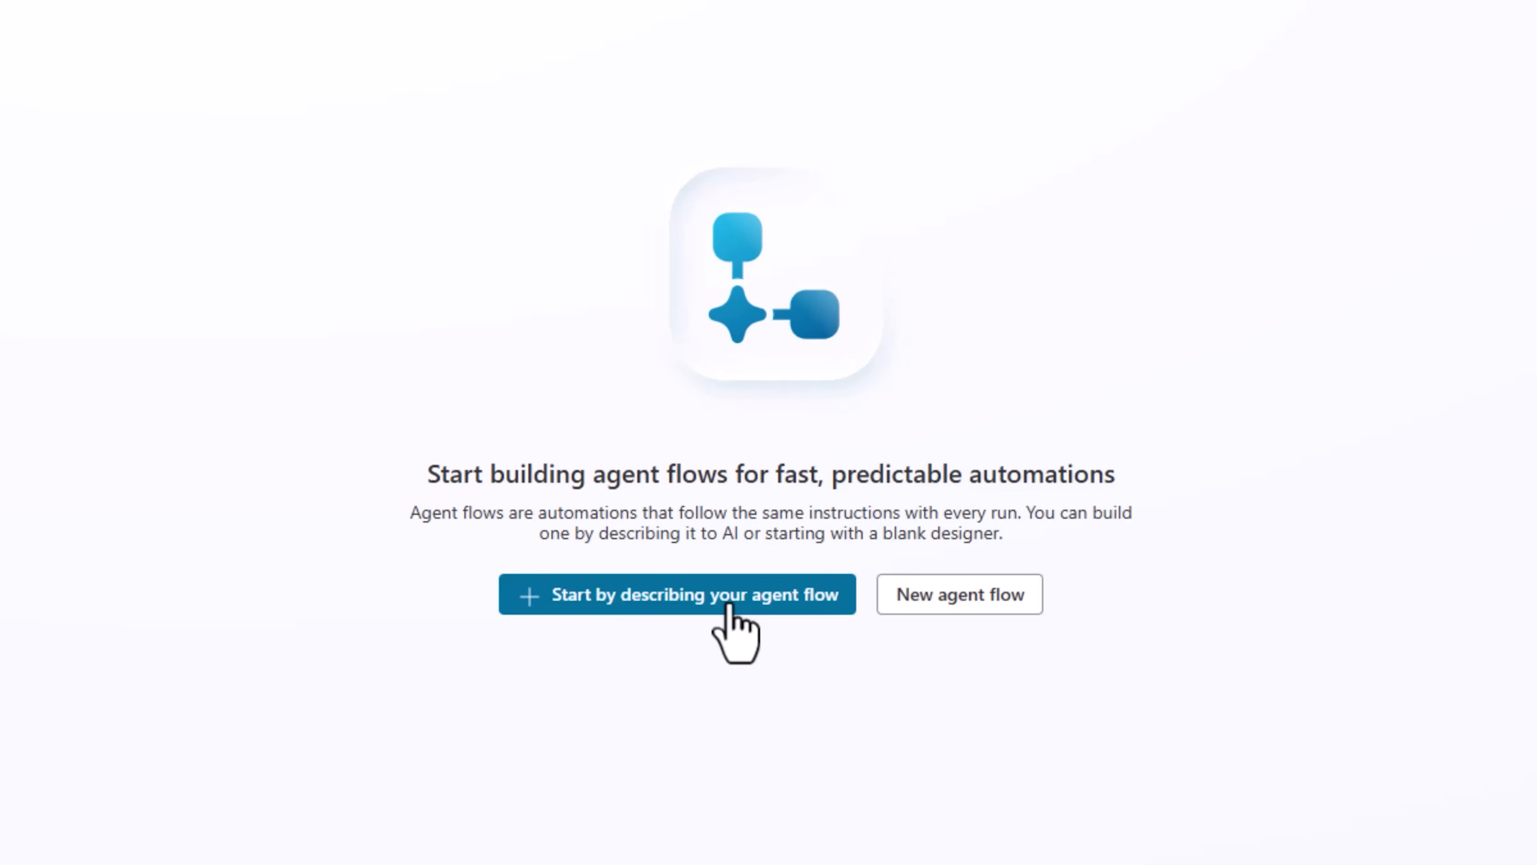
Step: Start creating a new agent flow by describing it
click(730, 606)
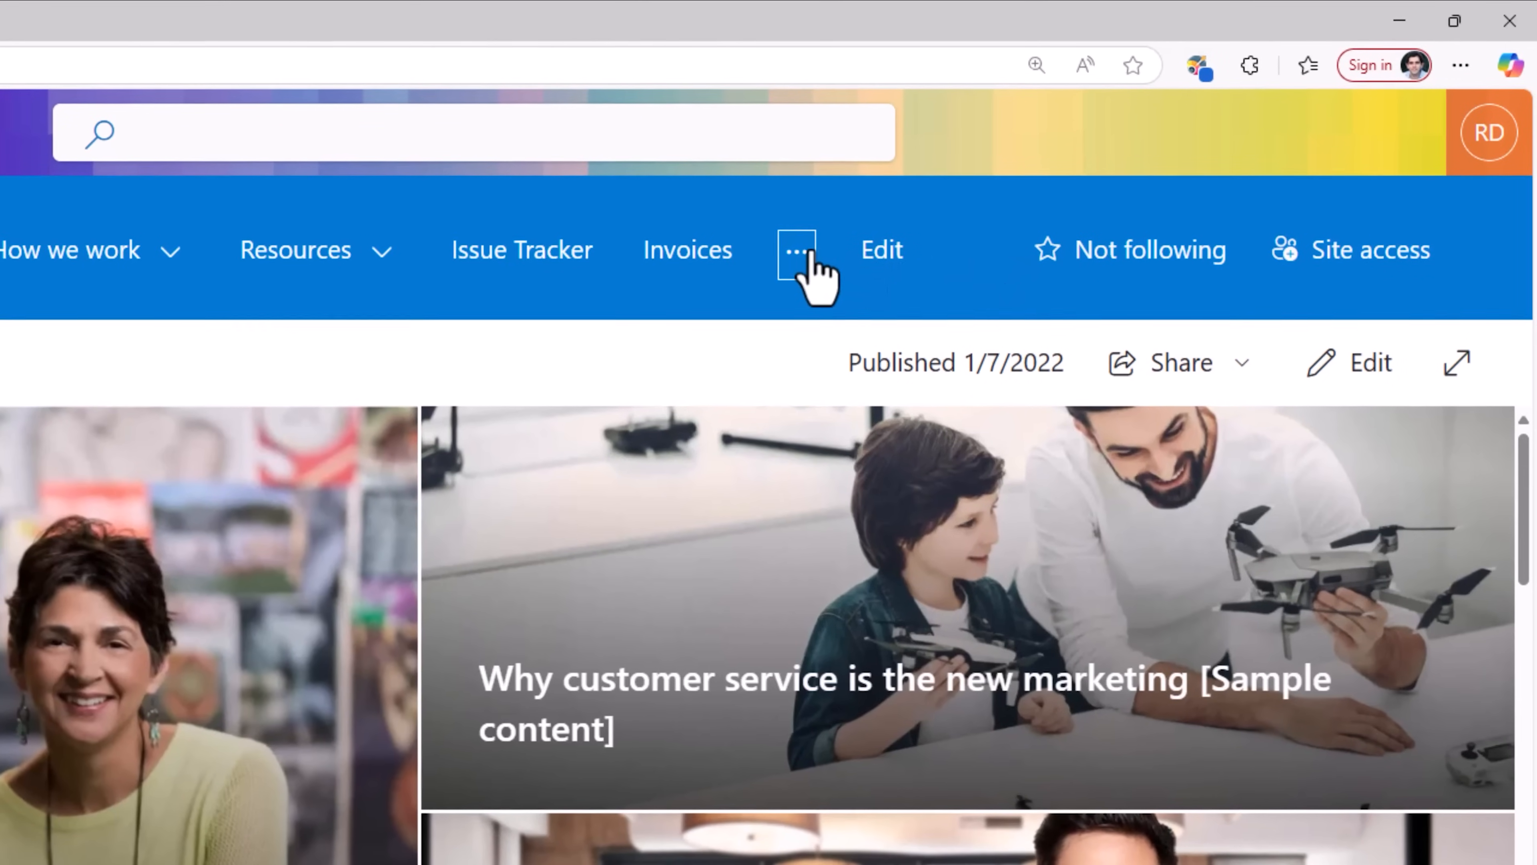
Step: Open the Help Desk list on the IT SharePoint site and examine the new item form, including its Issue Category choices
click(1043, 168)
click(854, 401)
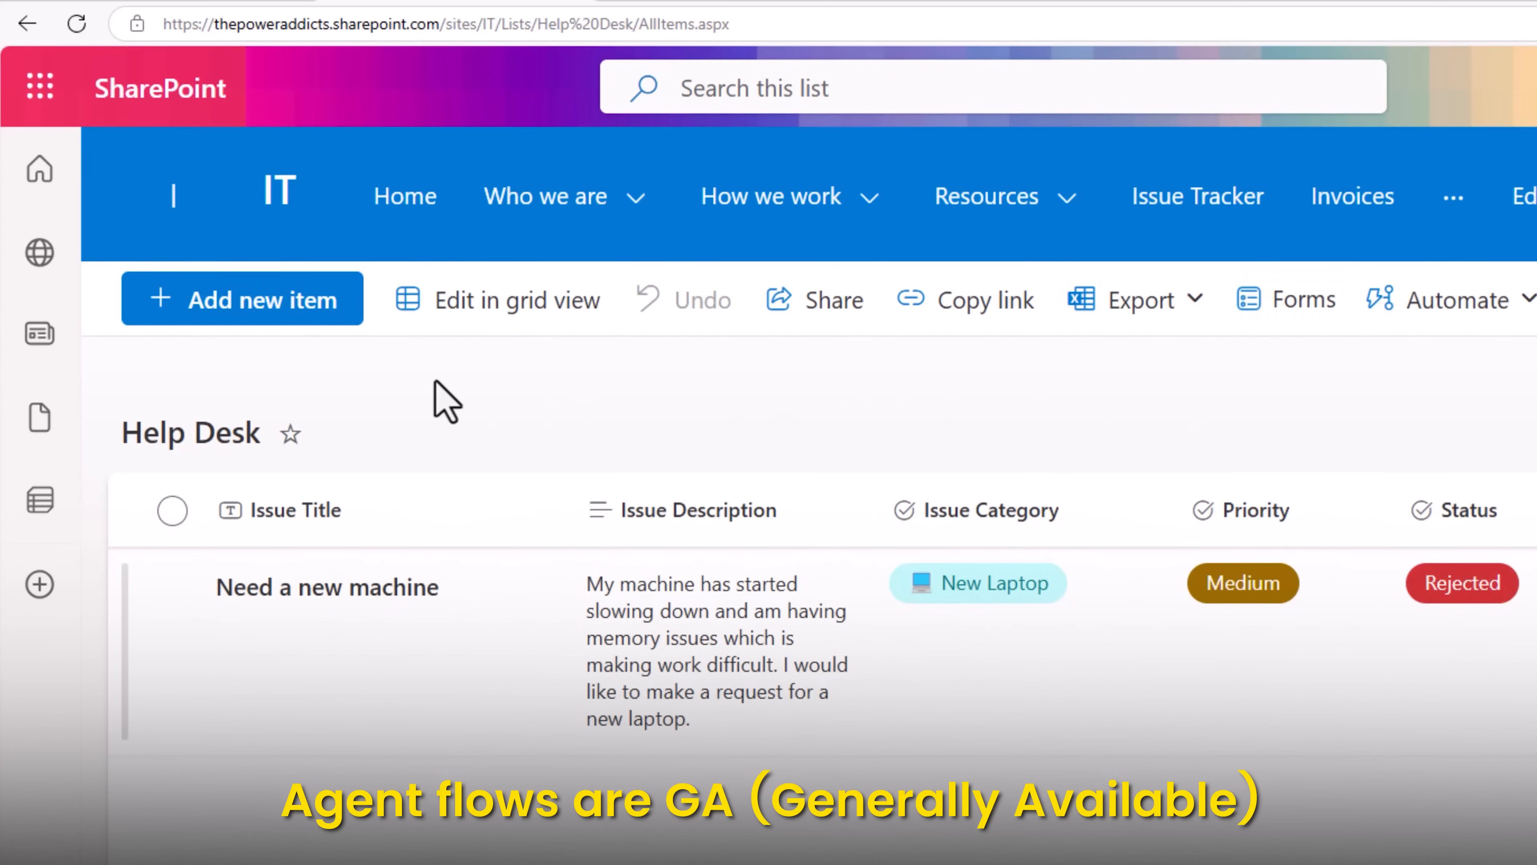
click(283, 316)
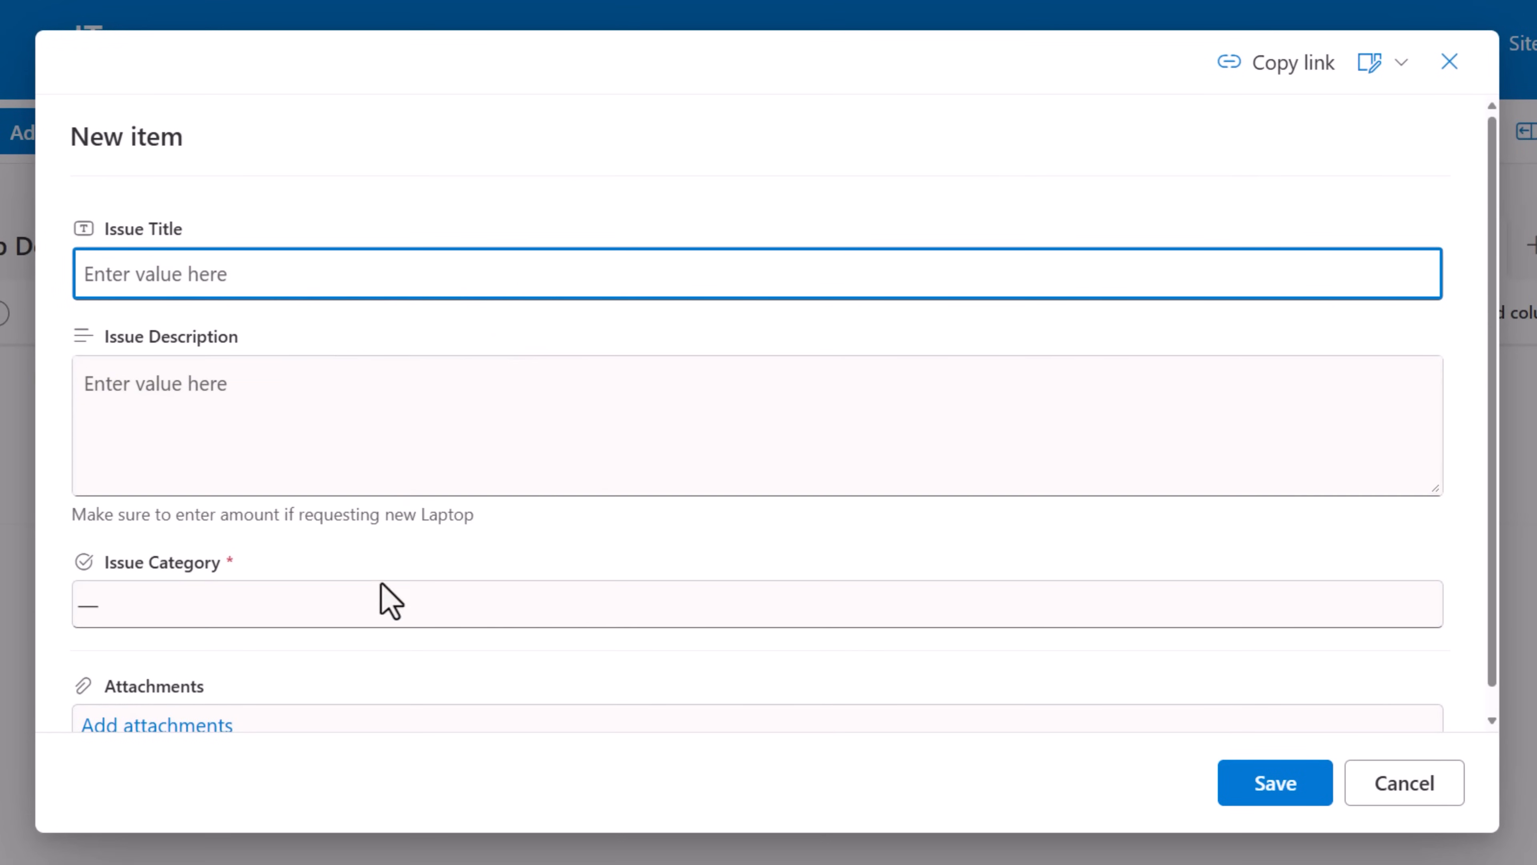
scroll(384, 617, down, 1)
click(265, 575)
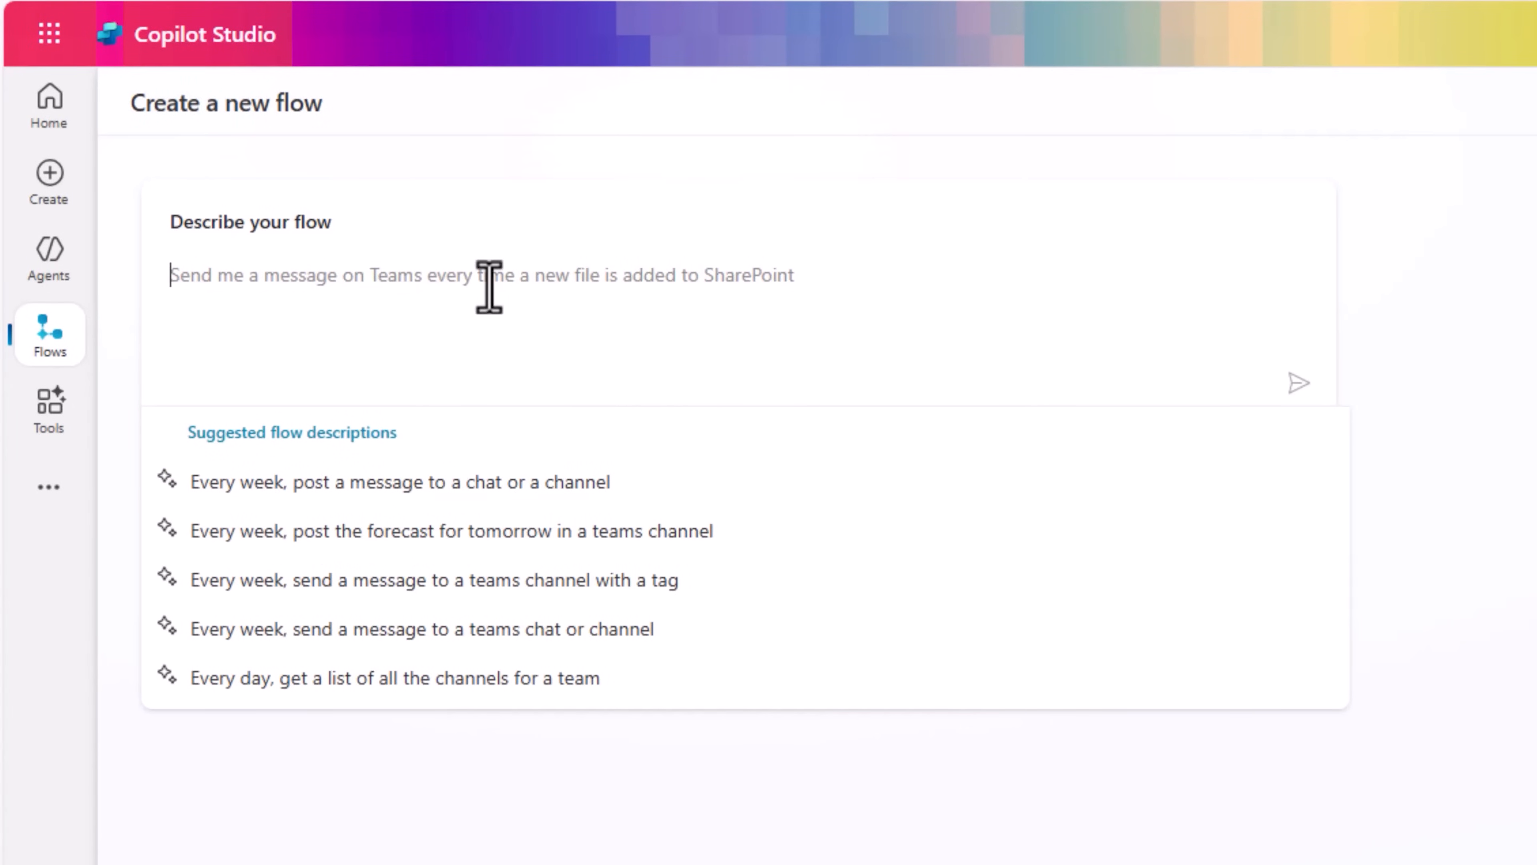
Step: Generate a flow from a description: new SharePoint item, email the creator, switch on Issue Category with email, Teams notification and approval for Categories 1, 2, 3
text(When a new item is created in a SharePoint list)
click(596, 296)
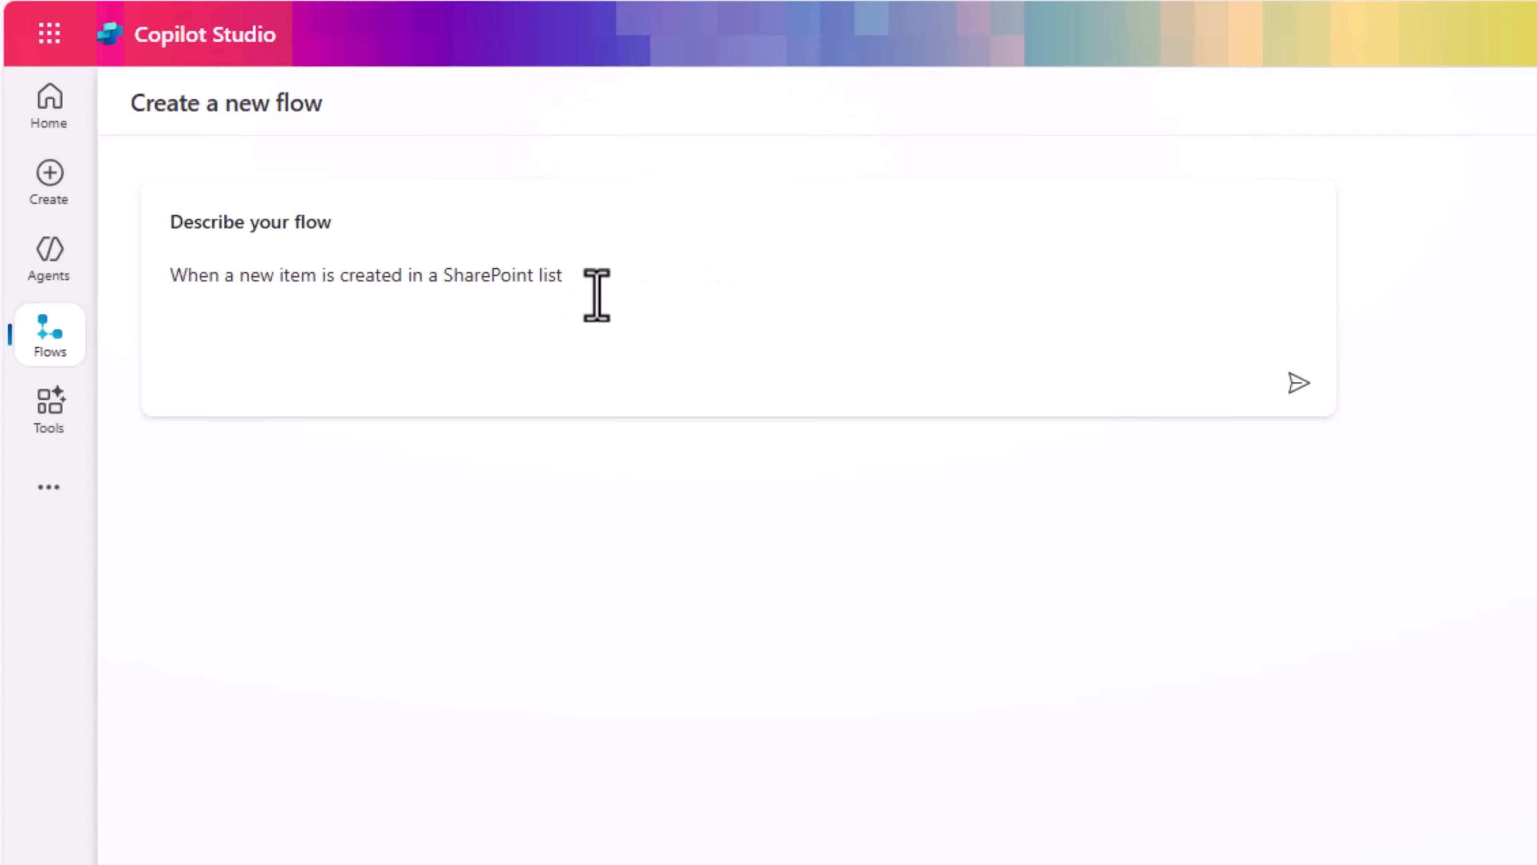
text(->  Send an emai)
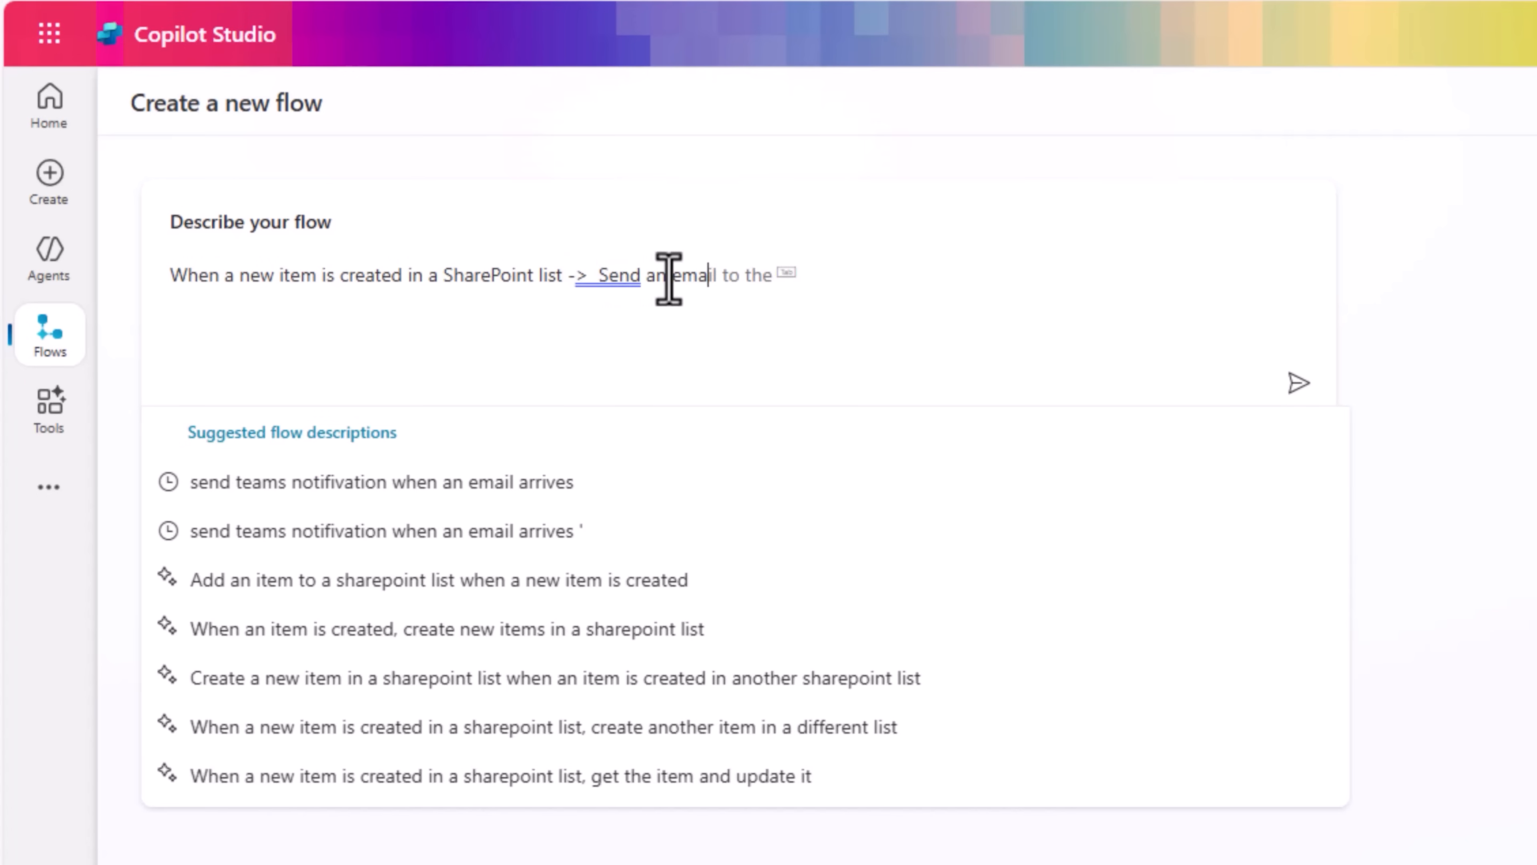
text(l to the creator )
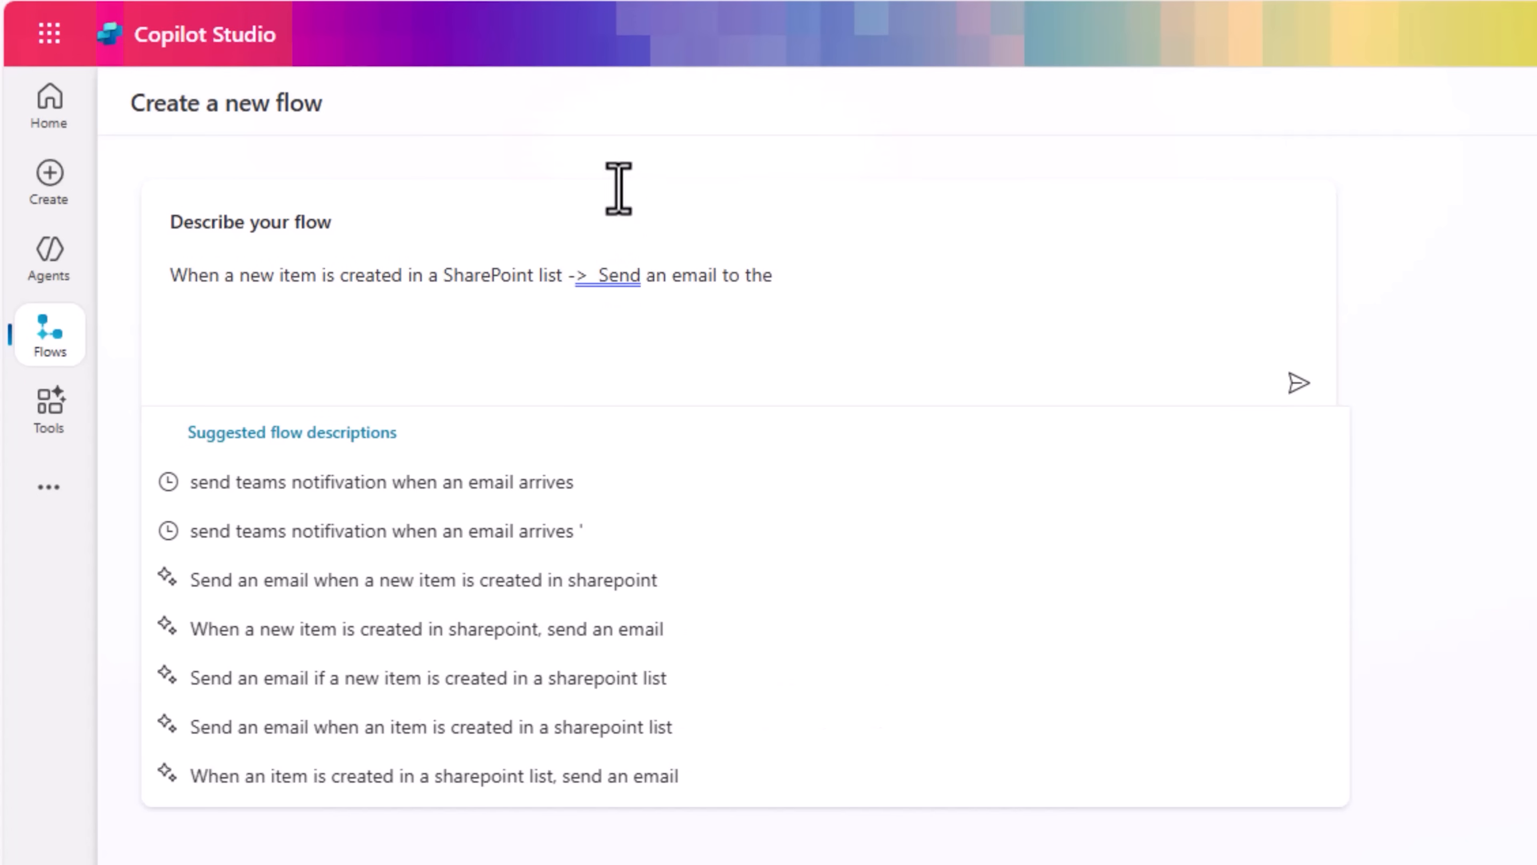
text(of the item -> Add a switch condition on the Issue)
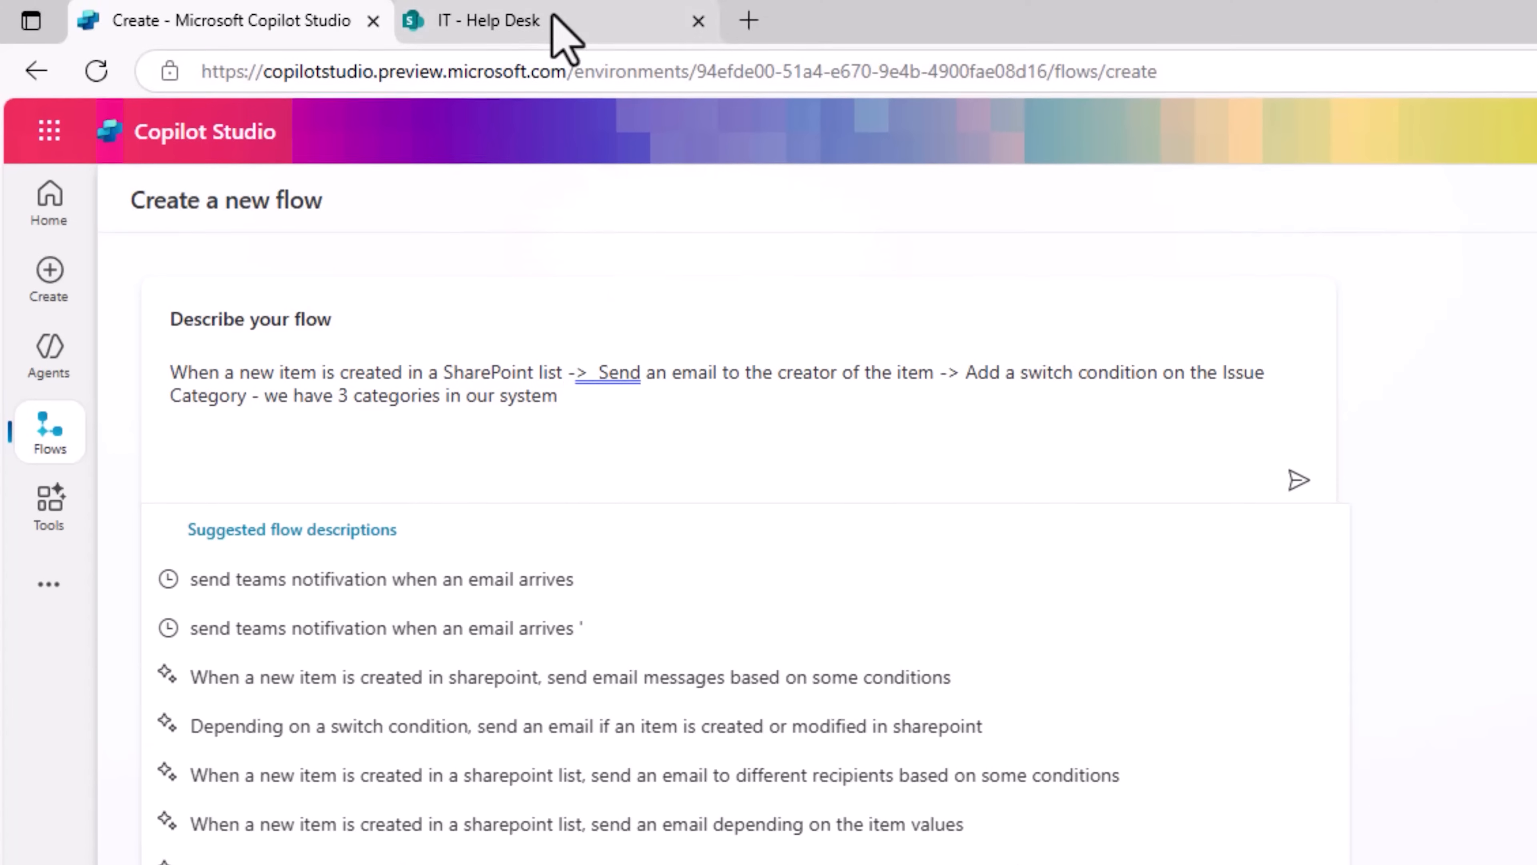
click(554, 19)
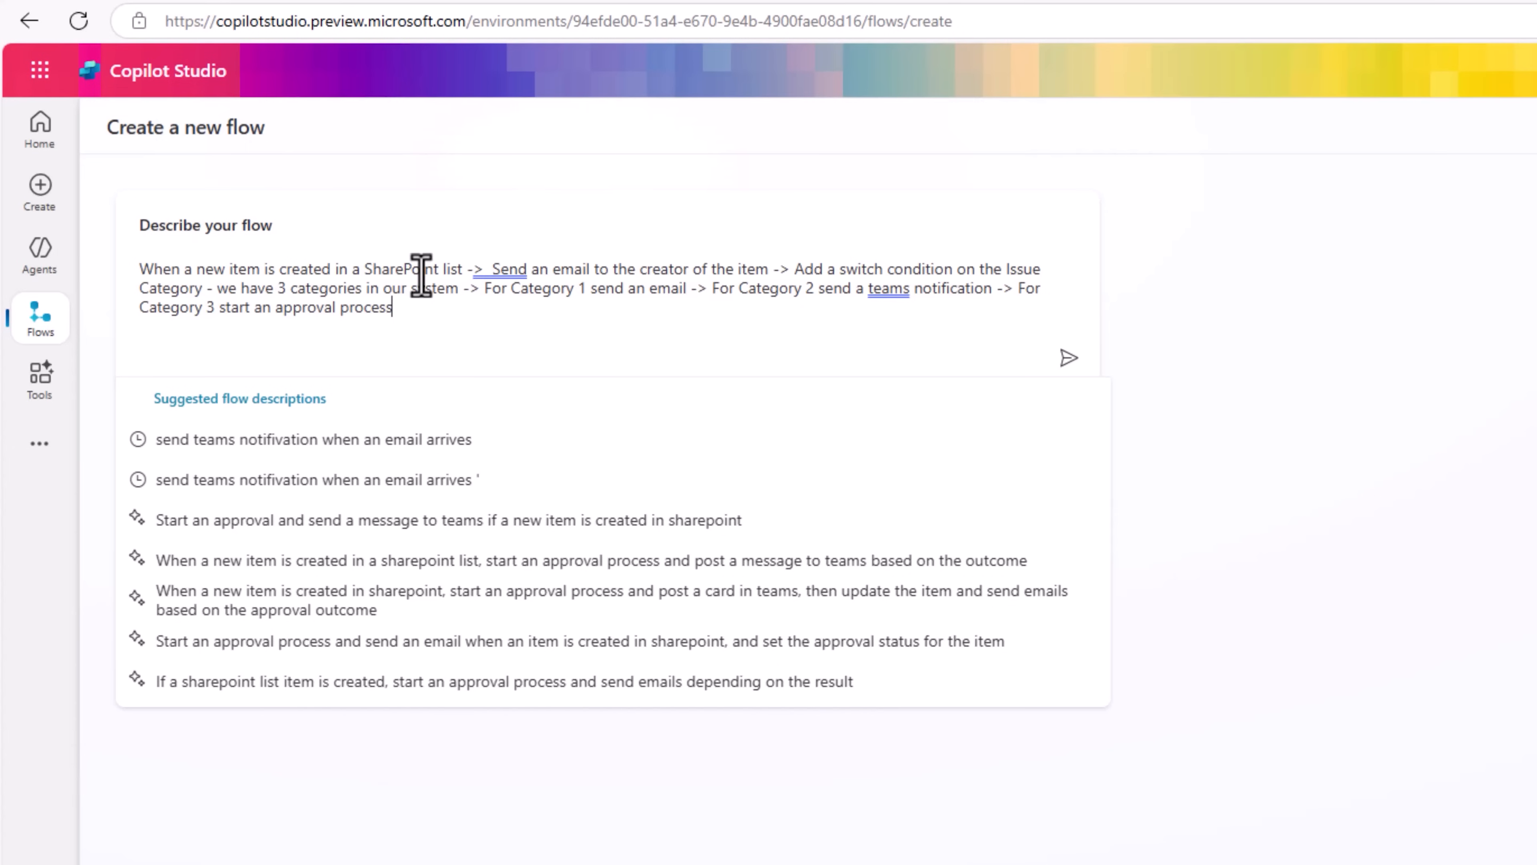
click(1077, 366)
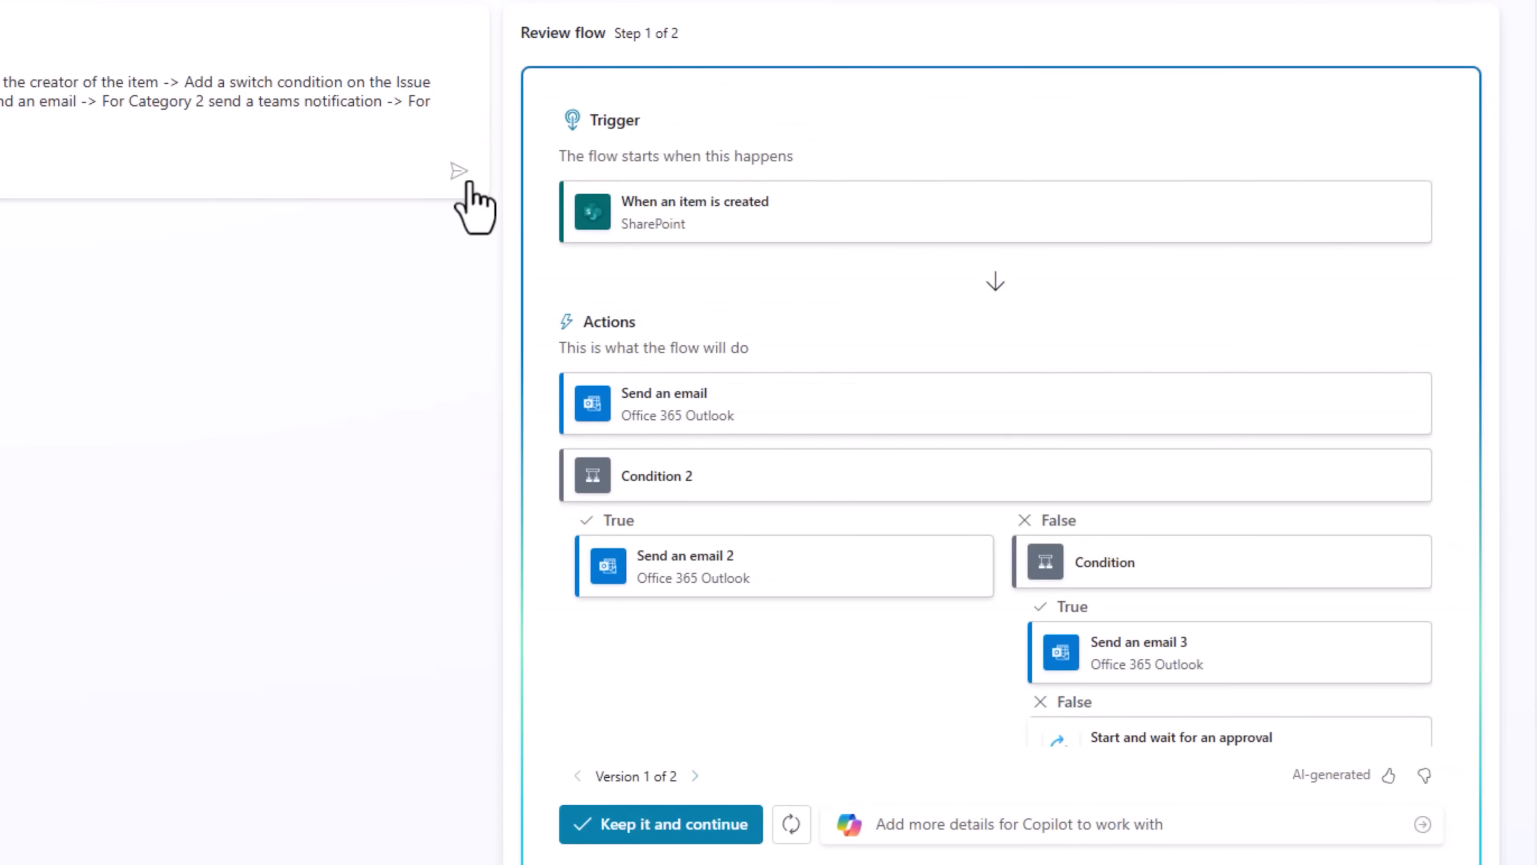
Step: Choose version 2 of the suggested flow, the one using a Switch, and create it with the listed connections
scroll(666, 606, down, 3)
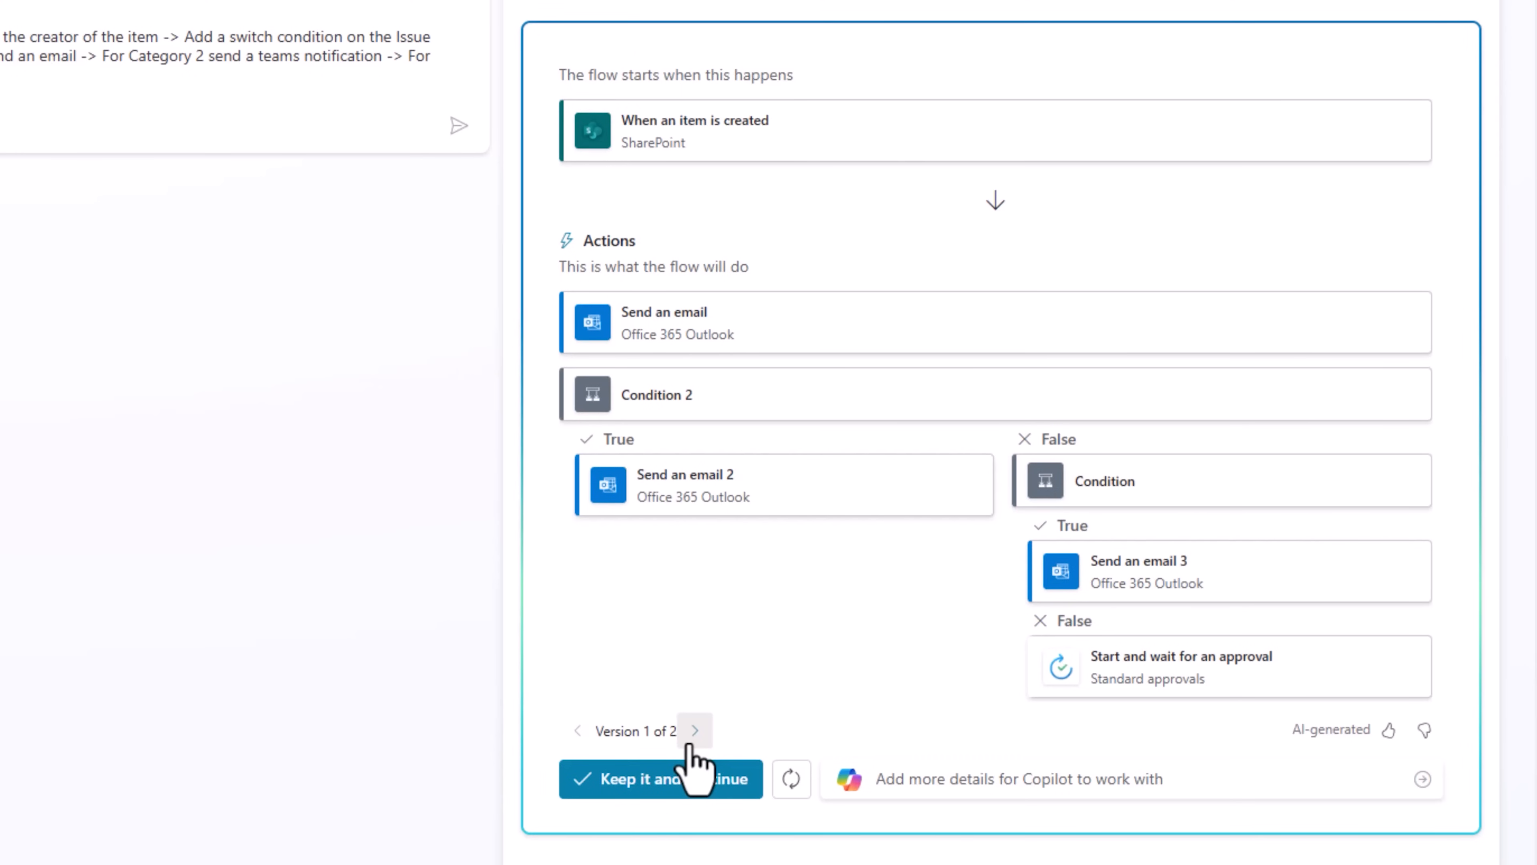
click(695, 730)
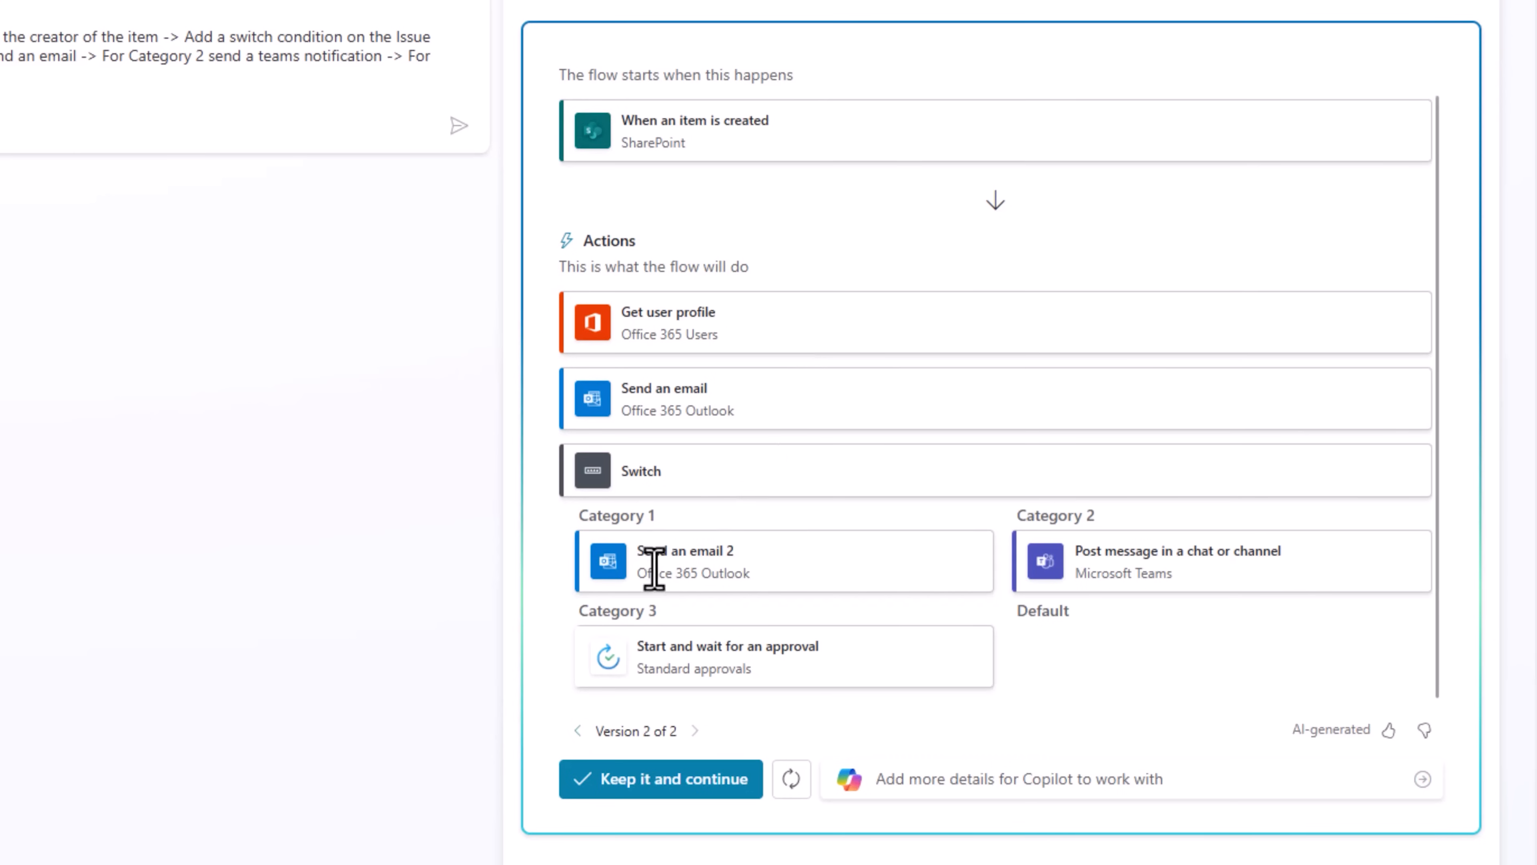
click(709, 792)
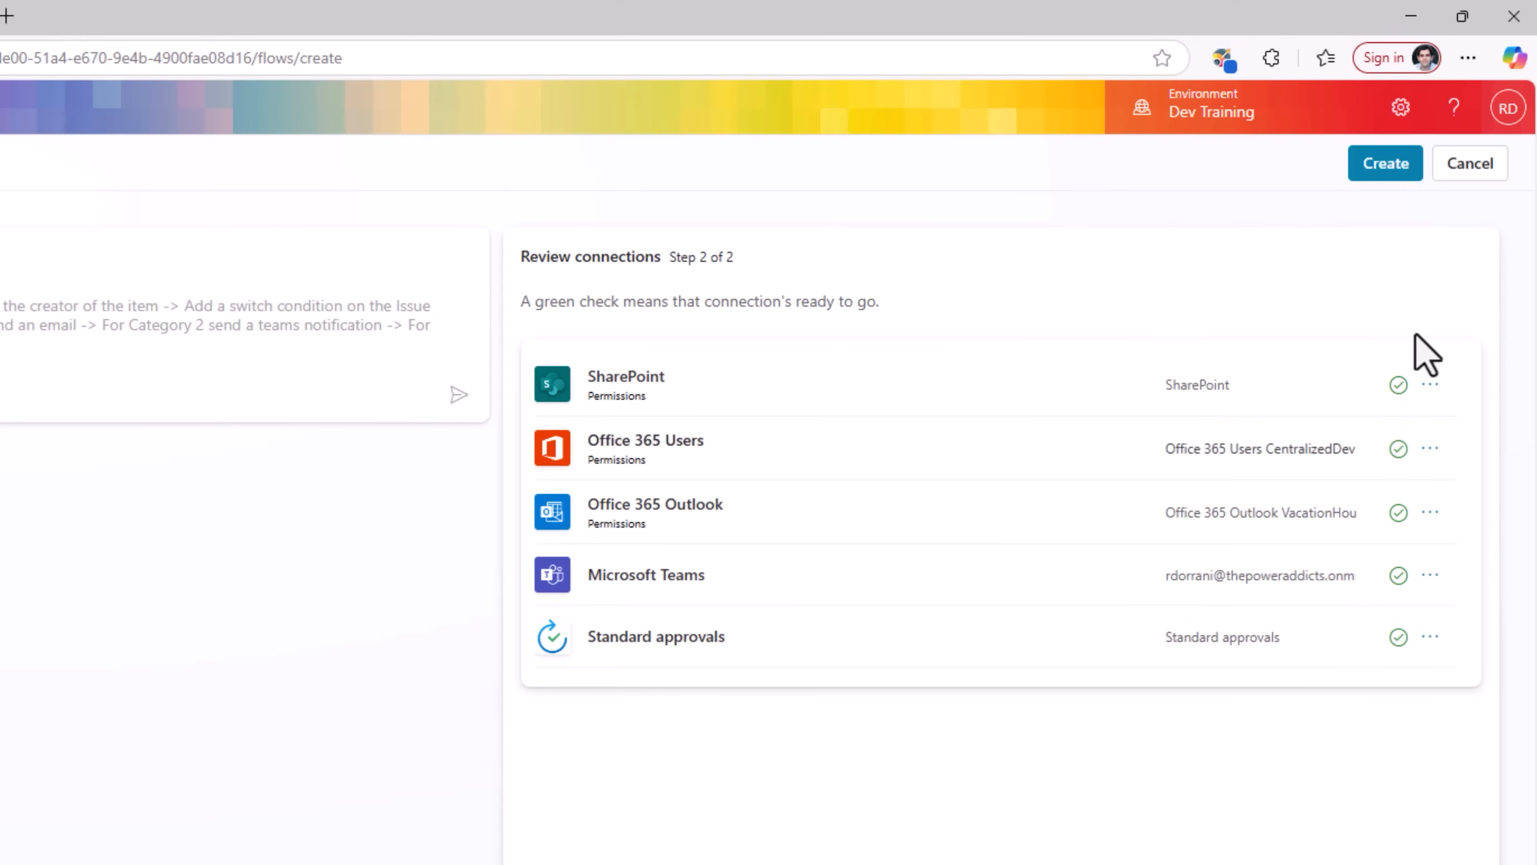
click(1385, 166)
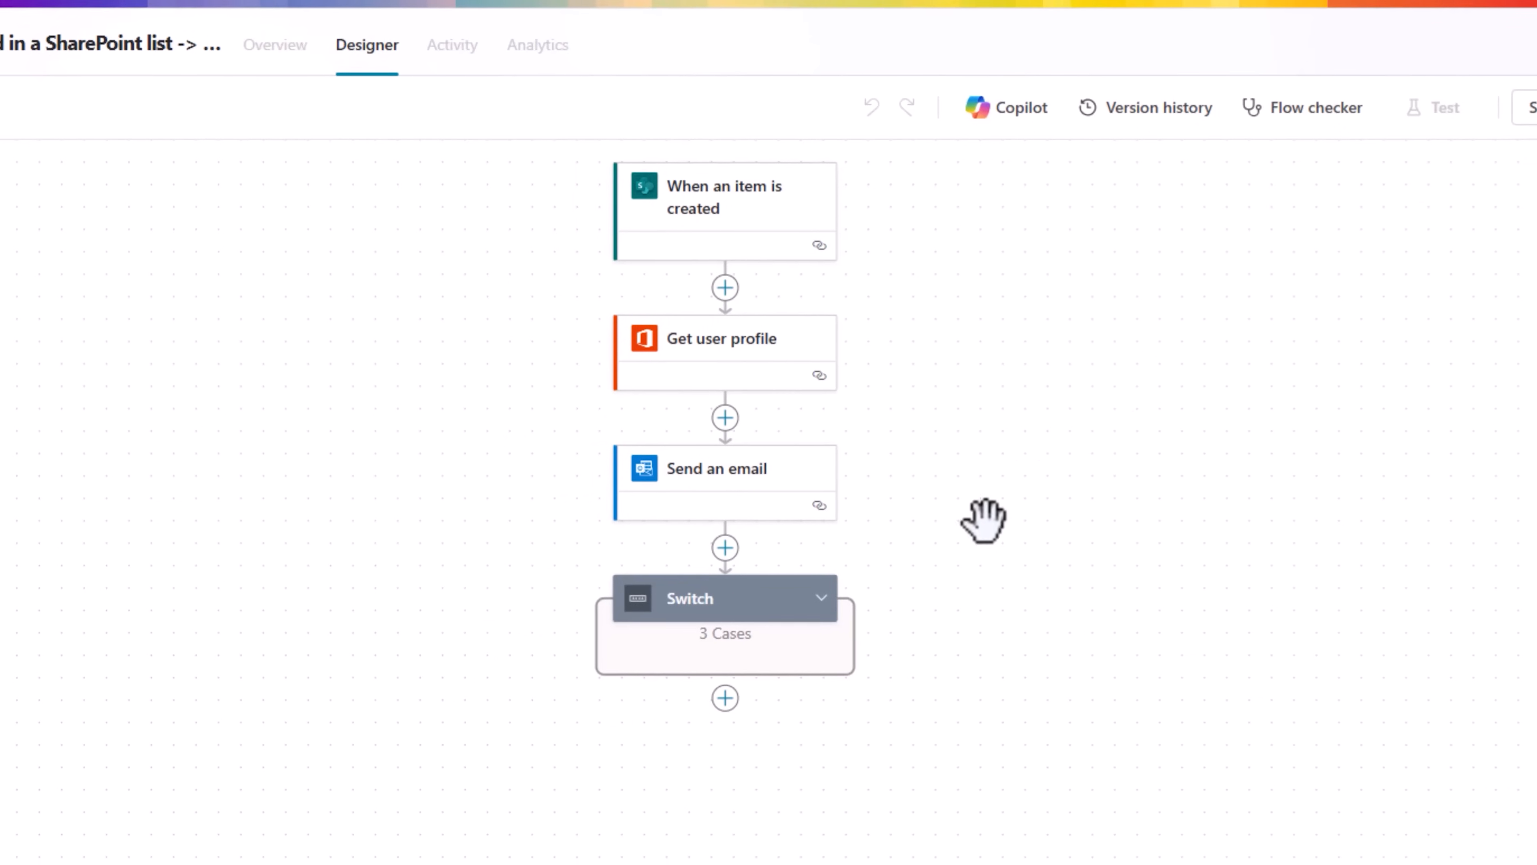
Step: Expand the Switch and point the "When an item is created" trigger to the IT site and the Help Desk list
click(836, 591)
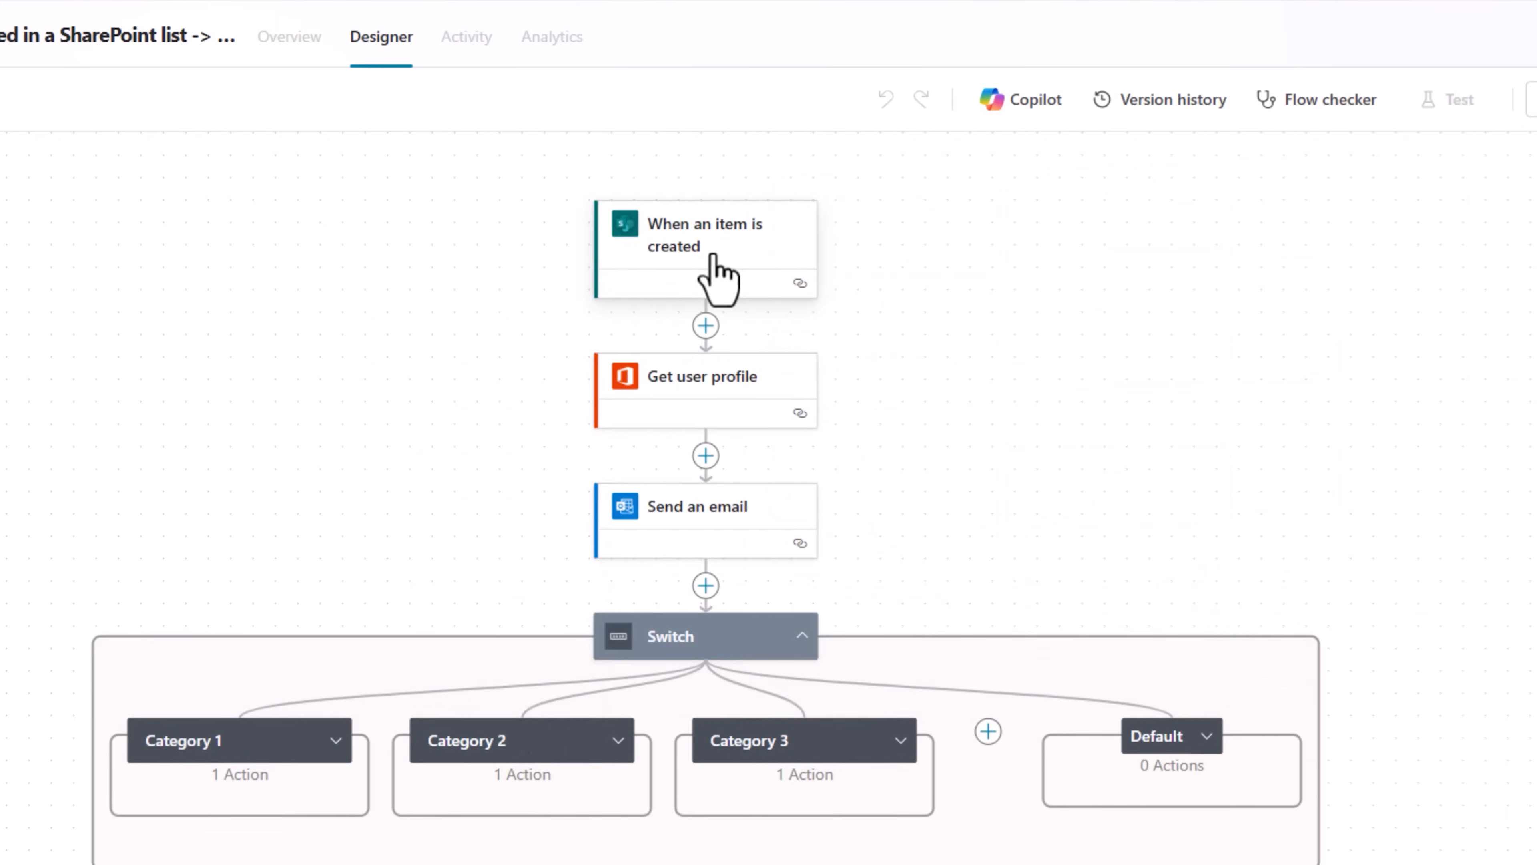
click(719, 266)
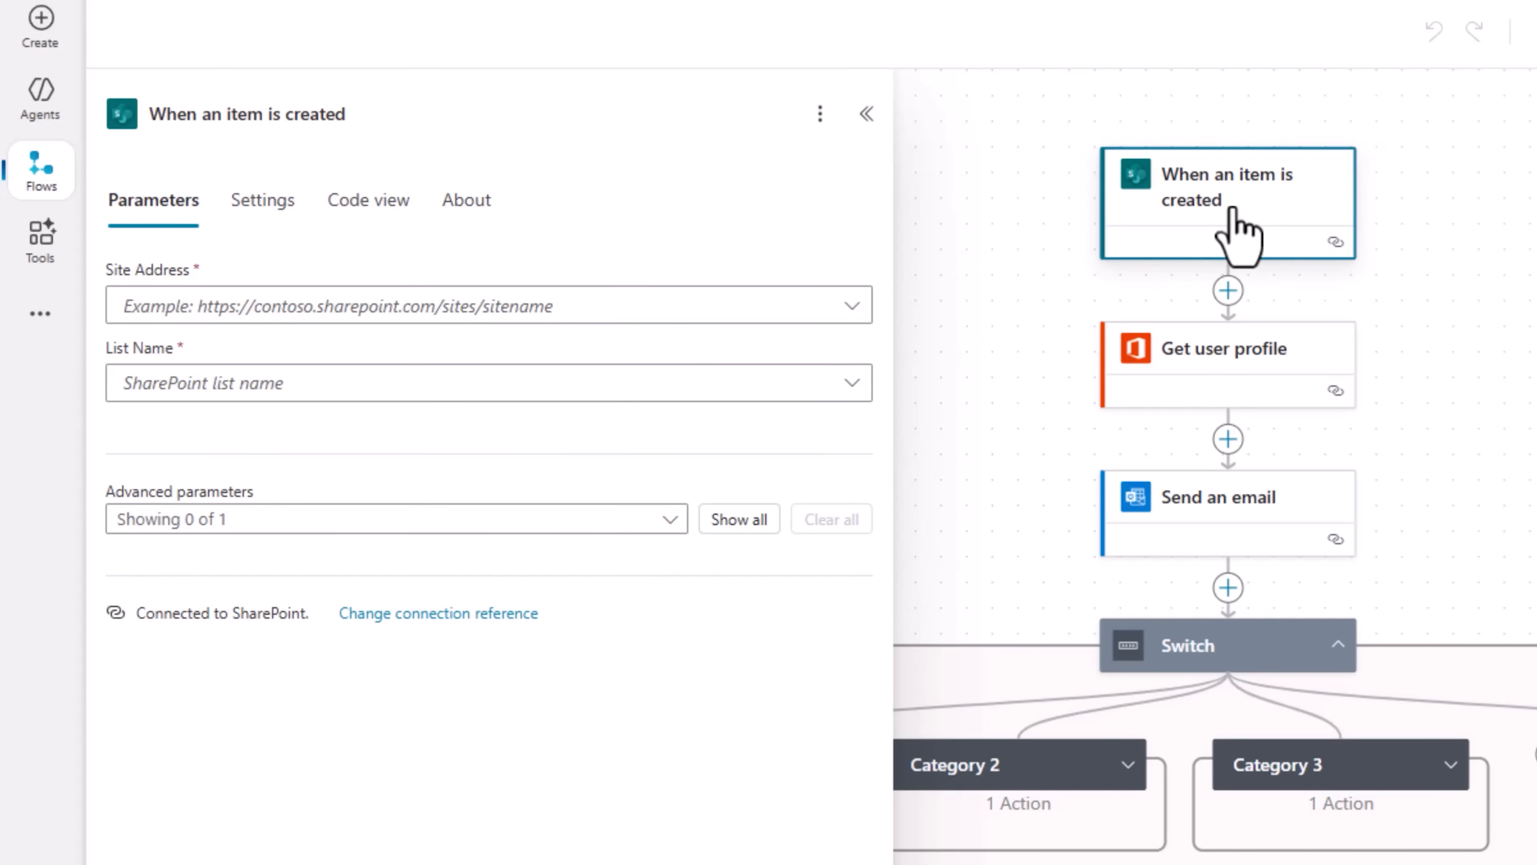
click(438, 319)
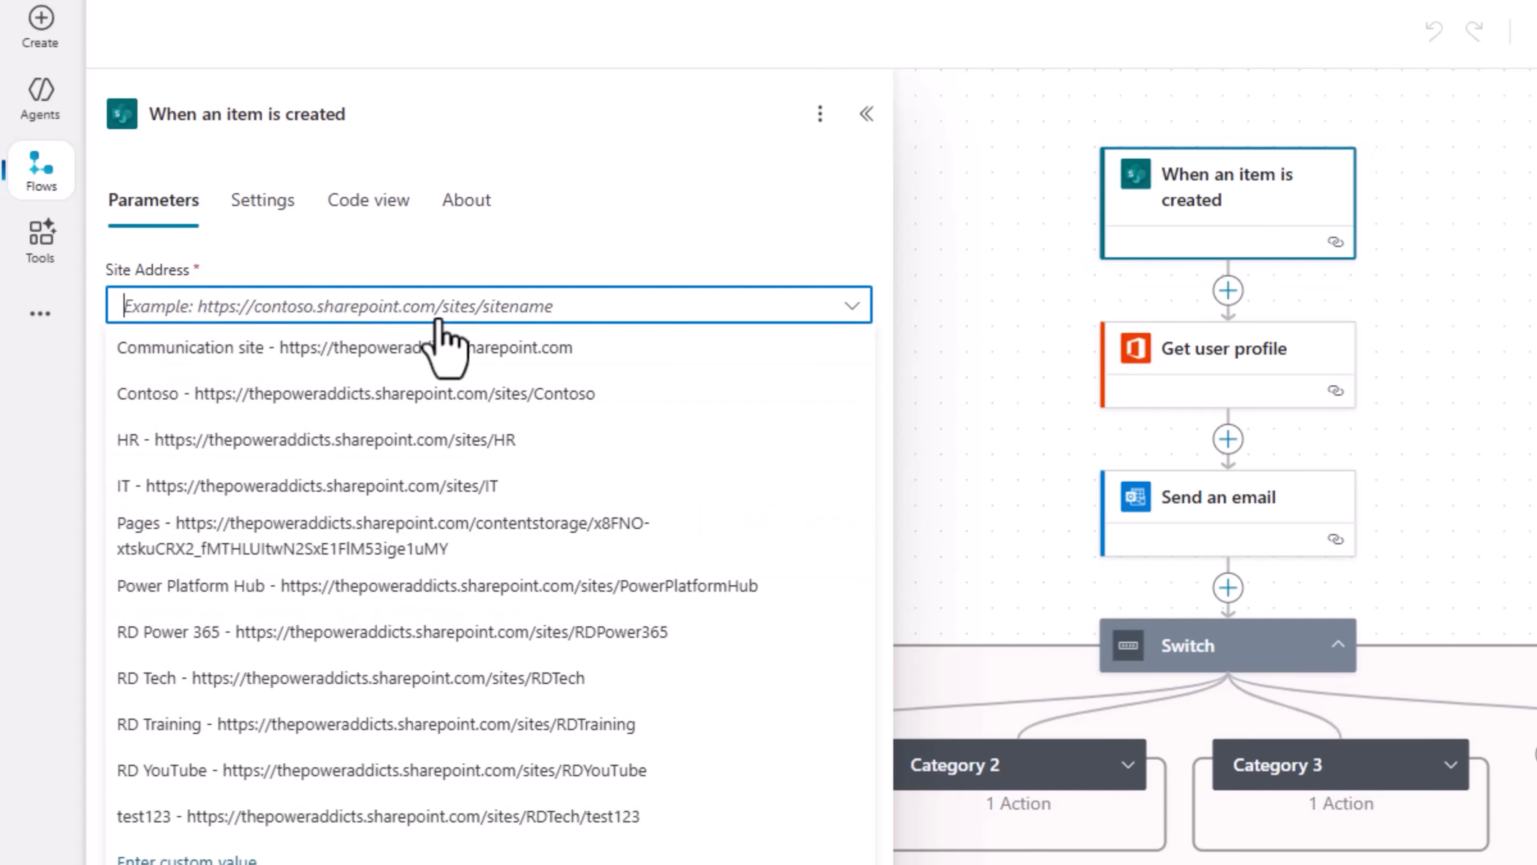
click(453, 488)
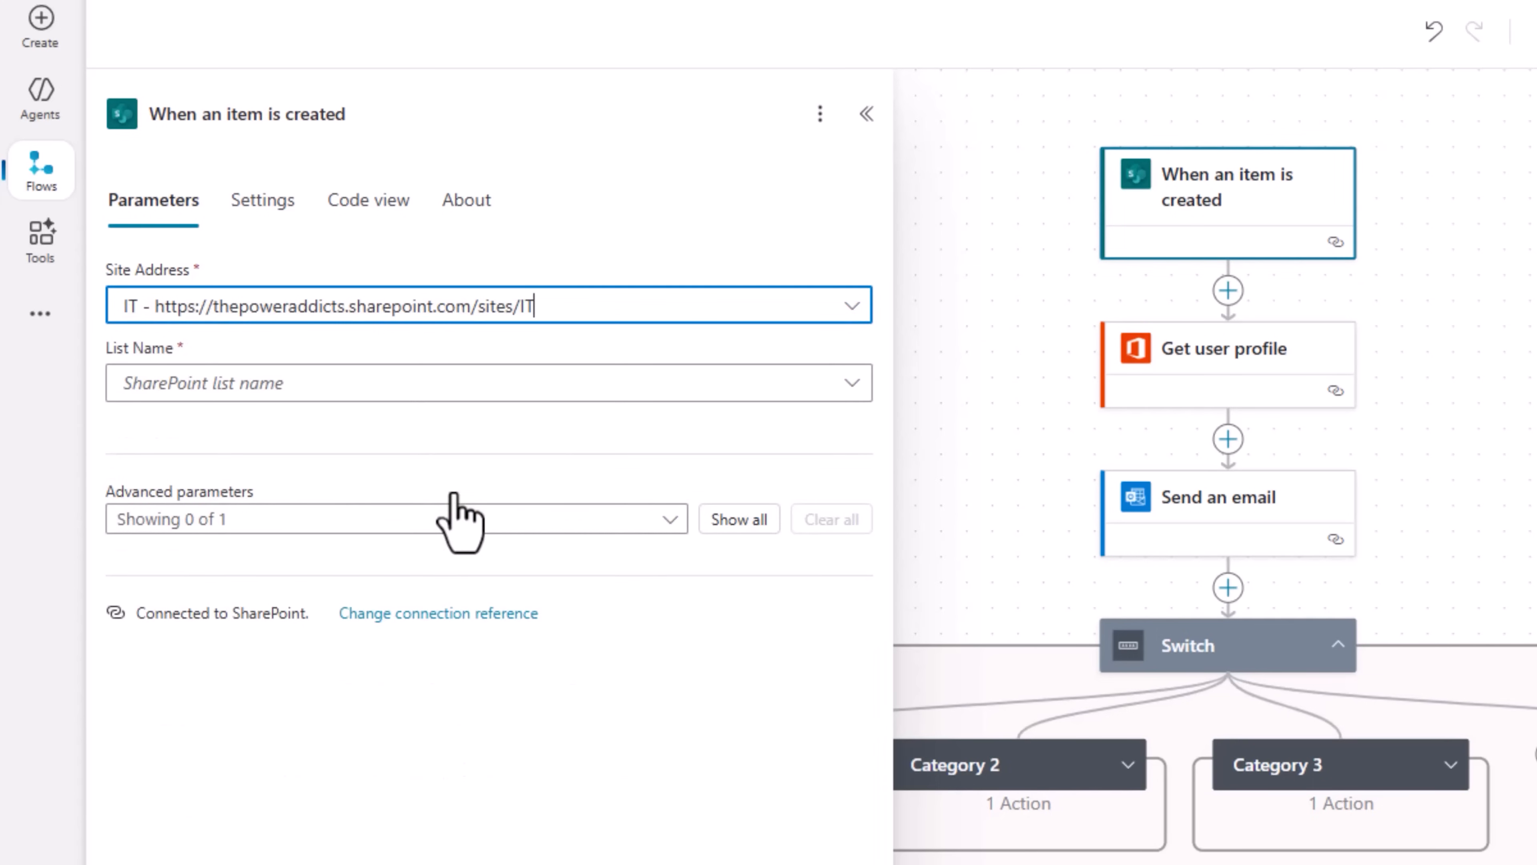
click(419, 388)
text(help)
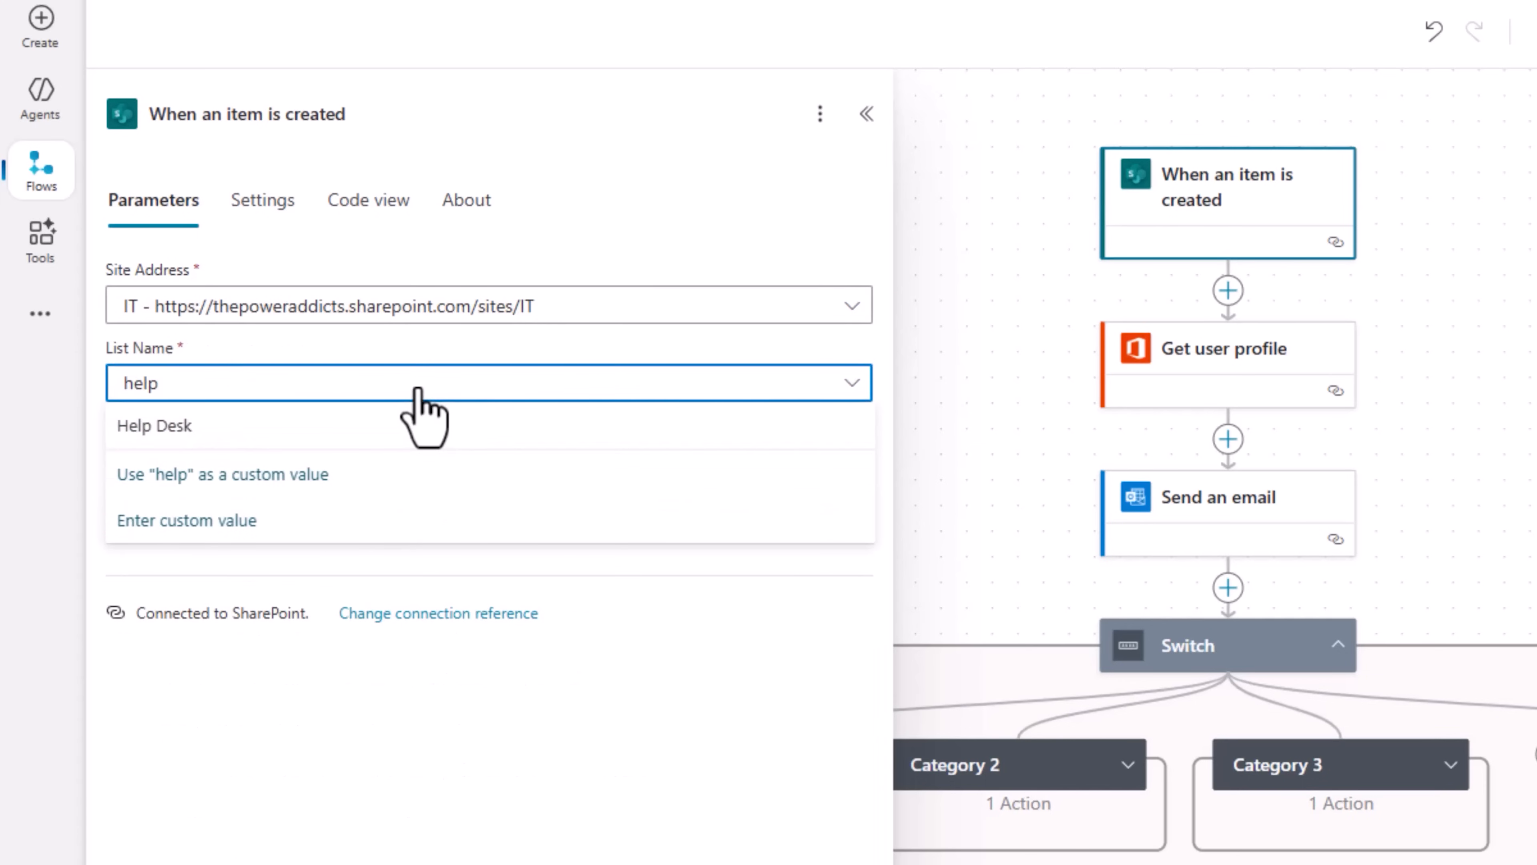
click(388, 428)
click(575, 467)
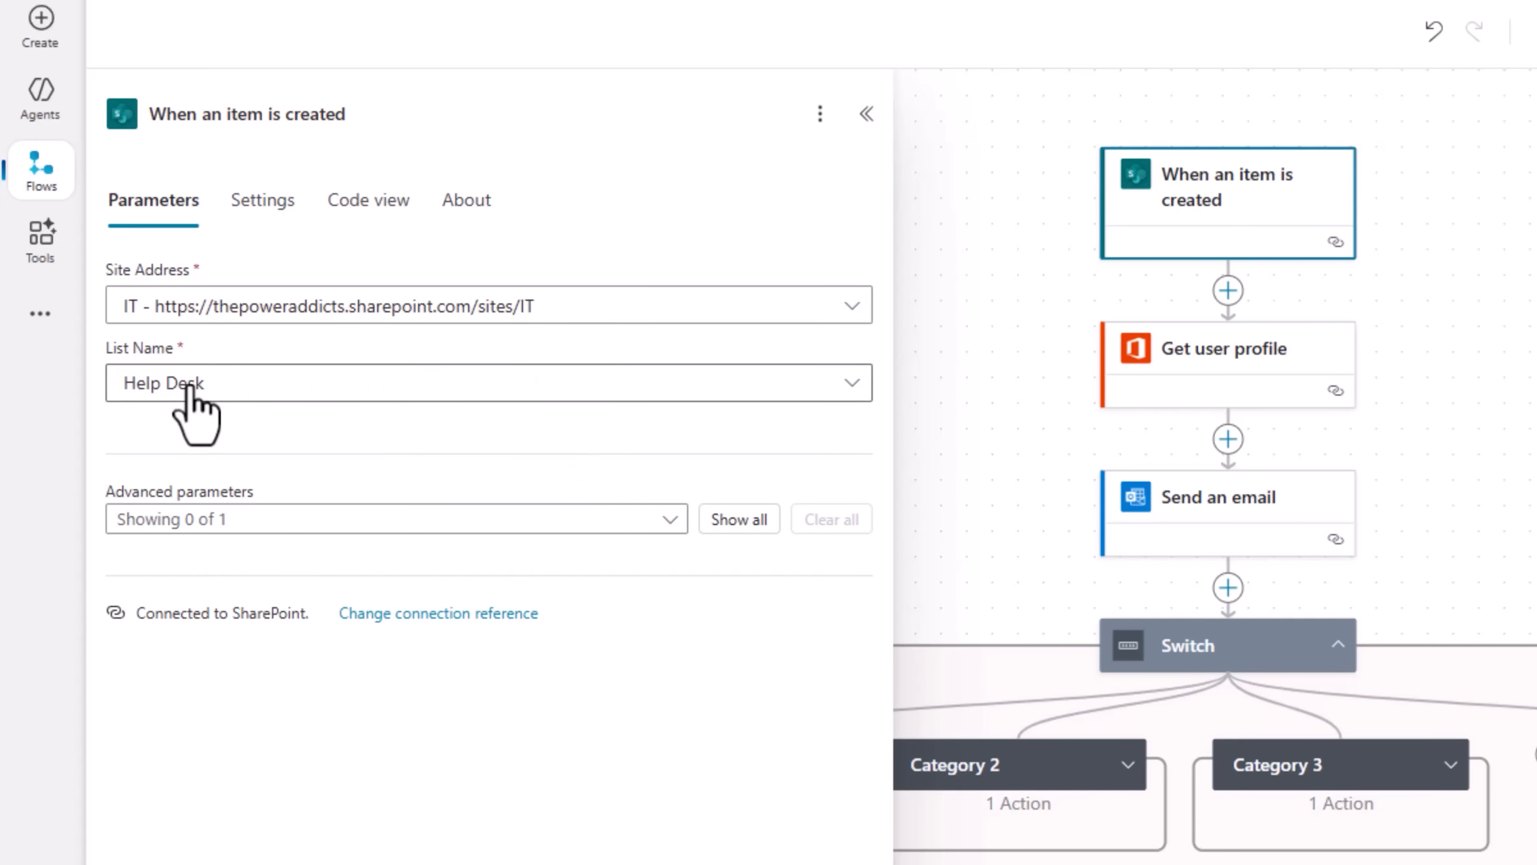
Step: Set the Send an email action's subject to "Your help desk request has been received" and paste the prepared ticket confirmation message into its body
drag(1017, 406, 1507, 388)
click(943, 394)
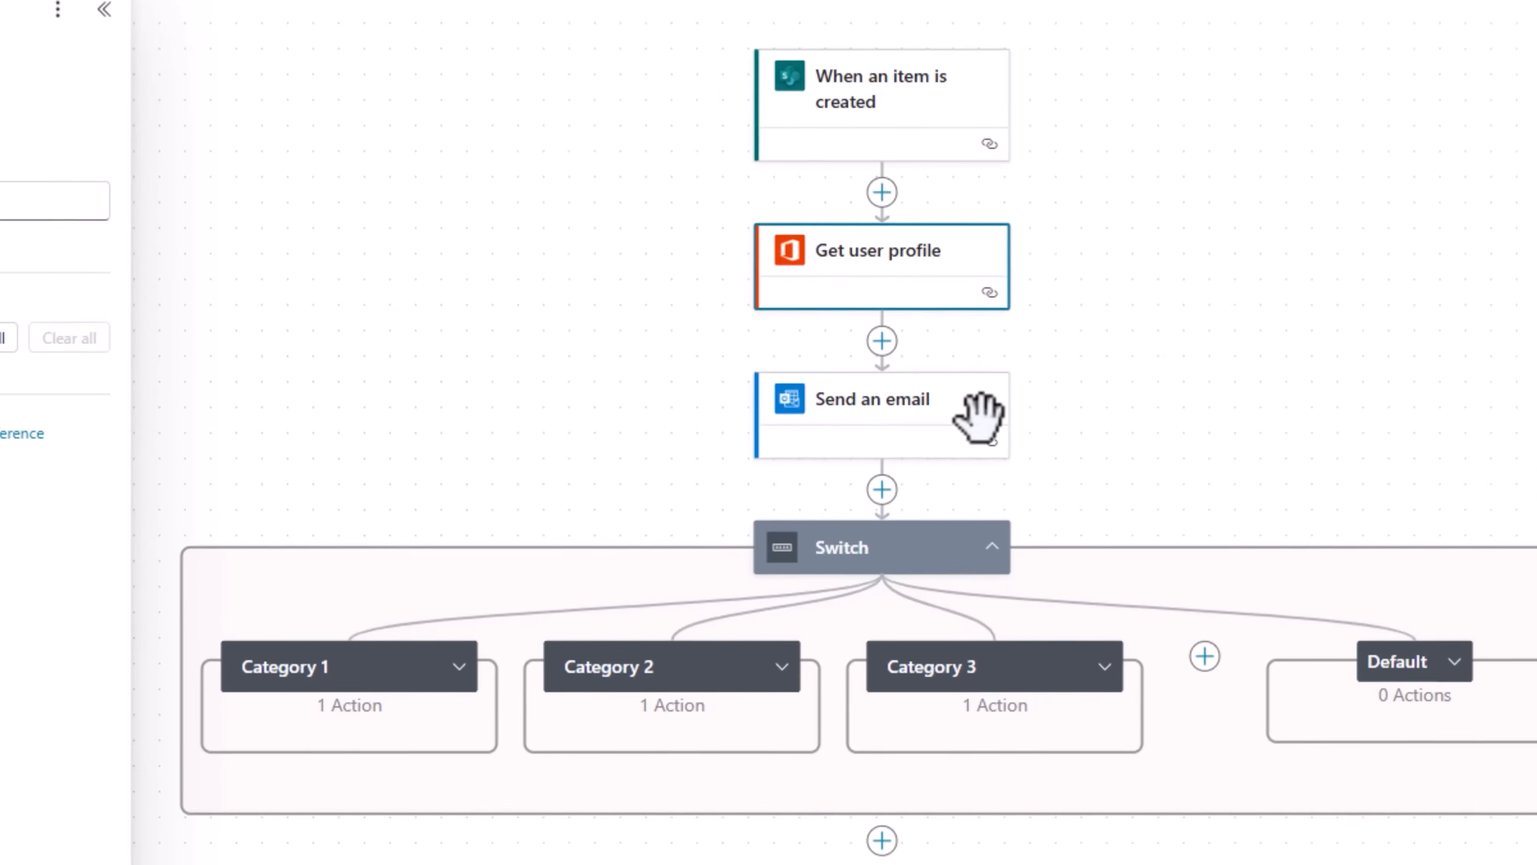
click(752, 393)
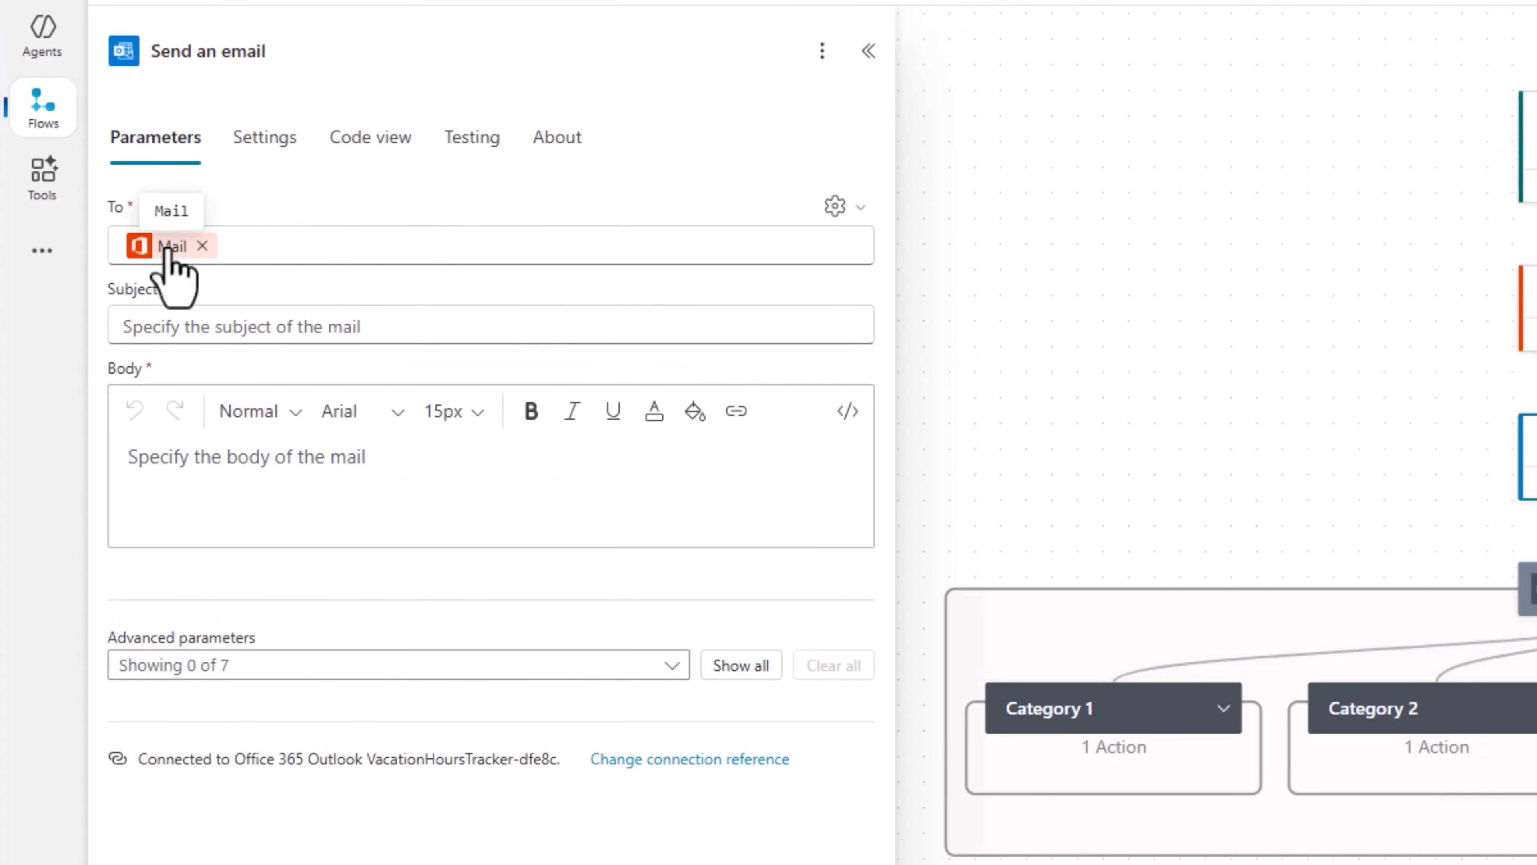
click(239, 327)
text(Your help desk request has been received)
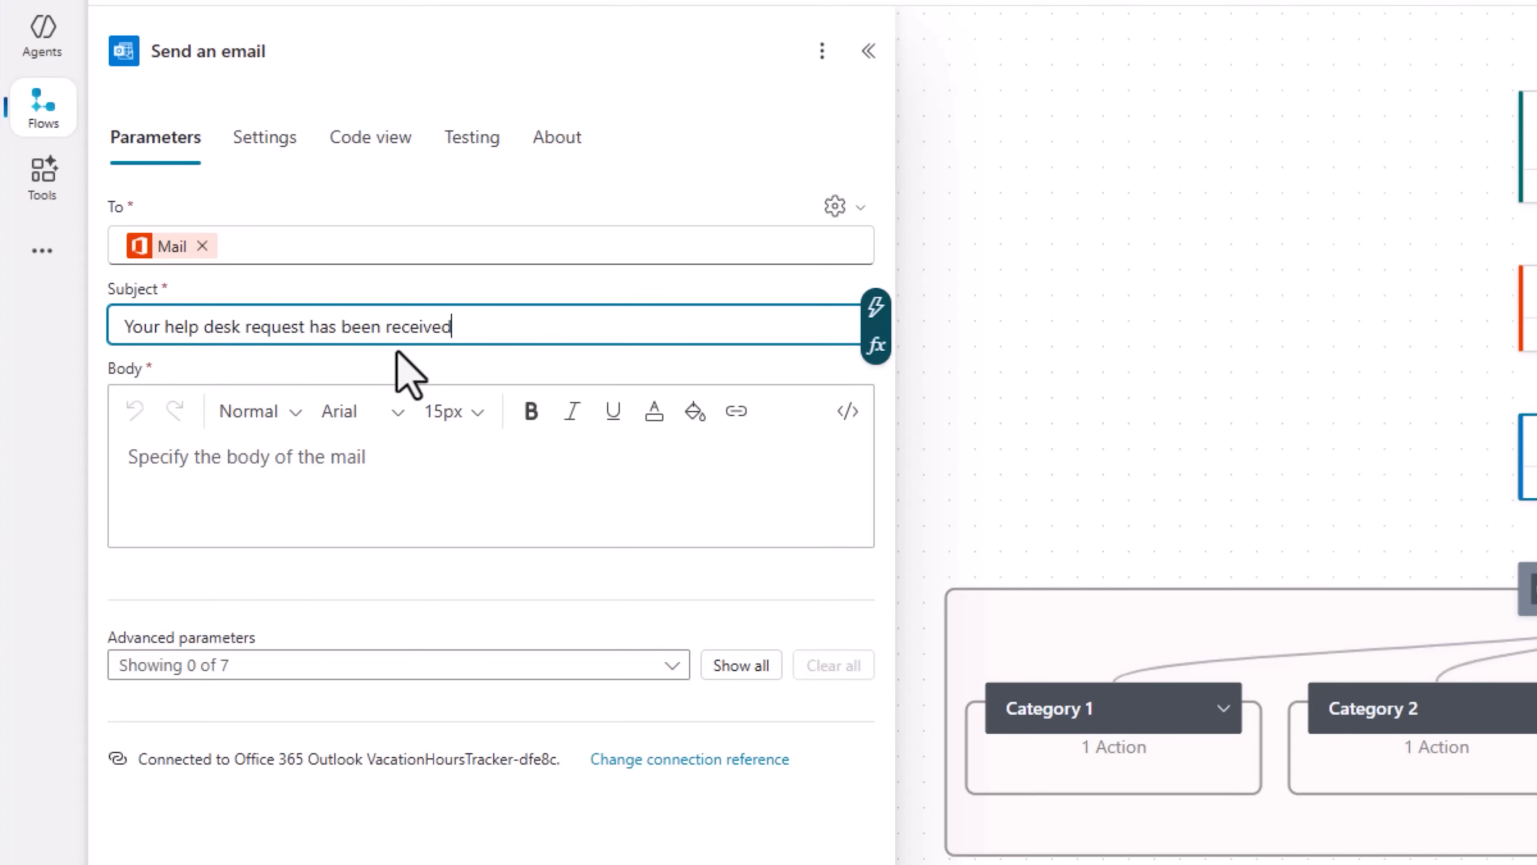
click(211, 470)
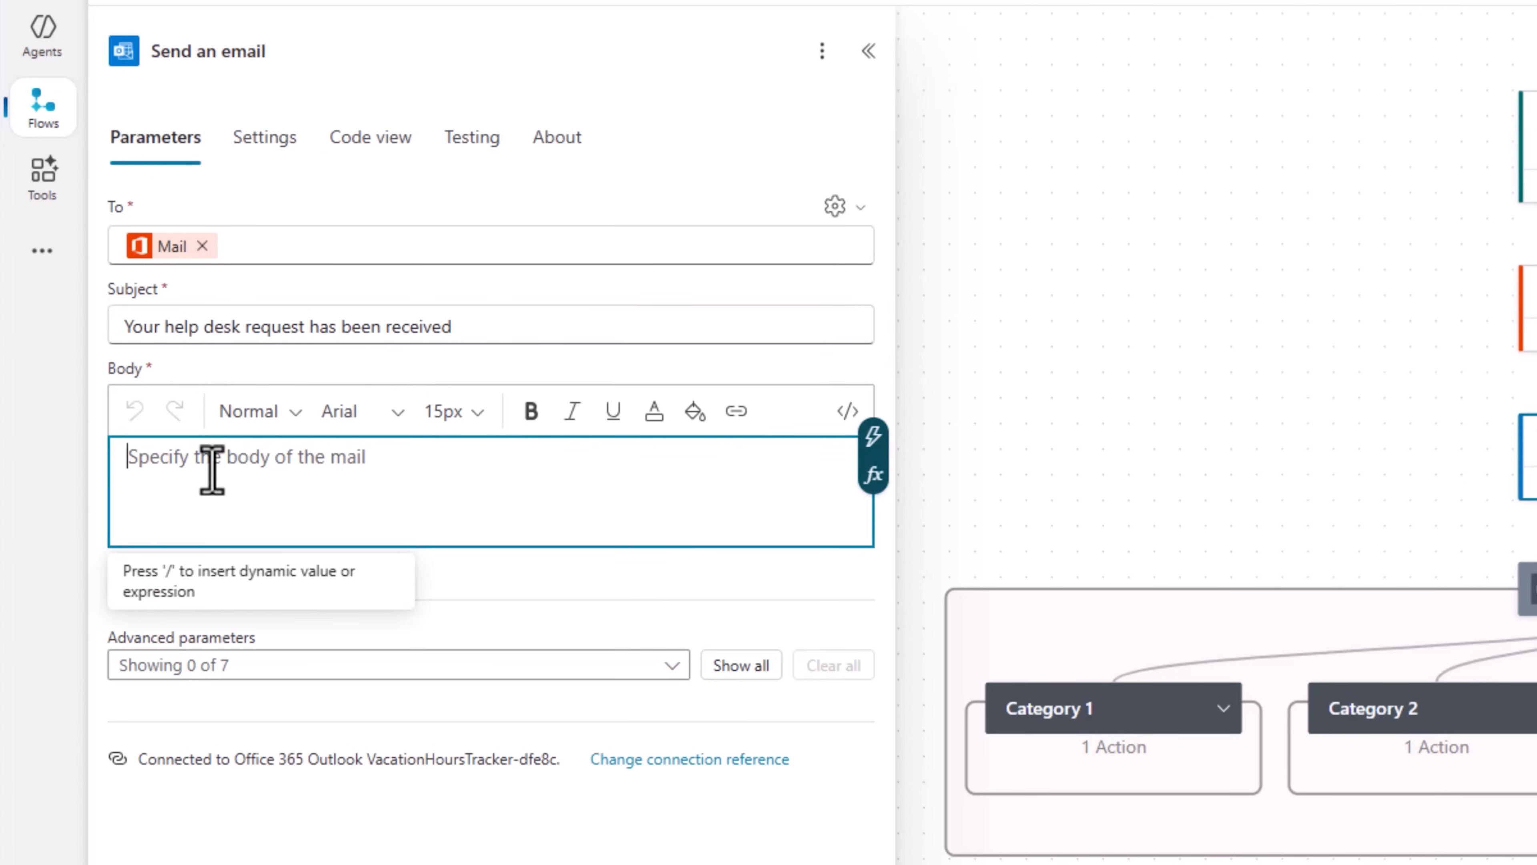
key(ctrl+v)
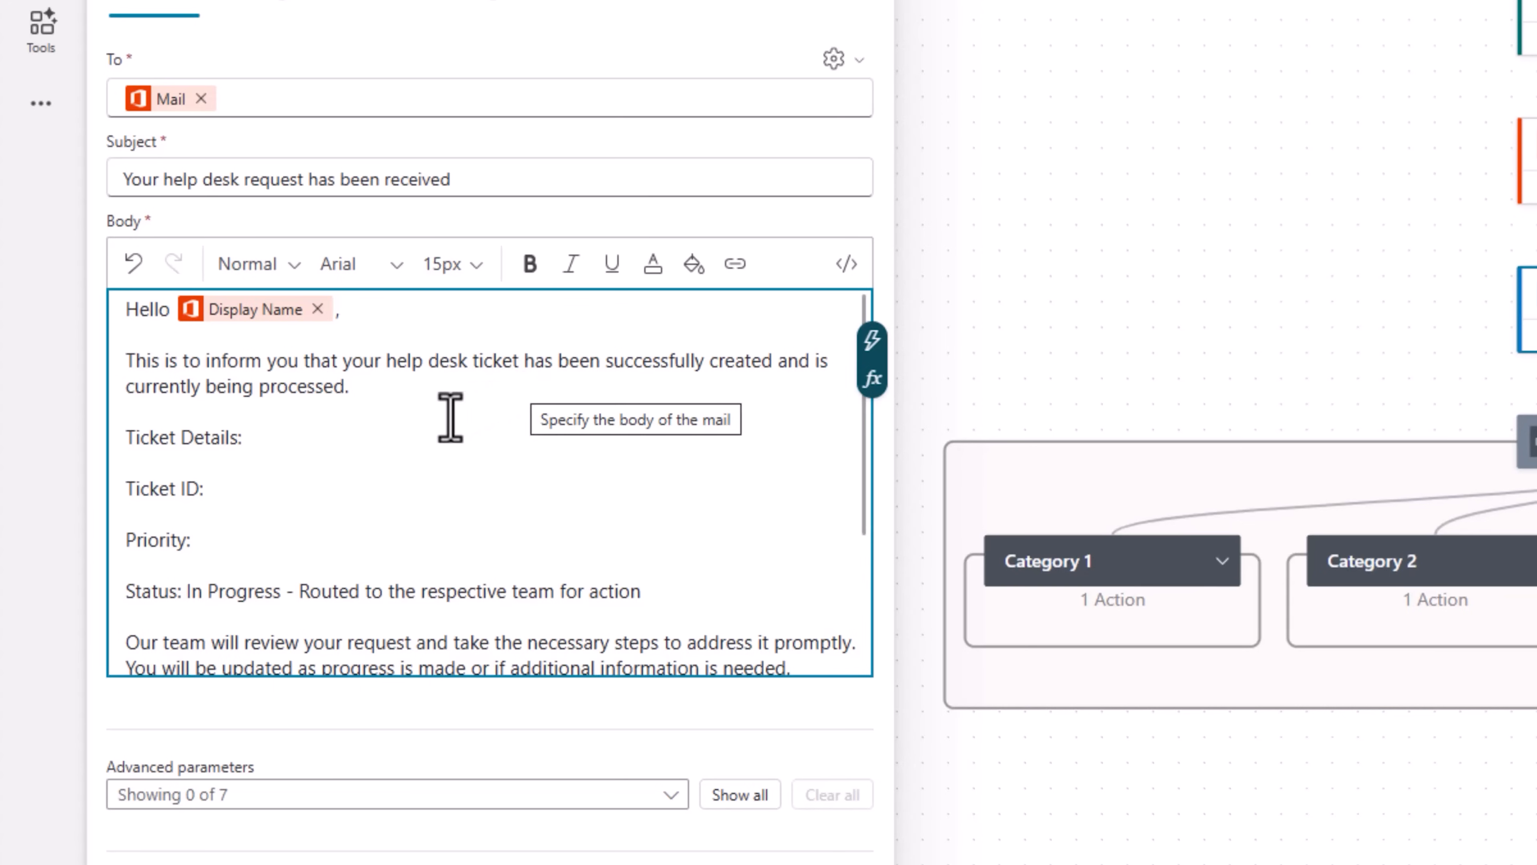
Step: Insert the trigger's ID after "Ticket ID:" in the email body and open the dynamic values for "Priority:"
click(440, 484)
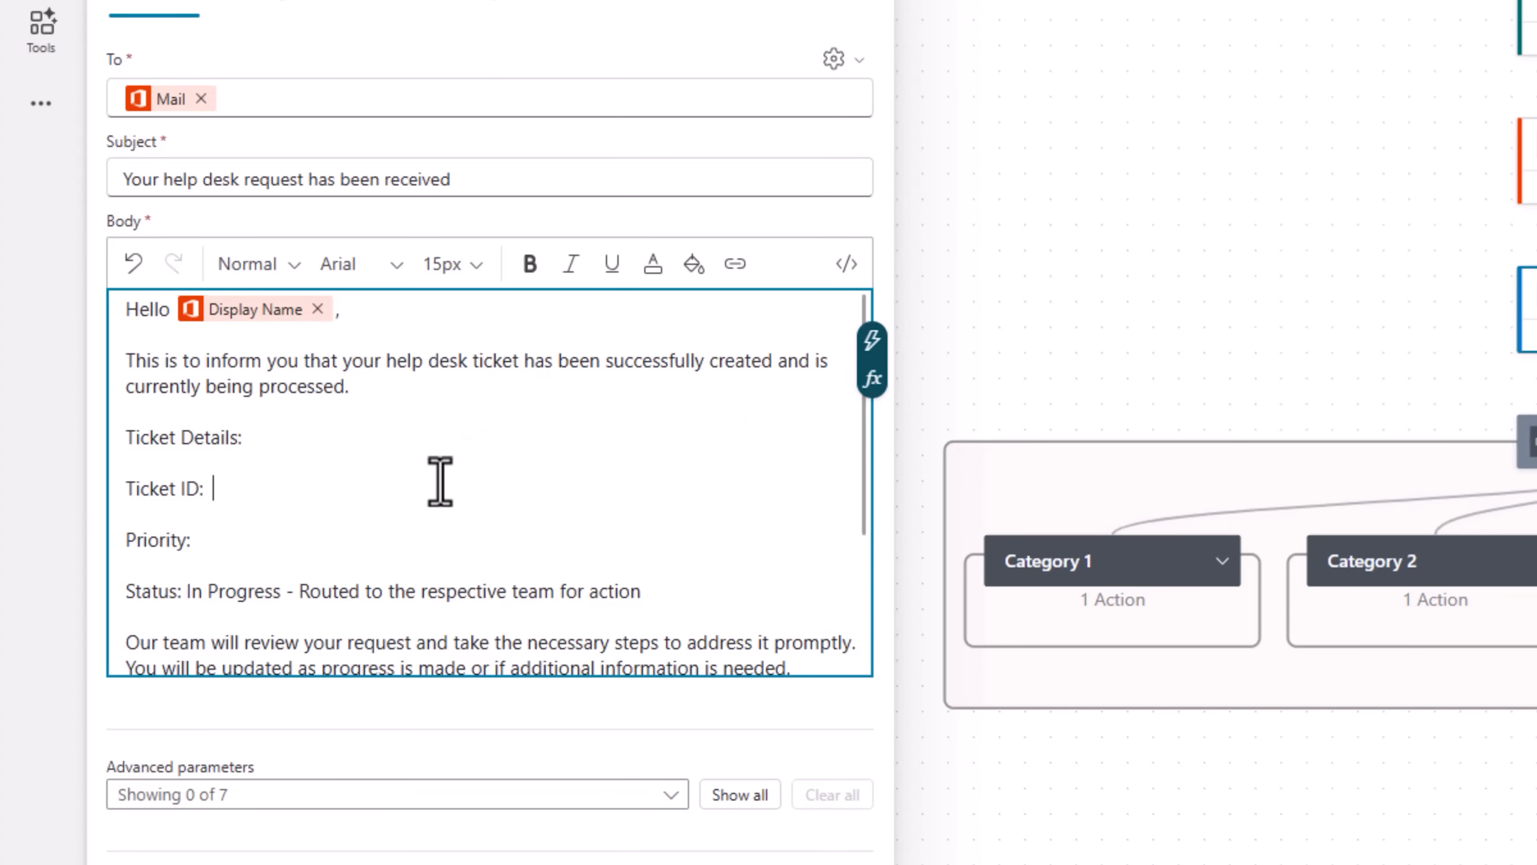
key(BackSpace)
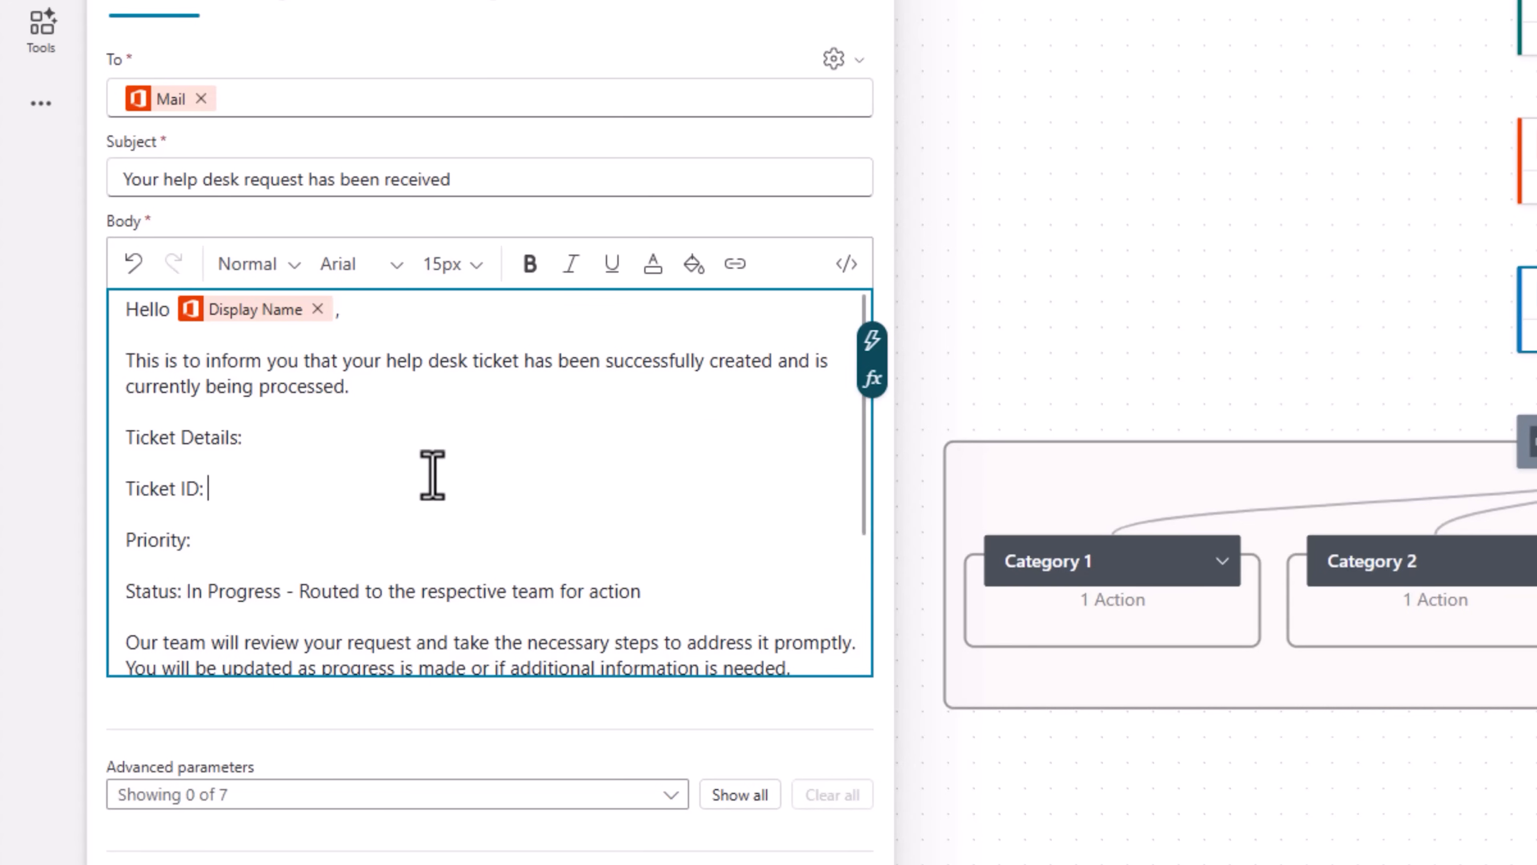
click(867, 346)
text(id)
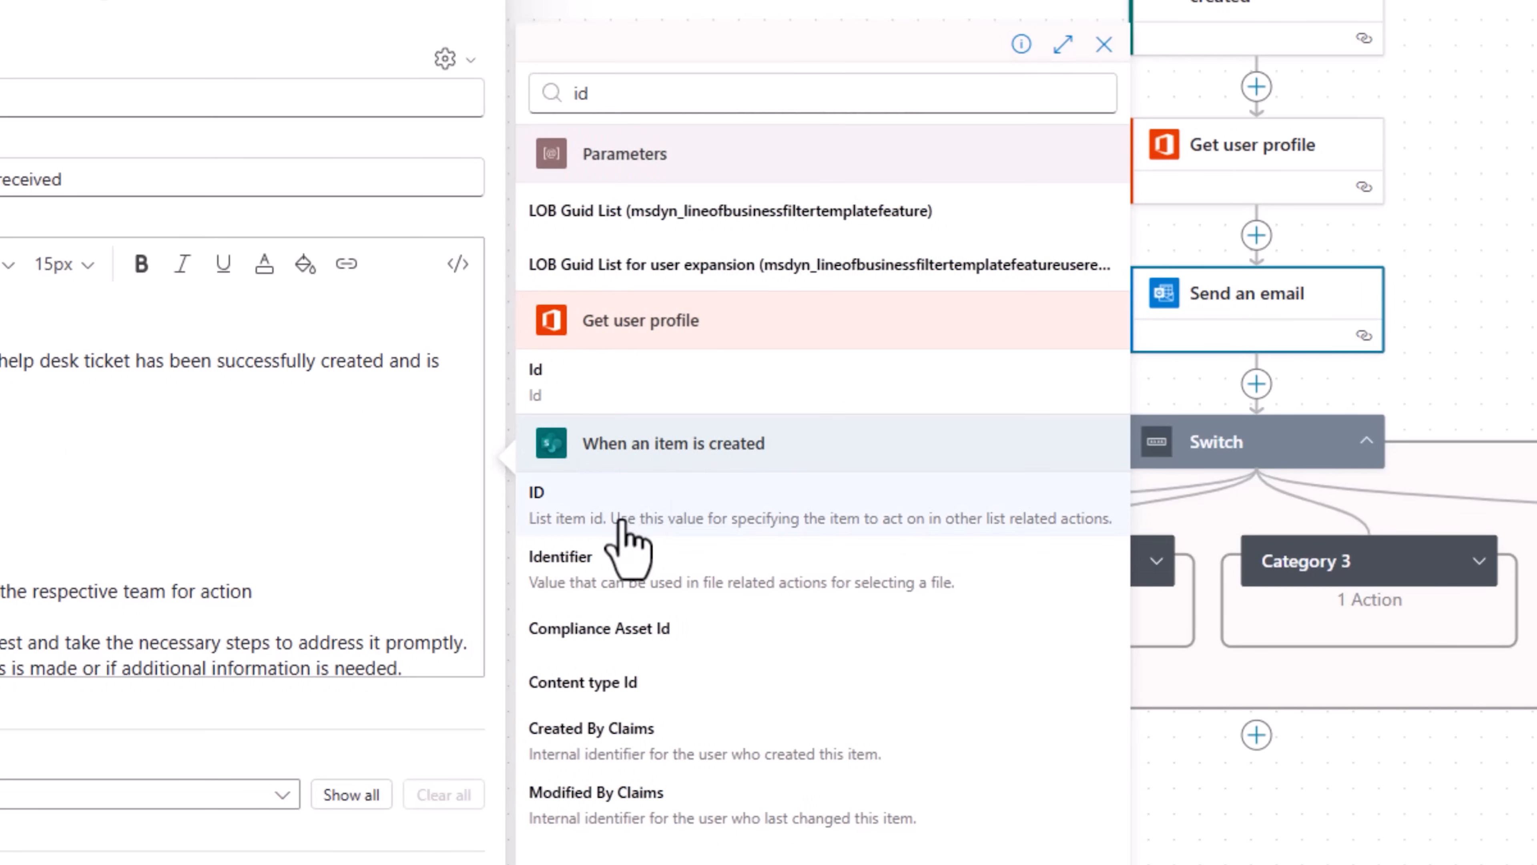
click(624, 525)
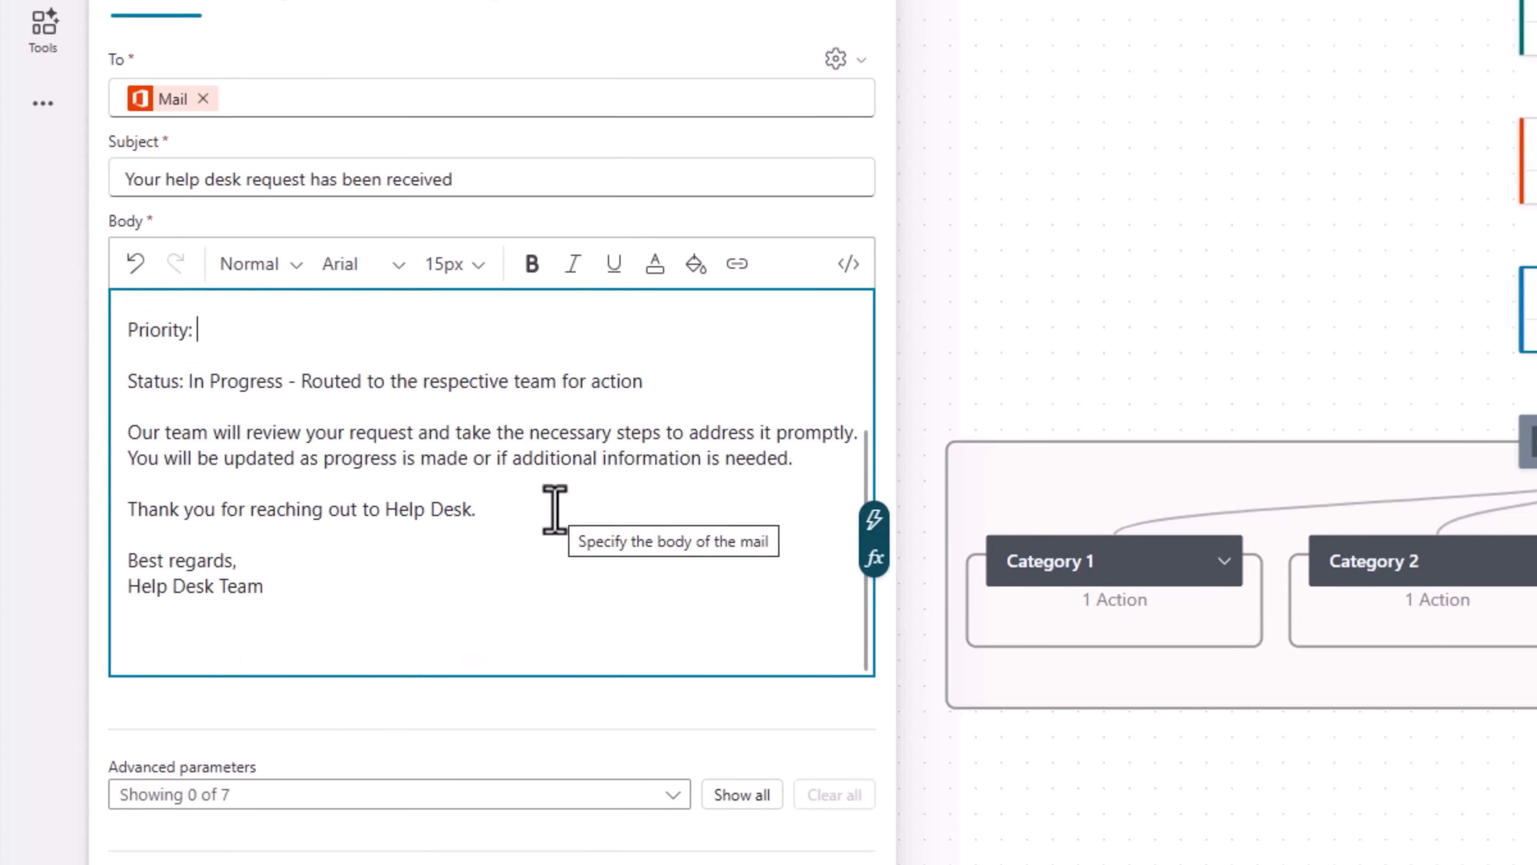
click(882, 433)
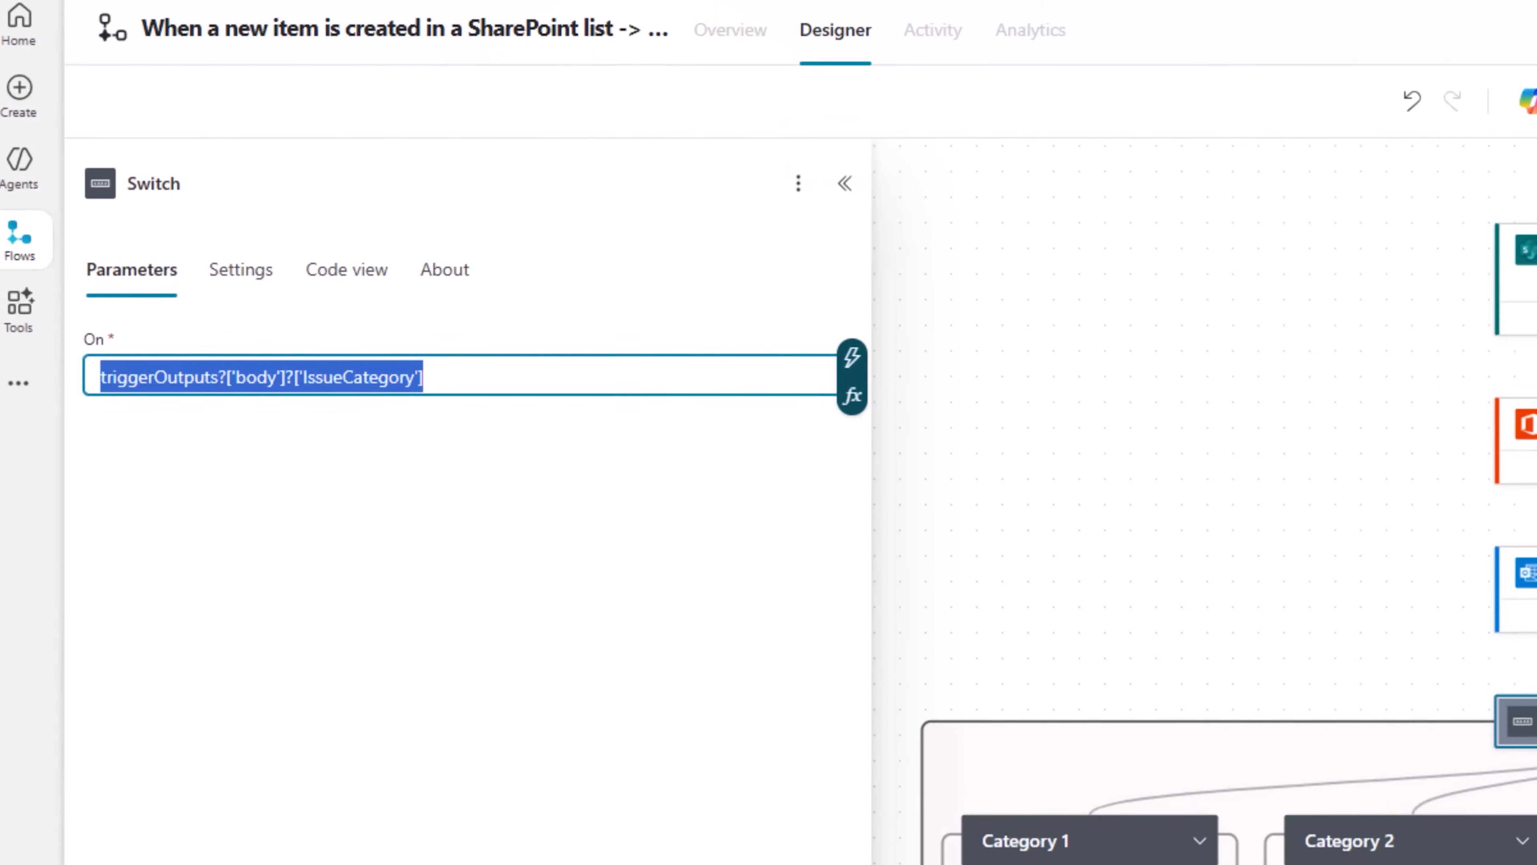
Step: Replace the Switch's On expression with the trigger's Issue Category Value
key(BackSpace)
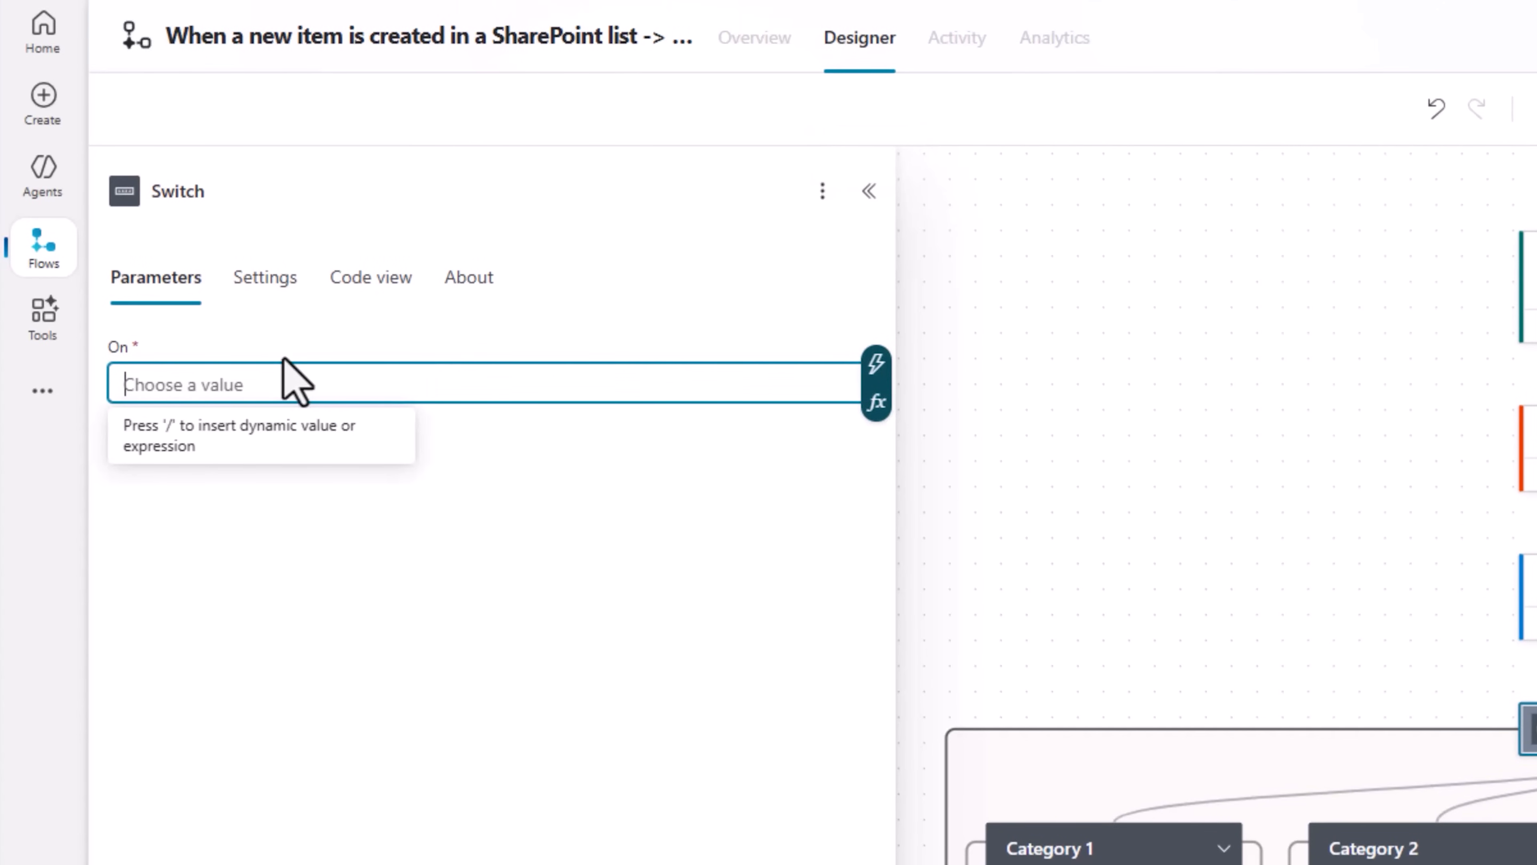
click(877, 366)
text(issue category)
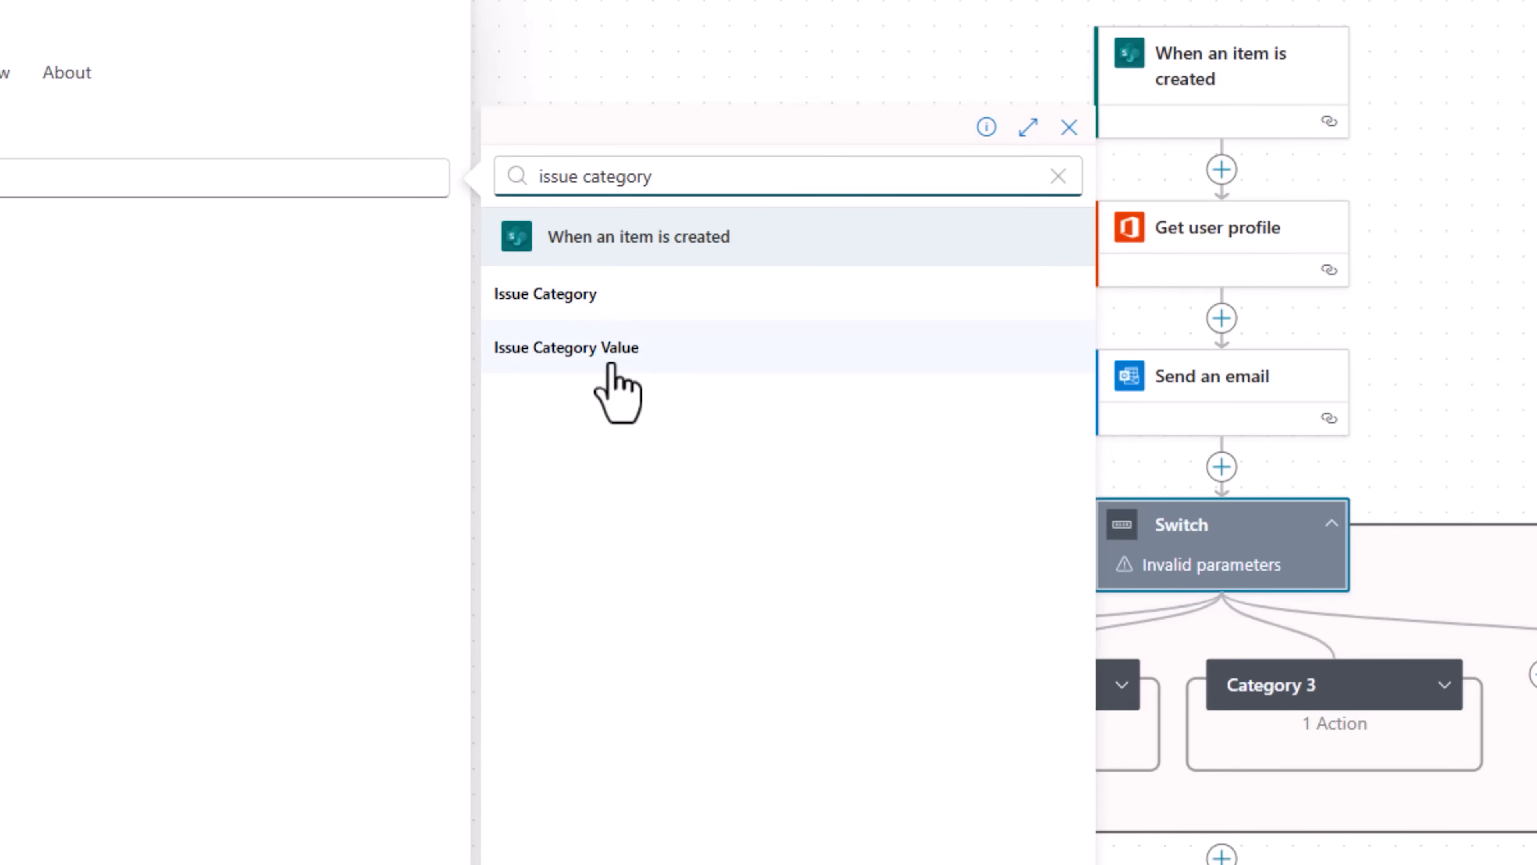
click(611, 361)
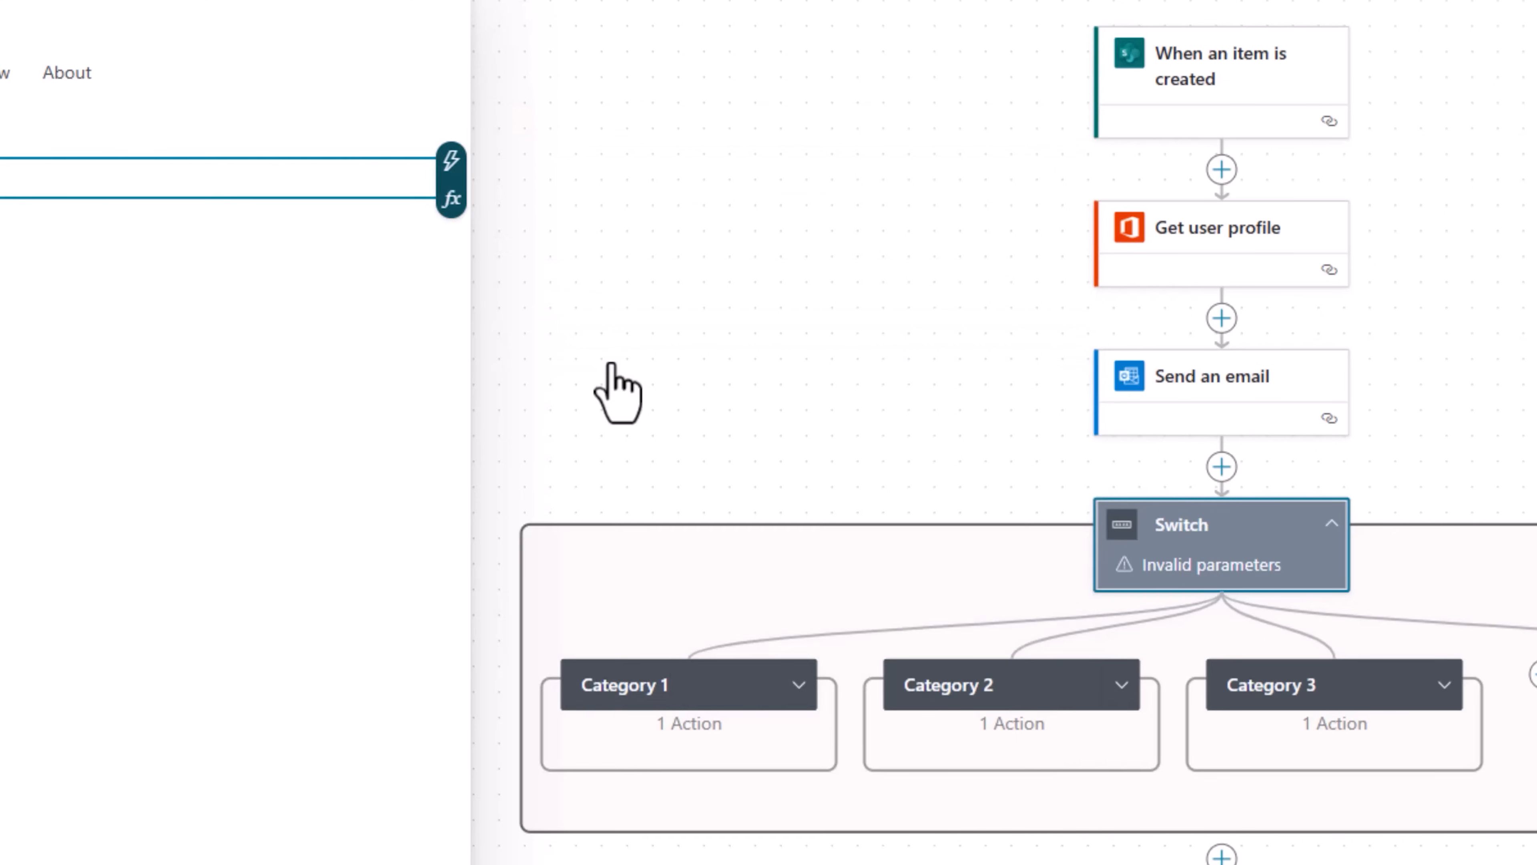
click(639, 364)
Step: Set the Category 1 case to equal "🖥 Hardware Problem" and rename the case to the same text
click(724, 659)
click(264, 374)
key(ctrl+a)
text(🖥 Hardware Problem)
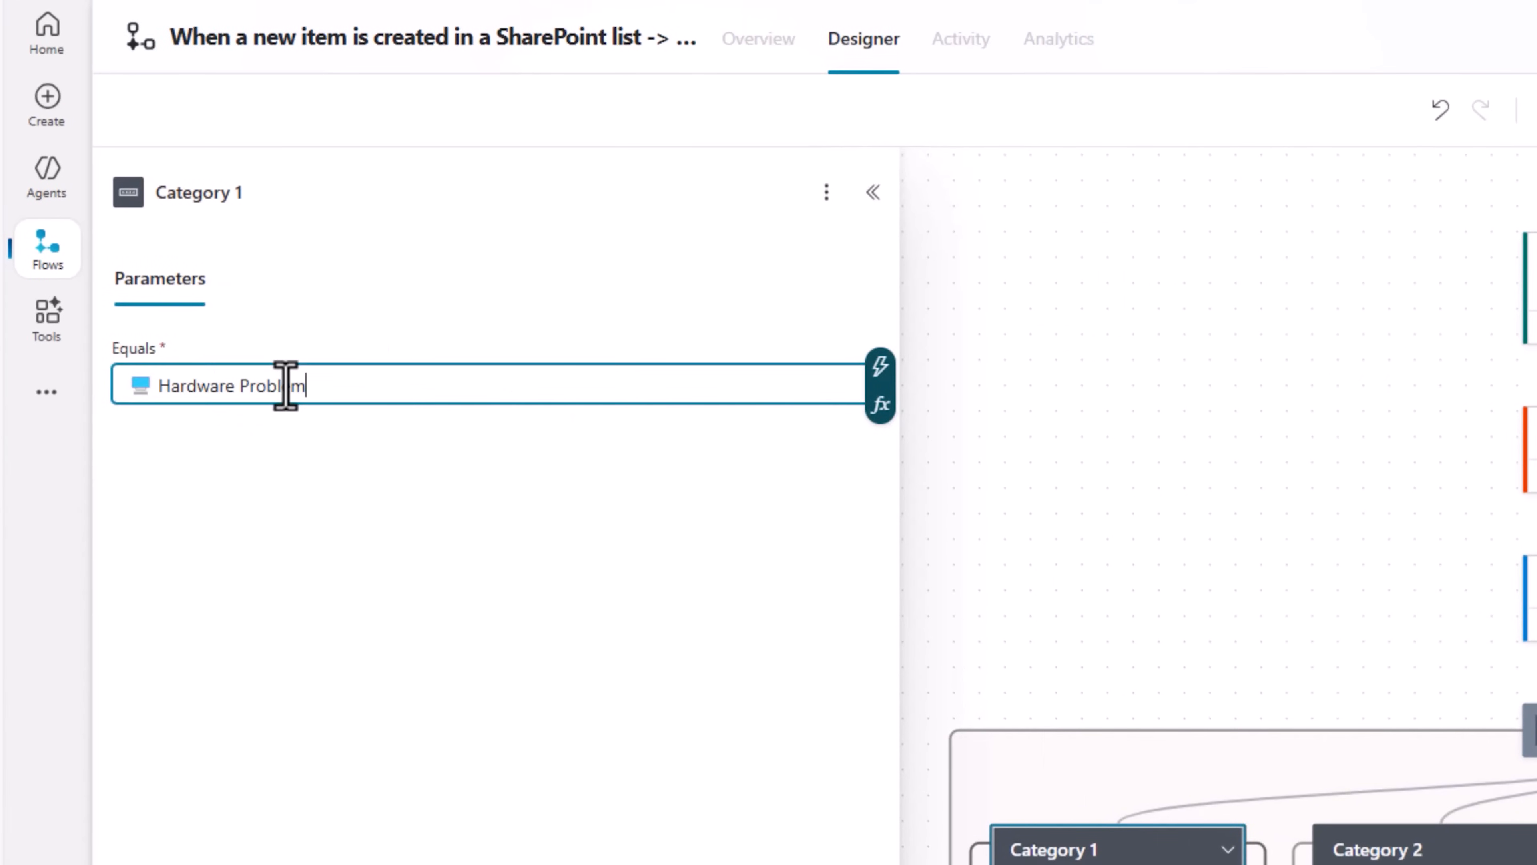
click(264, 203)
text(🖥 Hardware Problem)
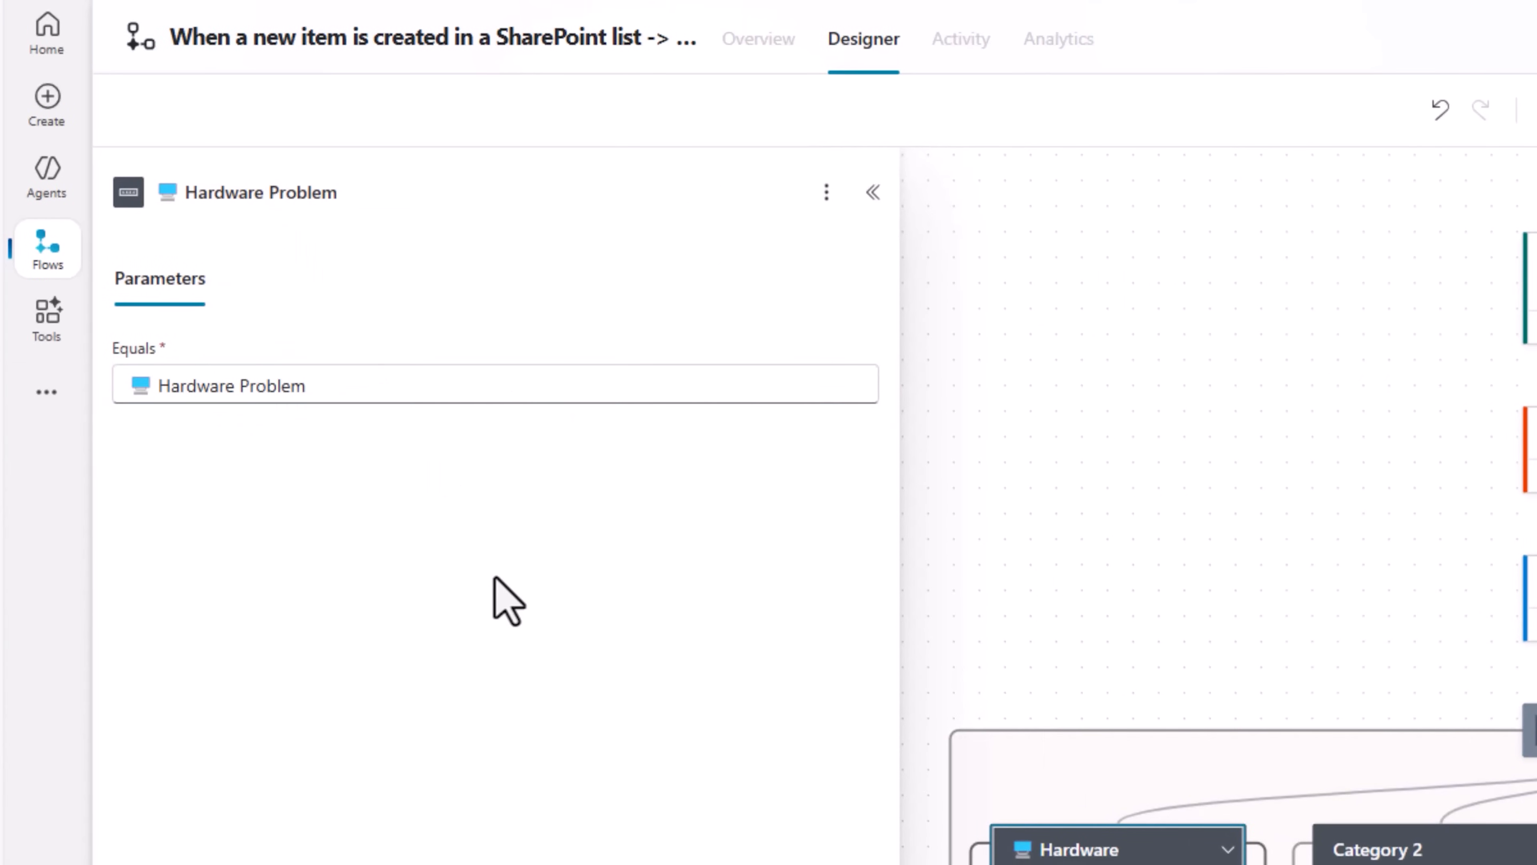
Step: Set the Category 2 case to equal "🌐 Network/Connectivity" and rename the case to the same text
click(1410, 849)
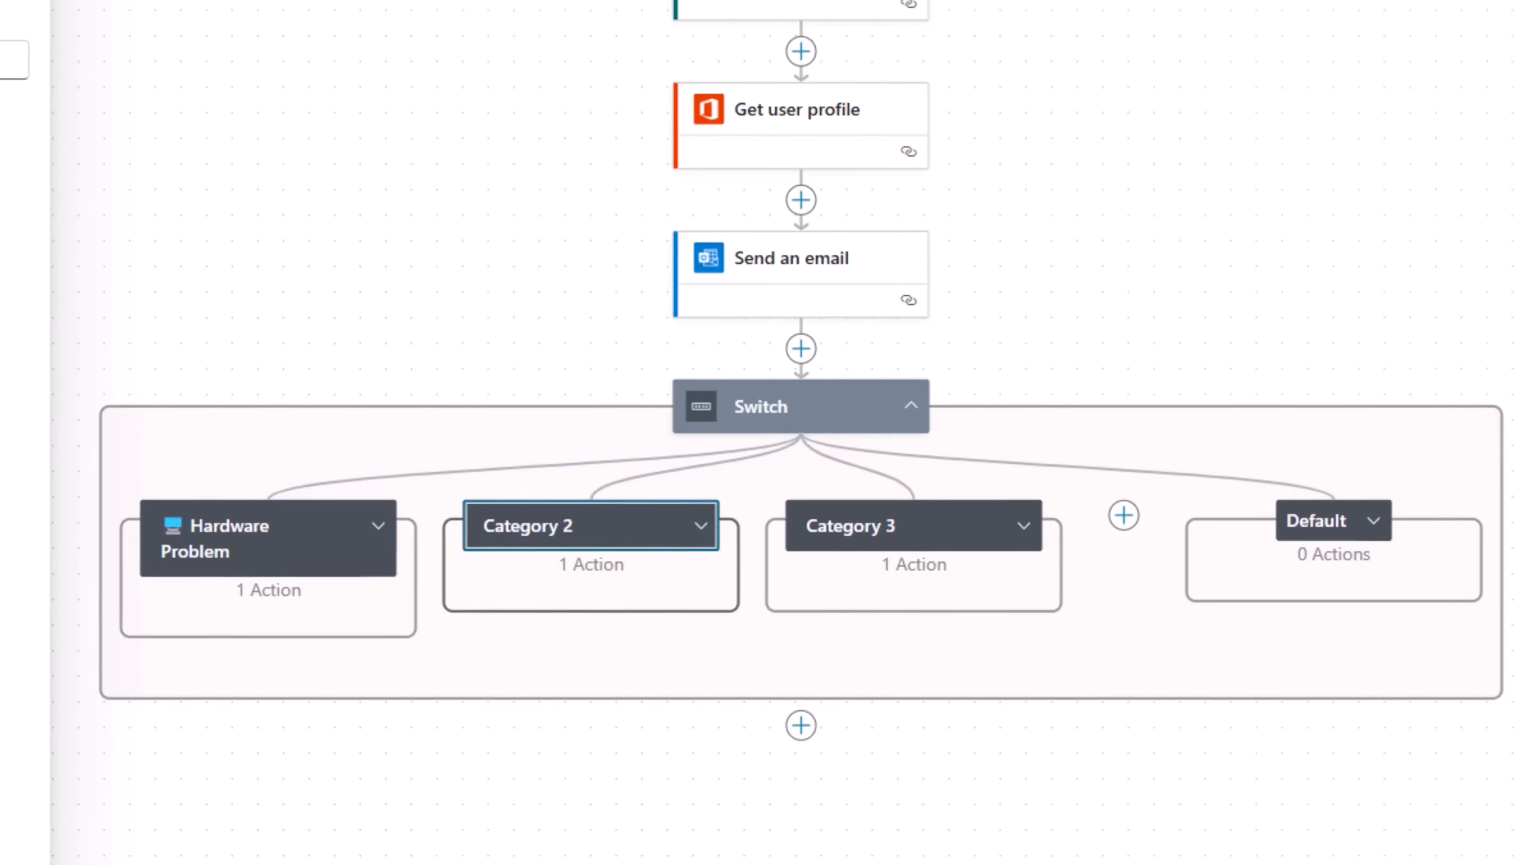
click(294, 386)
key(ctrl+a)
text(🌐 Network/Connectivity)
click(206, 156)
text(🌐 Network/Connectivity)
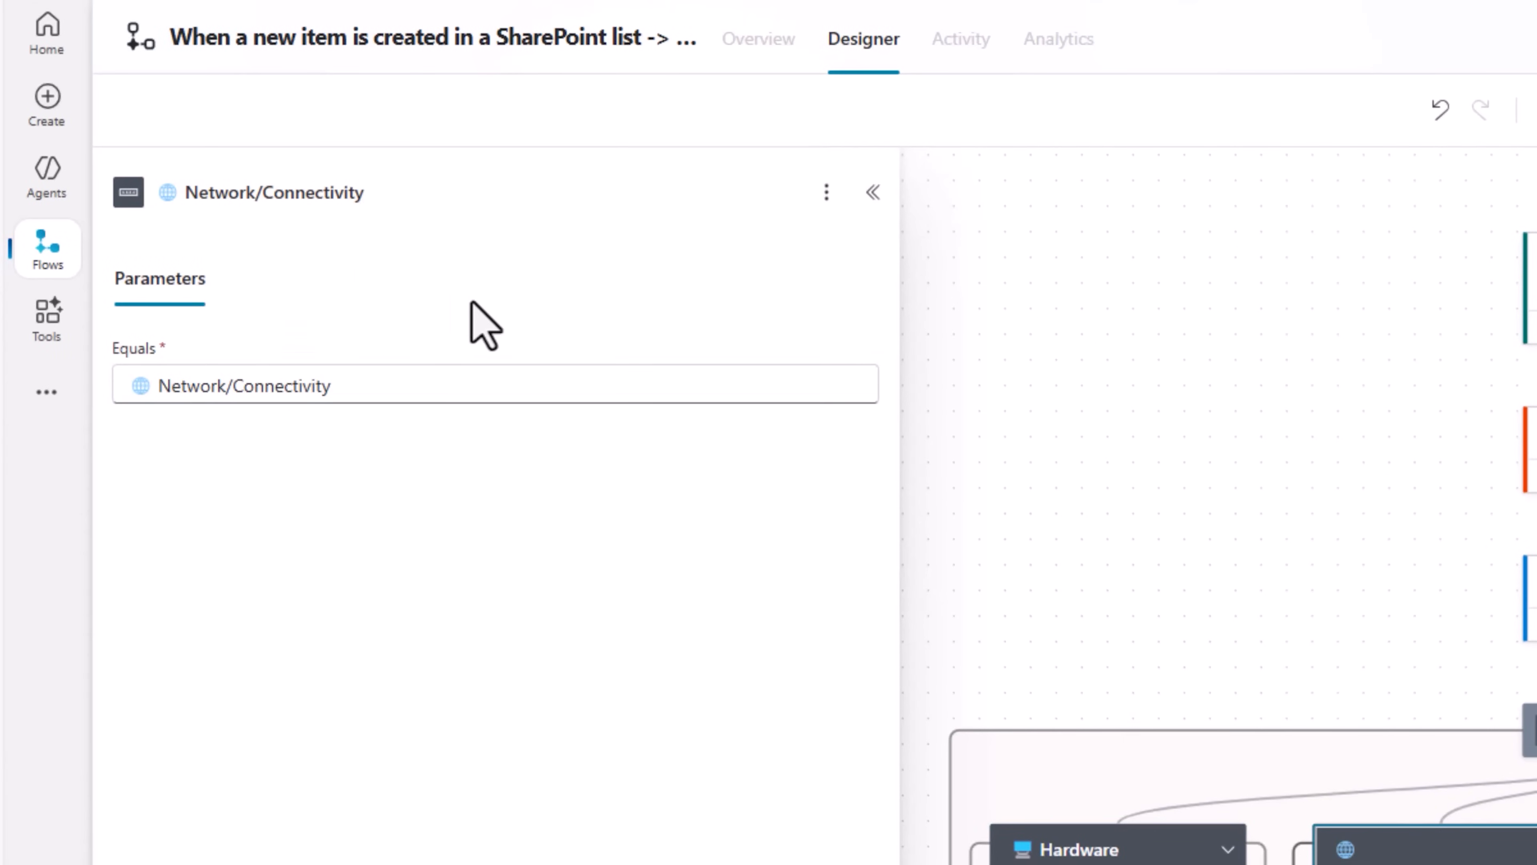
Step: Set the Category 3 case to equal "💻 New Laptop" and rename the case to the same text
click(271, 386)
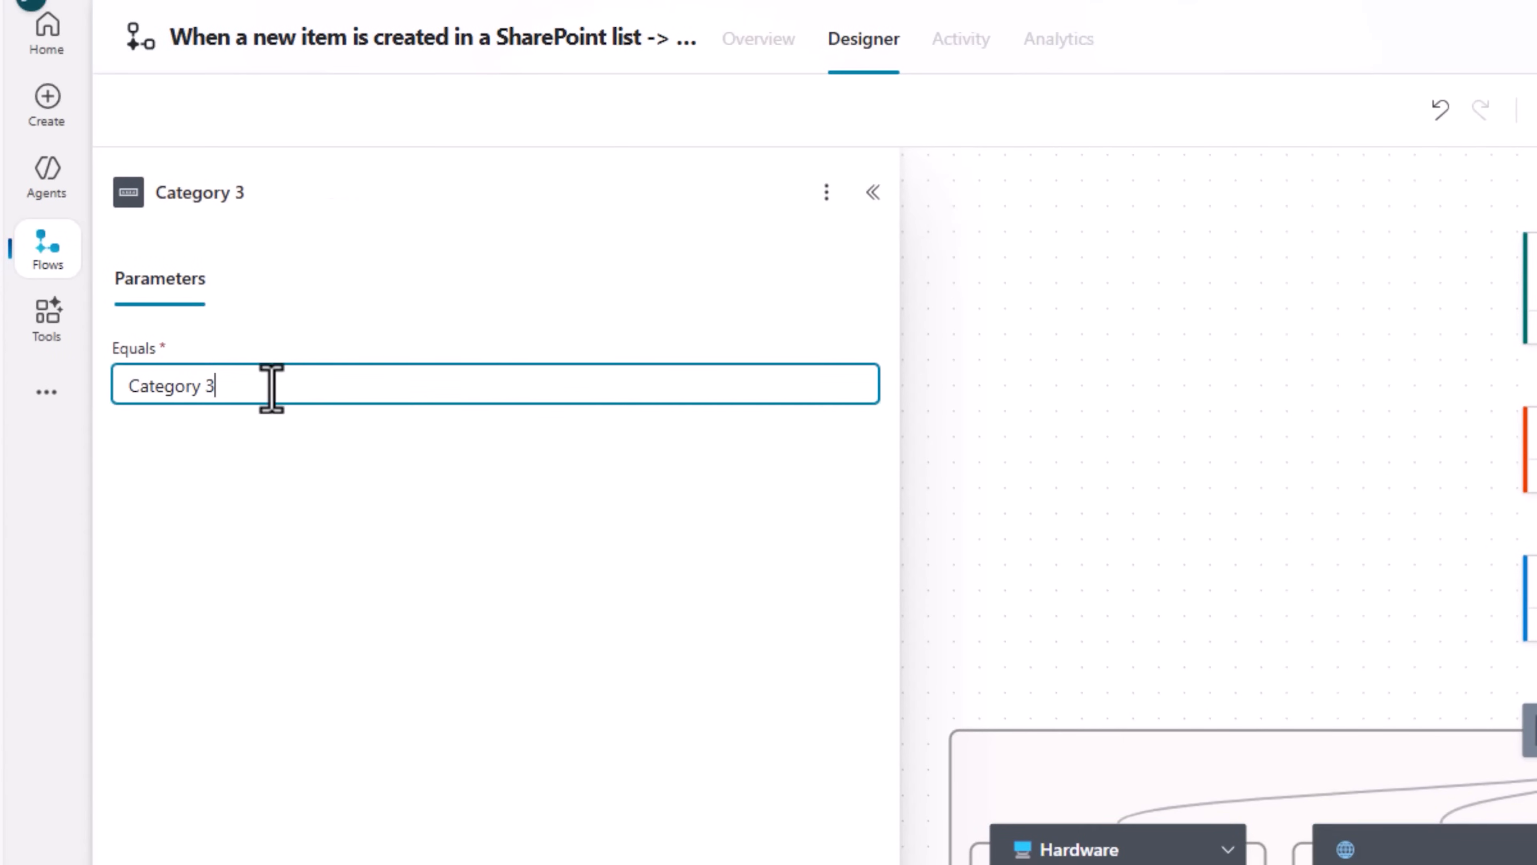
key(ctrl+a)
text(💻 New Laptop)
click(245, 195)
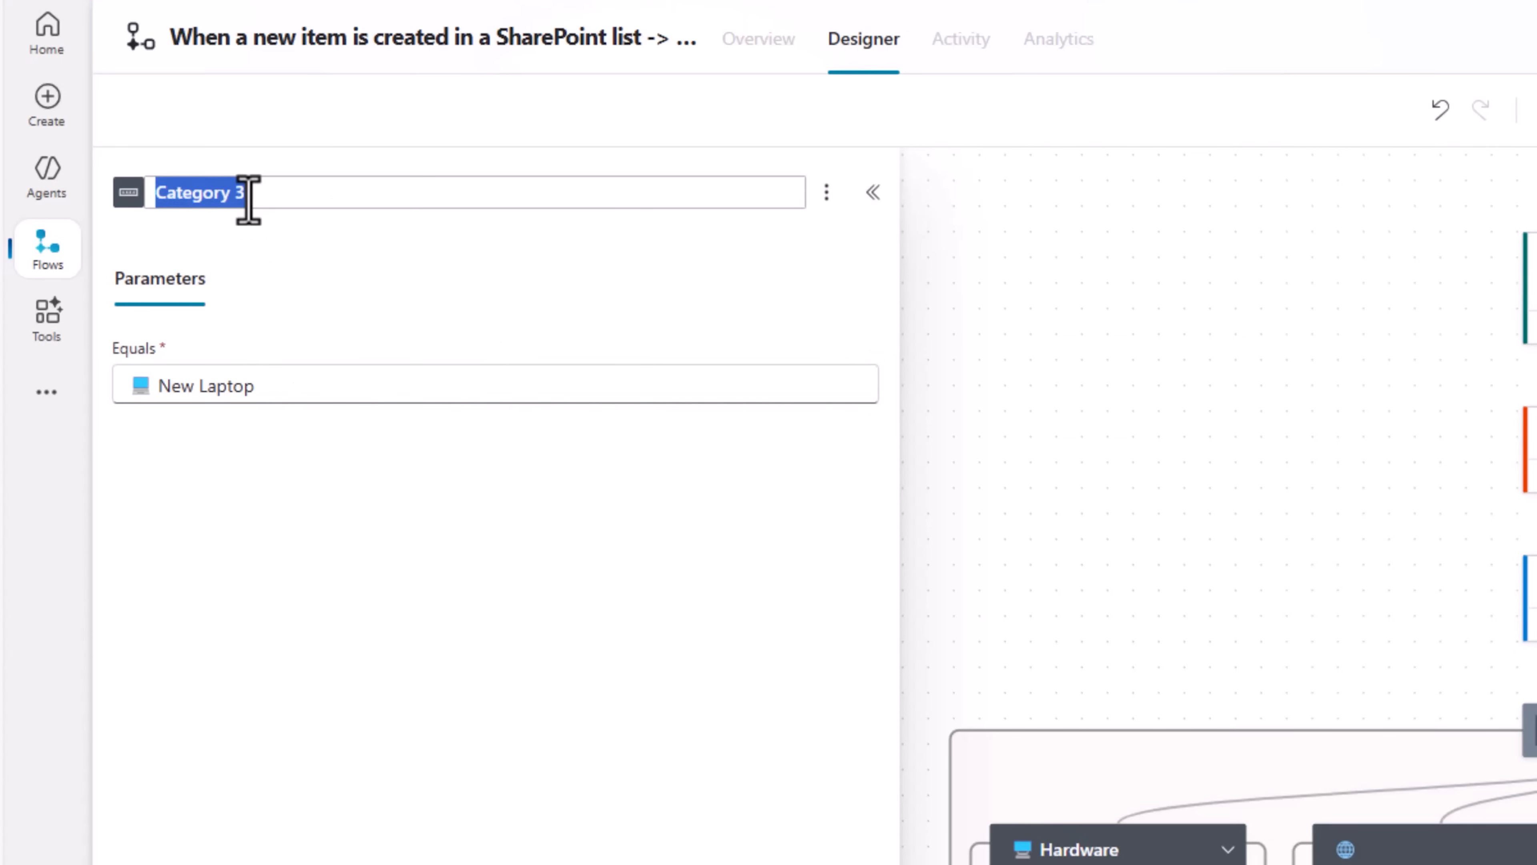
text(💻 New Laptop)
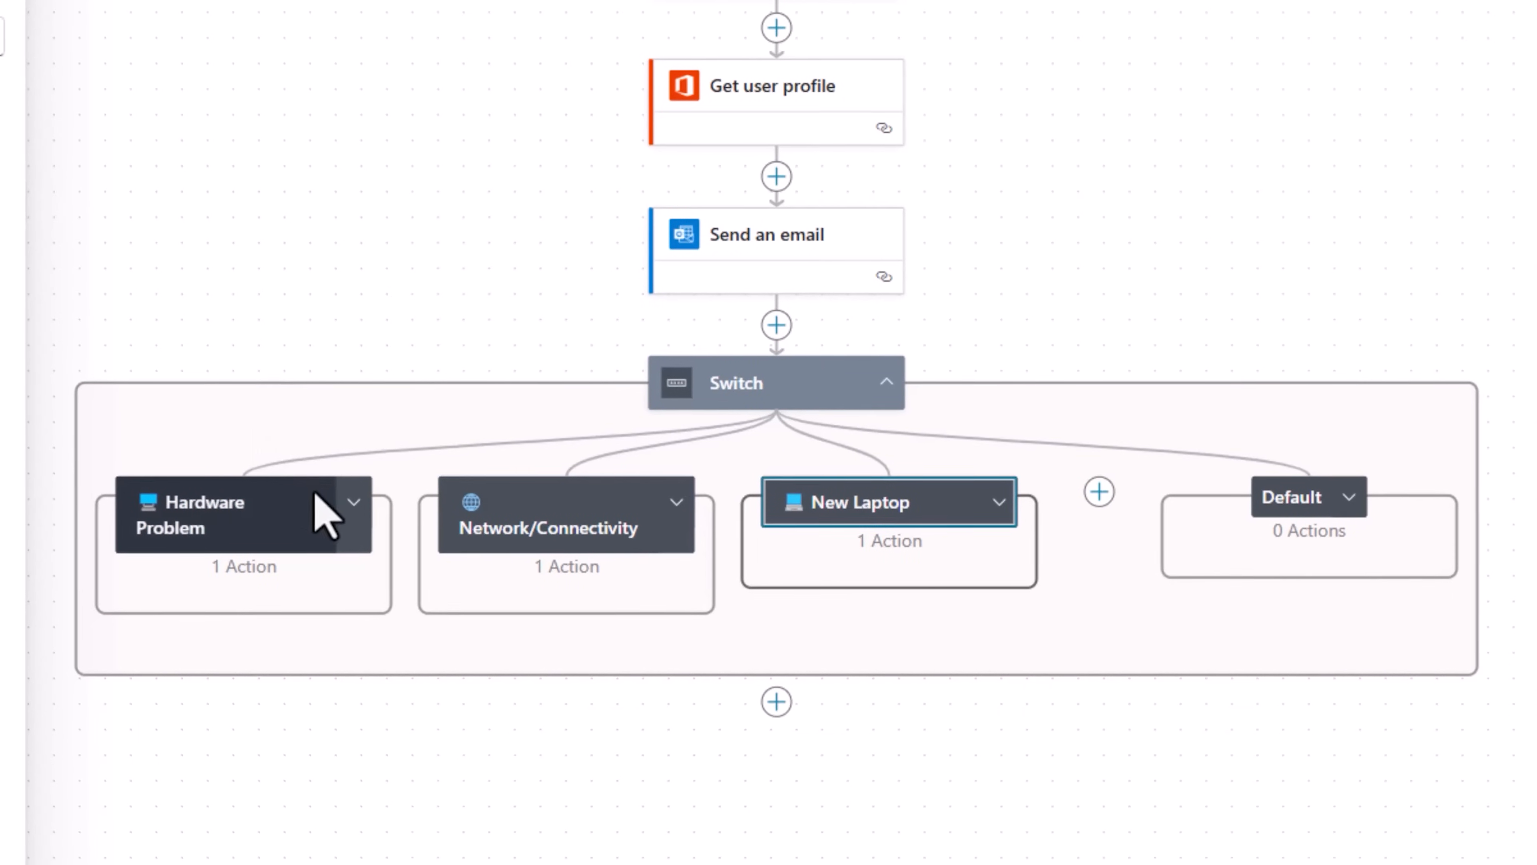
Step: Expand the Hardware Problem case and set IT Support as the recipient of its Send an email 2 action
click(428, 532)
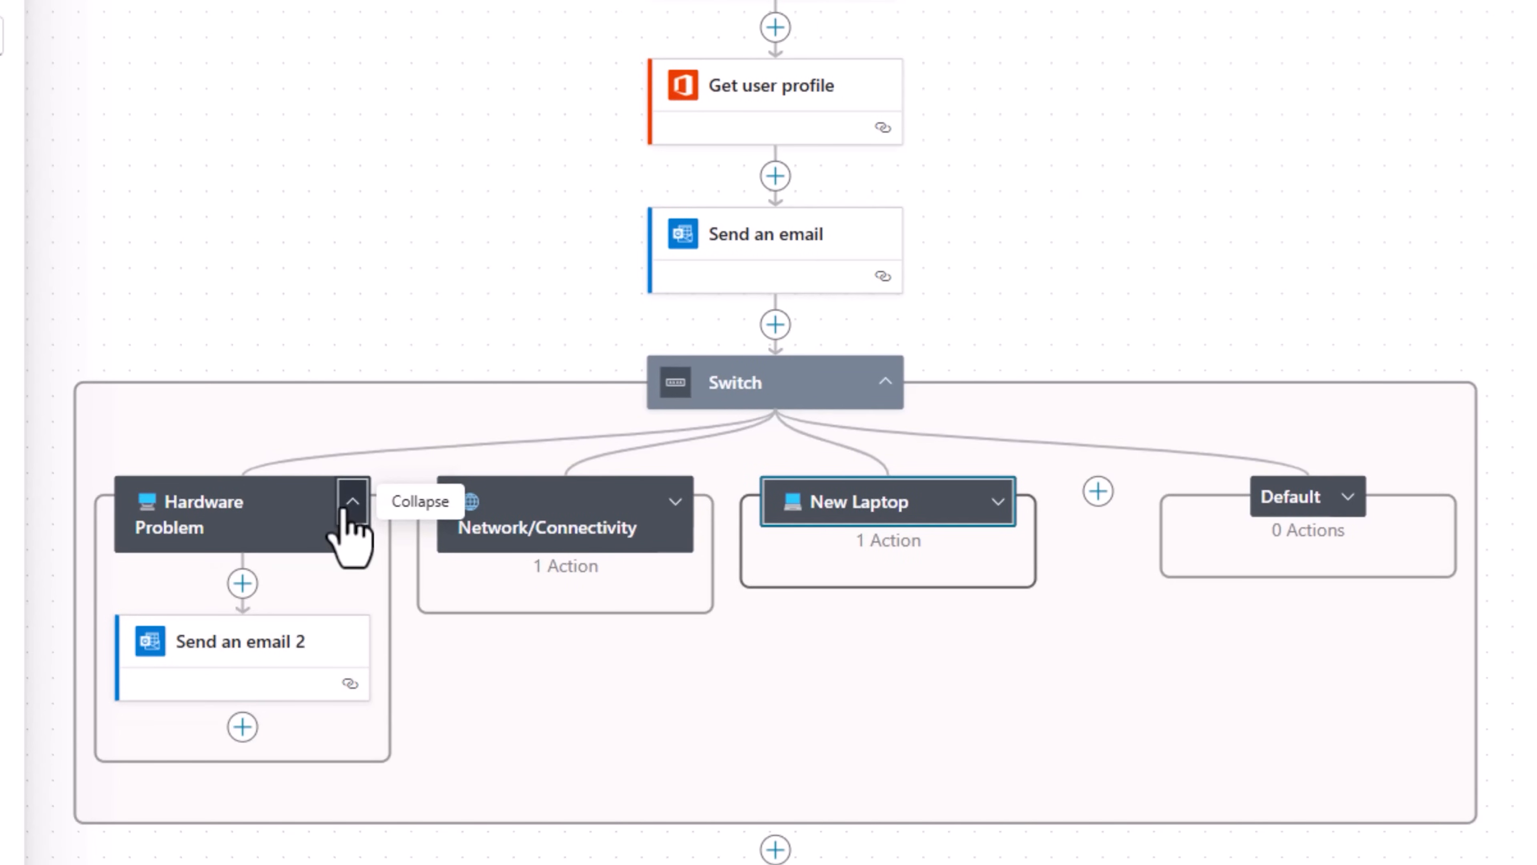
click(274, 664)
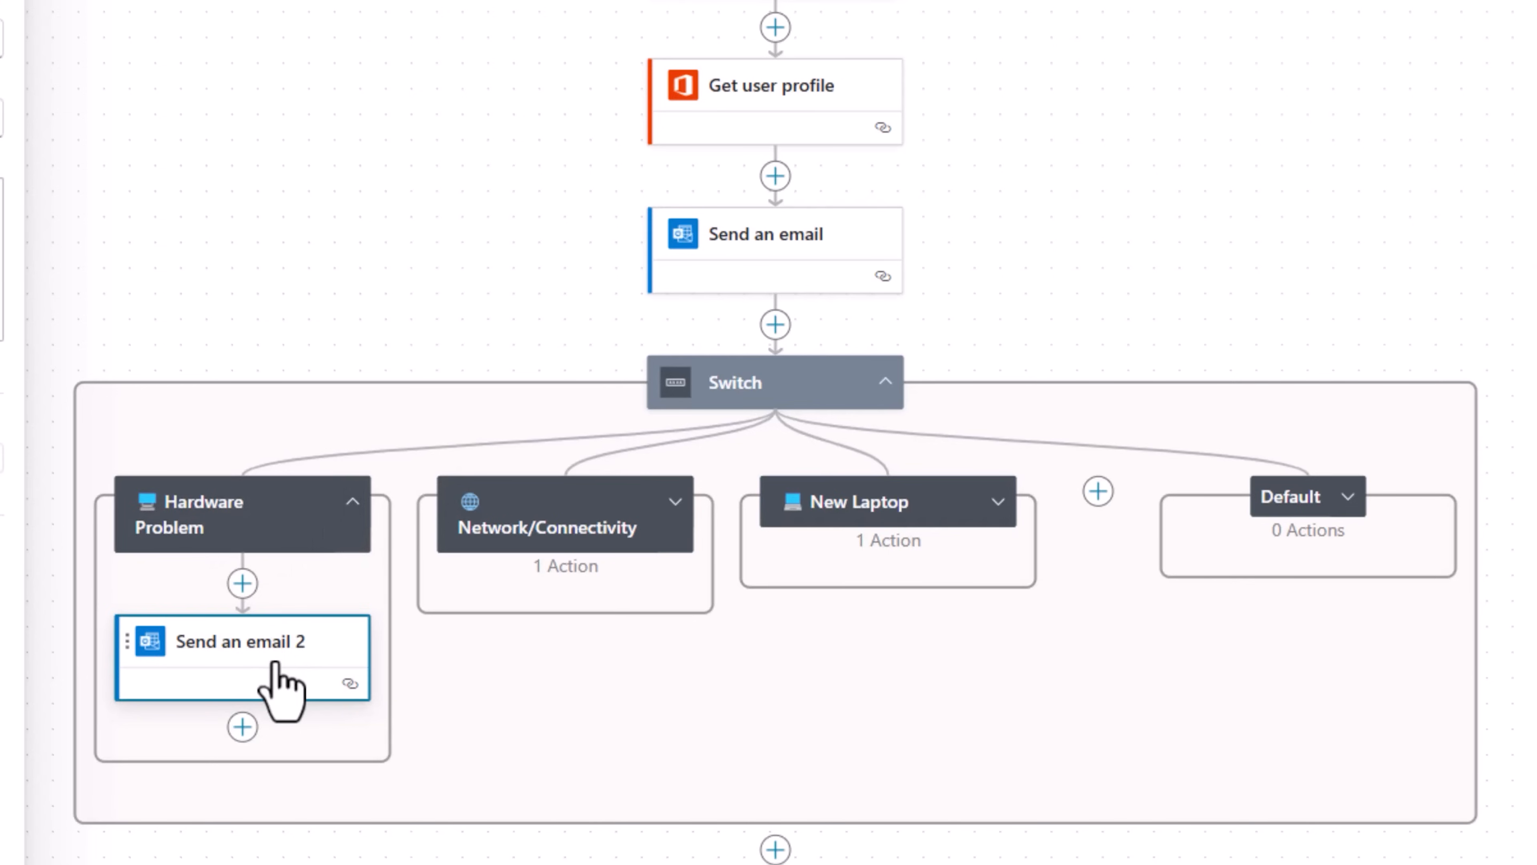
click(164, 242)
text(itsupport)
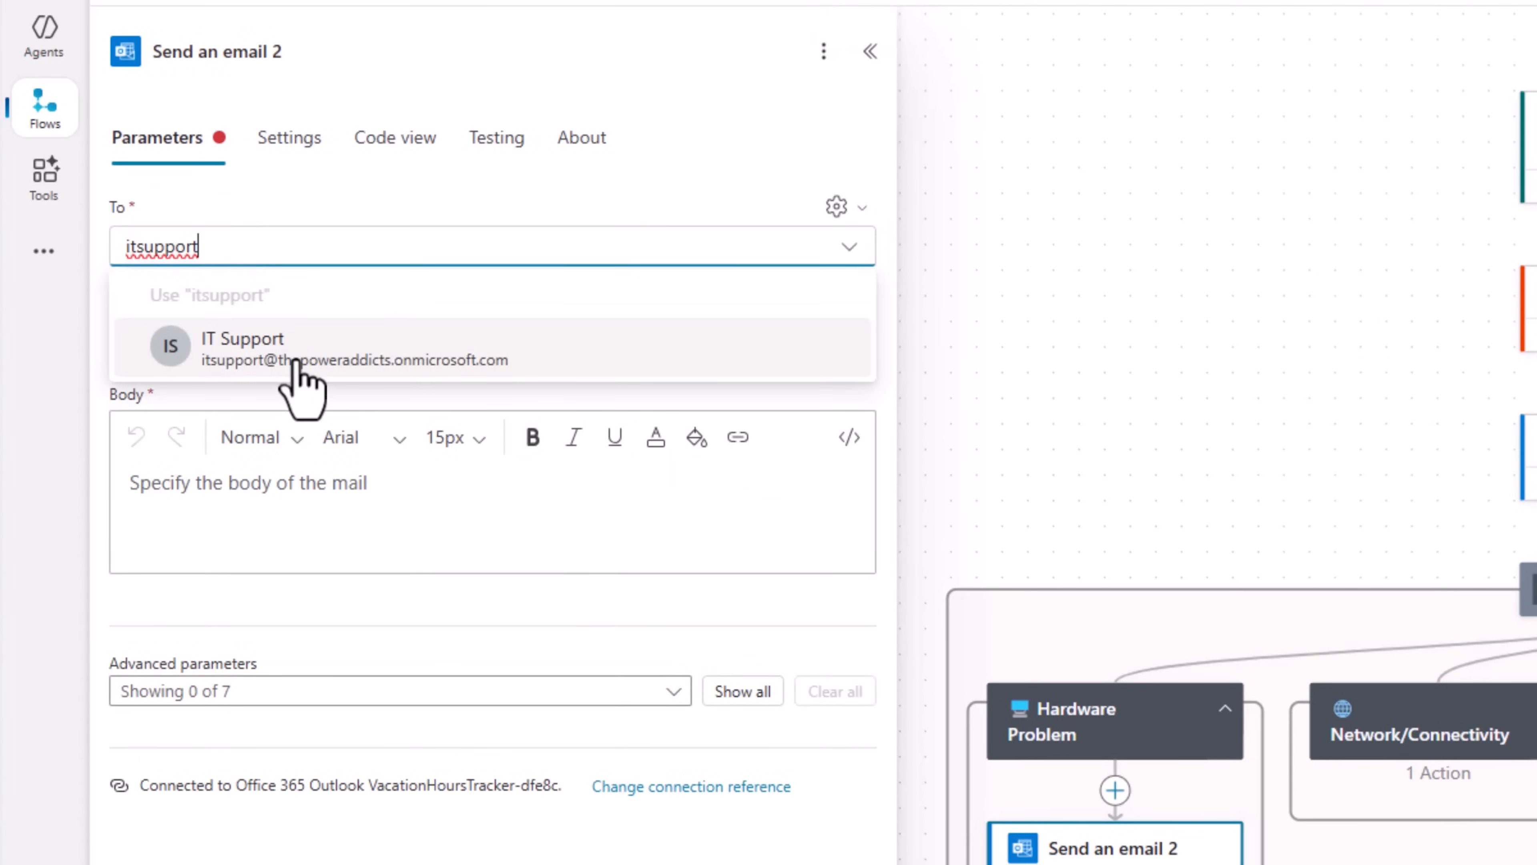
click(308, 370)
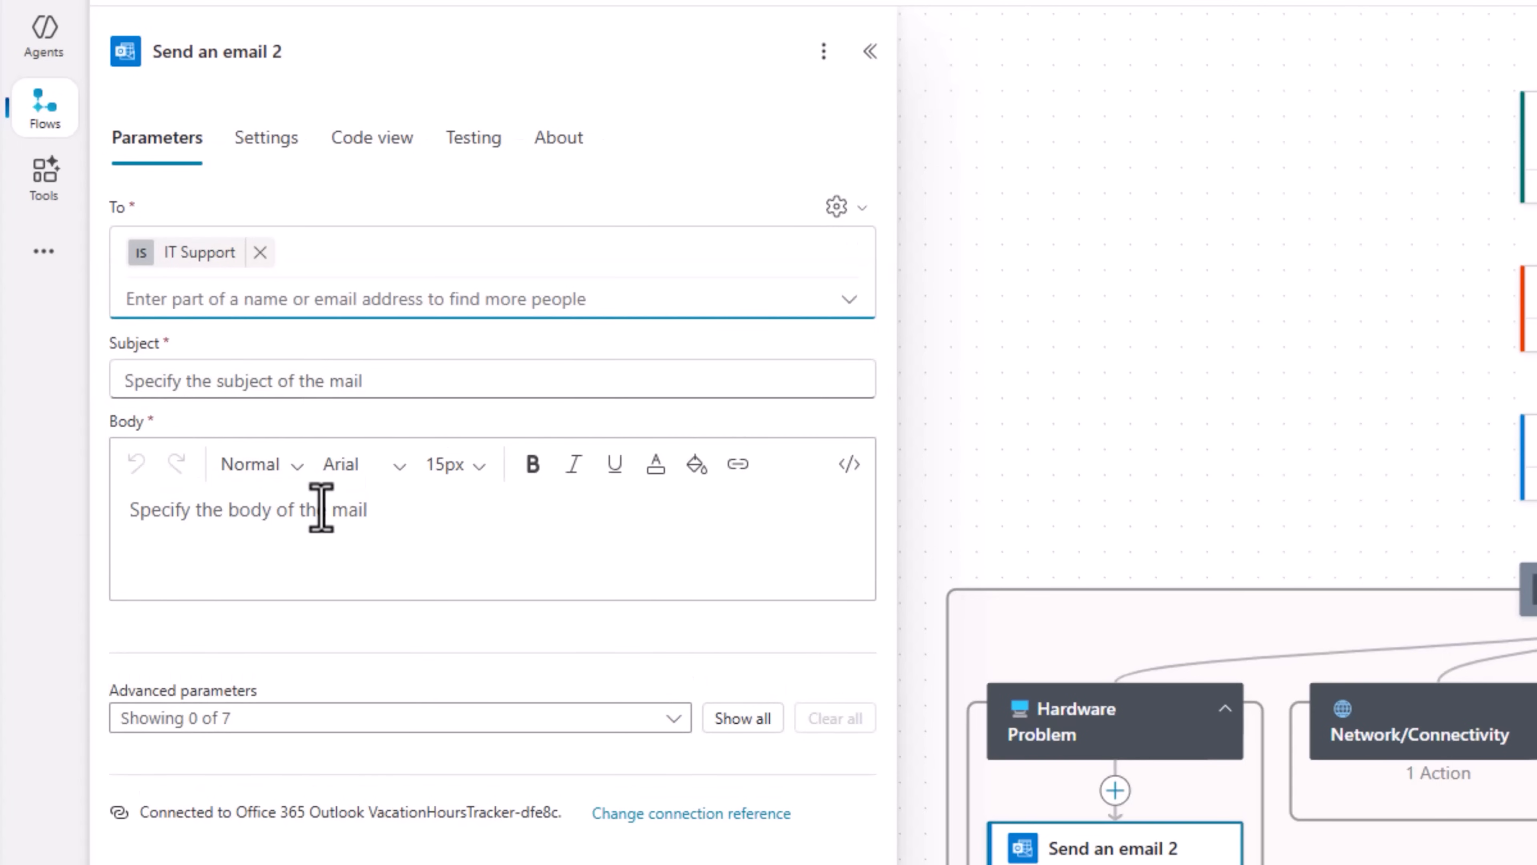
Step: Set the email's subject to "New Hardware Issue reported by" plus the user profile's Display Name, and insert the trigger's Issue Description as its body
click(434, 393)
click(372, 525)
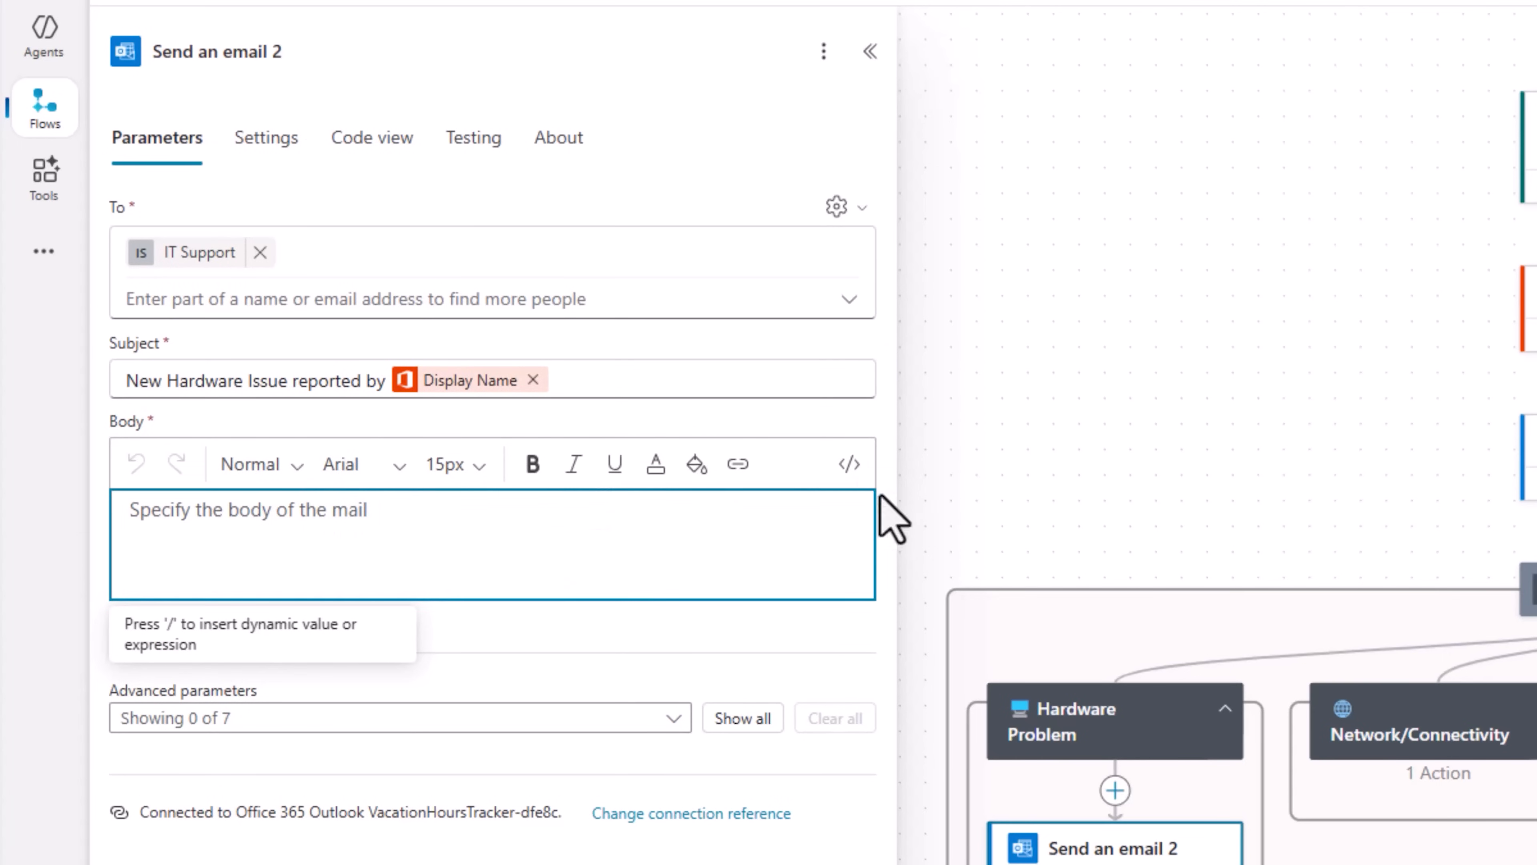
click(875, 489)
text(issue)
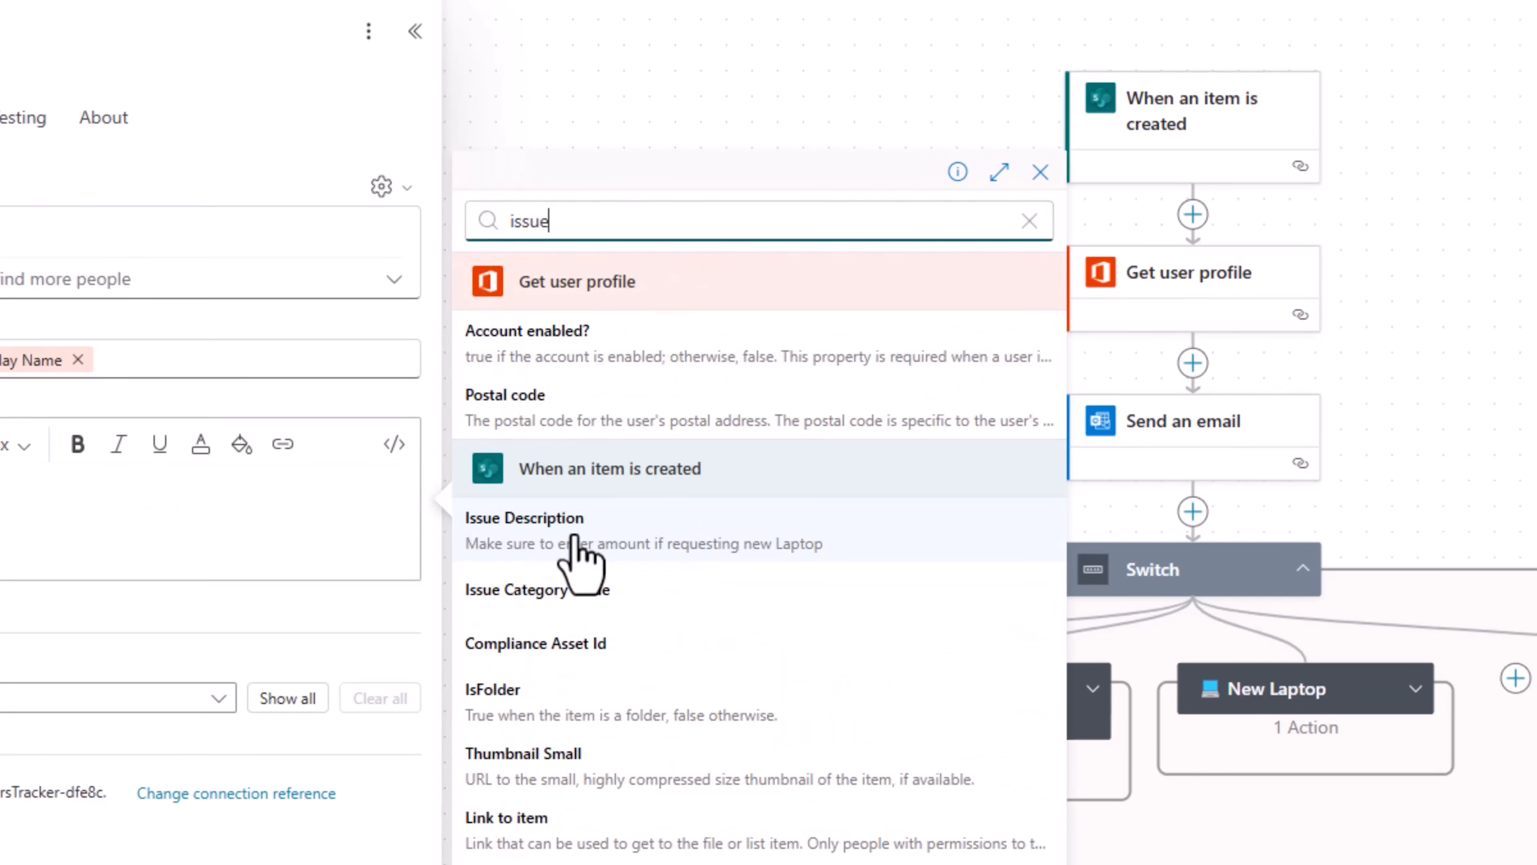
click(572, 548)
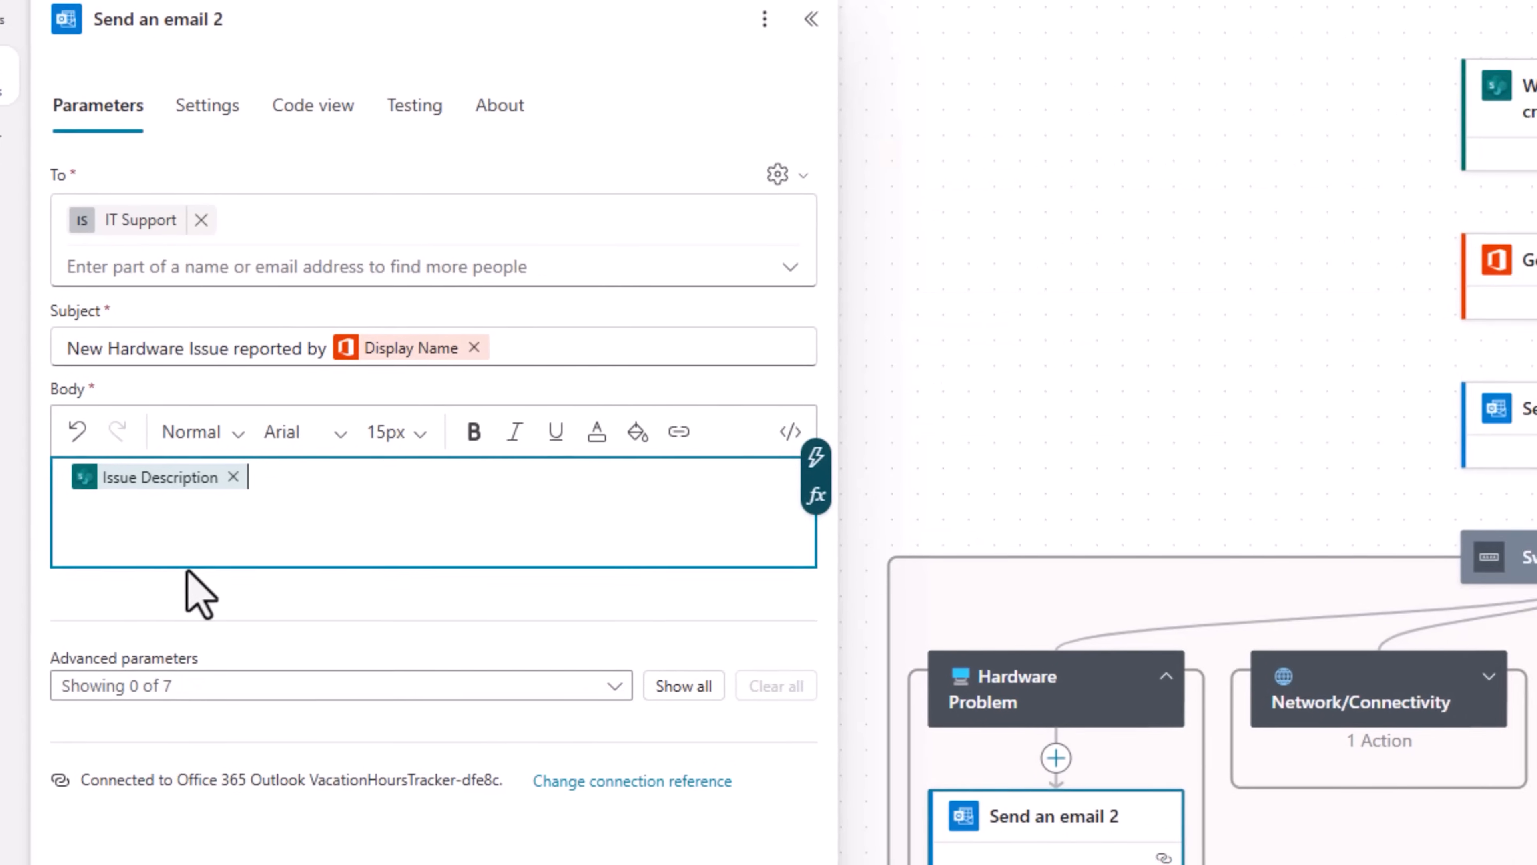
Step: Configure the Network/Connectivity case's Teams message action to post in a channel, using team Super Team and channel General
click(1354, 702)
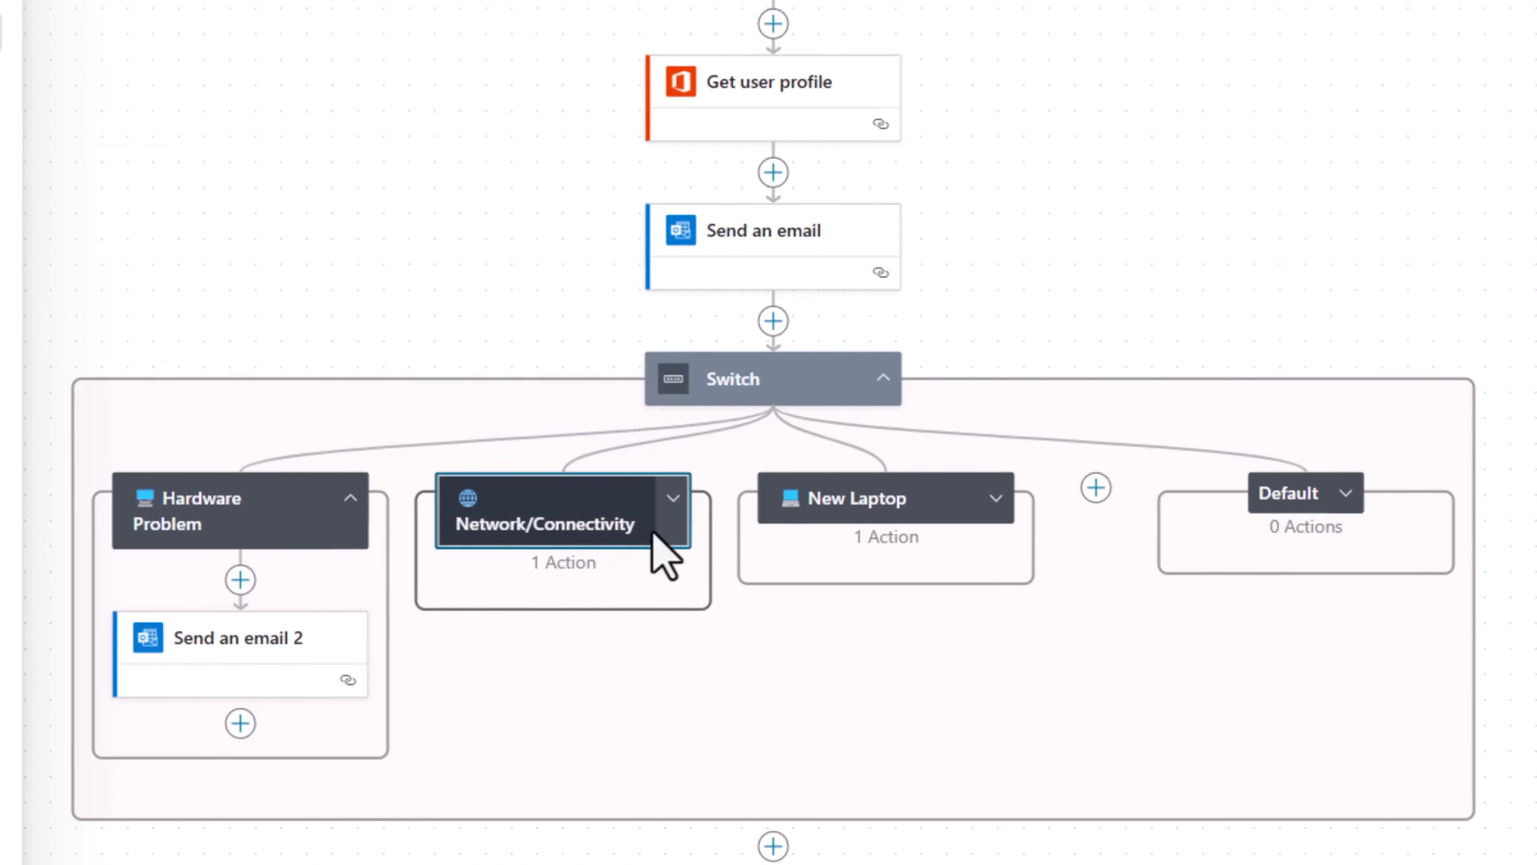
click(662, 514)
click(580, 657)
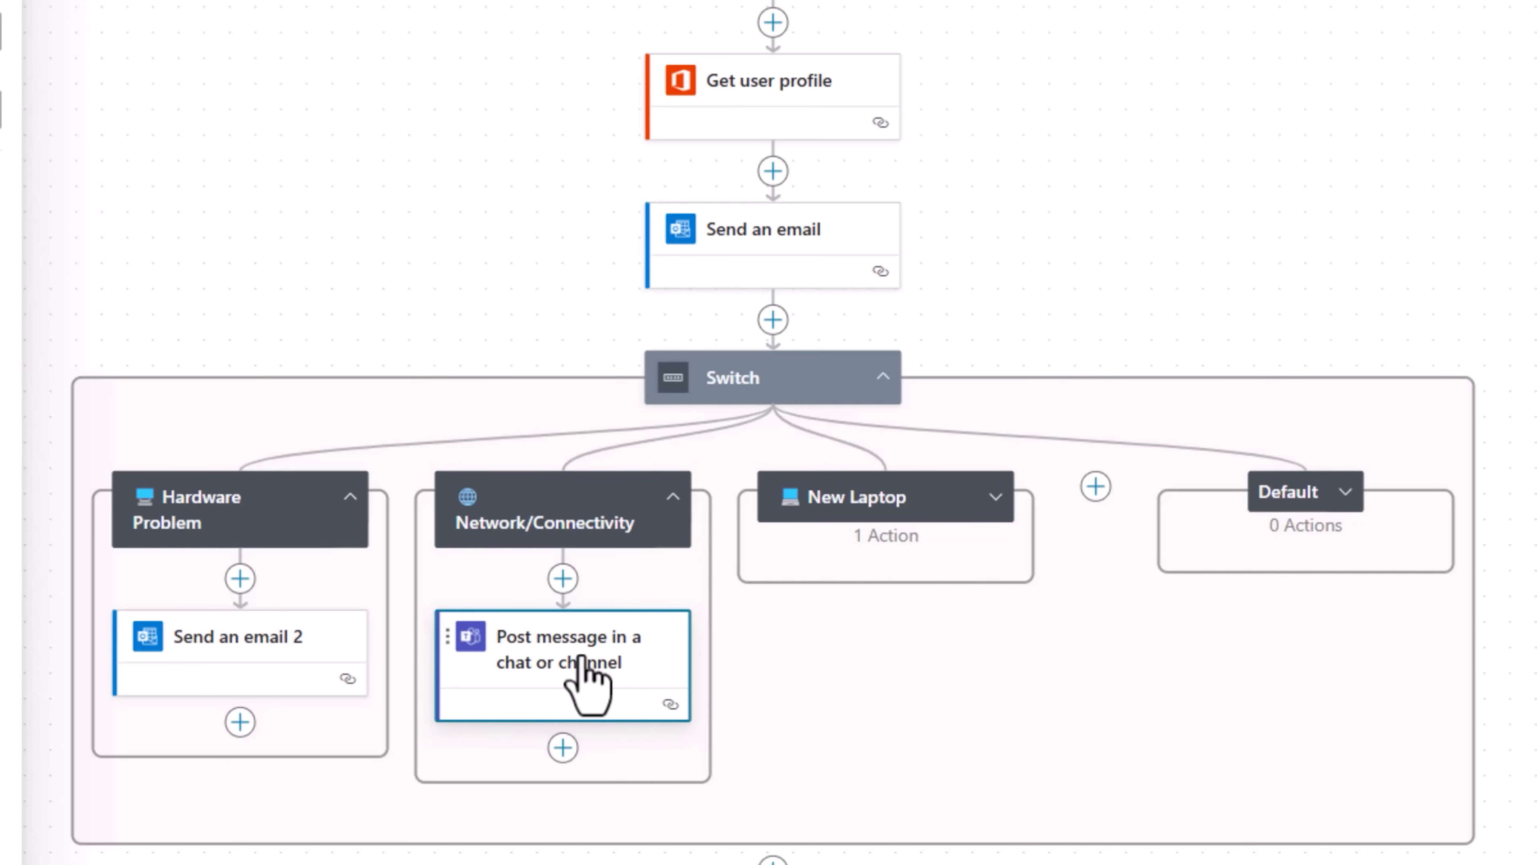
click(264, 390)
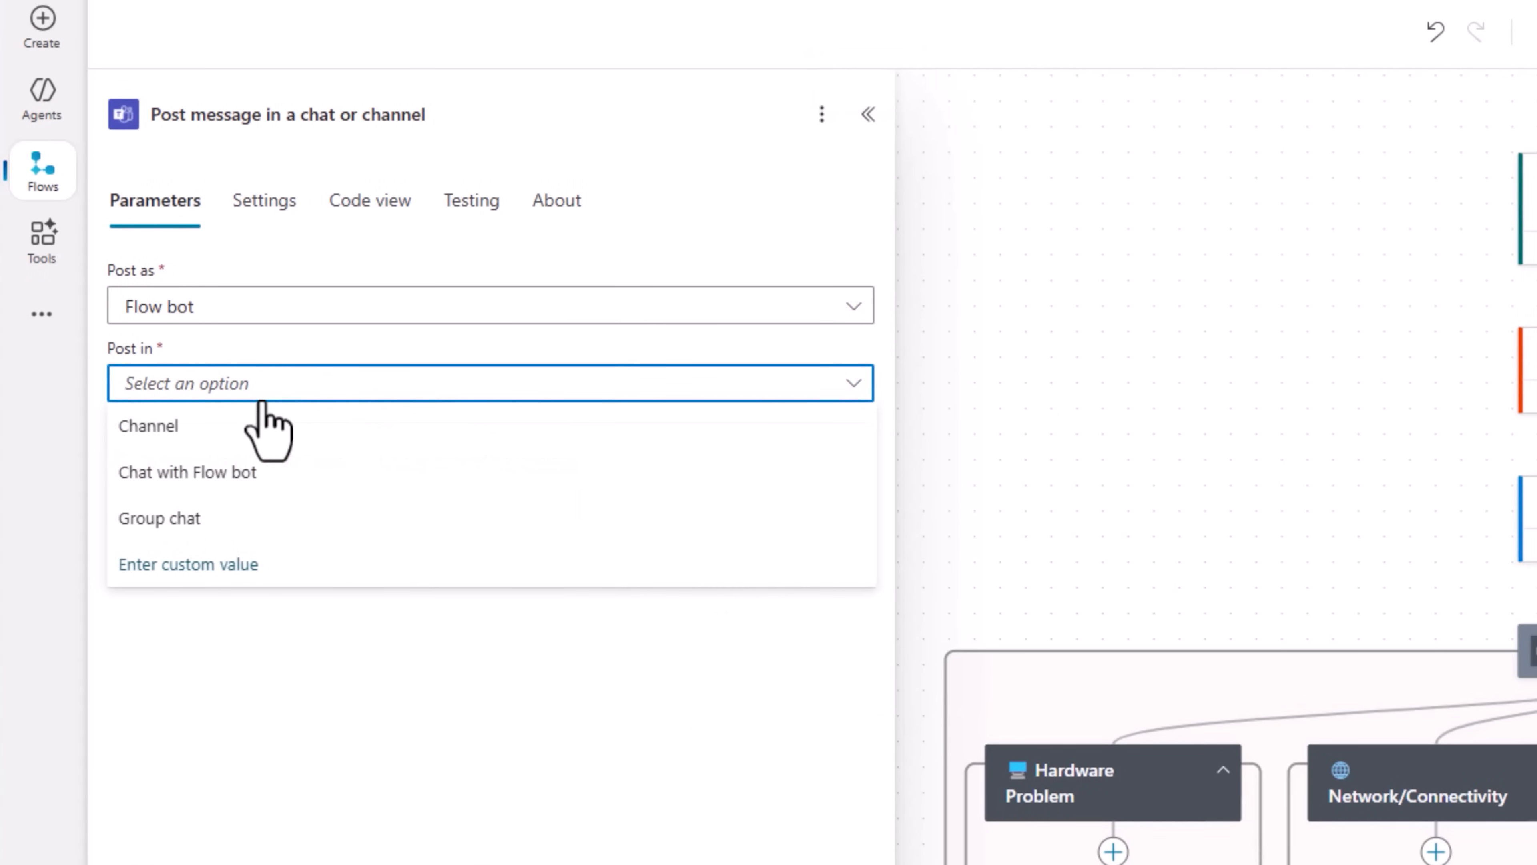
click(227, 427)
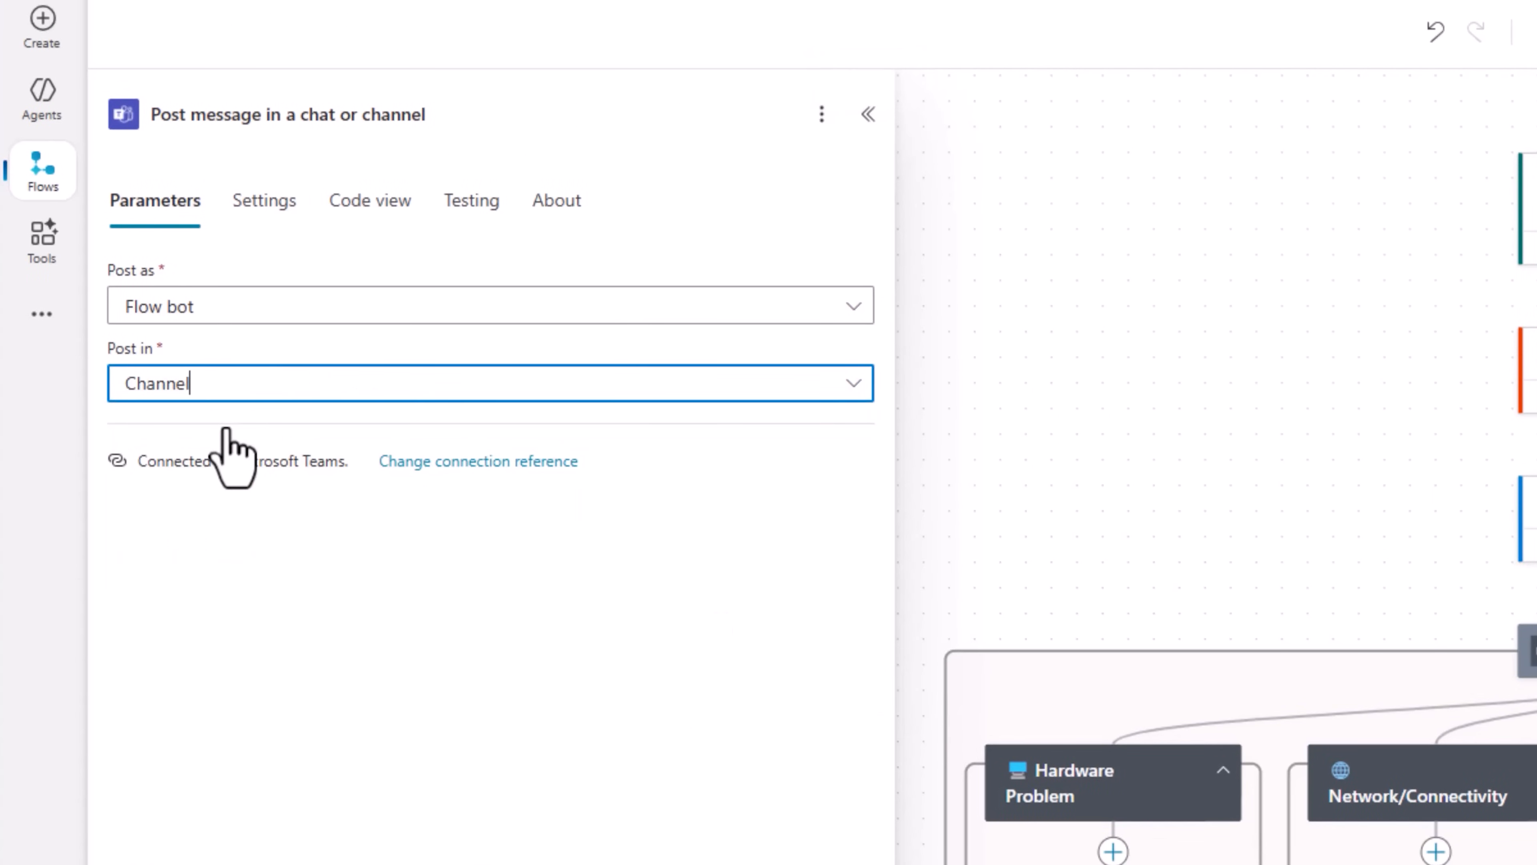
click(268, 476)
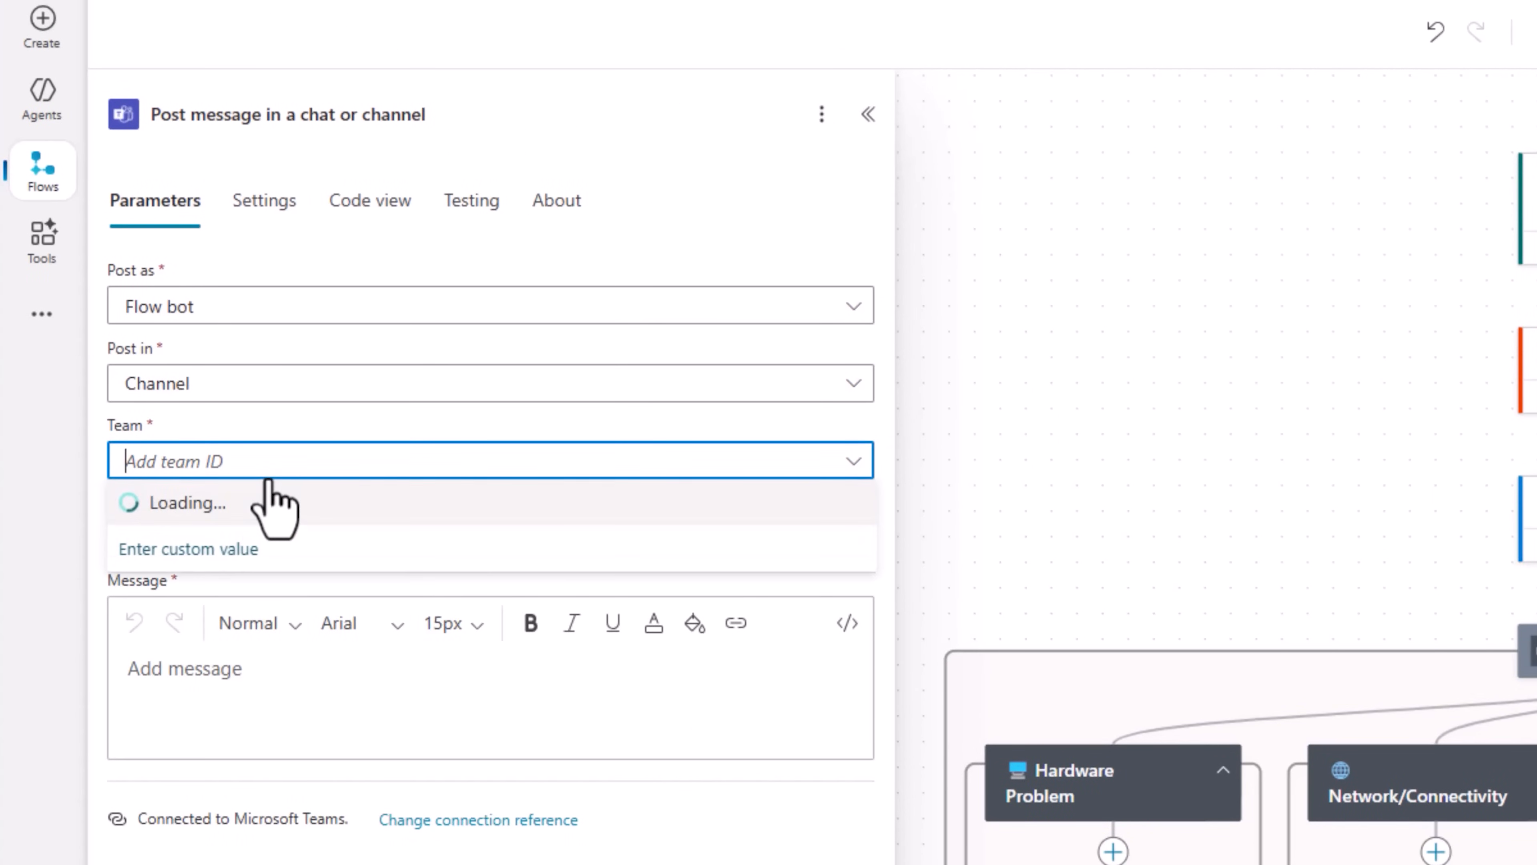
click(293, 517)
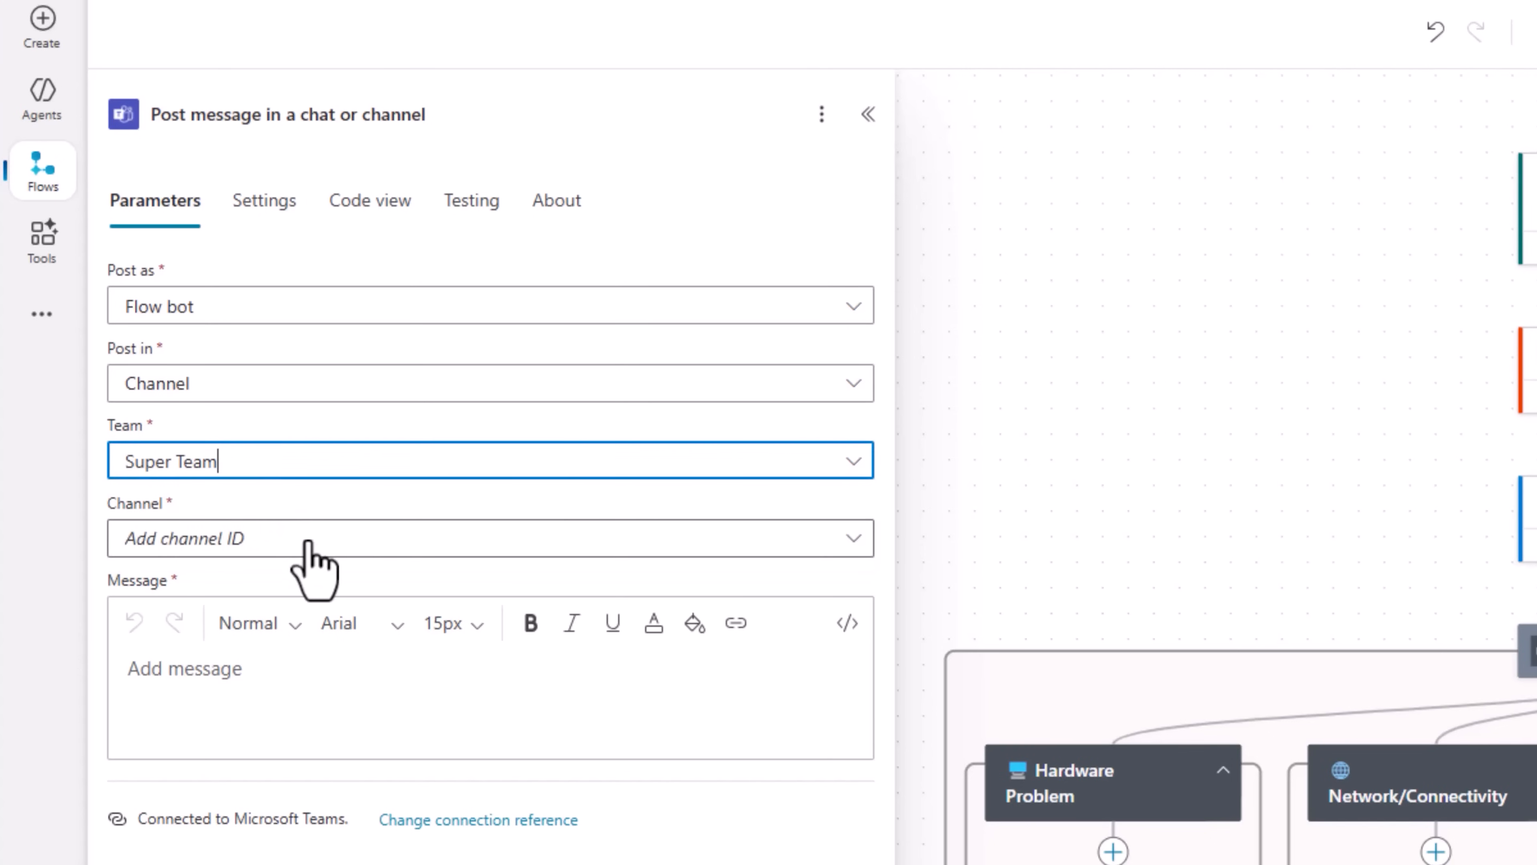
click(300, 541)
click(222, 591)
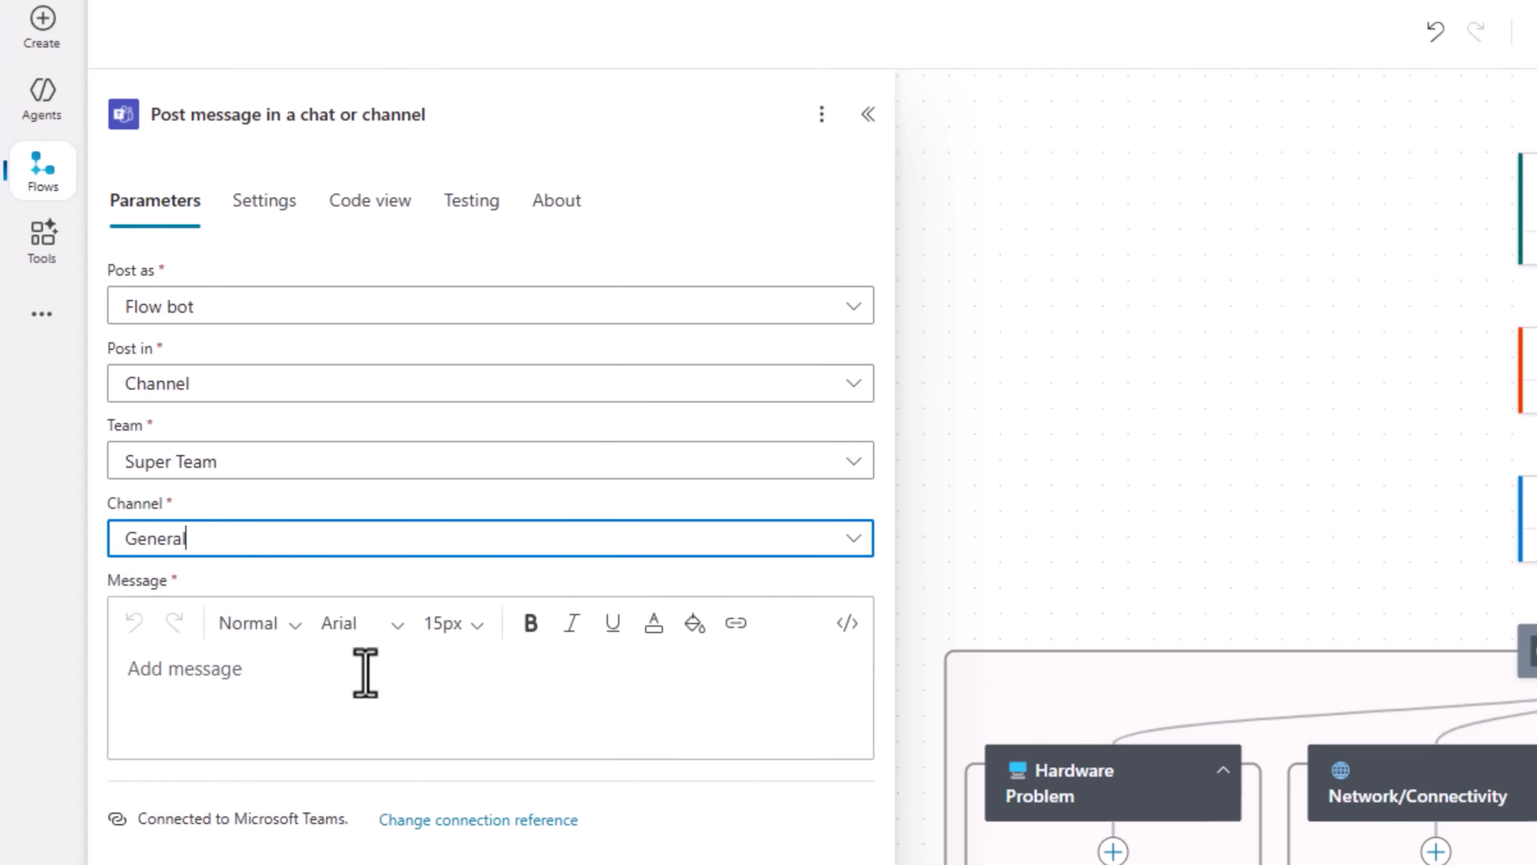
Step: Insert the trigger's Issue Description as the Teams message text
click(366, 672)
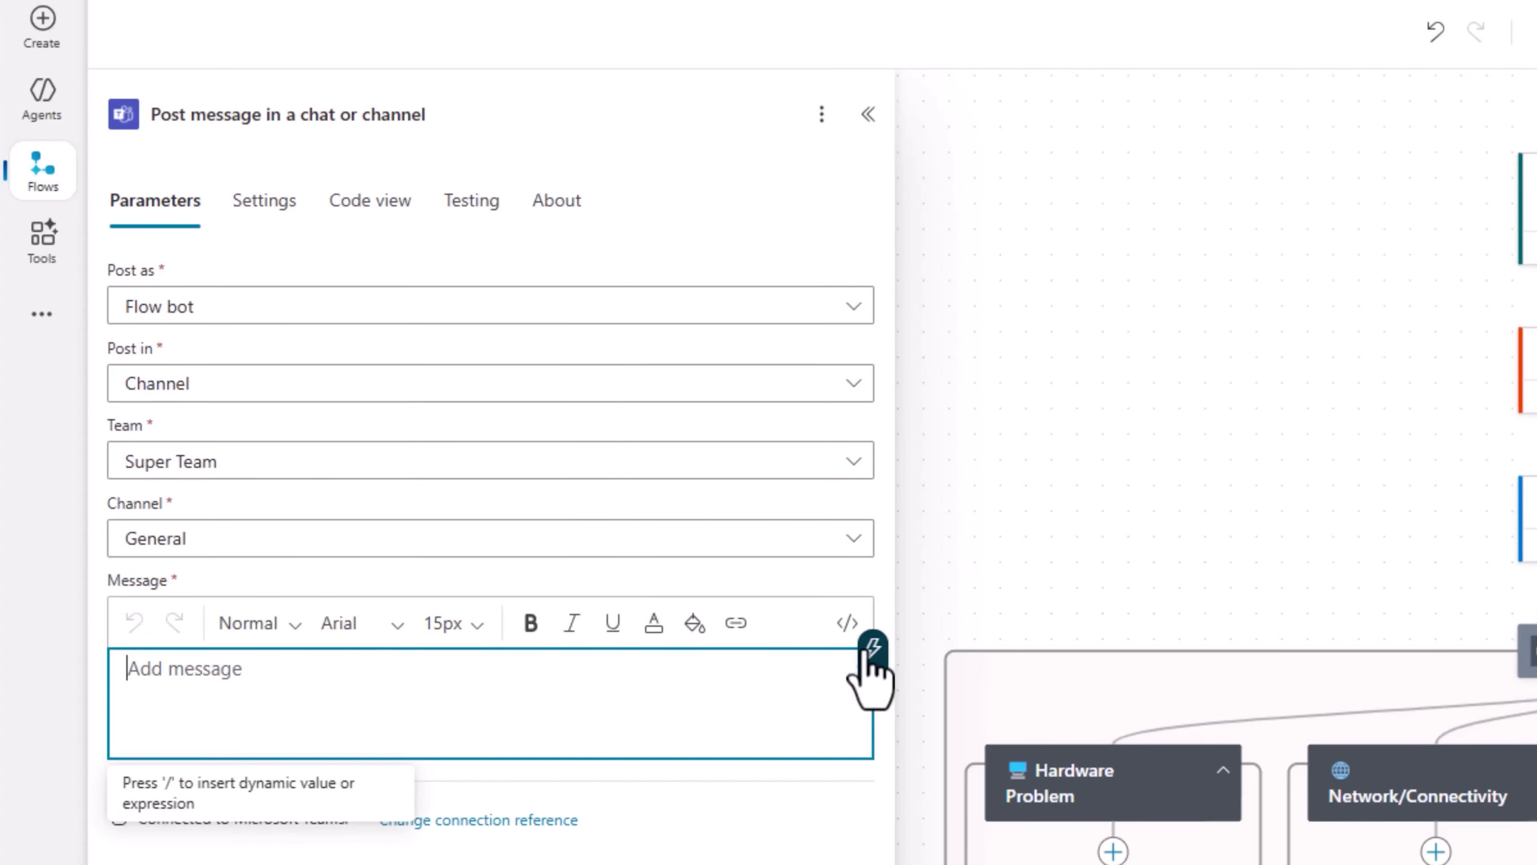
click(872, 662)
text(issue)
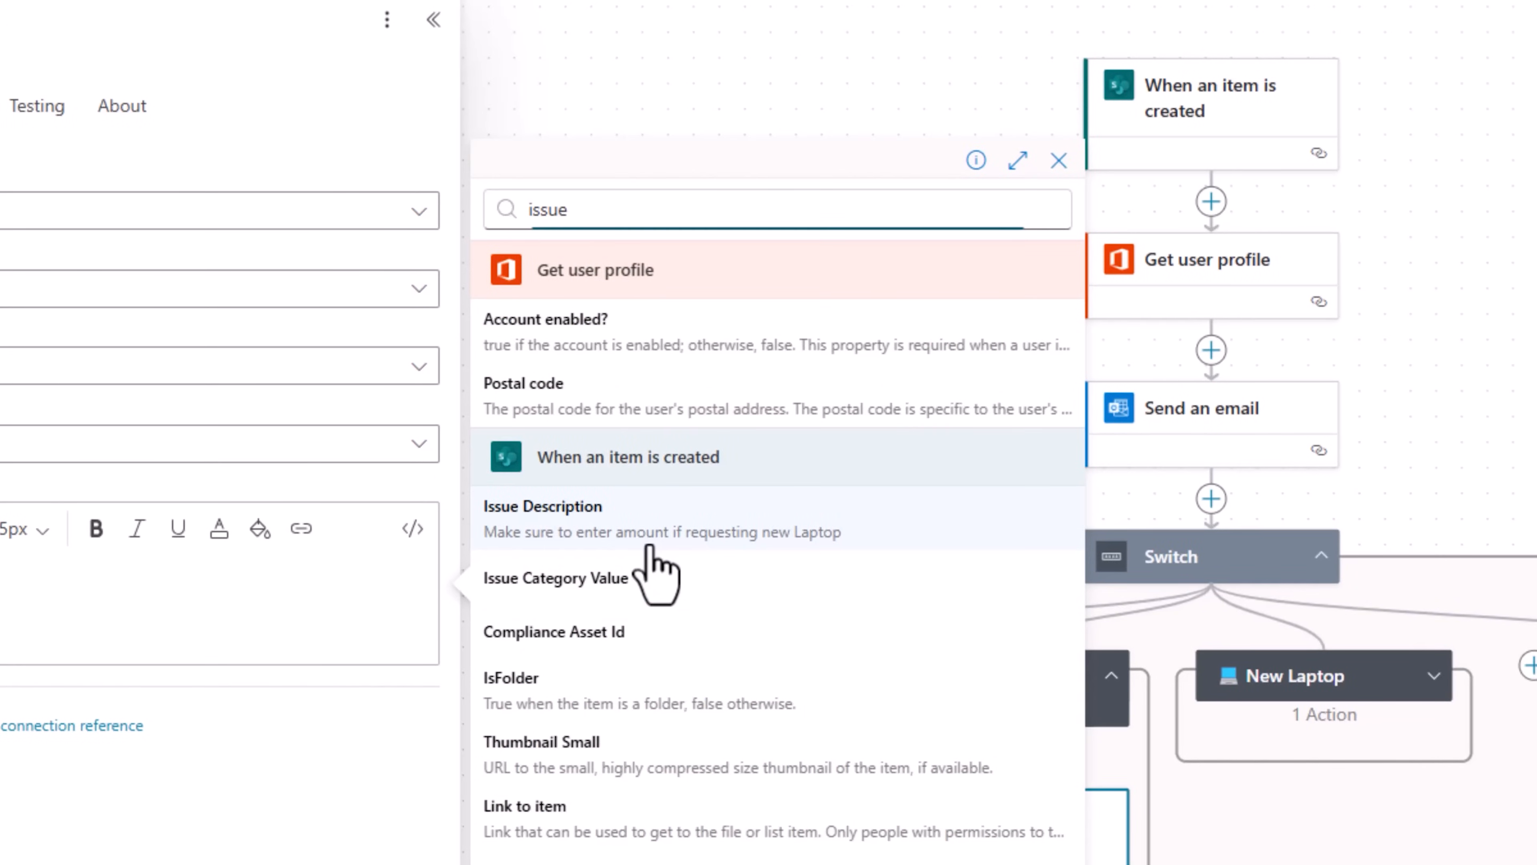
click(649, 545)
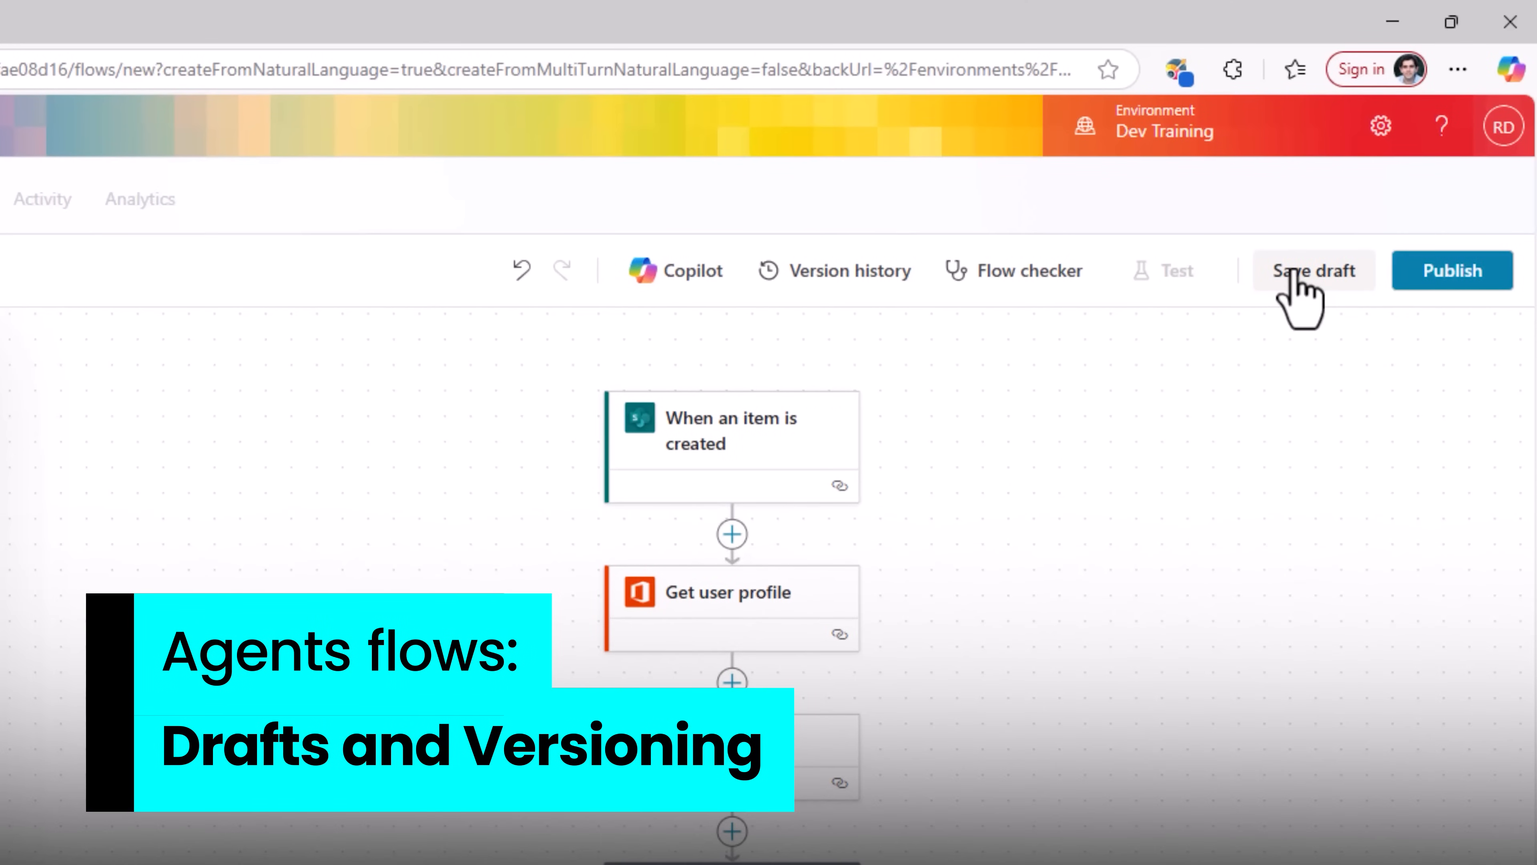
Step: Save the flow as a draft and publish it
click(1292, 273)
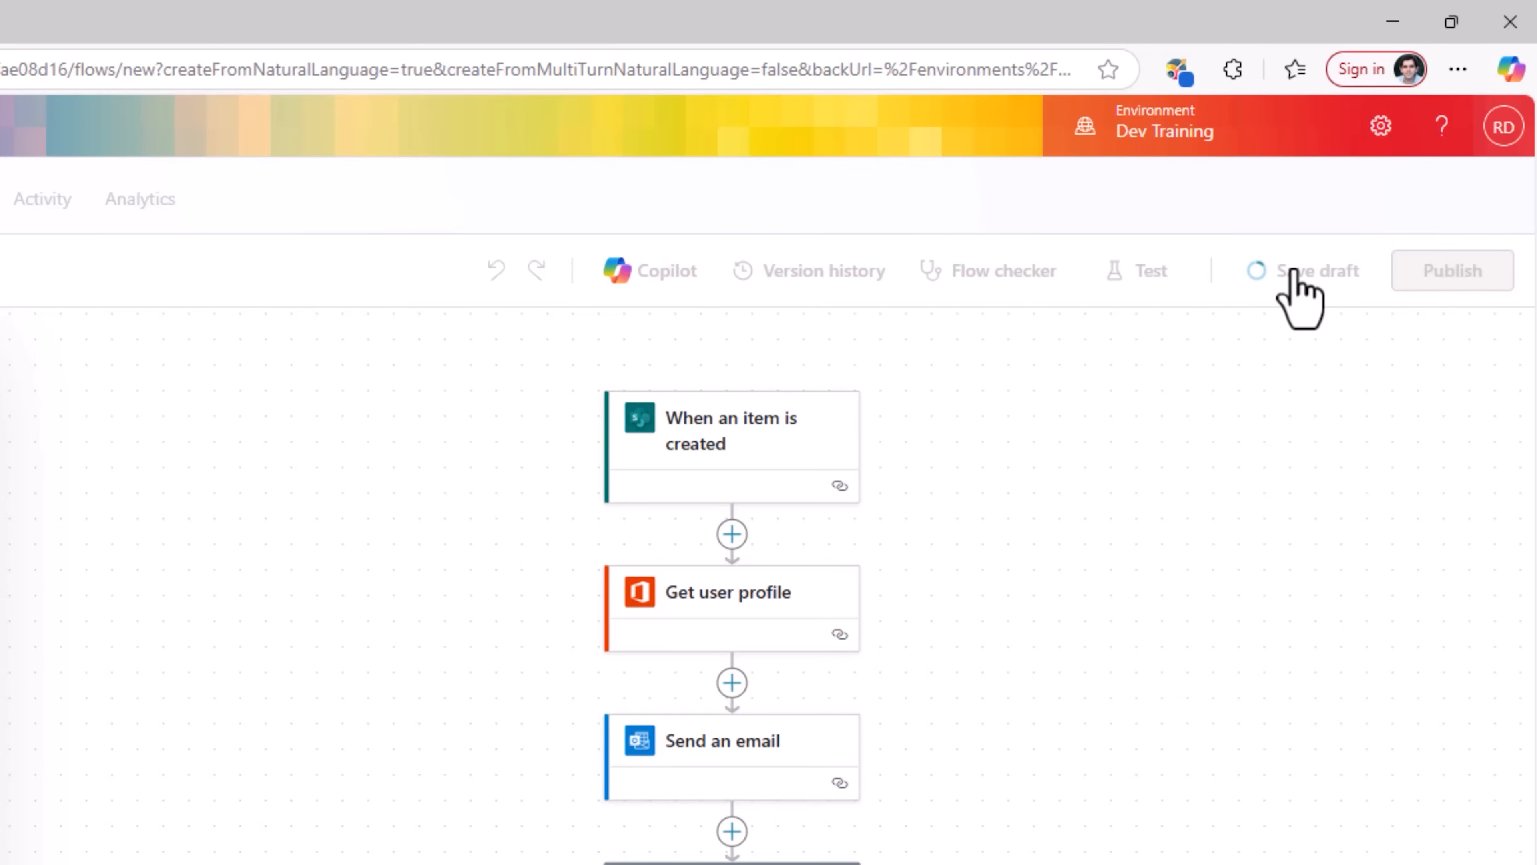
click(1437, 286)
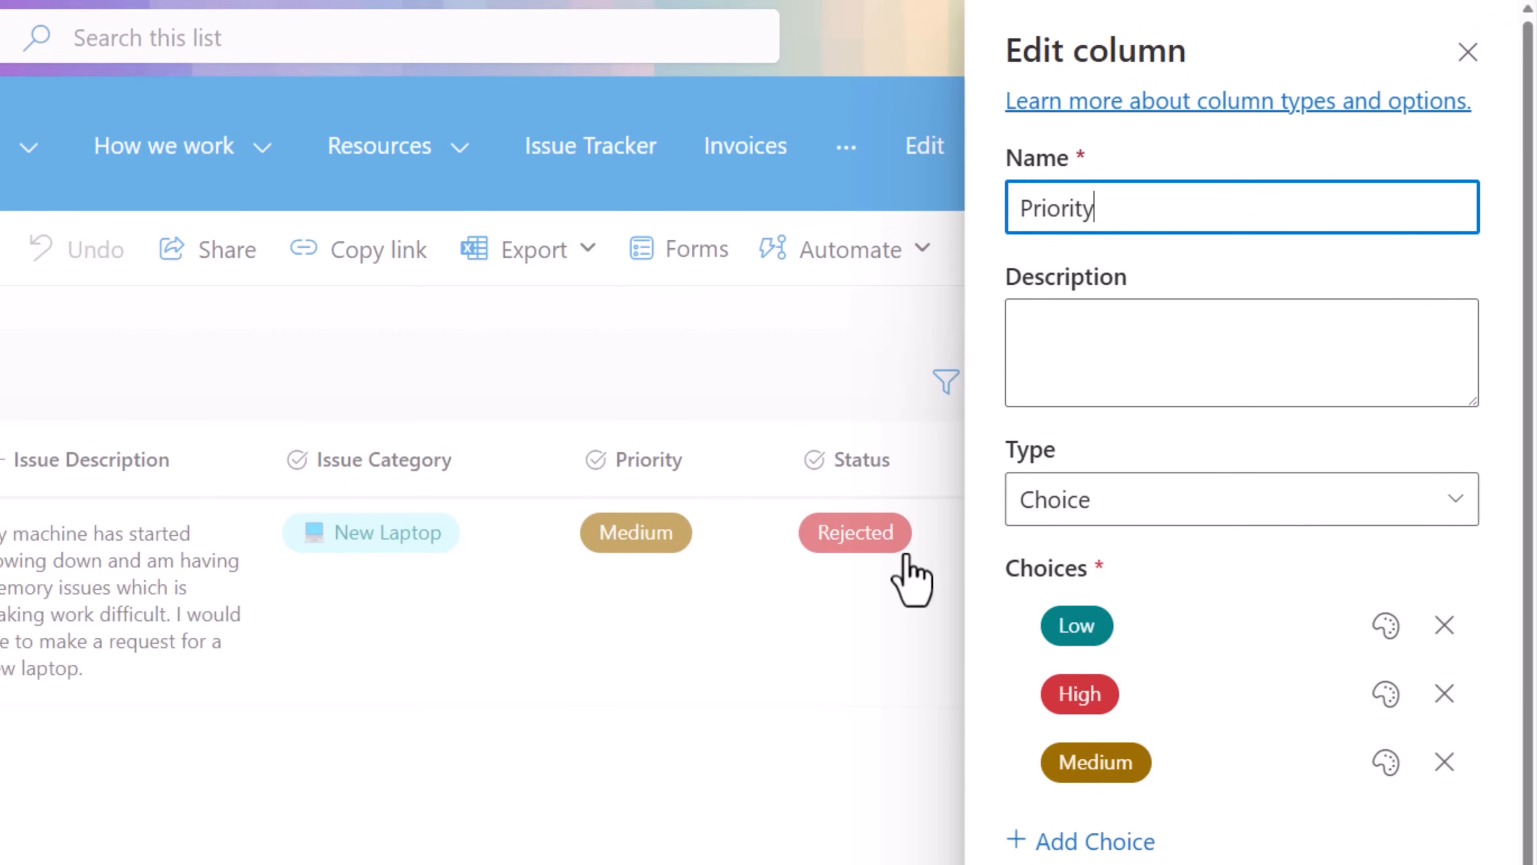
scroll(1112, 656, down, 2)
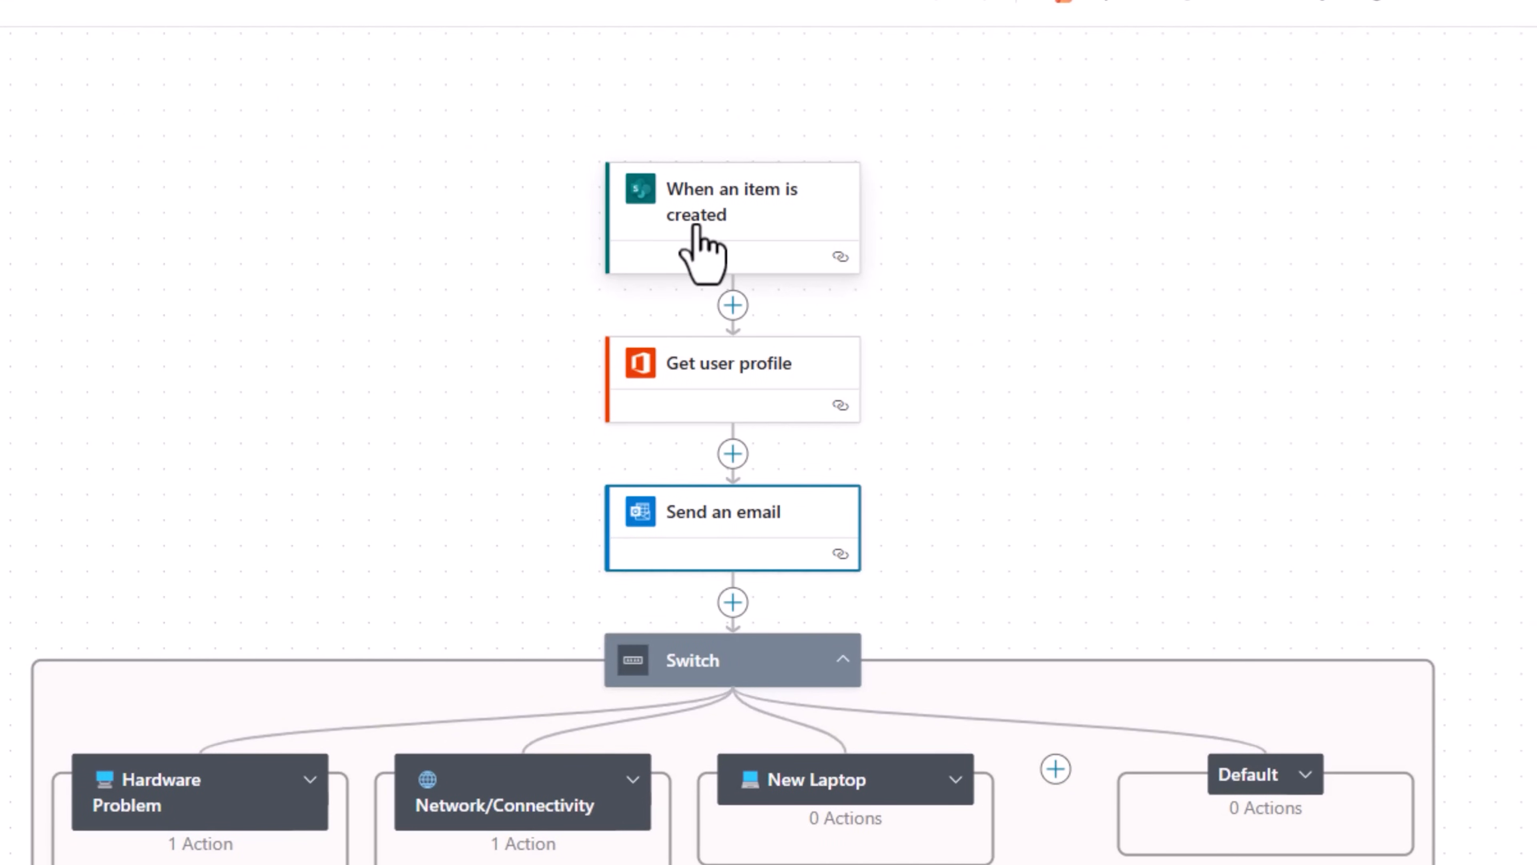
Step: Add a Run a prompt action from the AI capabilities between the item-created trigger and Get user profile
click(733, 305)
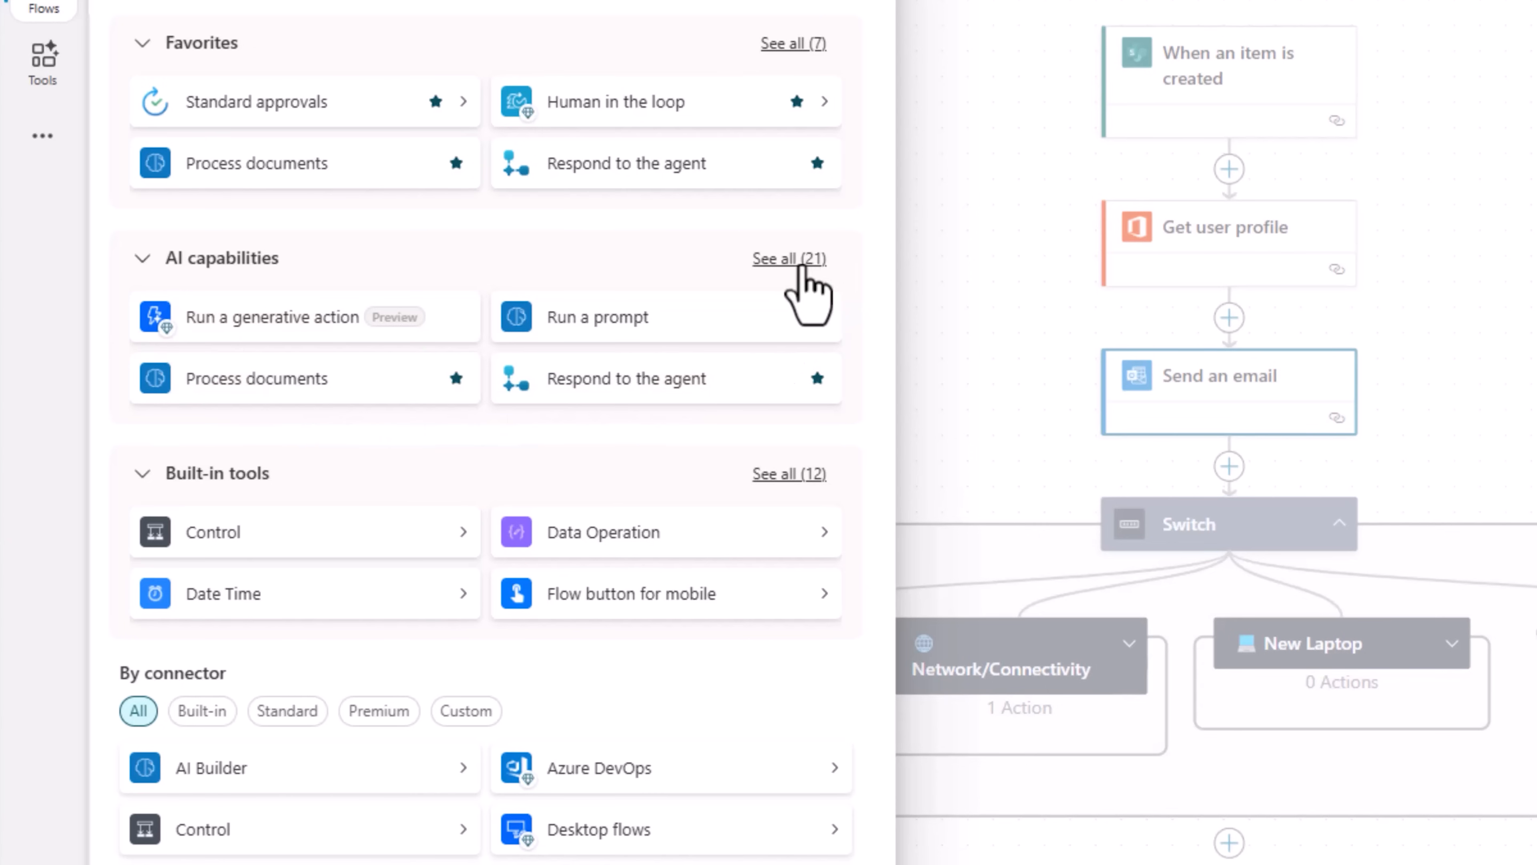
click(799, 267)
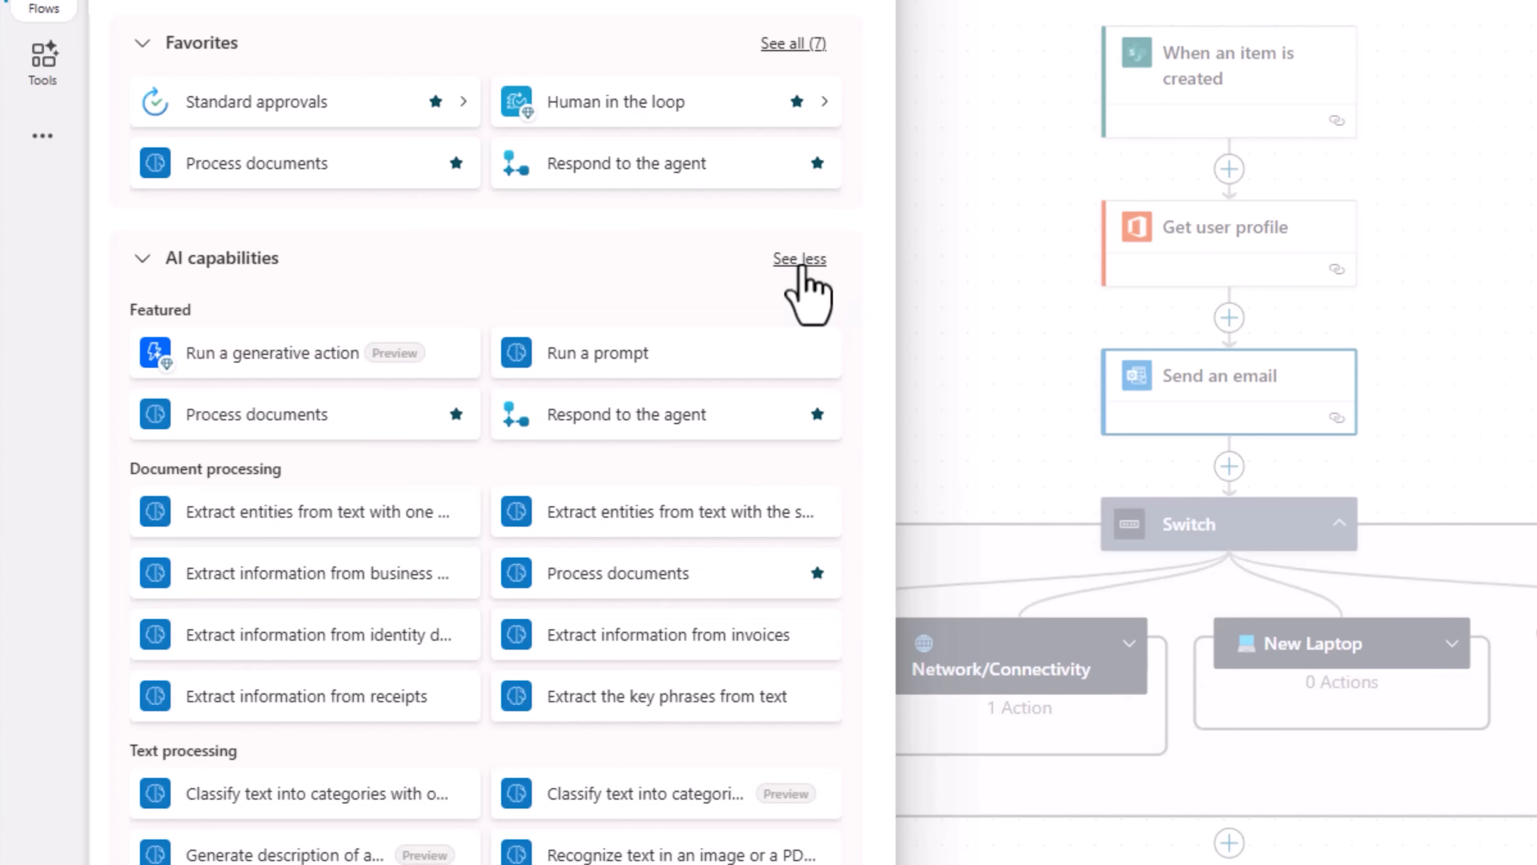
scroll(316, 309, down, 2)
scroll(263, 402, down, 2)
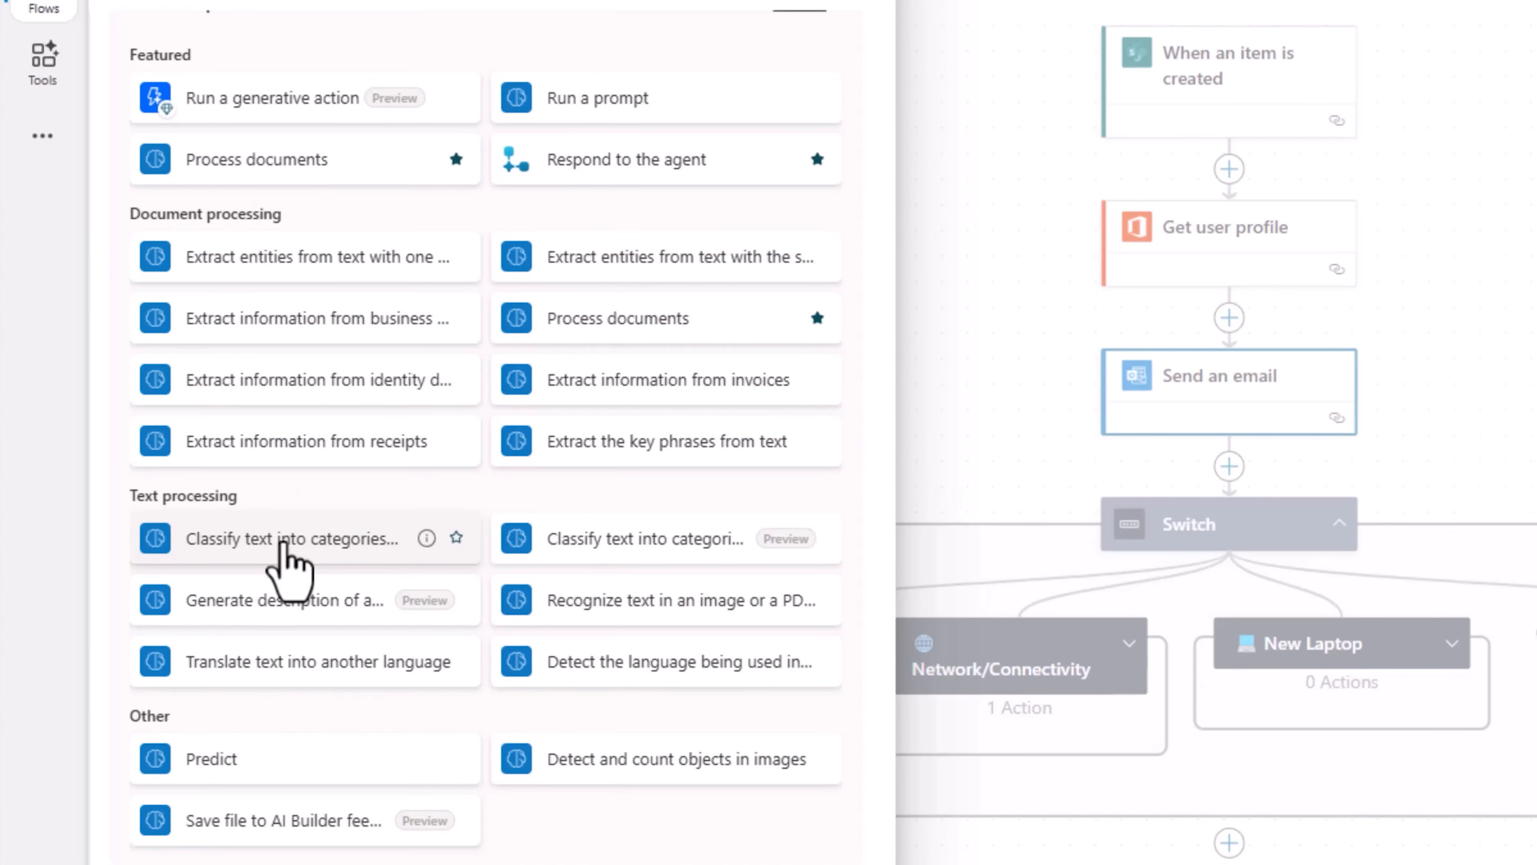
scroll(282, 543, up, 3)
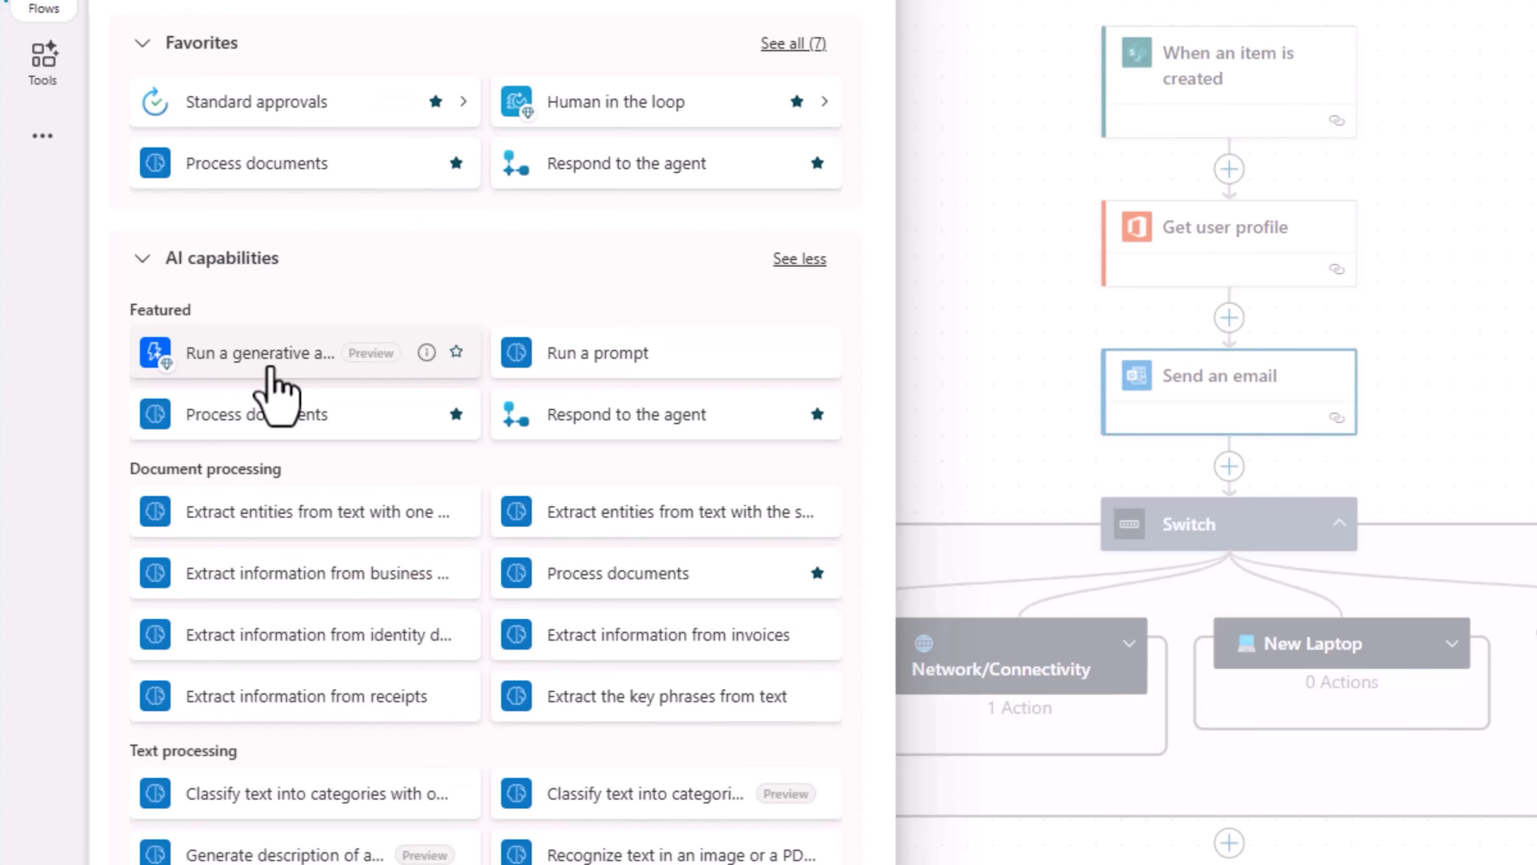
click(640, 364)
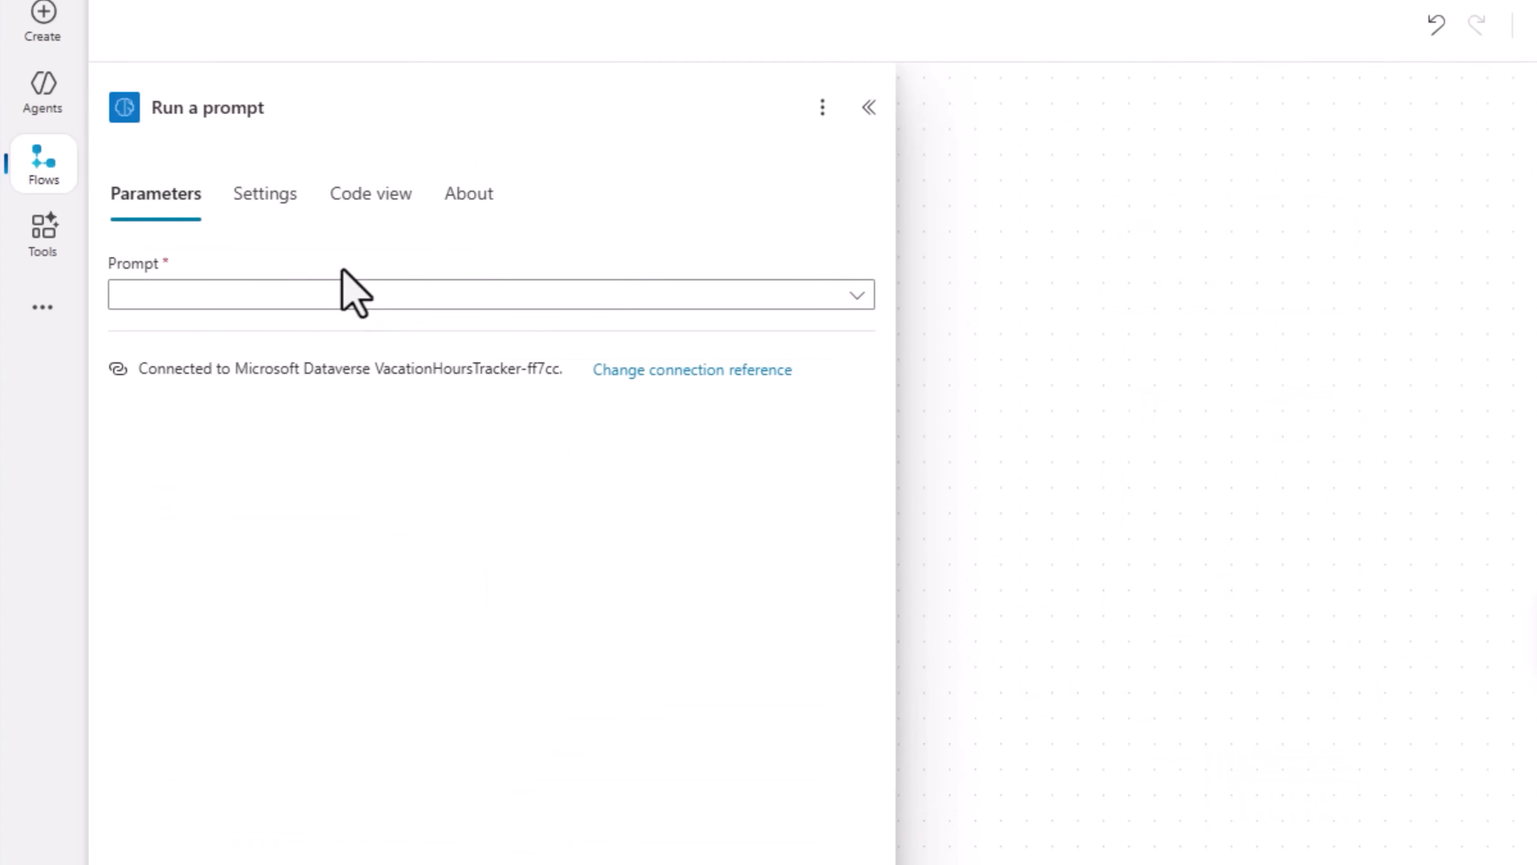
Step: Create a new custom prompt for the action and name it "Determine Priority for Help Desk Issue"
click(271, 299)
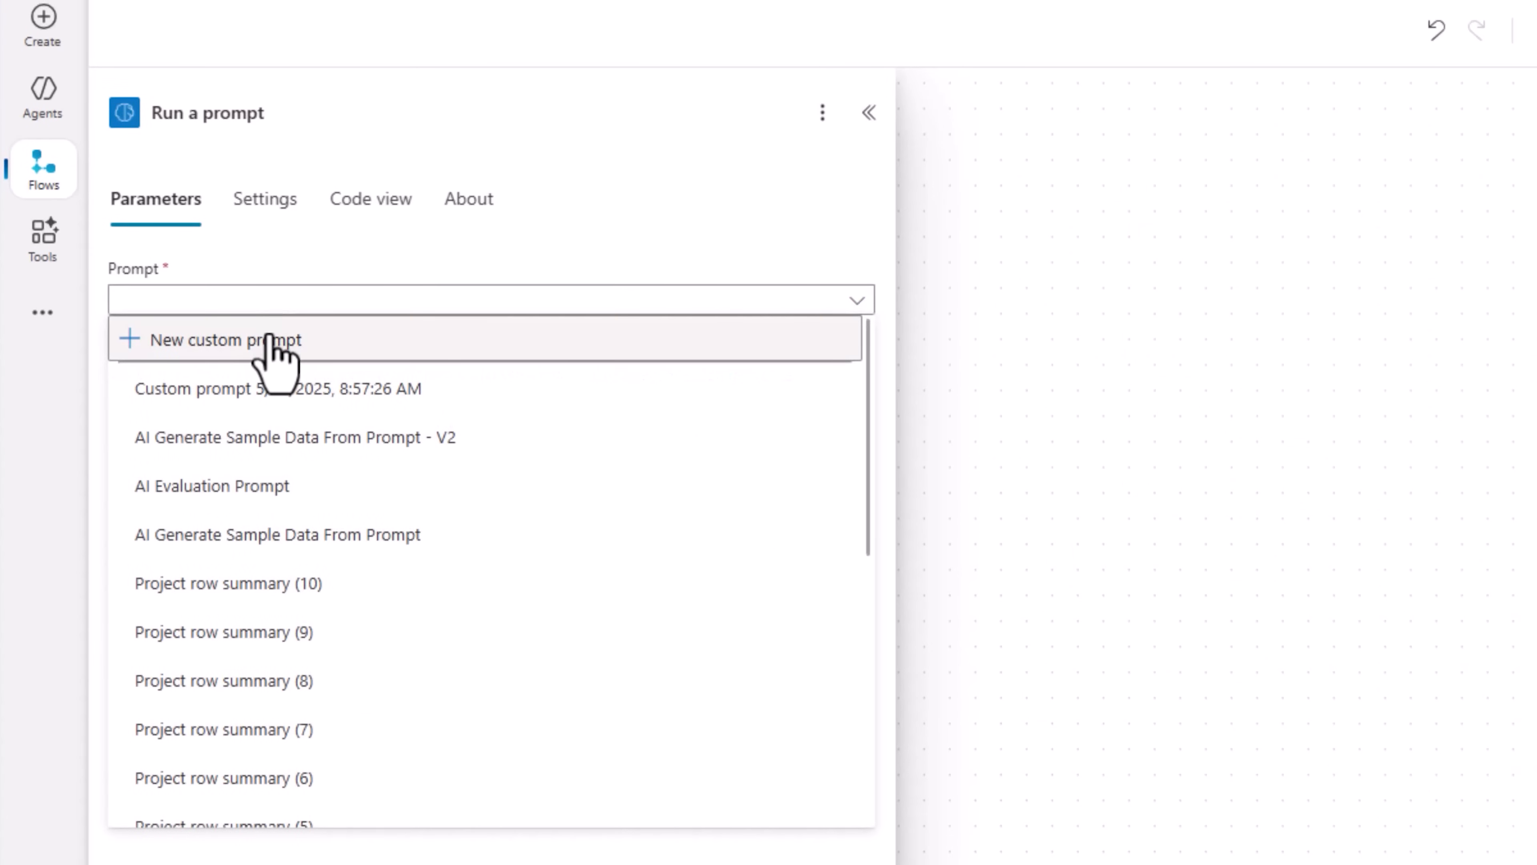
click(270, 339)
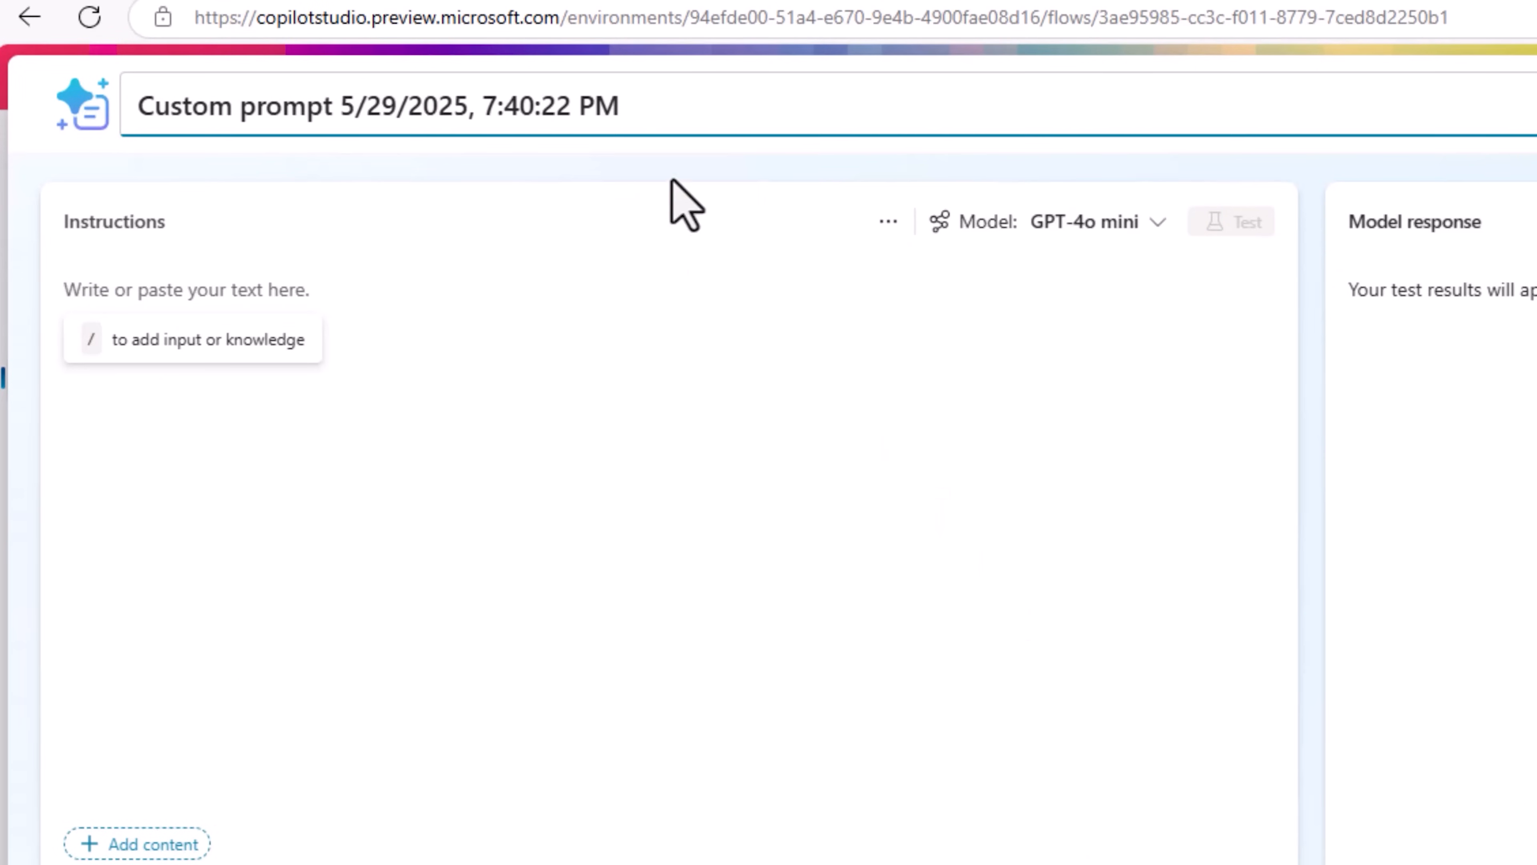
drag(672, 104, 17, 71)
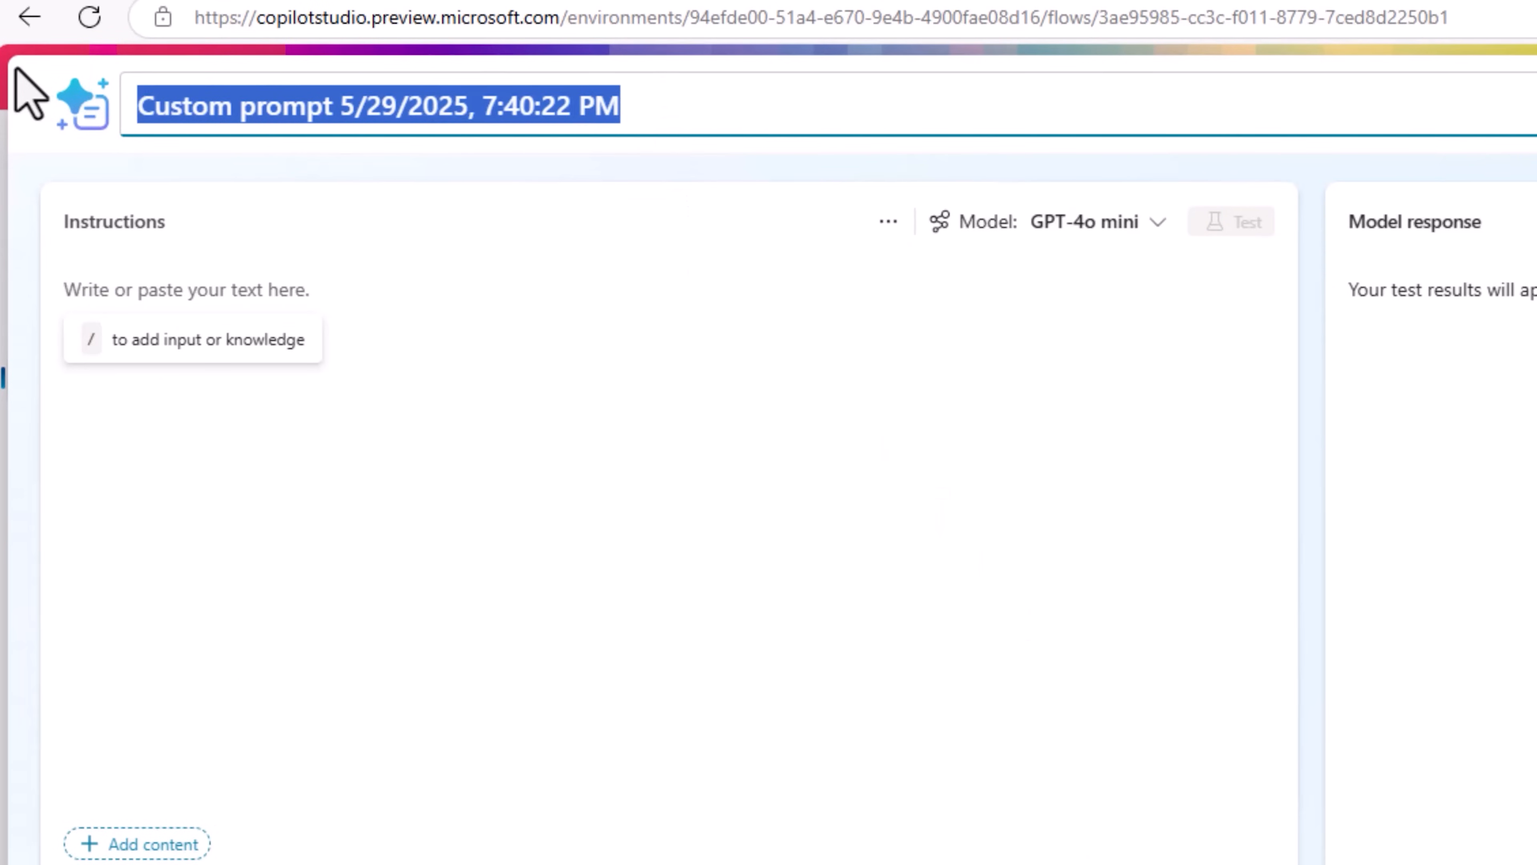
text(Determine Priority for Help Desk Issue)
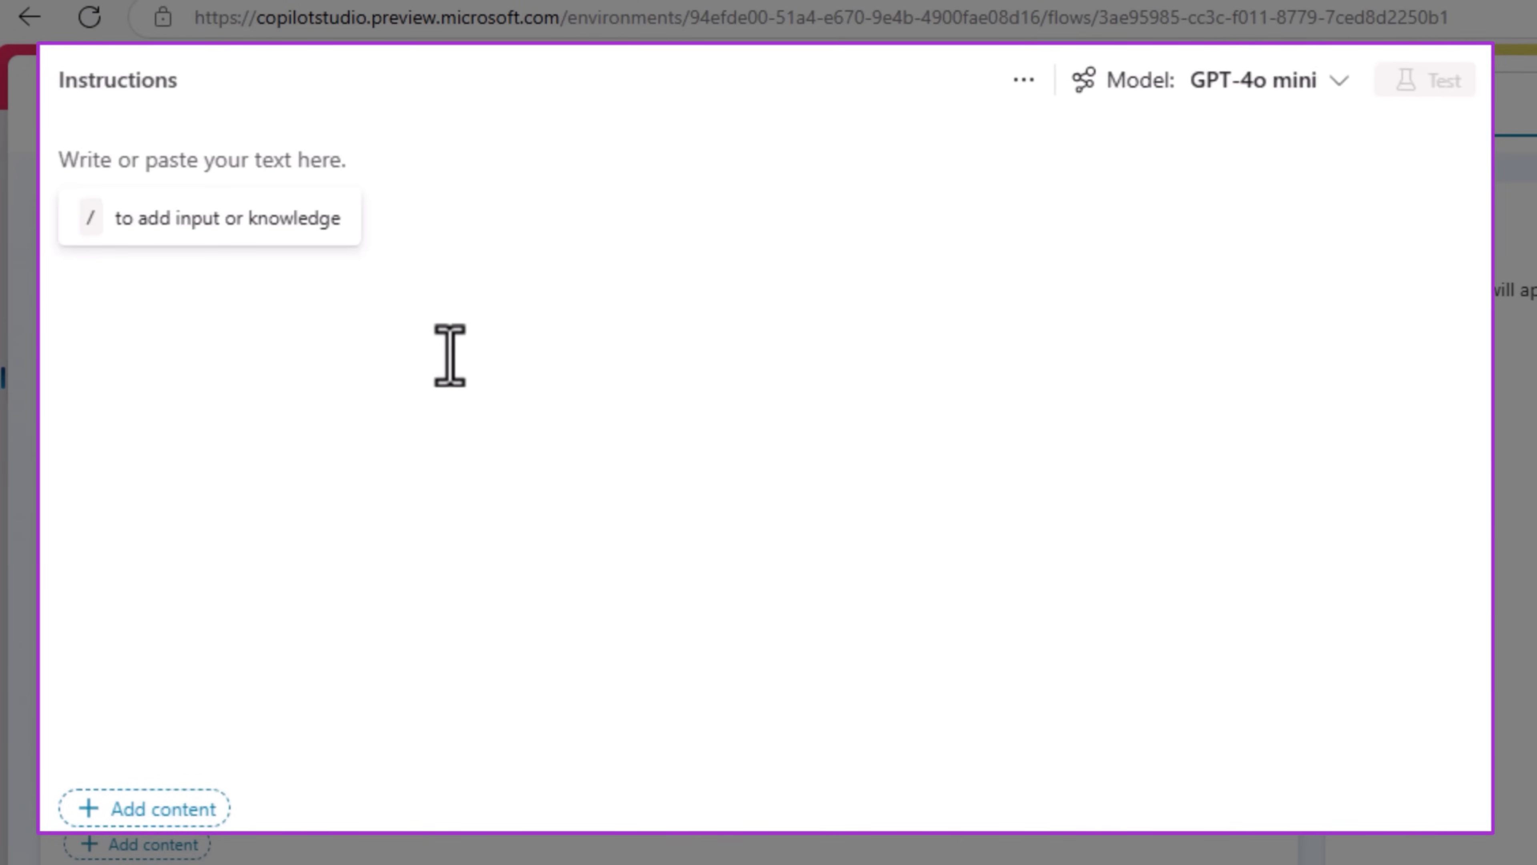
click(450, 354)
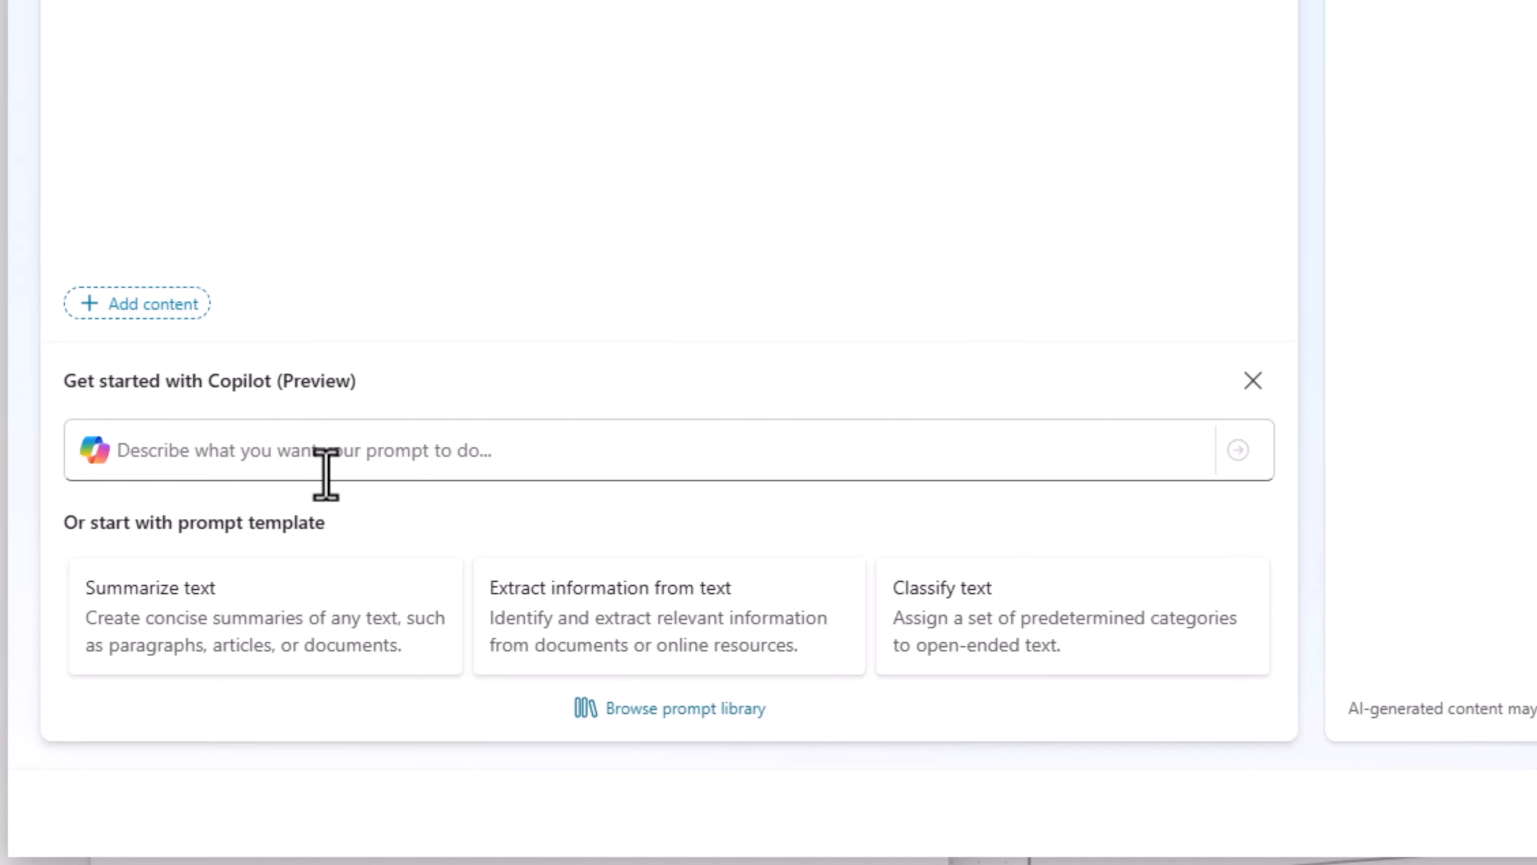
Step: Generate the prompt instructions with Copilot from "Analyze the given issue description and help define the priority as Low Medium or High" and keep them
click(319, 450)
text(Analyze)
text(the given issue description and help define the priority as Low Medium or Hig)
text(h)
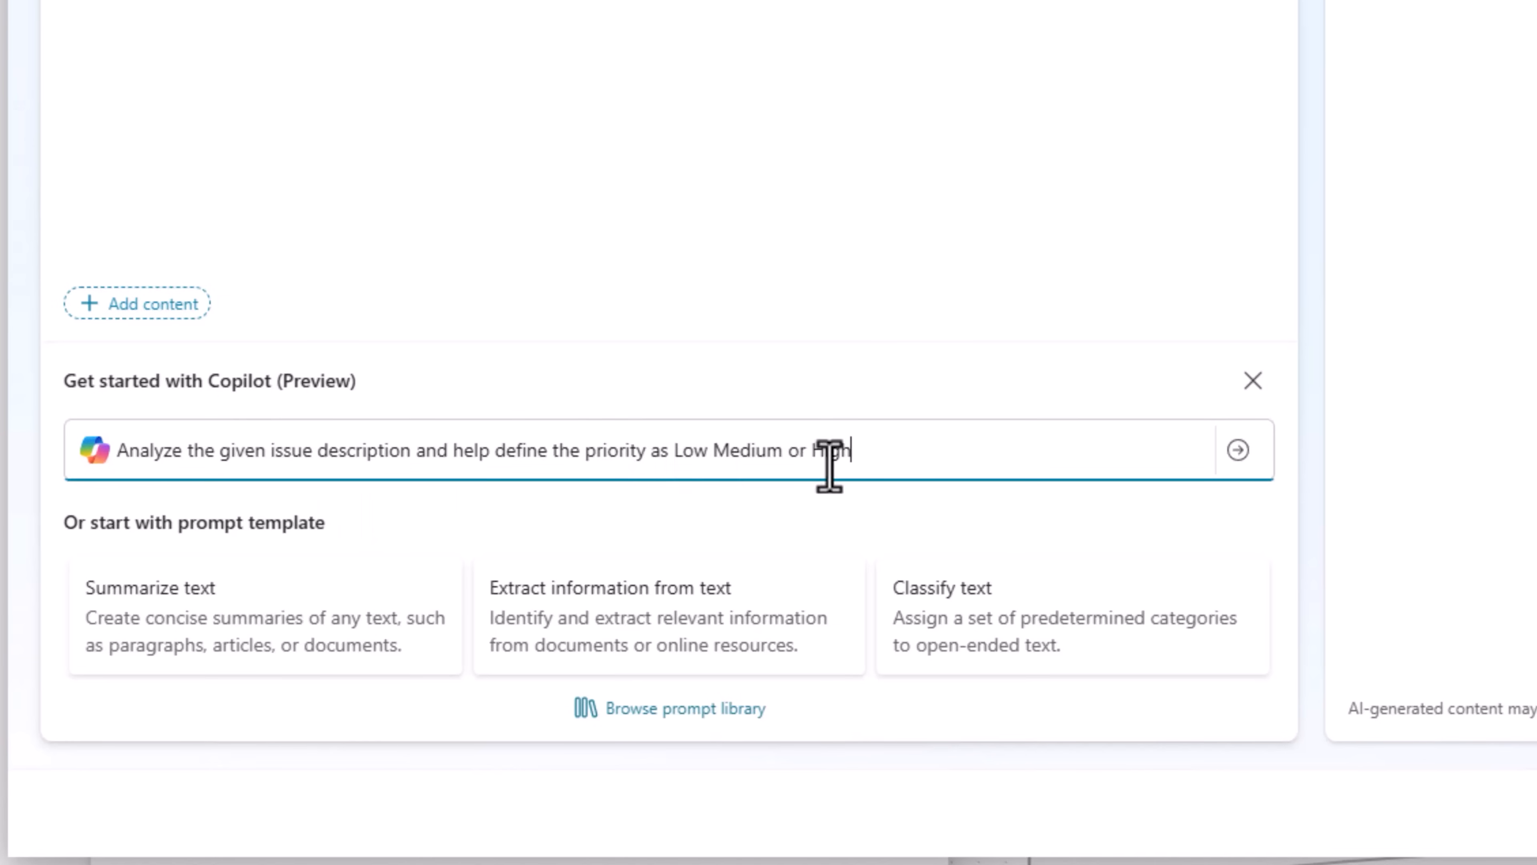
click(1238, 452)
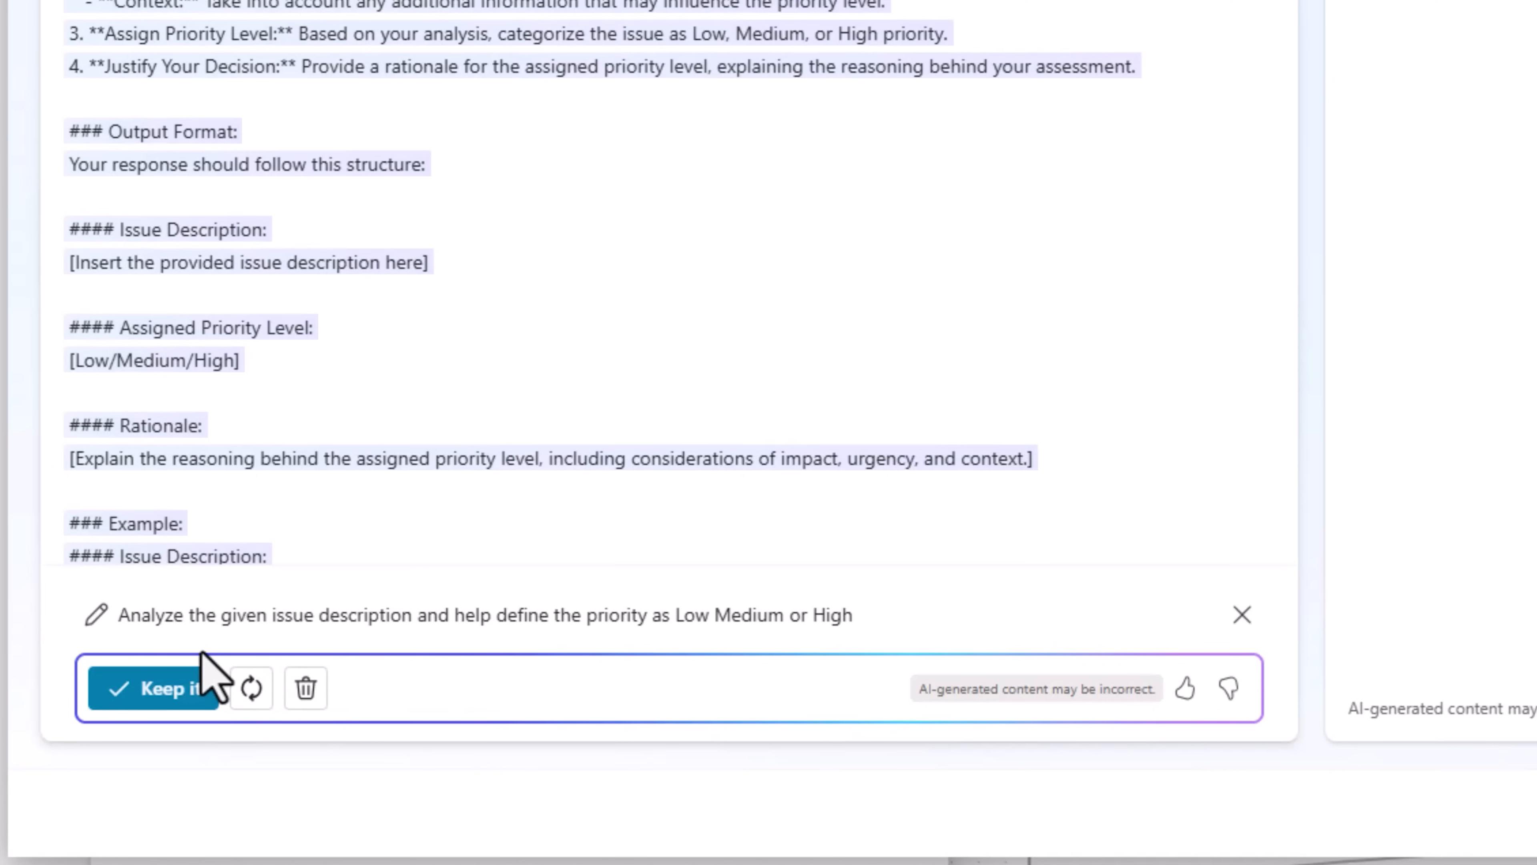
click(182, 696)
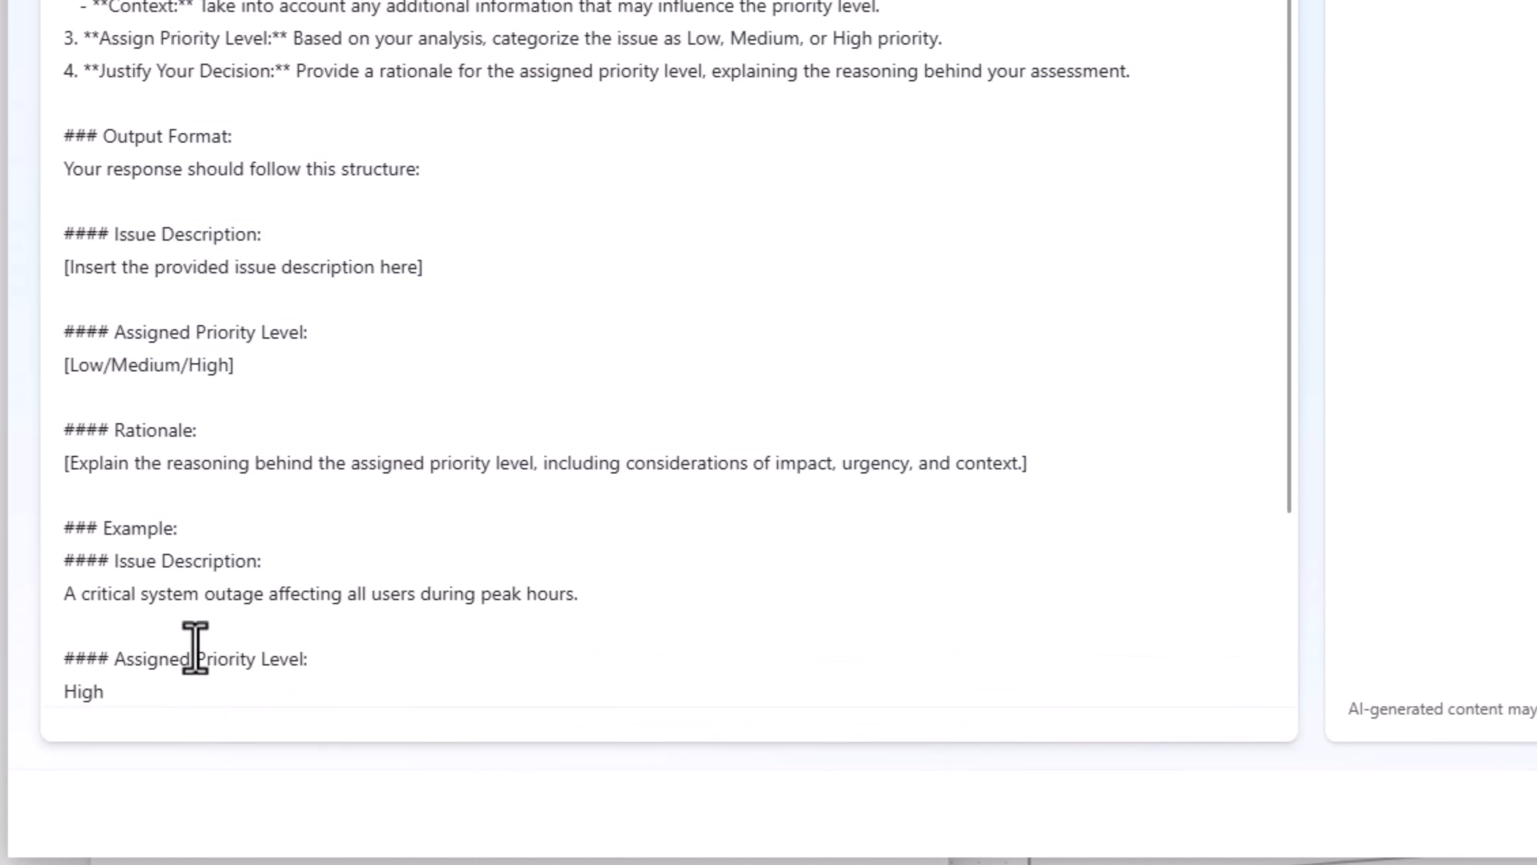
scroll(423, 424, up, 1)
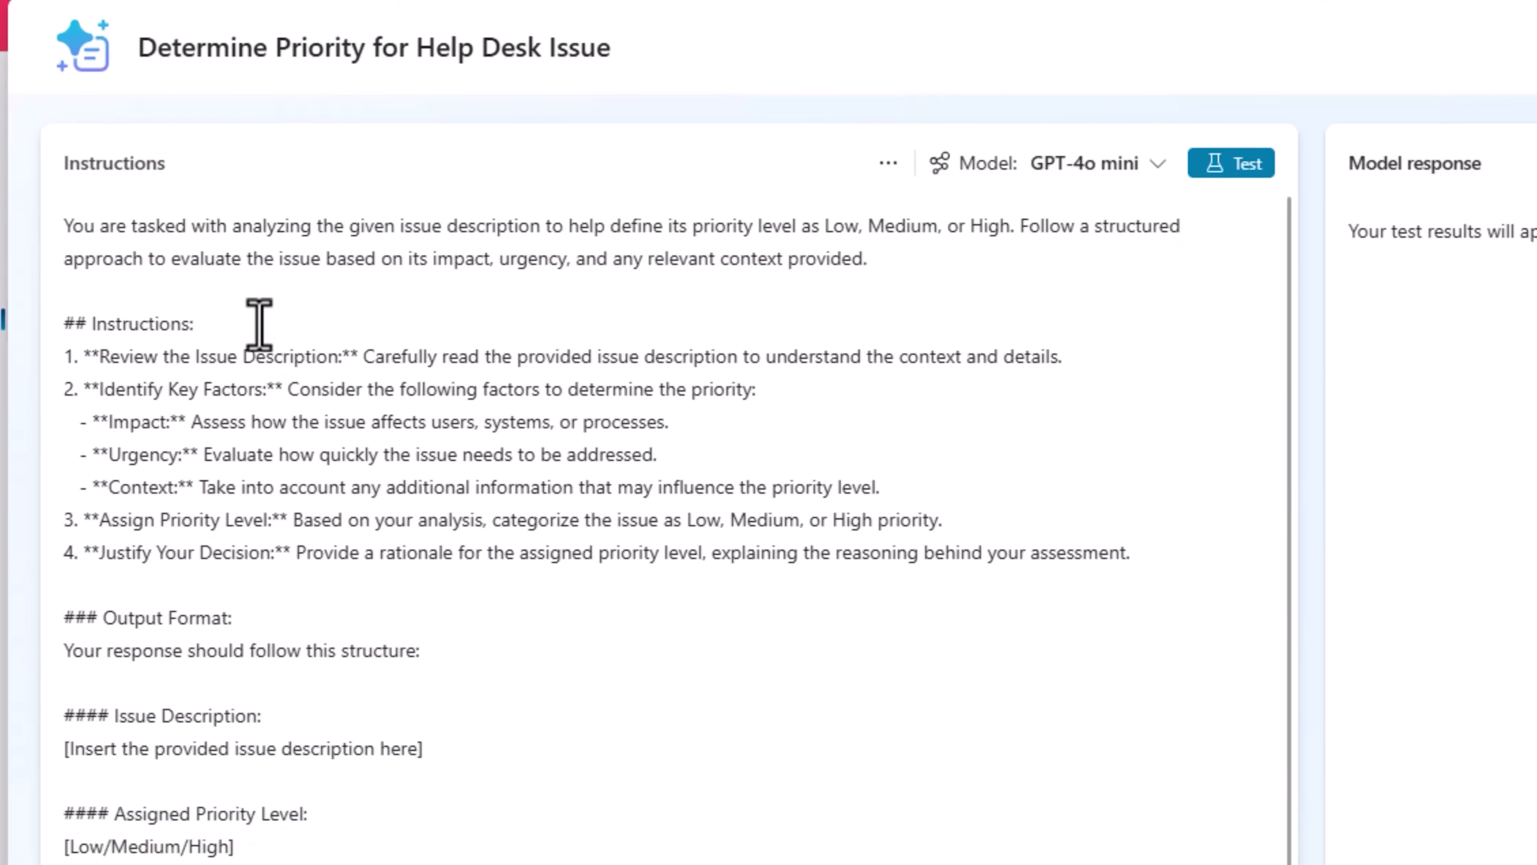
Step: Set the Issue Description sample data to "I have an issue with network connectivity and is impacting my ability to be productive at work" and test the prompt
scroll(491, 419, down, 10)
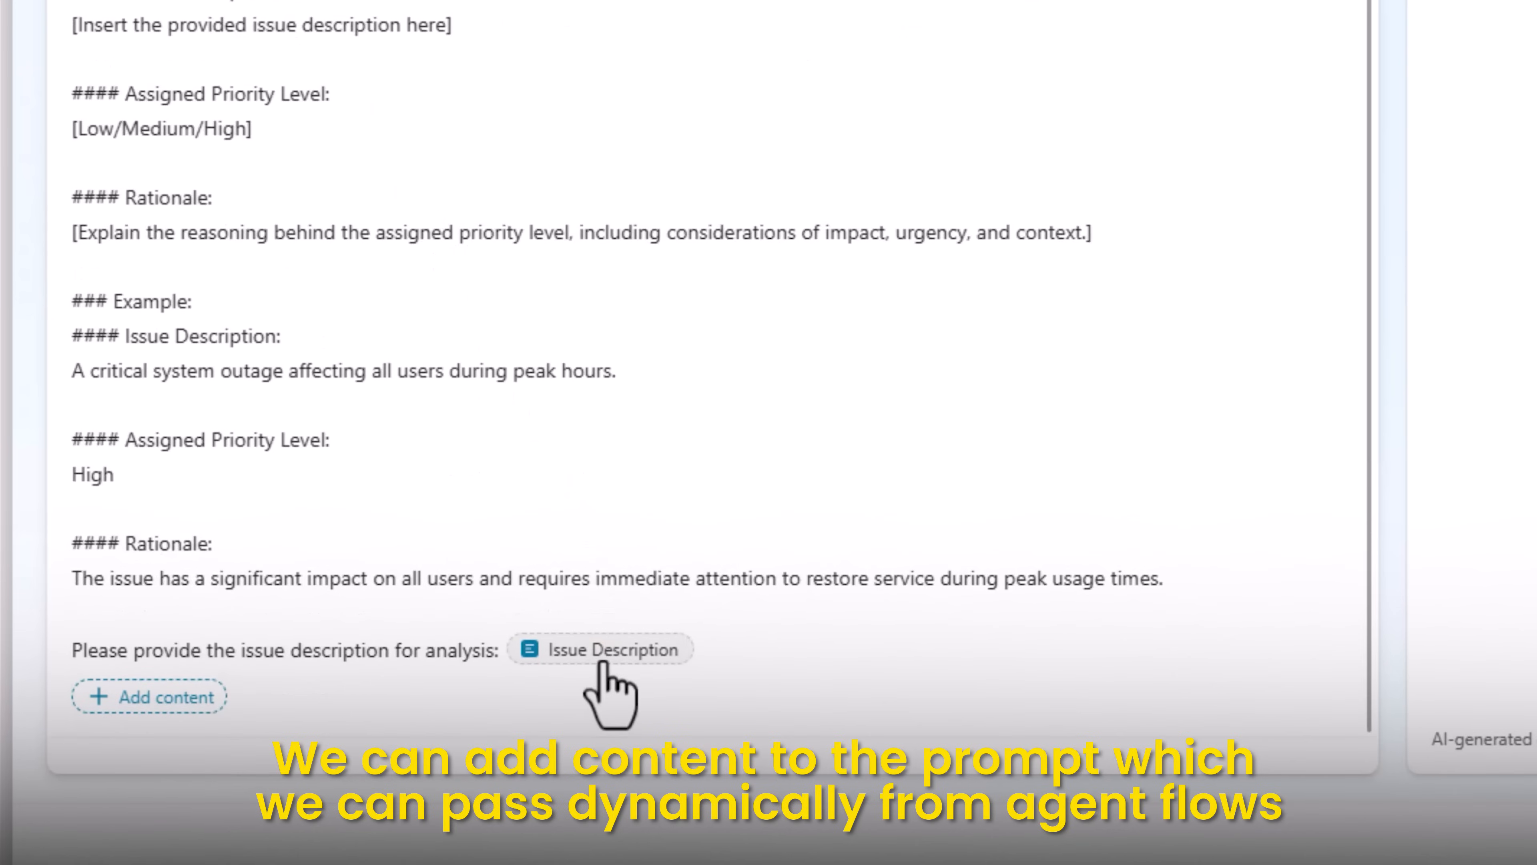
click(602, 660)
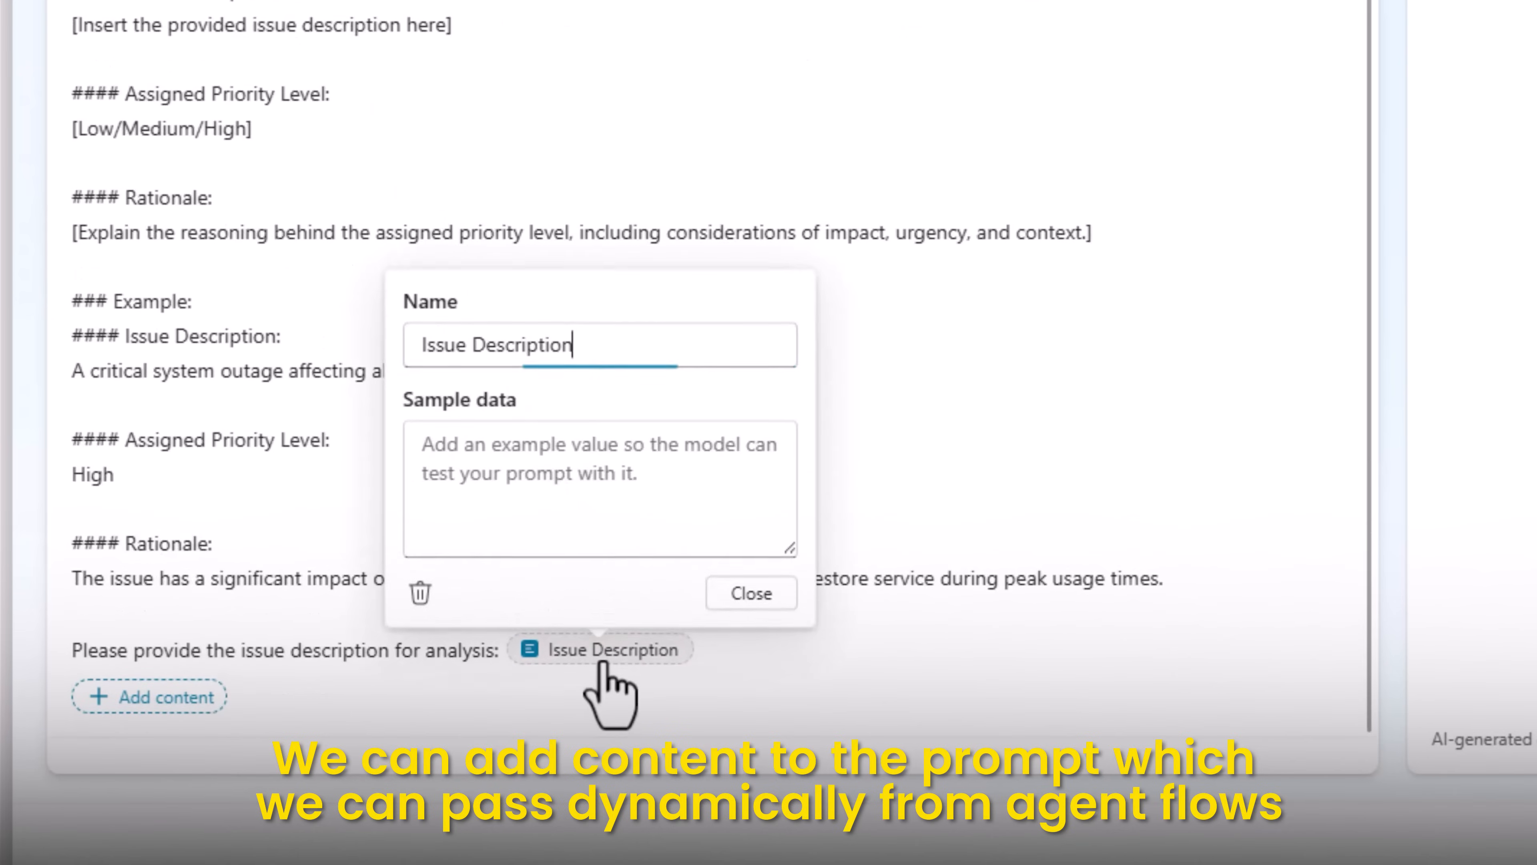
click(550, 448)
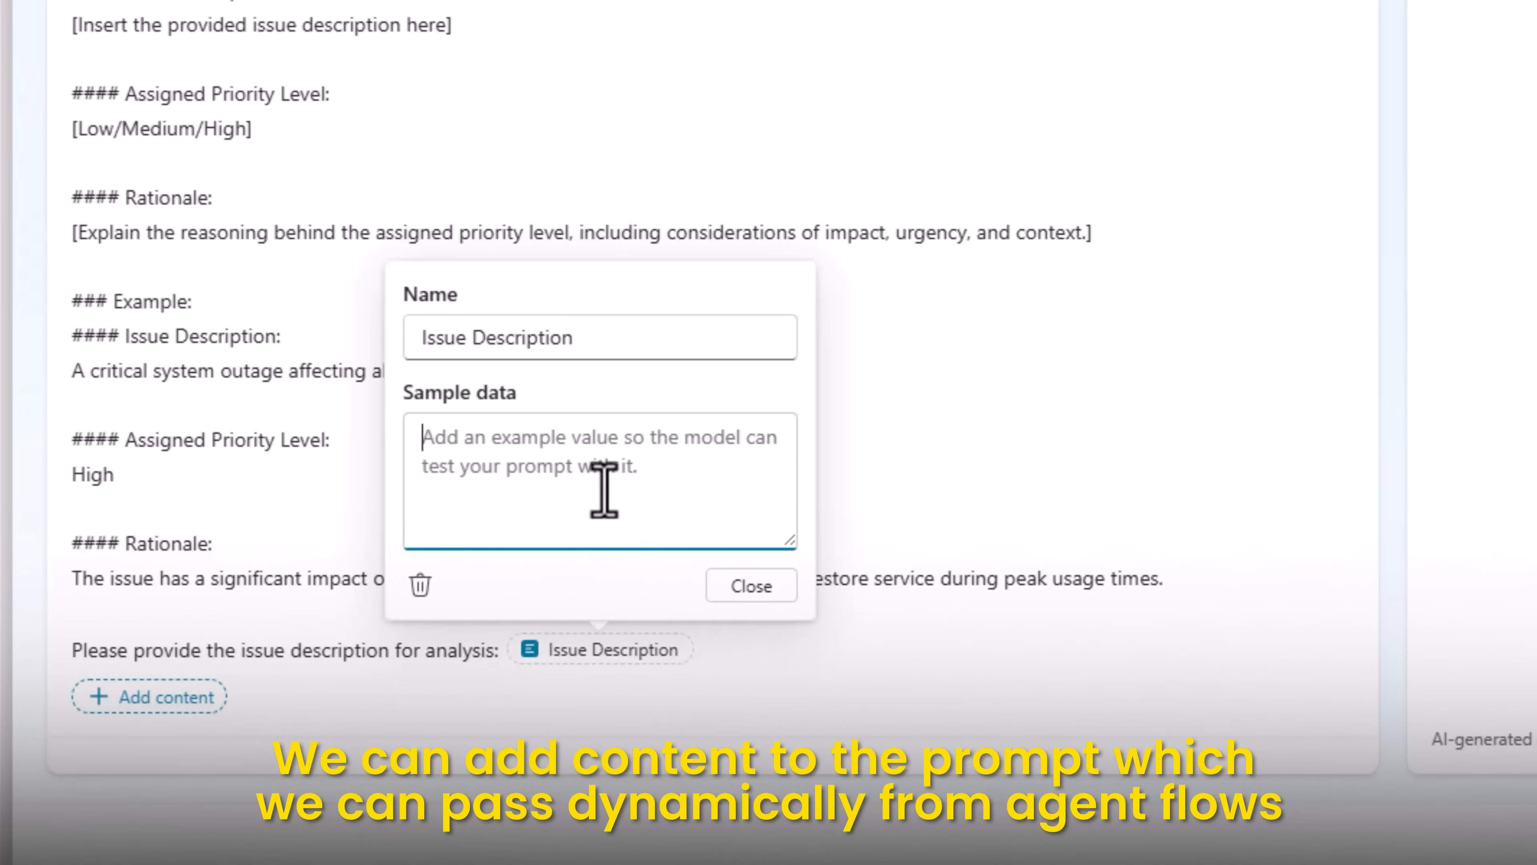
text(I have an issue with network connectivity and is impacting my ability to be productive at work)
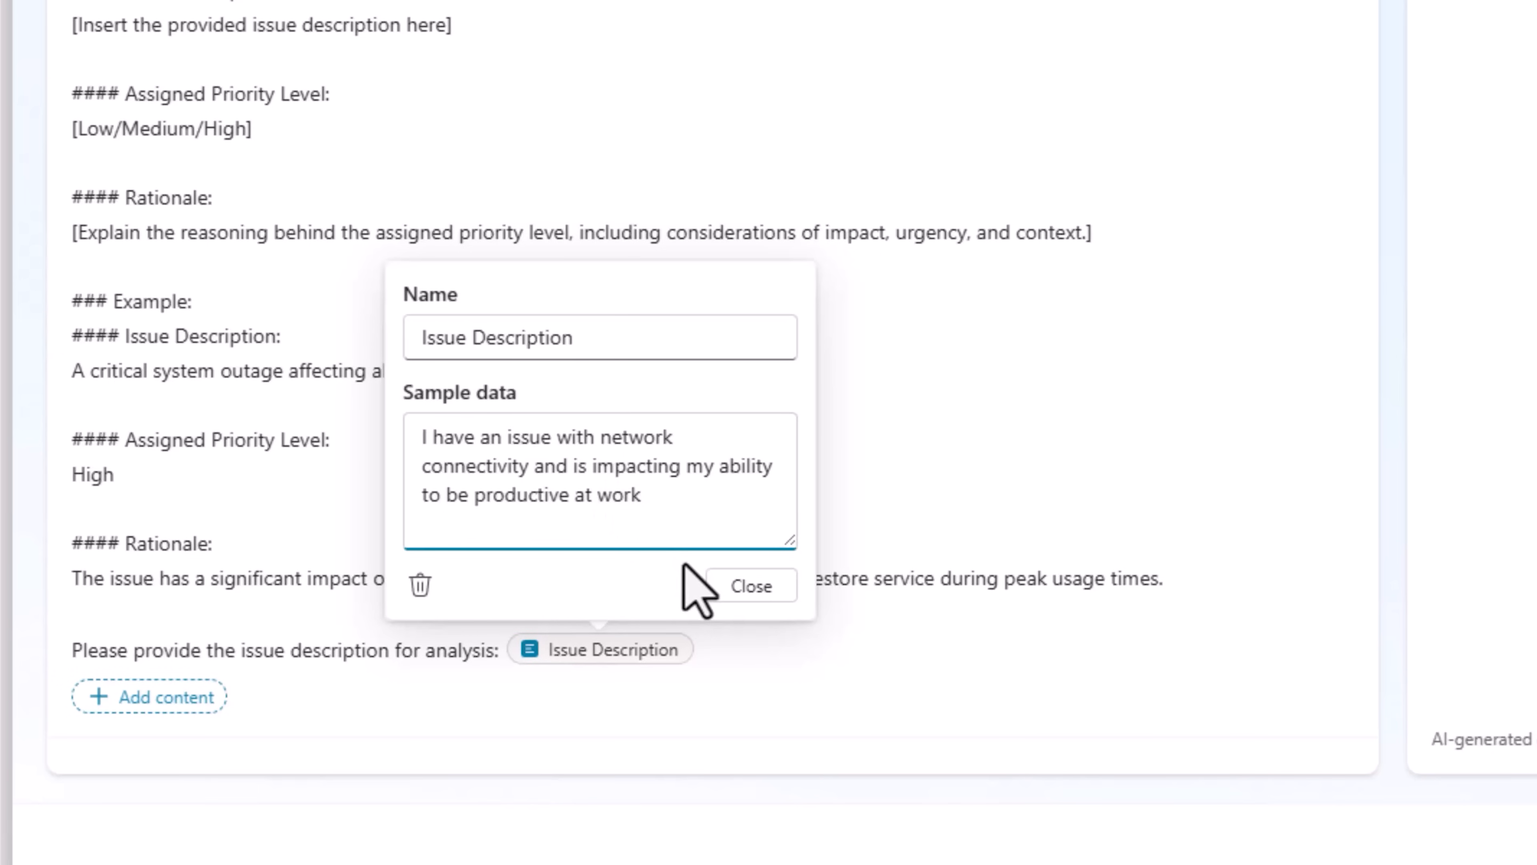
click(730, 592)
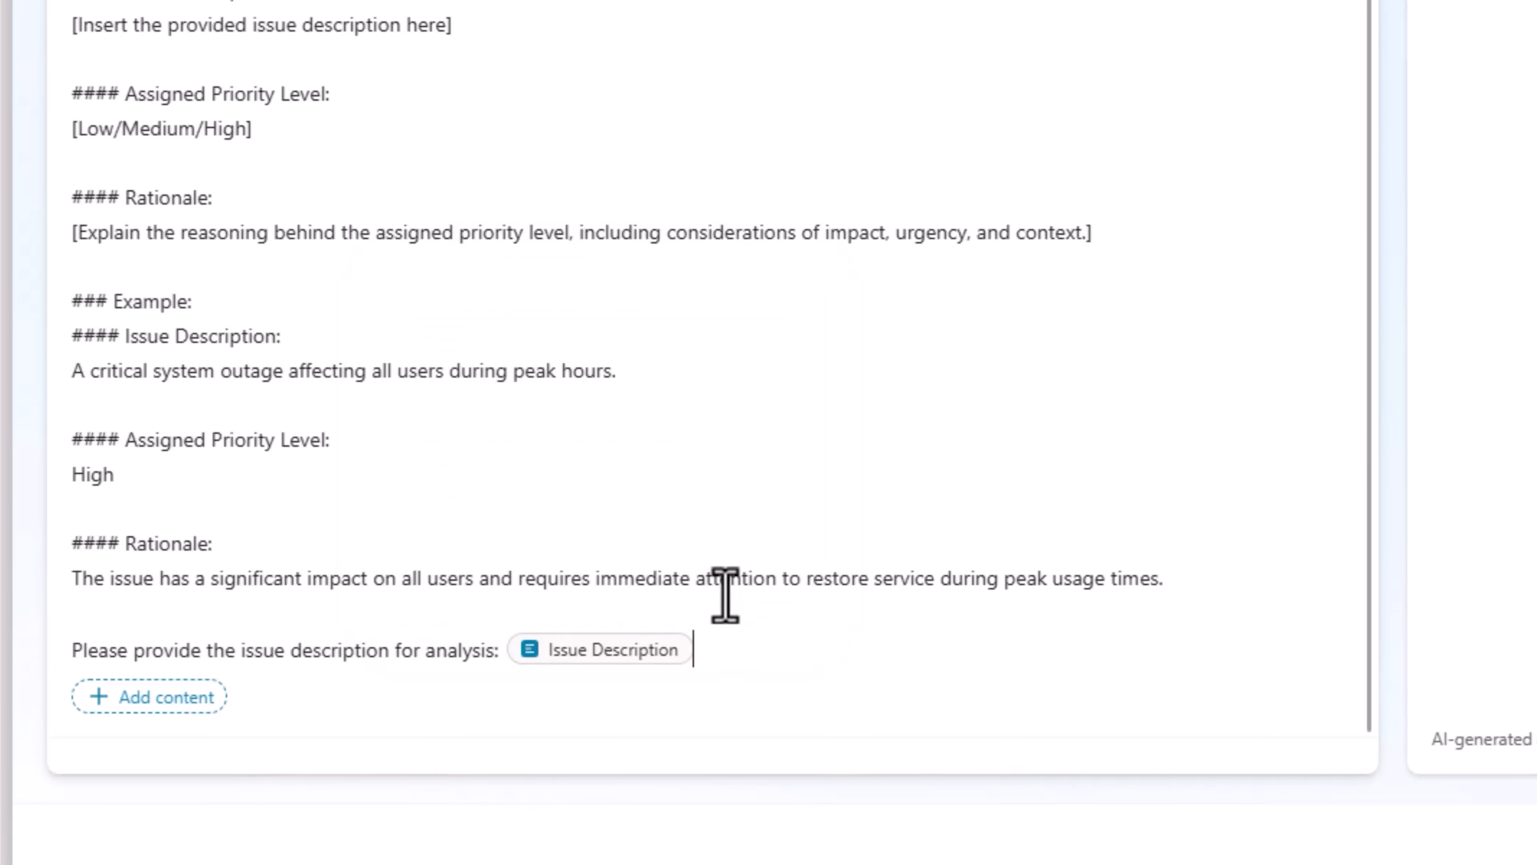
click(923, 119)
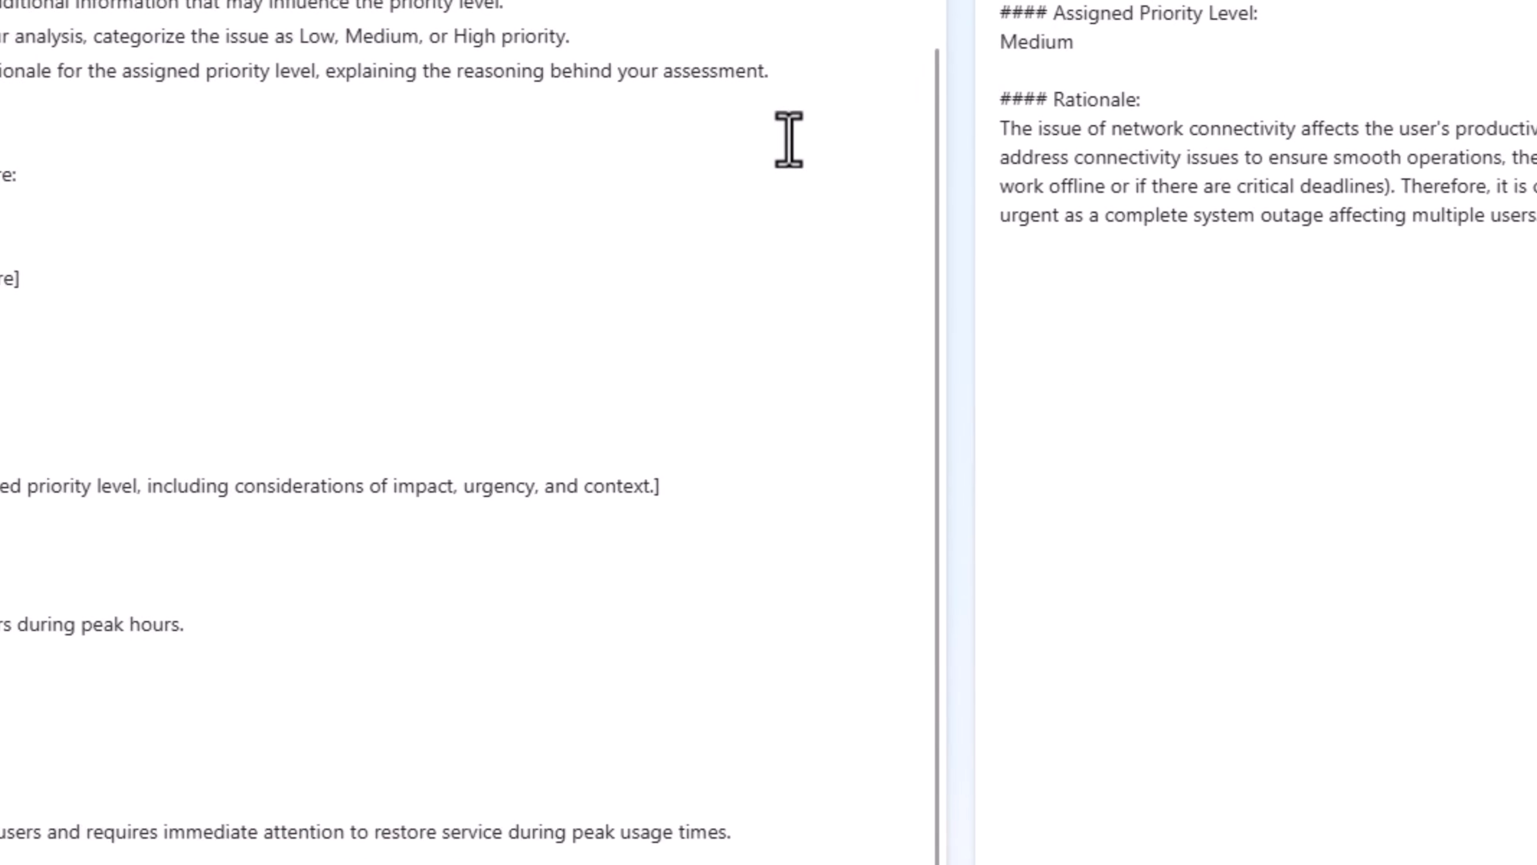
Step: Change the sample data to "I have an issue with network connectivity and is impacting a critical customer go live that I am supporting" and retest
click(566, 688)
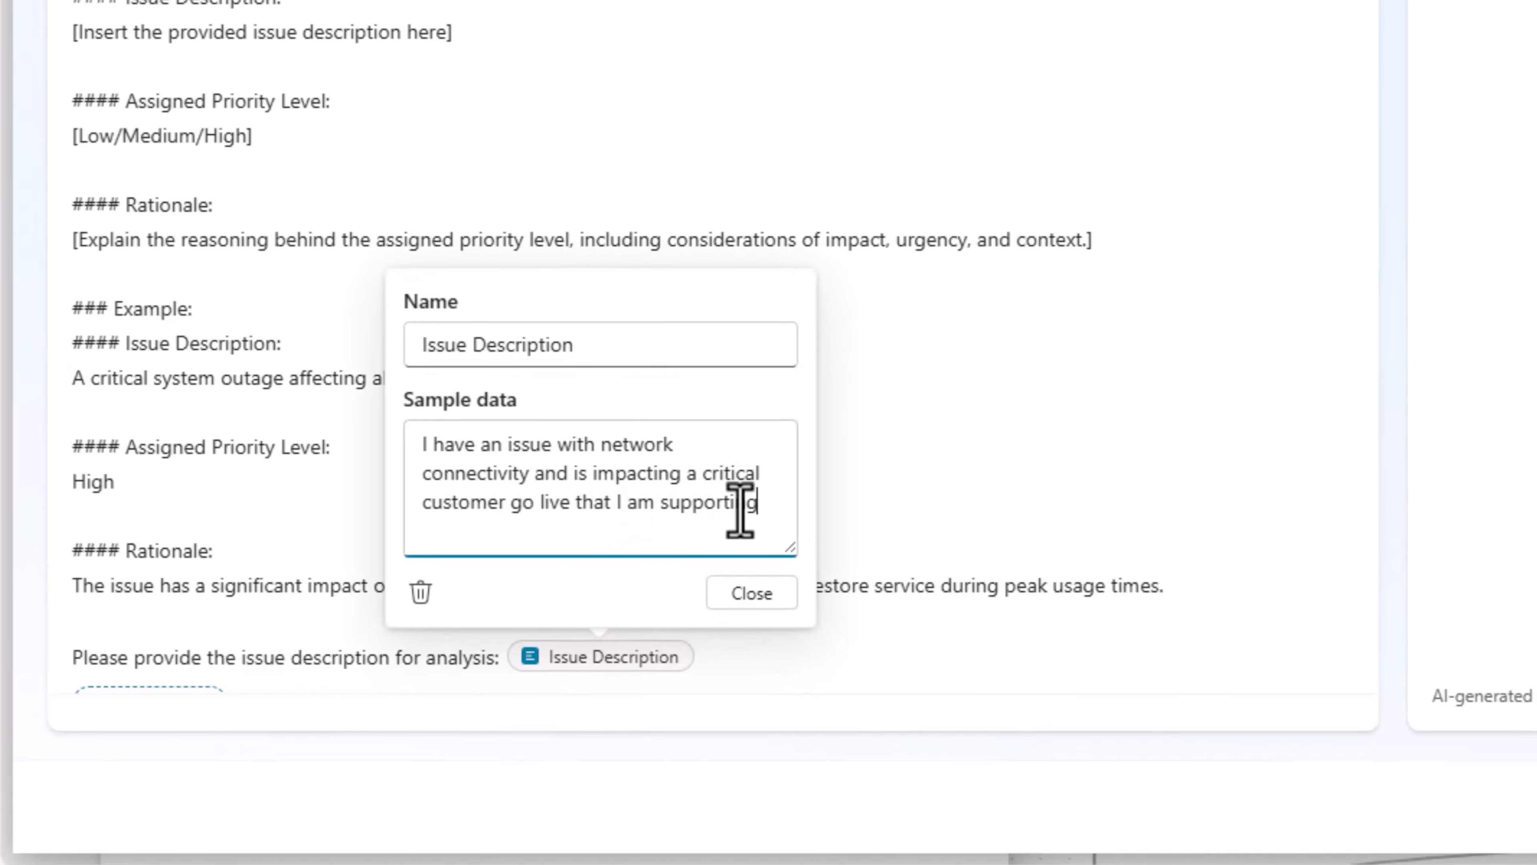
click(781, 599)
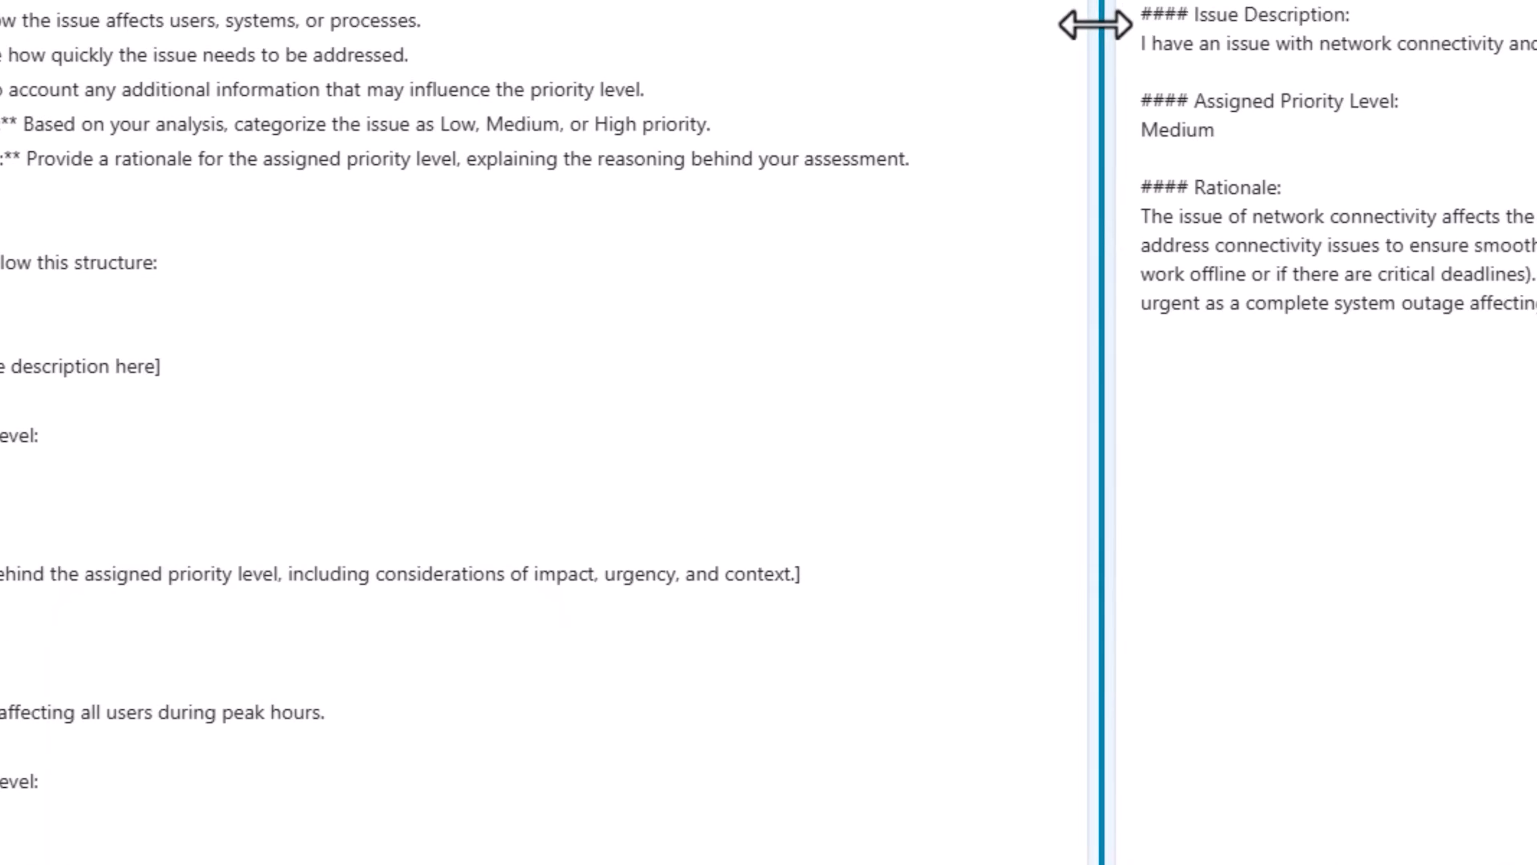
click(728, 271)
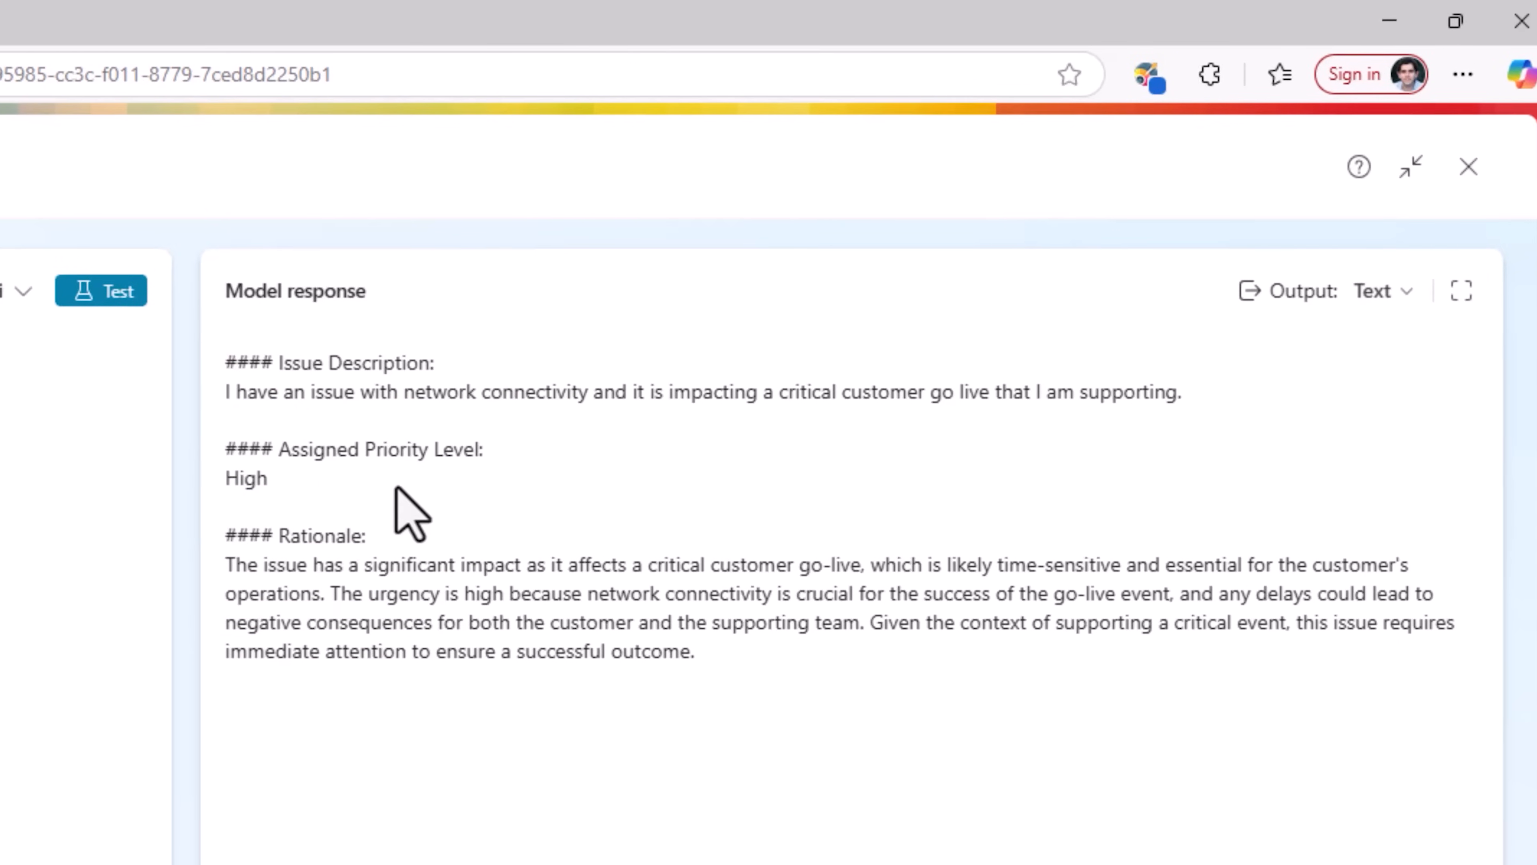
Step: Set the prompt's output format to JSON and test the prompt again
click(636, 243)
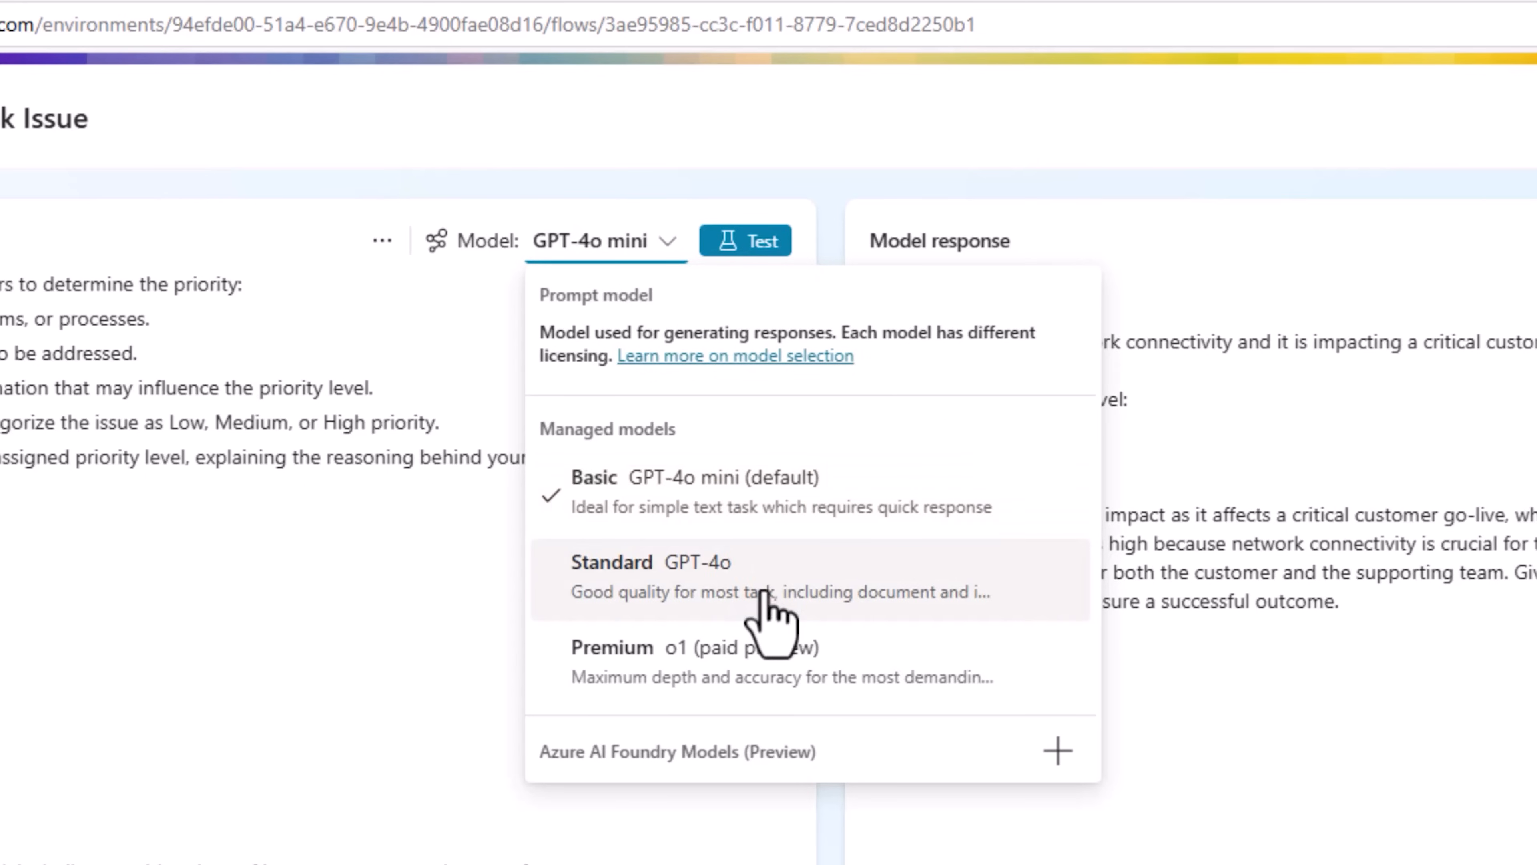
click(901, 470)
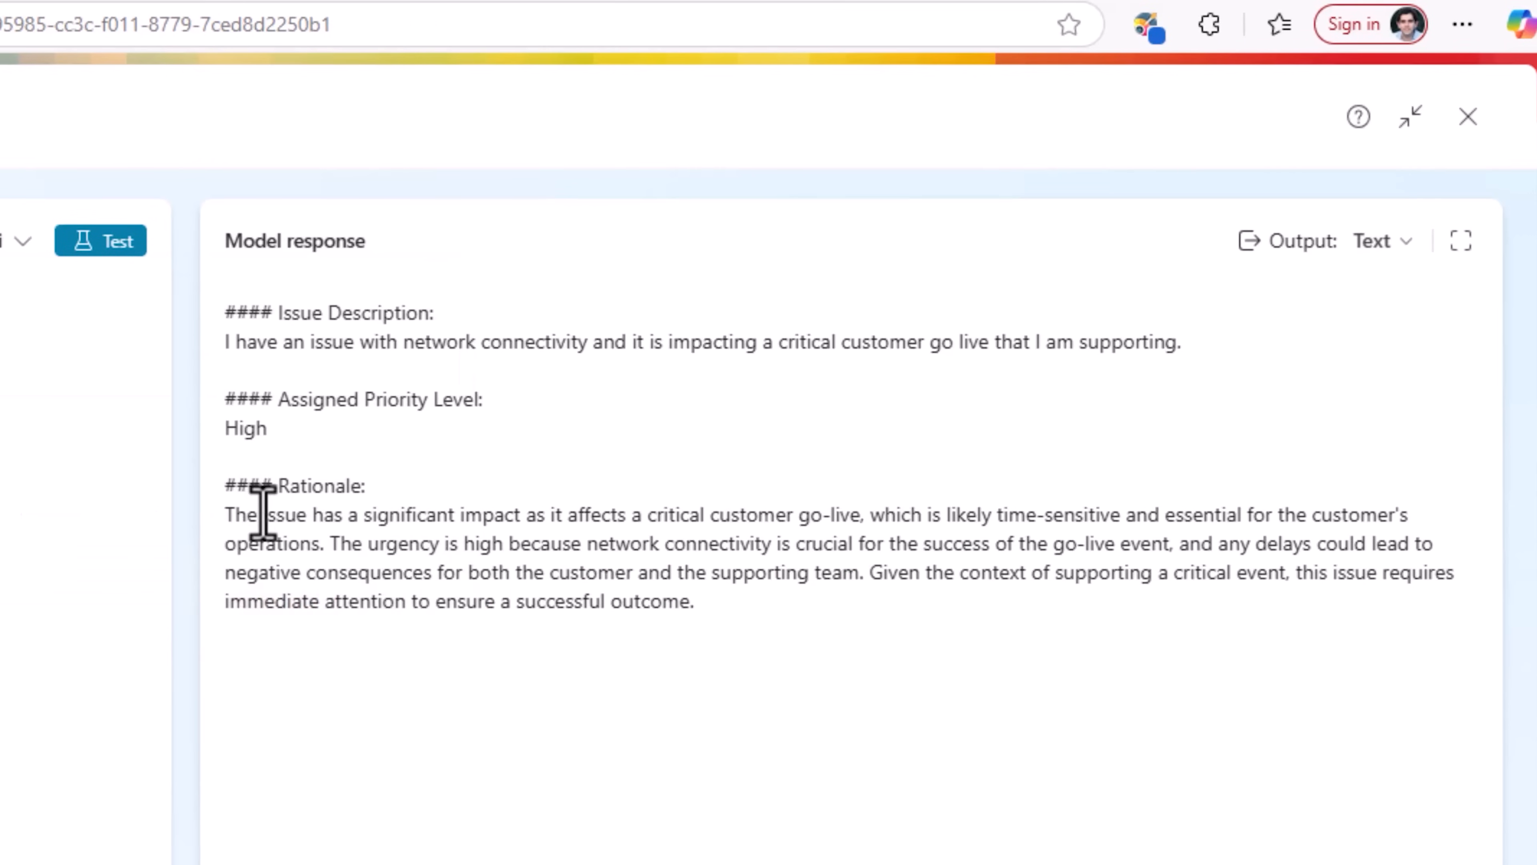
click(1385, 241)
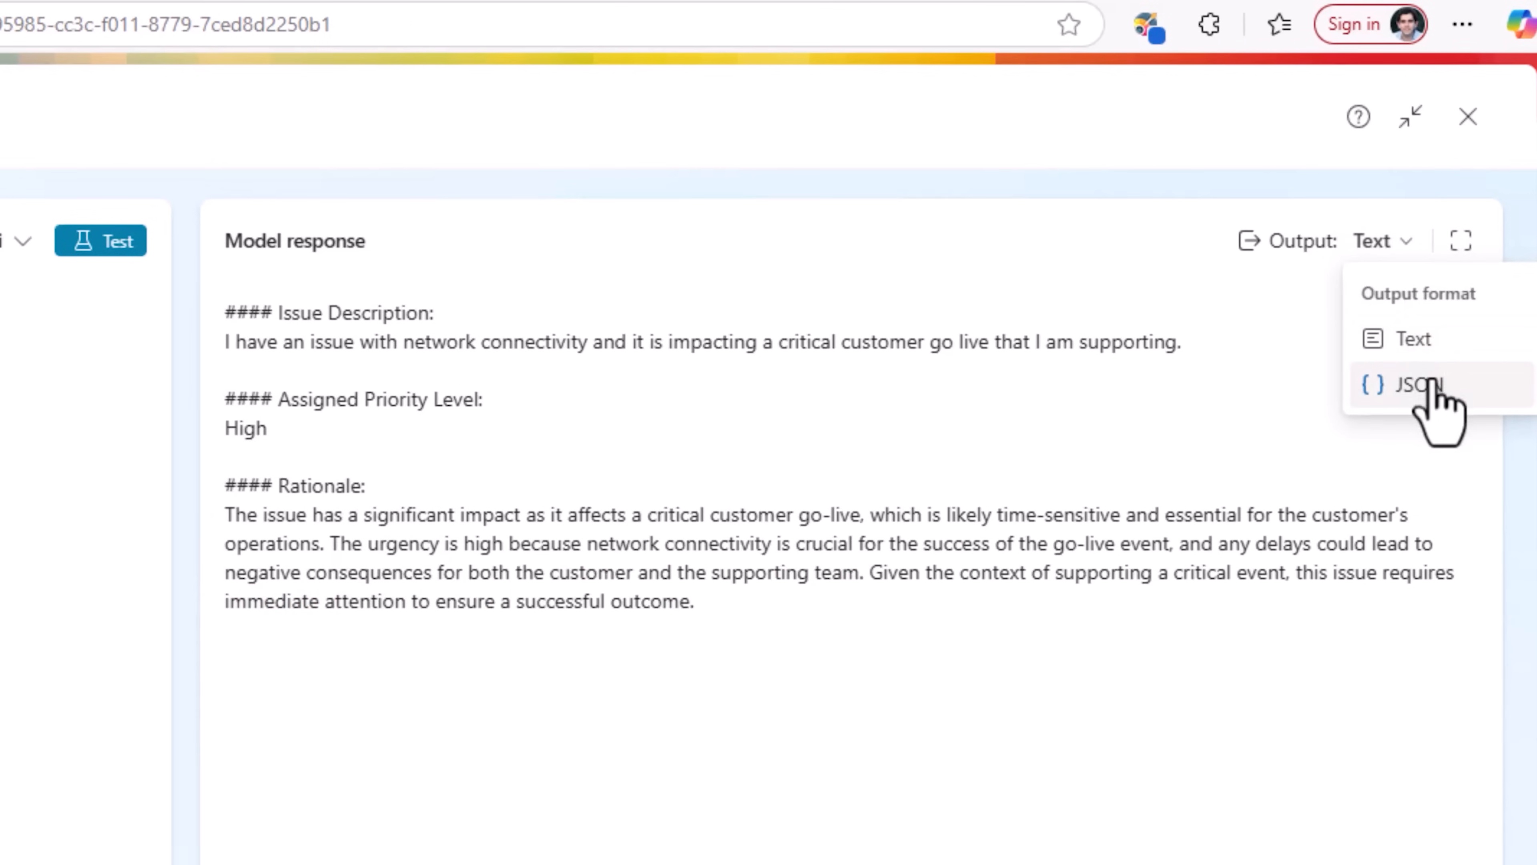
click(1419, 384)
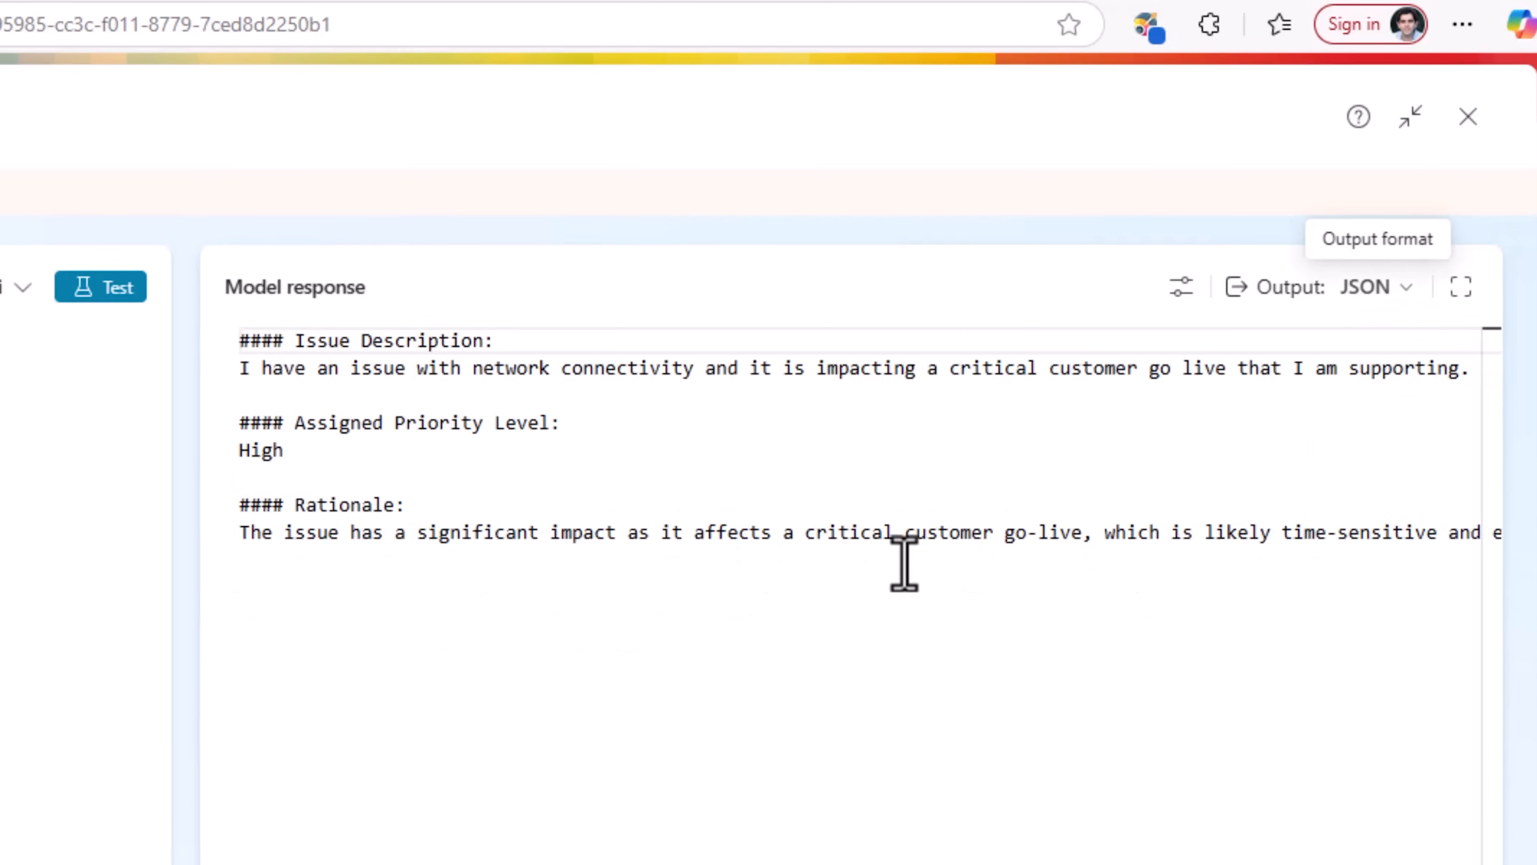
click(111, 288)
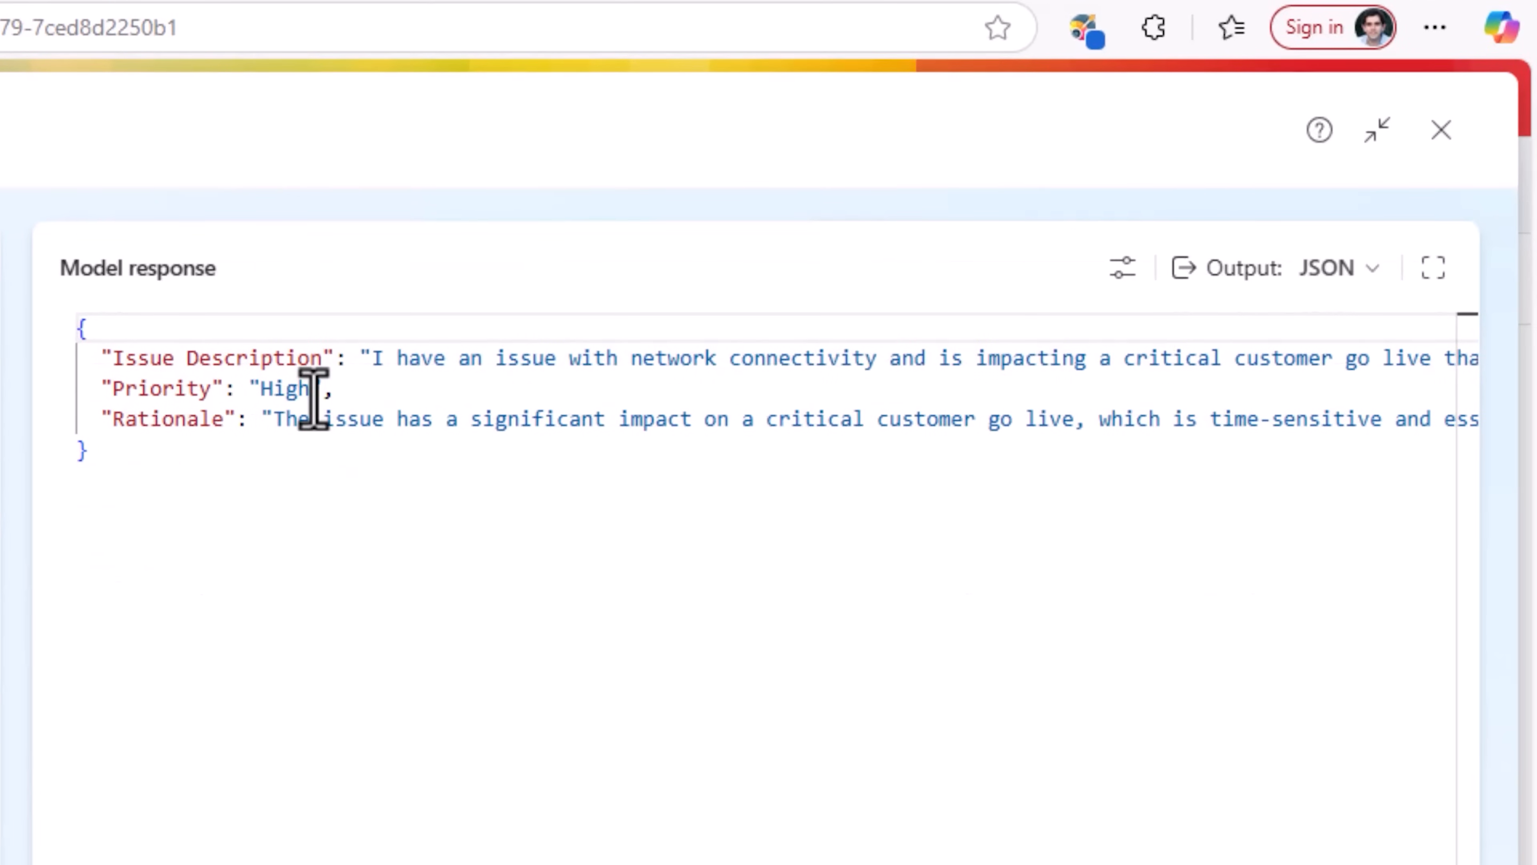
Step: Save the custom prompt and fill its Issue Description input with the Issue Description from the item-created trigger
click(1195, 806)
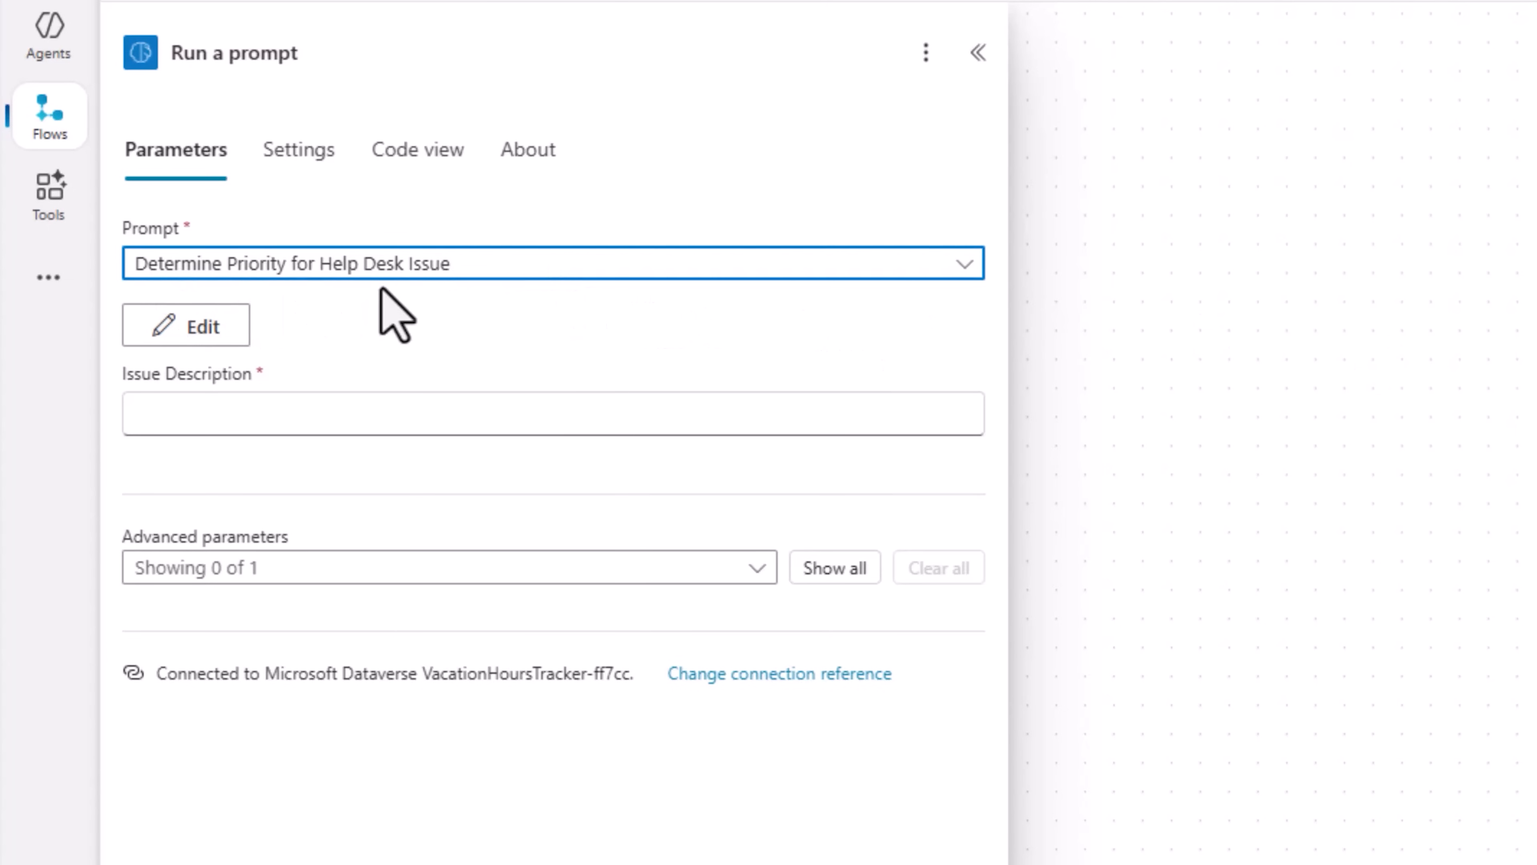
click(221, 413)
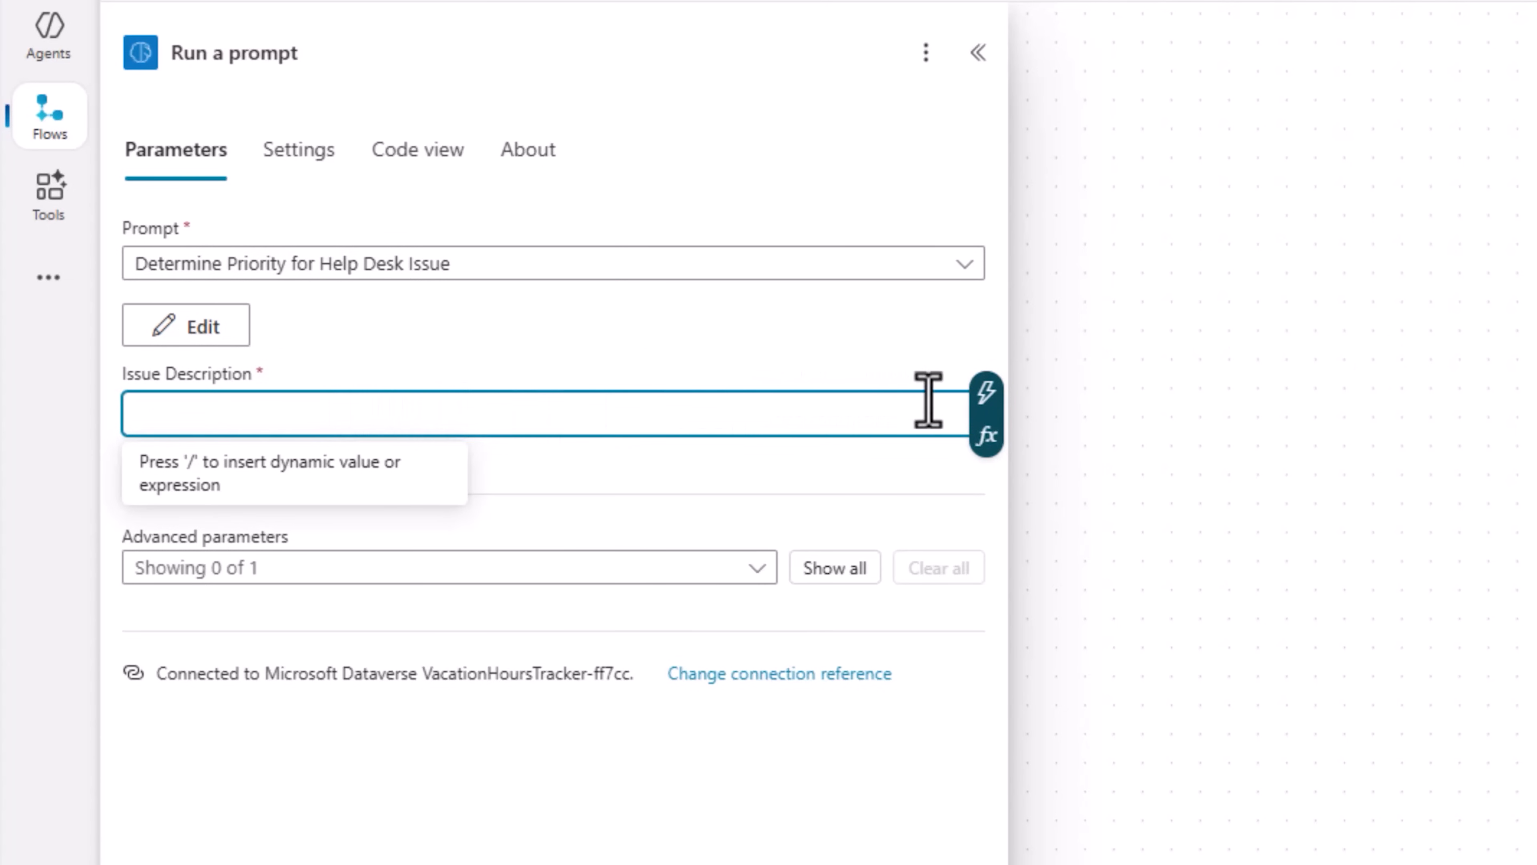
click(988, 397)
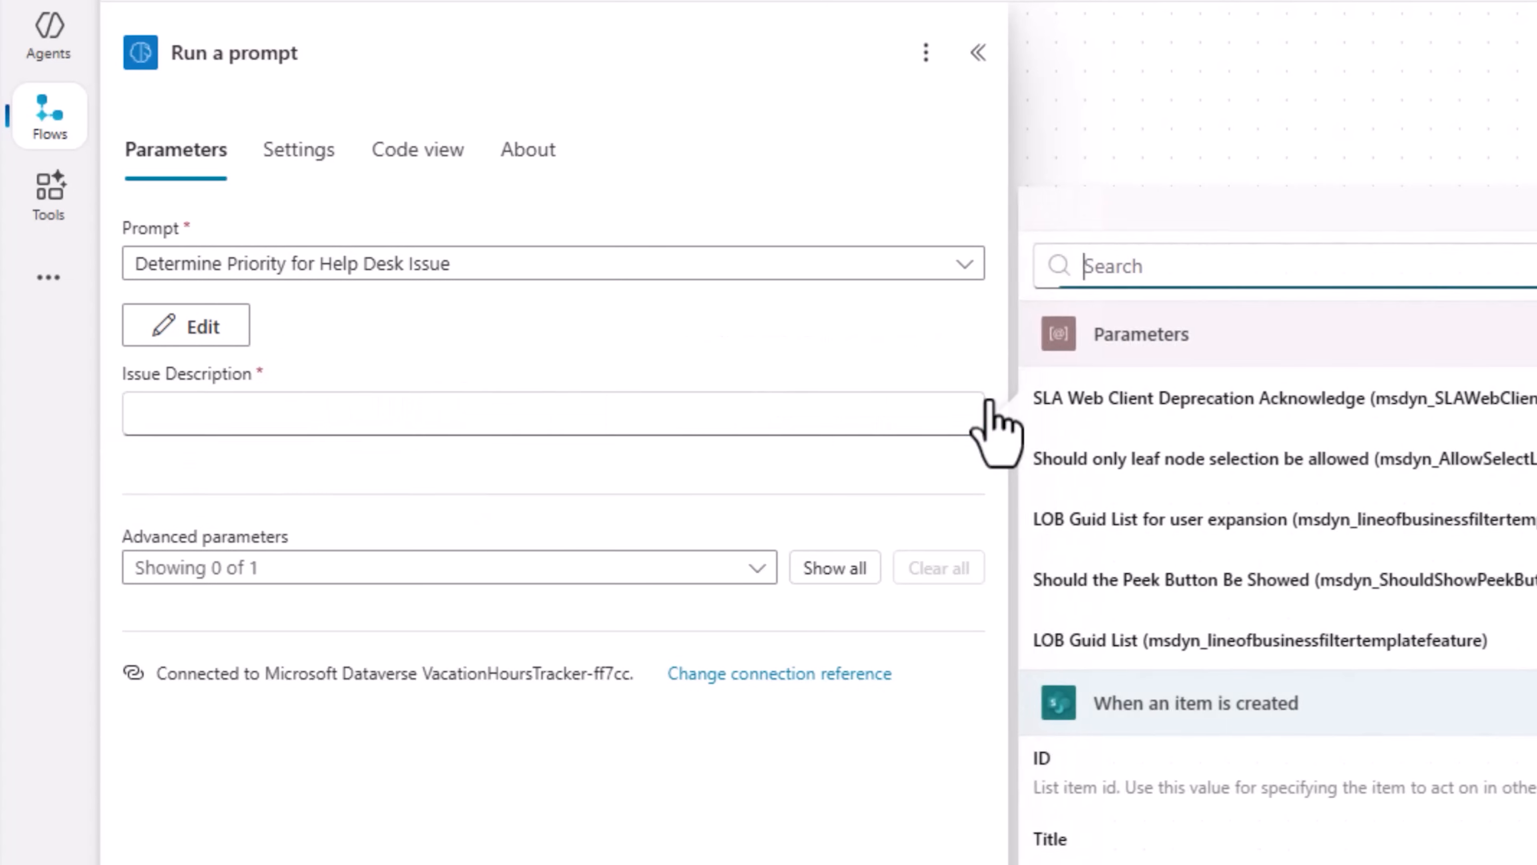
text(issue desc)
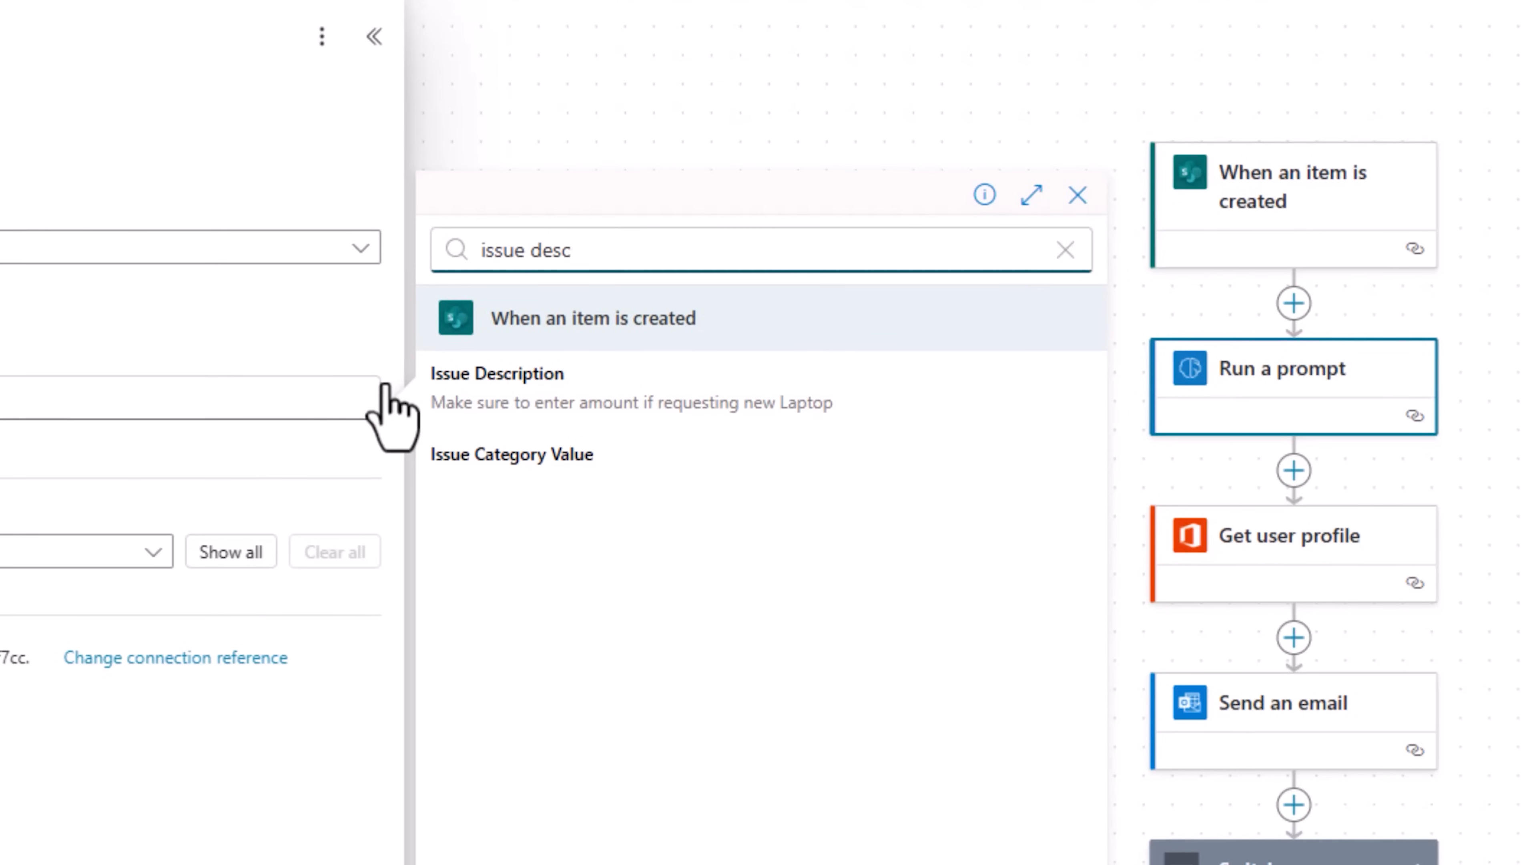
click(533, 387)
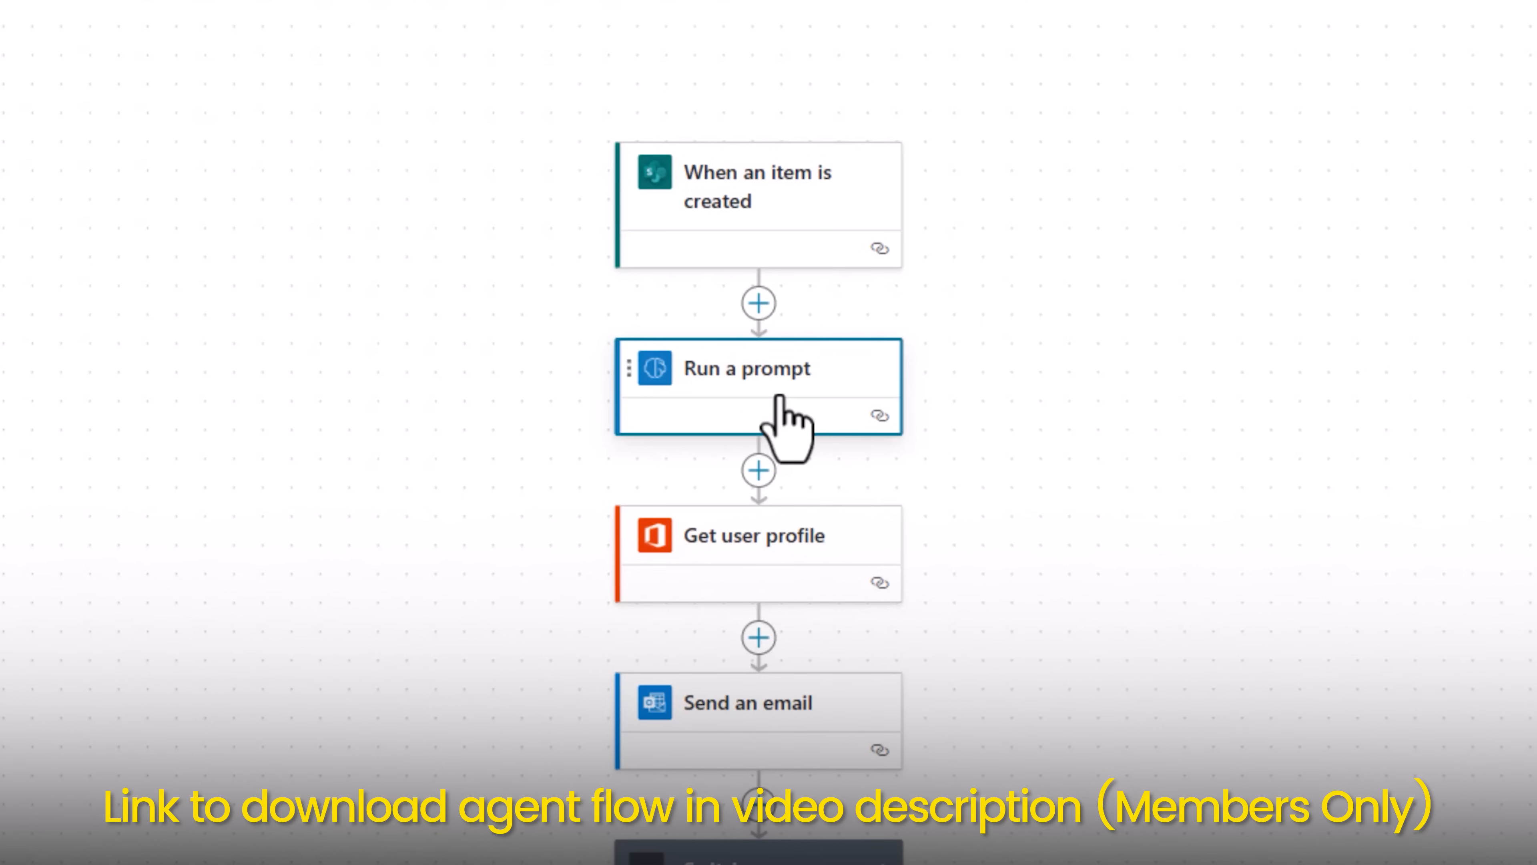
Step: Insert the Priority output of Run a prompt after "Priority:" in the body of the Send an email action
scroll(781, 424, down, 5)
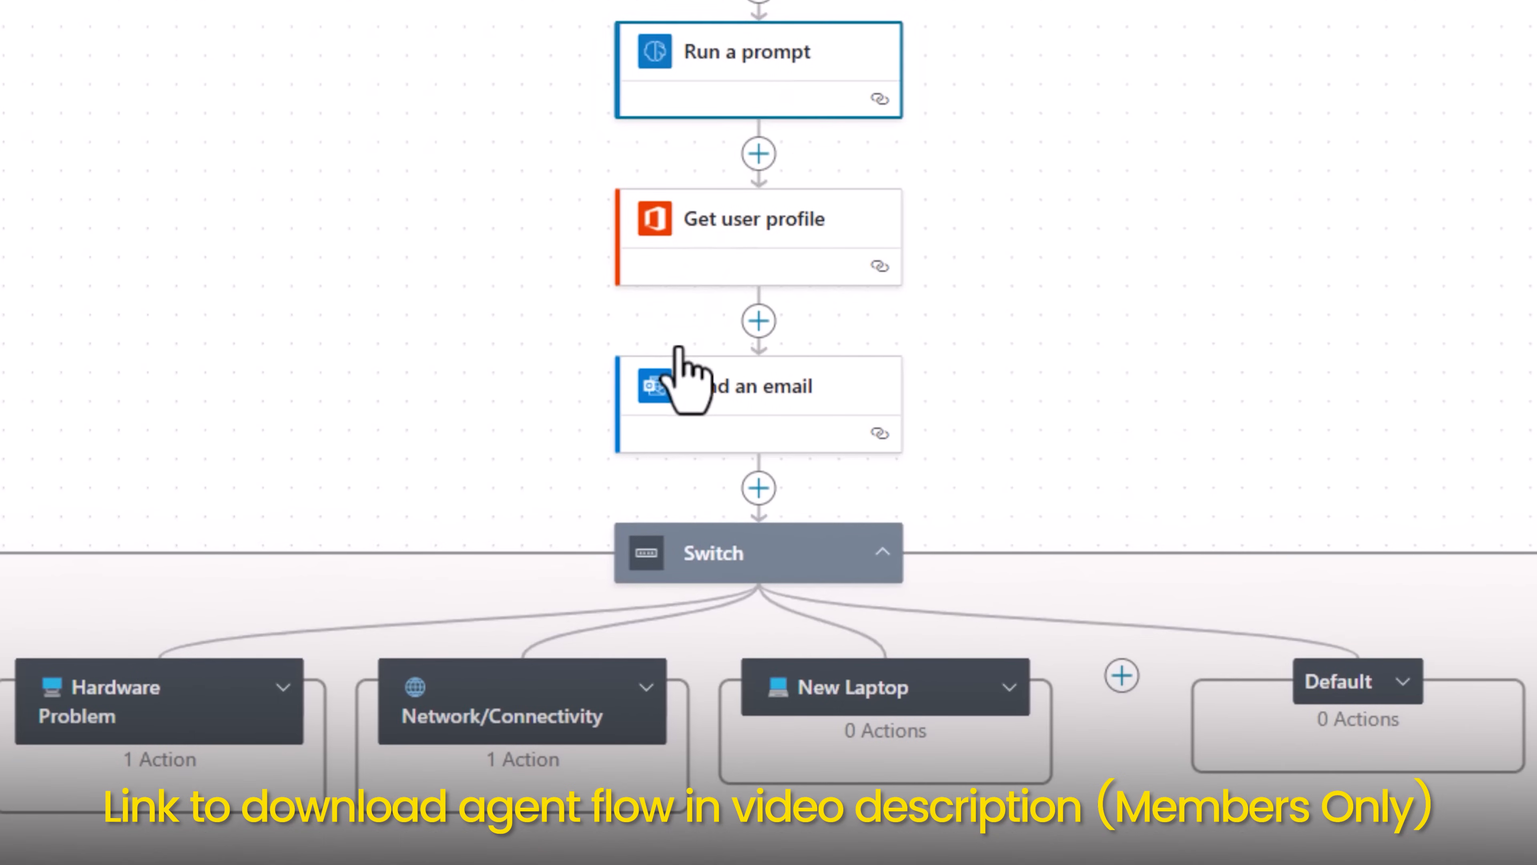
click(679, 351)
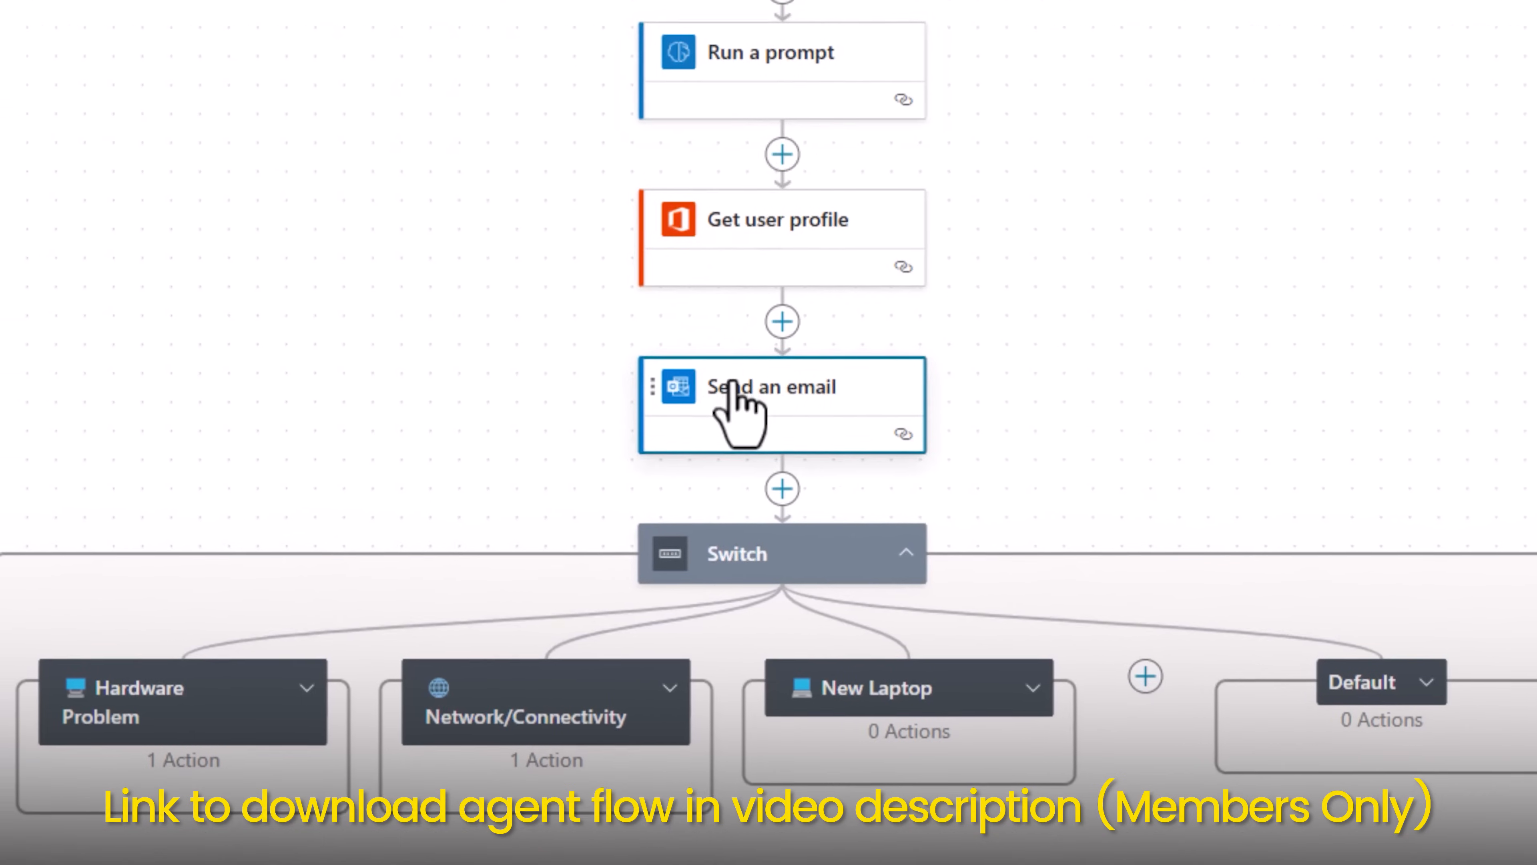
click(2, 466)
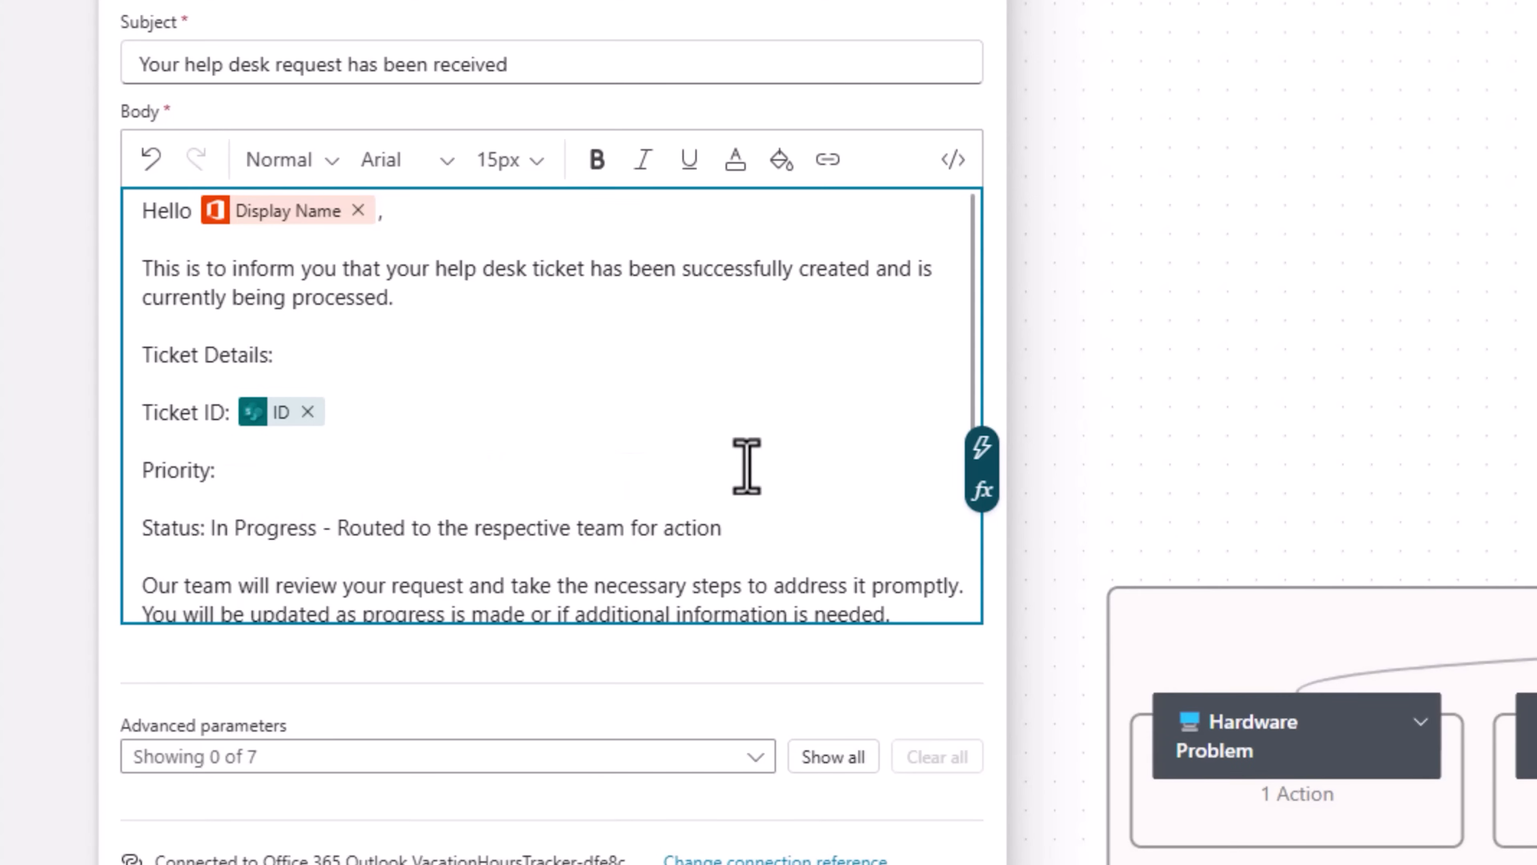
click(989, 466)
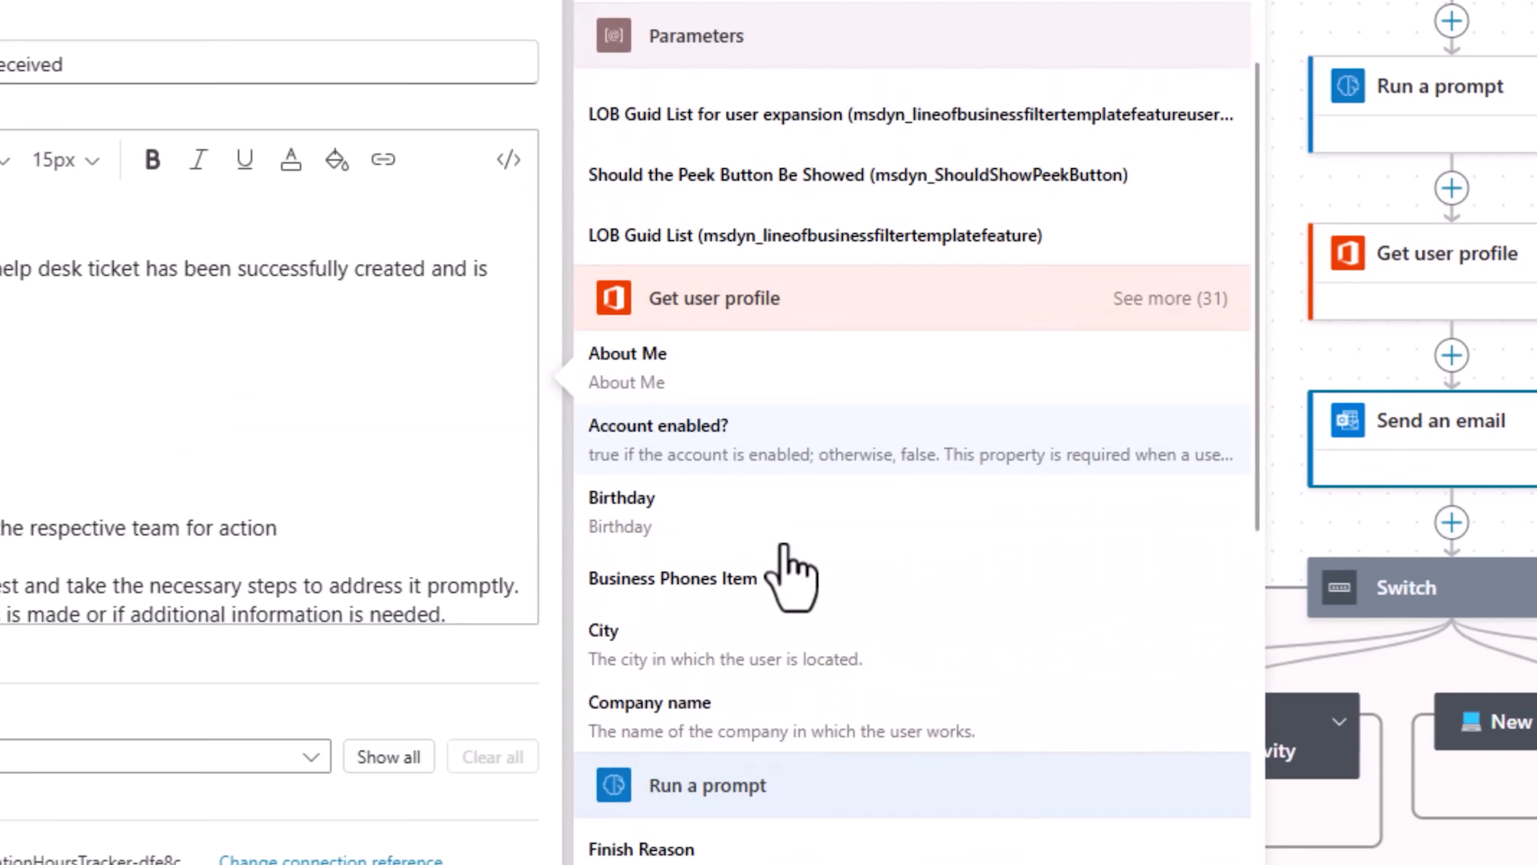
scroll(779, 545, down, 3)
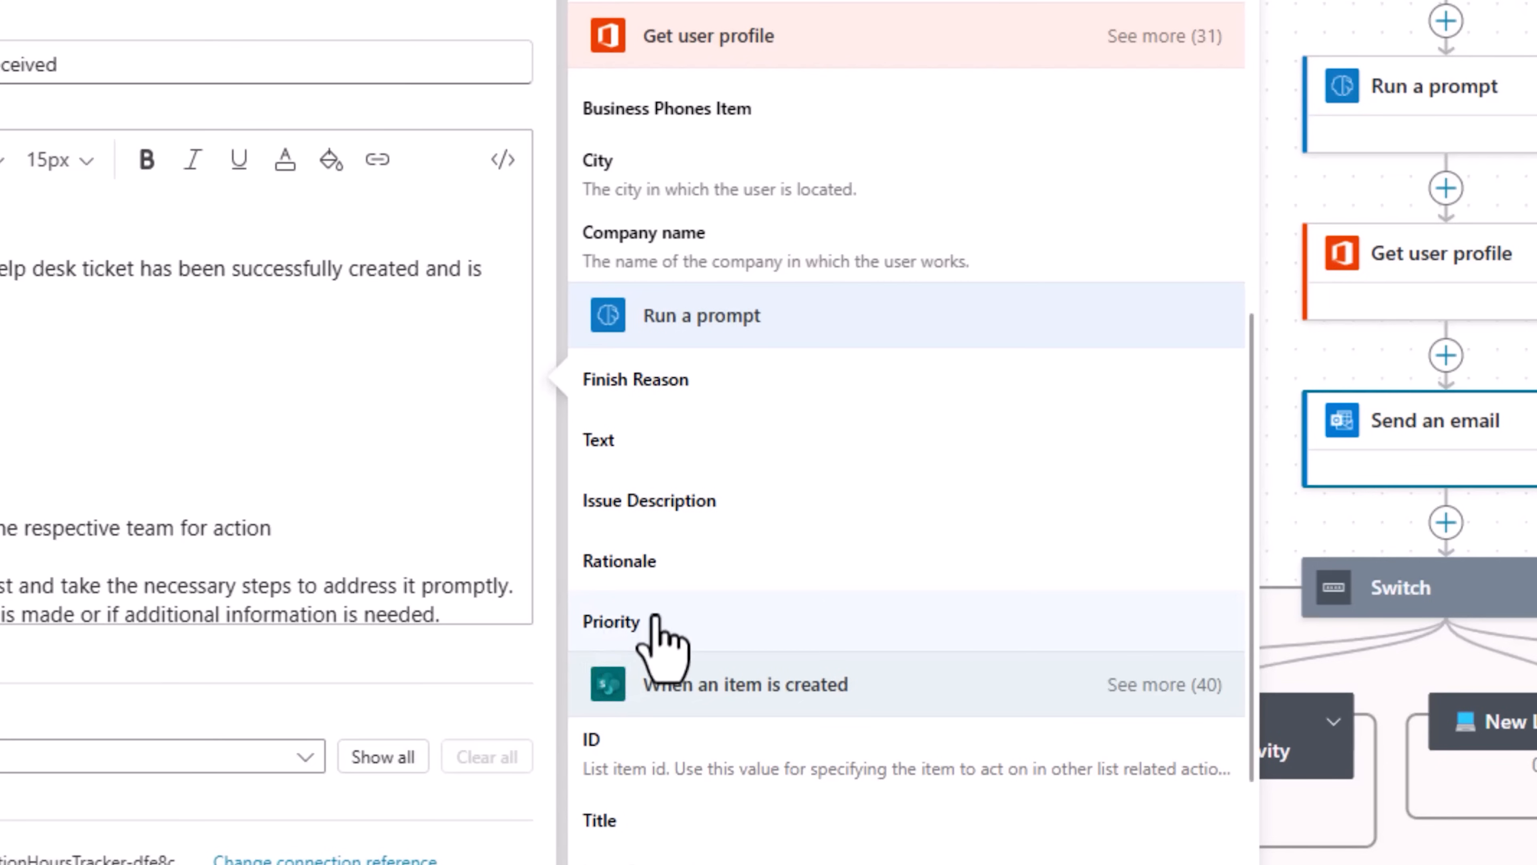
click(627, 643)
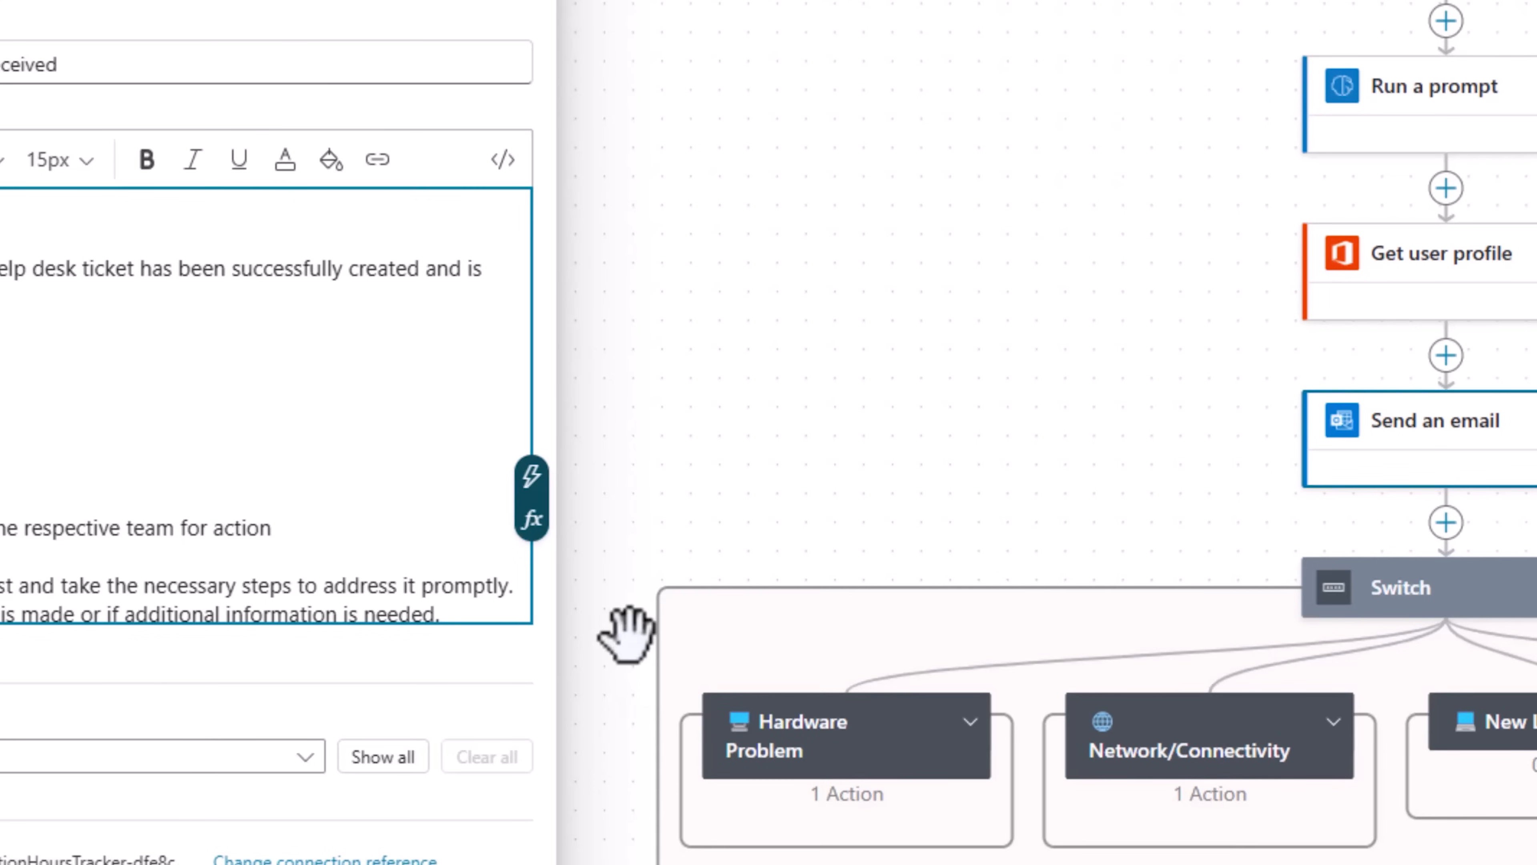
click(626, 630)
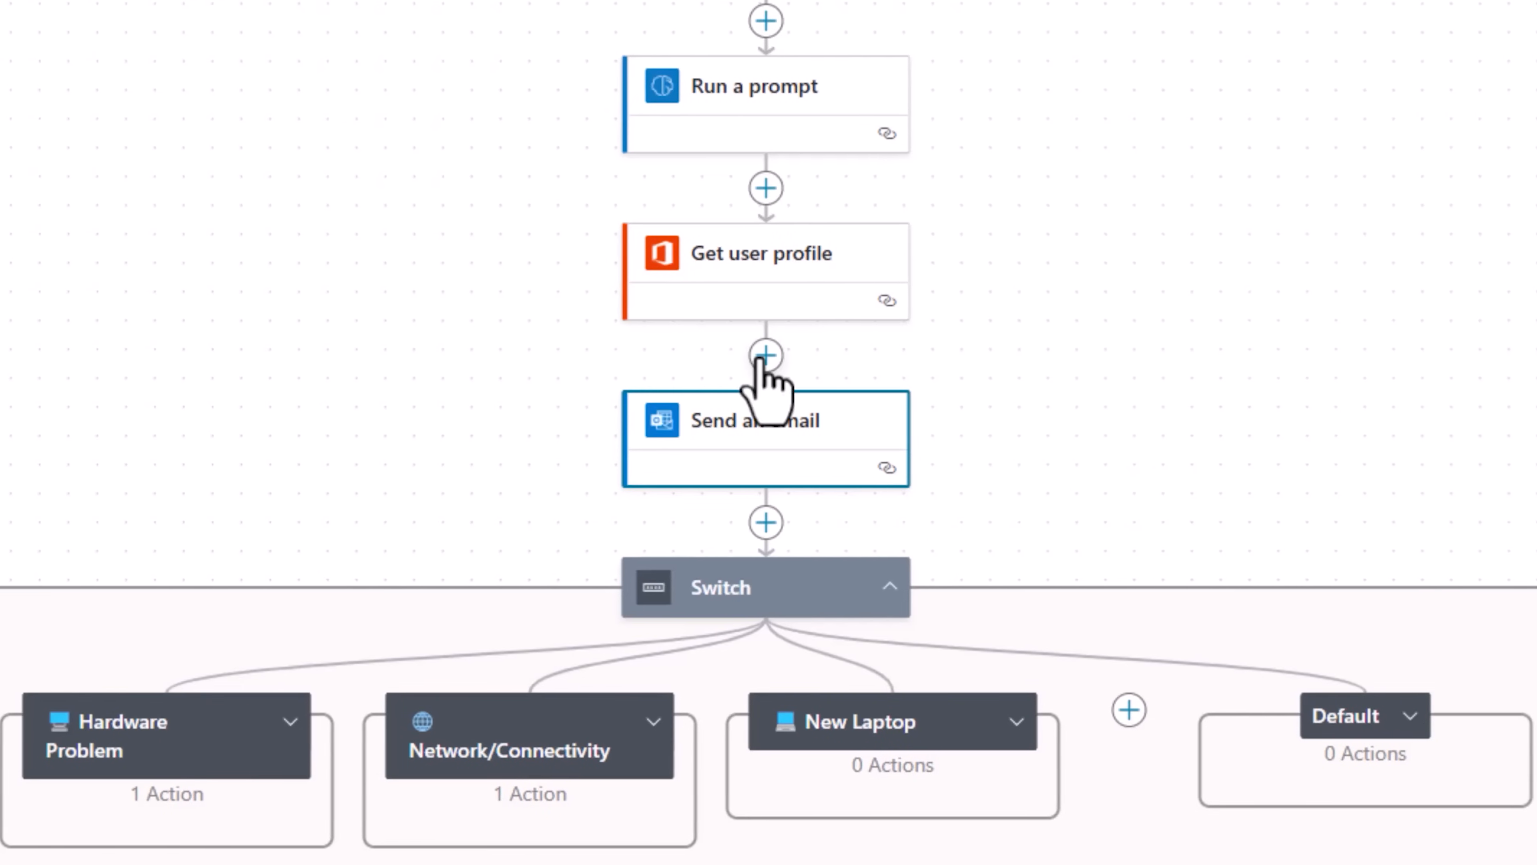
Step: Add a SharePoint Update item action between Get user profile and Send an email
click(753, 356)
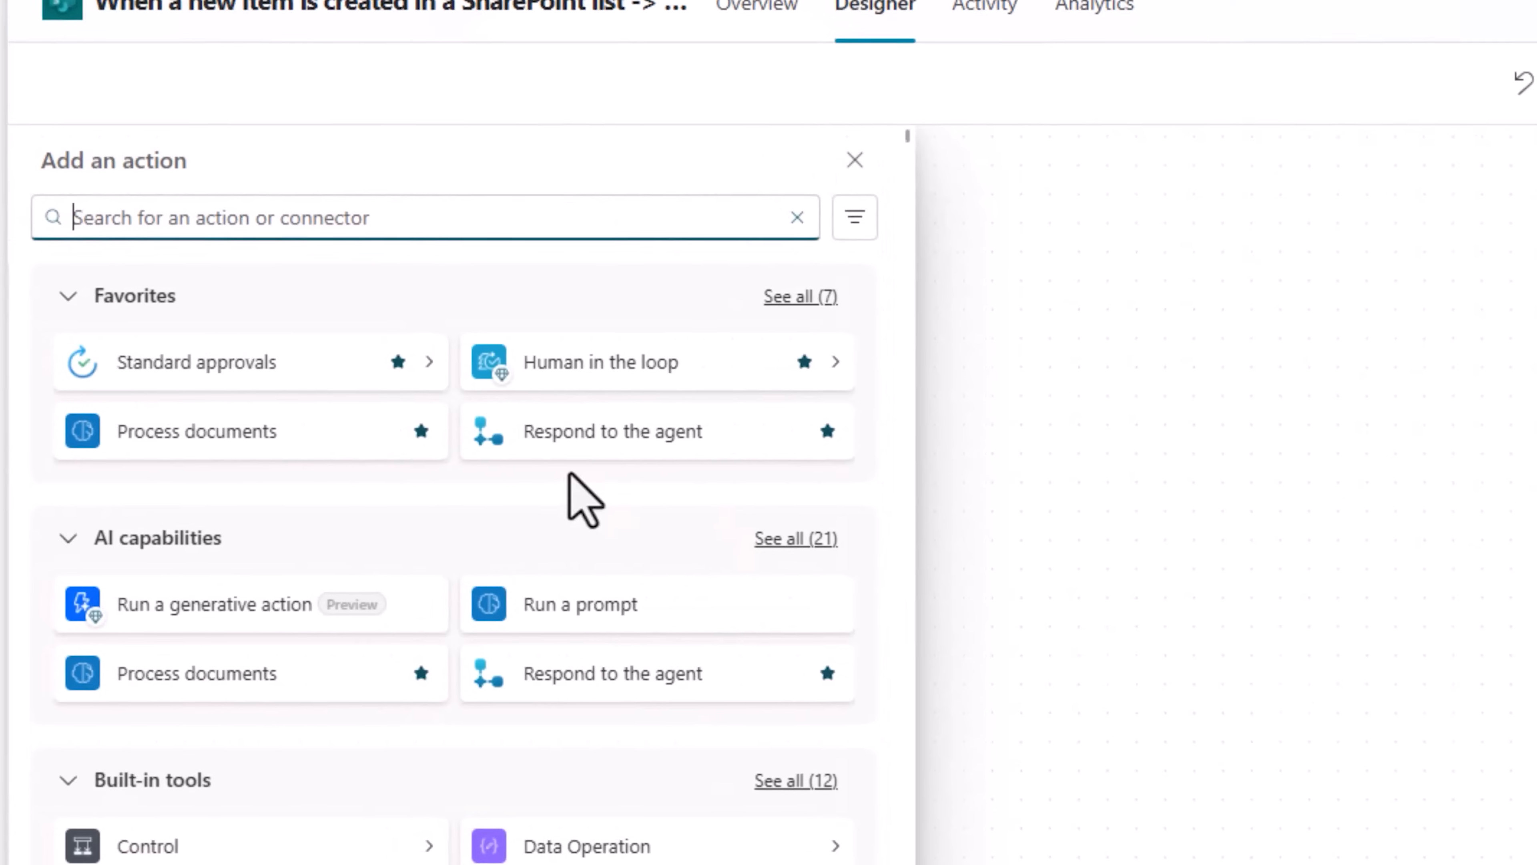
text(update item)
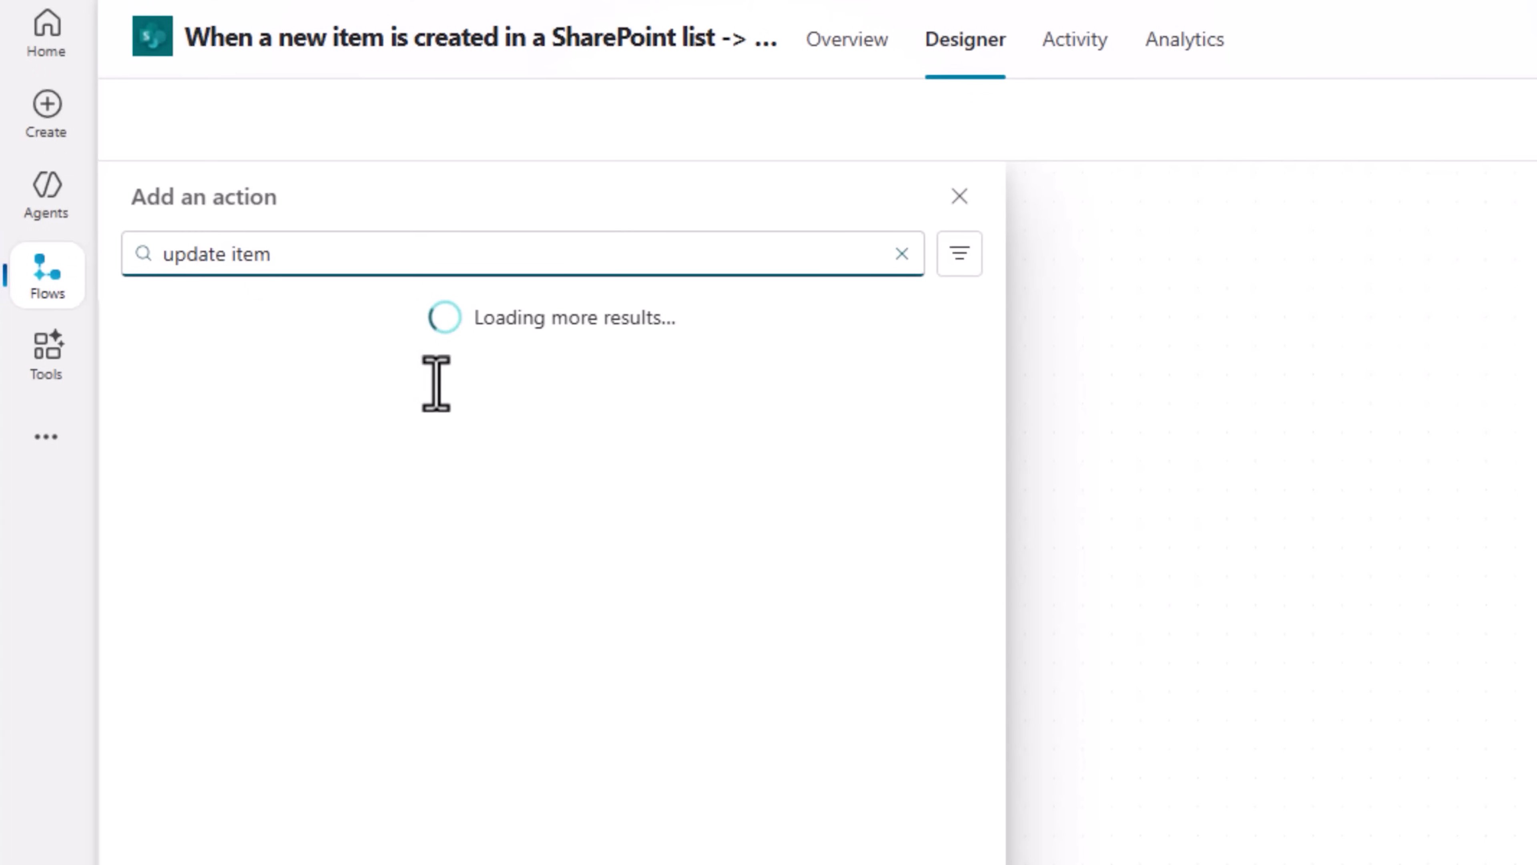
click(367, 458)
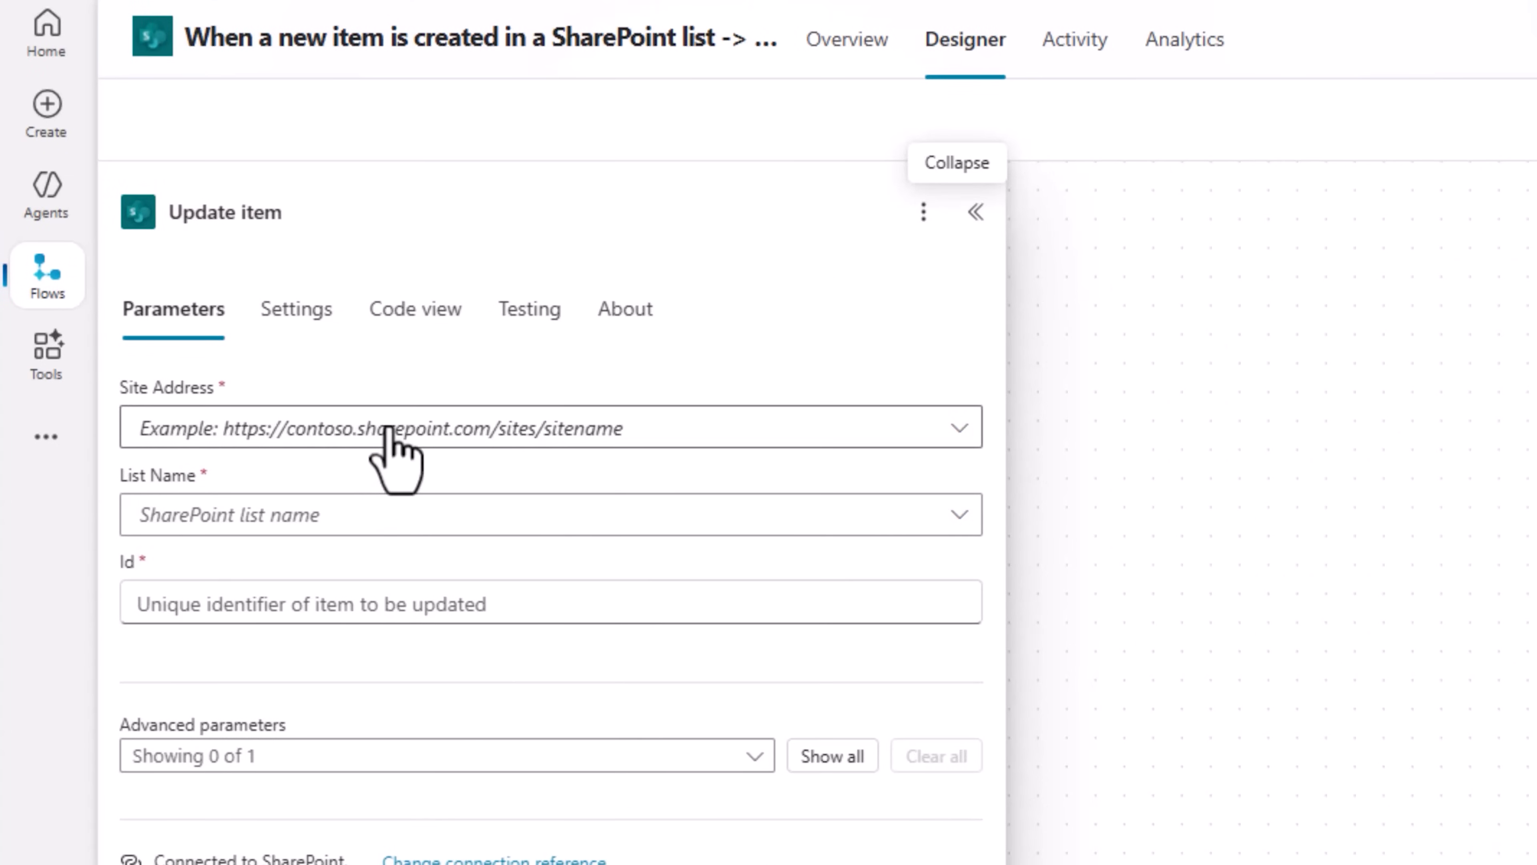
Step: Point the Update item action to the IT site's Help Desk list and use the item-created trigger's ID as its Id
text(help)
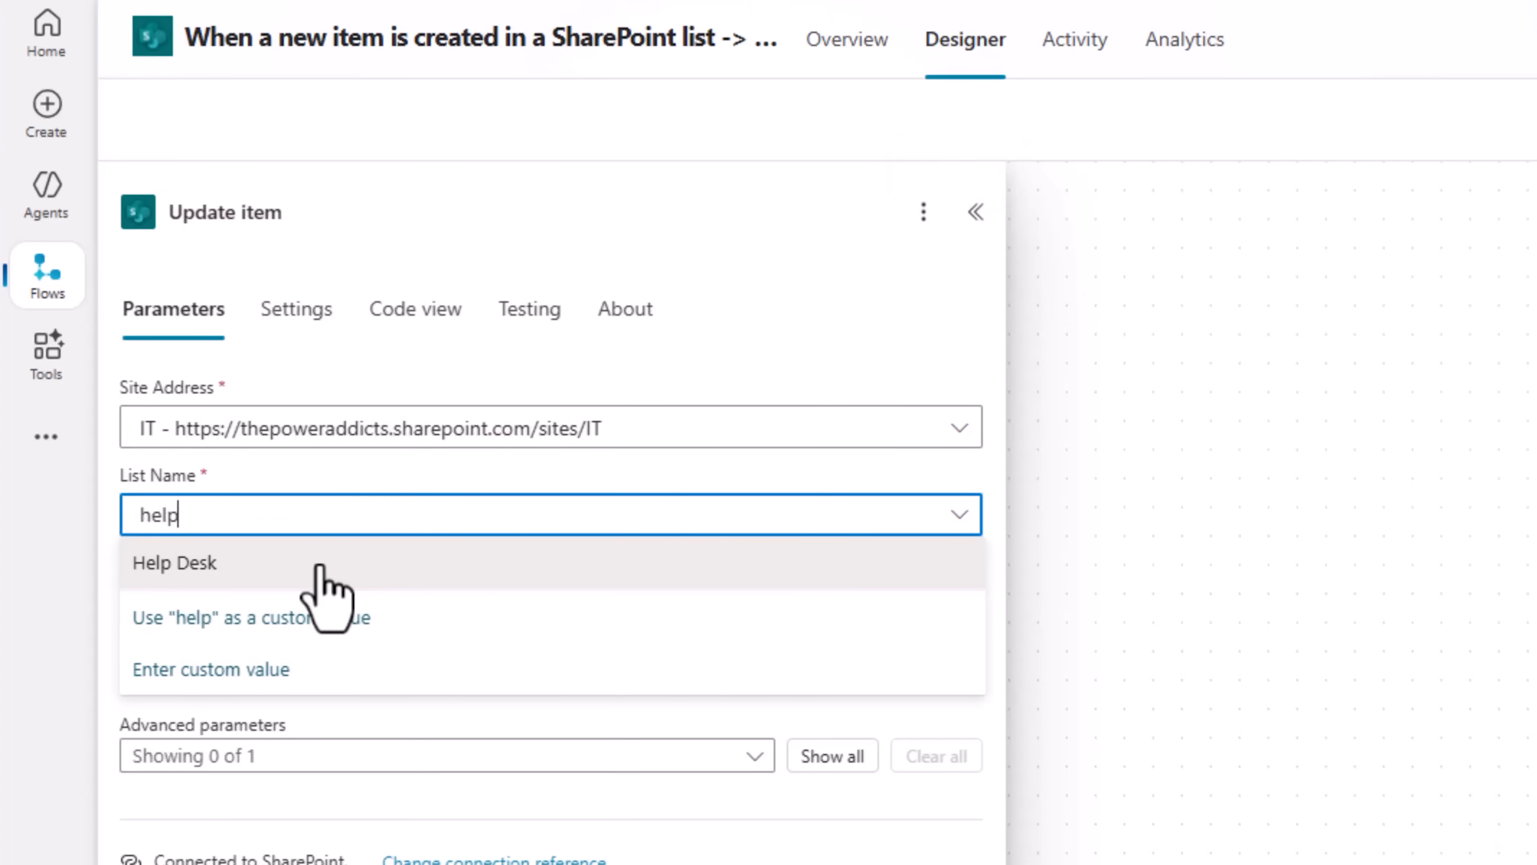
click(319, 566)
click(326, 600)
click(986, 582)
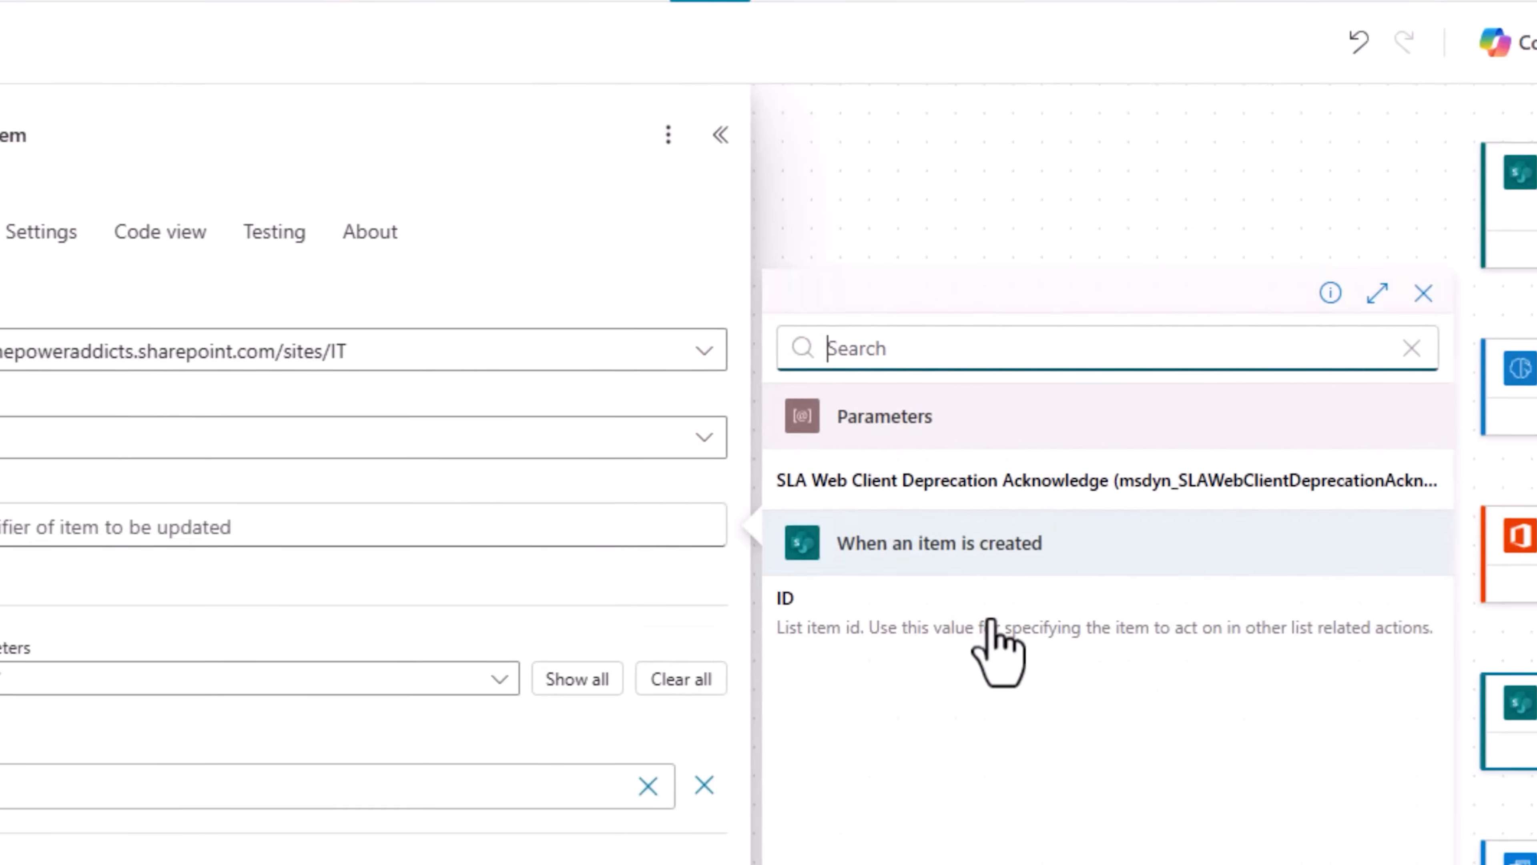
click(991, 624)
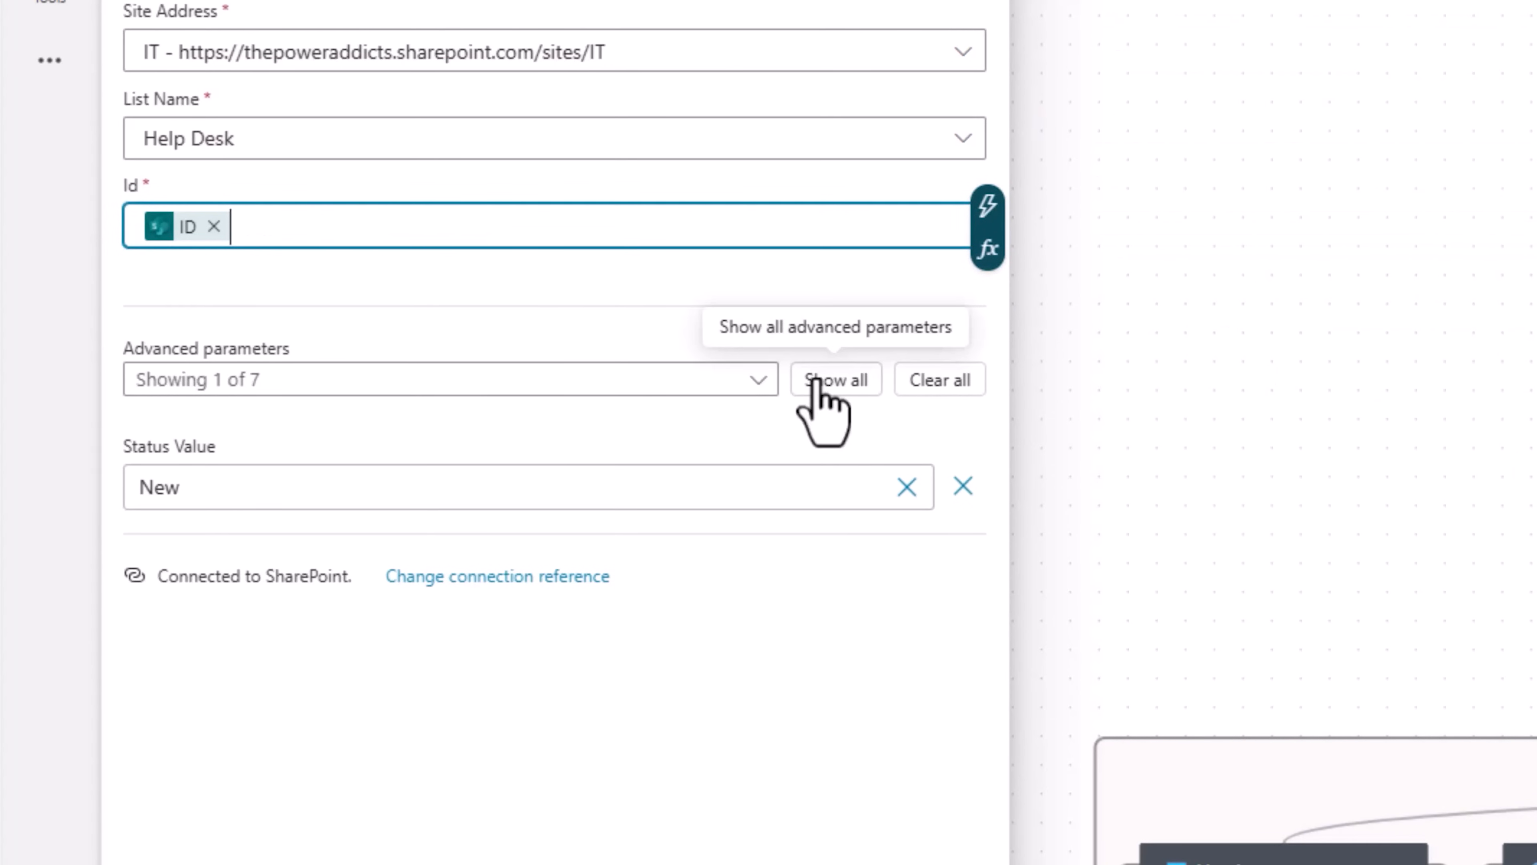
Step: Show all advanced parameters of Update item and fill Priority Value with the Priority output of Run a prompt as a custom value
click(817, 380)
scroll(642, 512, down, 1)
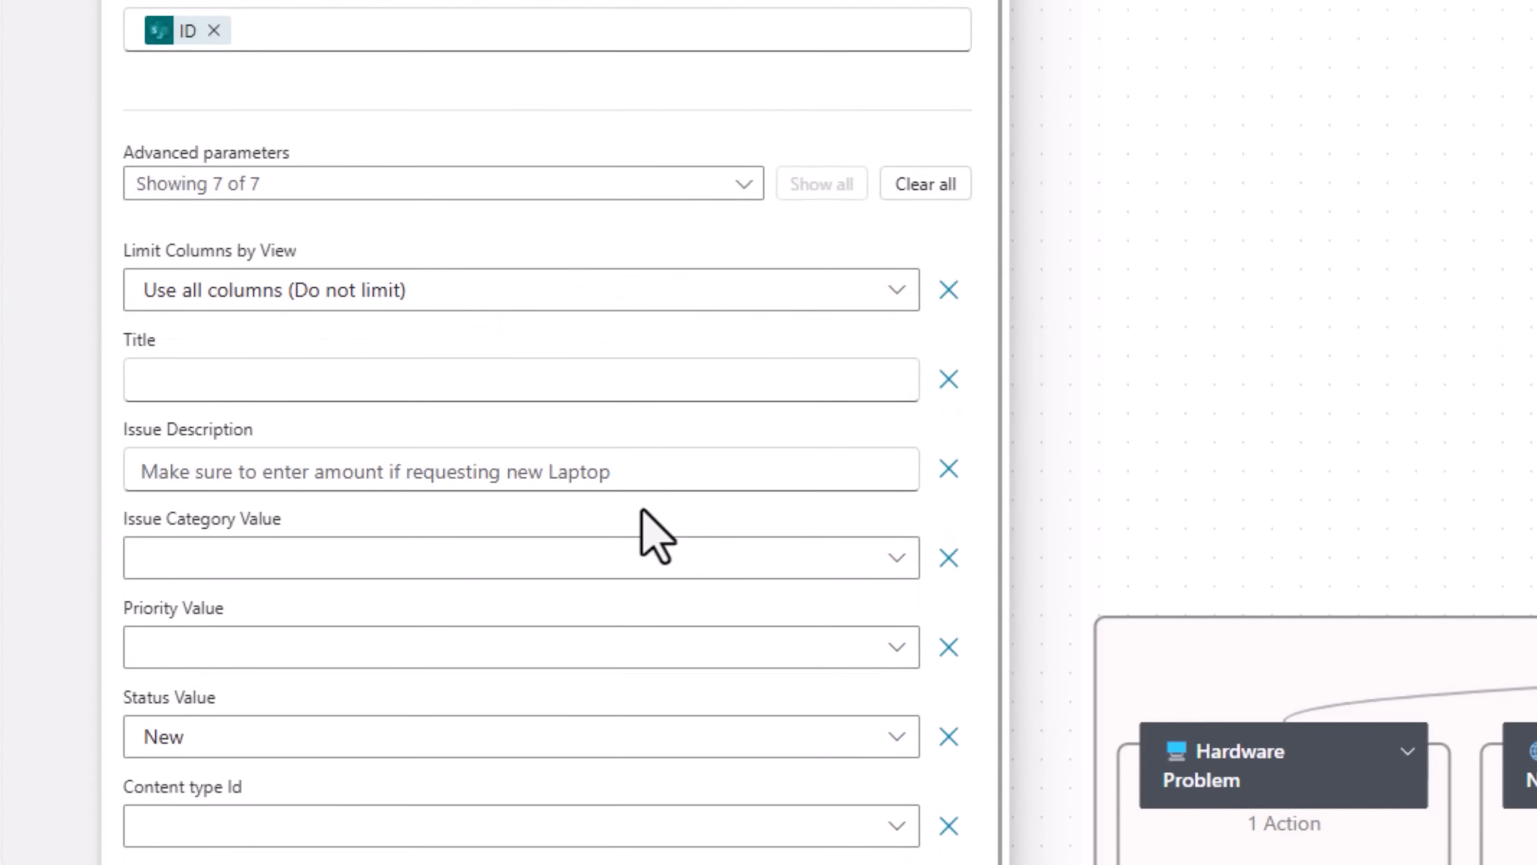
click(862, 664)
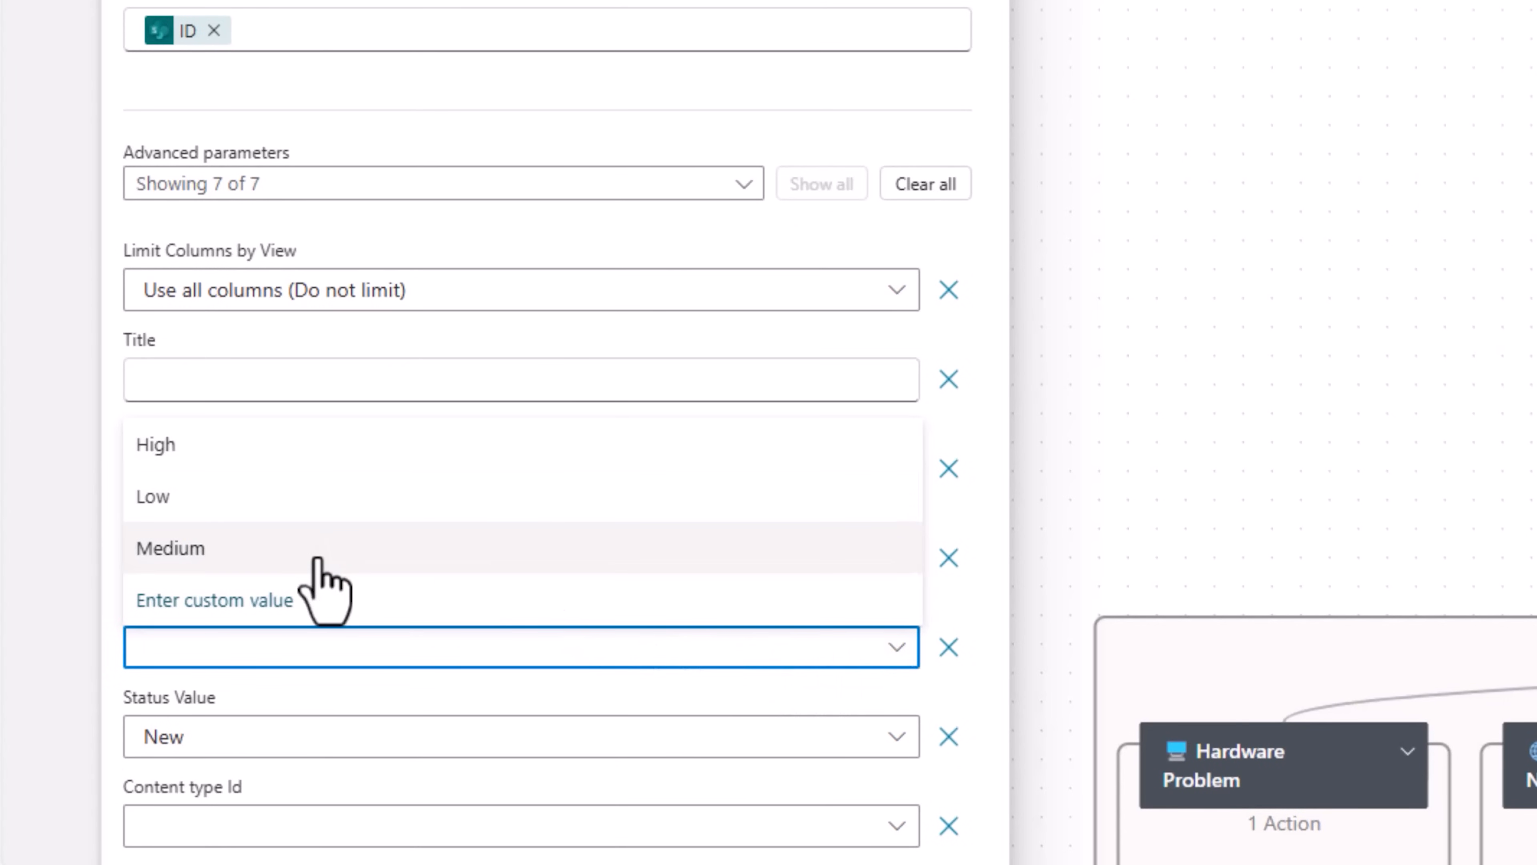
click(313, 605)
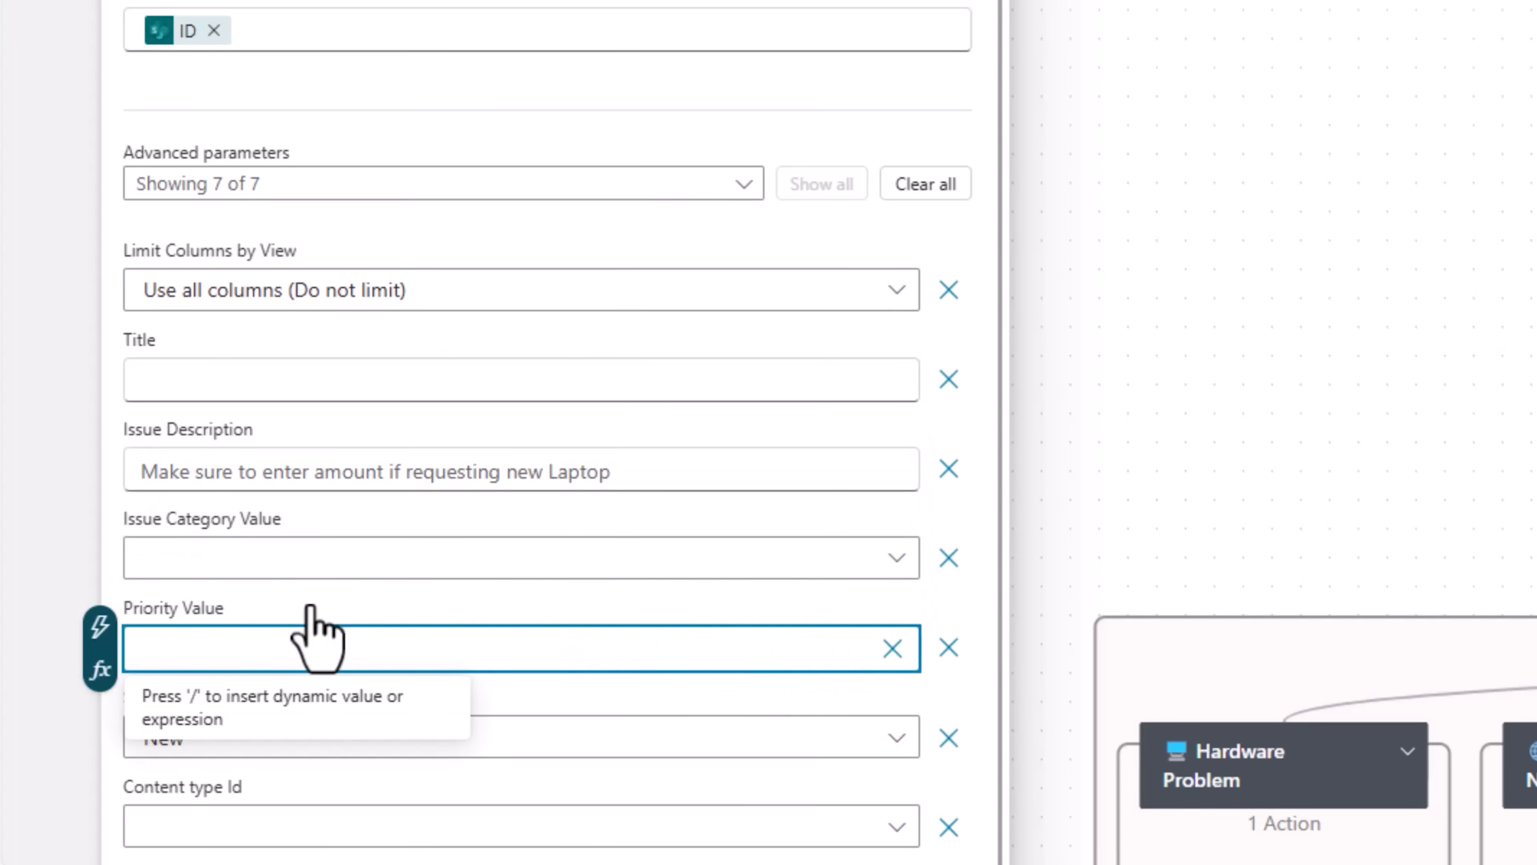
click(99, 630)
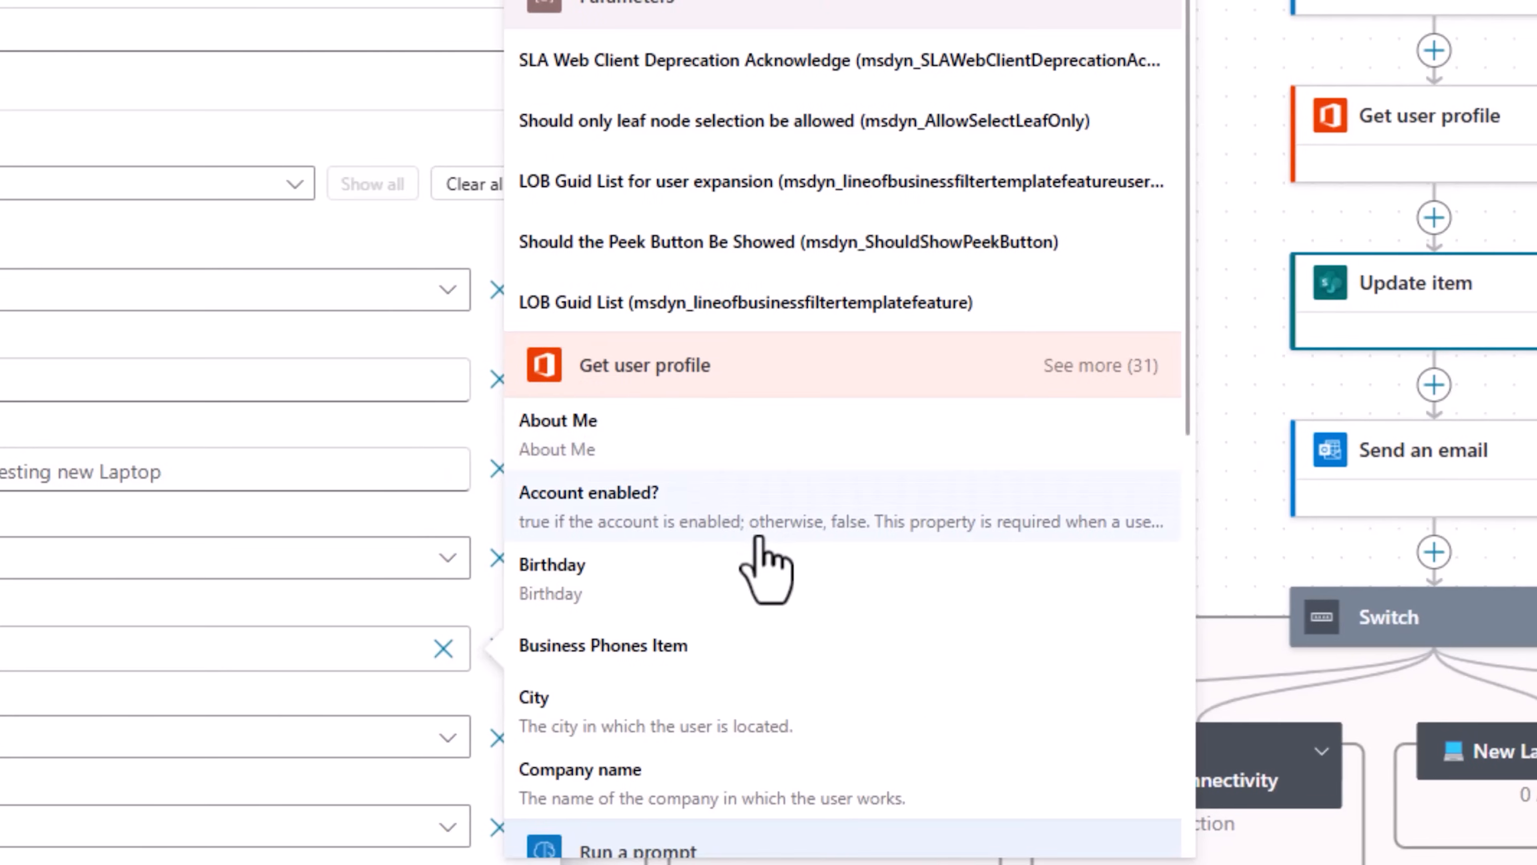
scroll(757, 569, down, 6)
scroll(743, 537, down, 2)
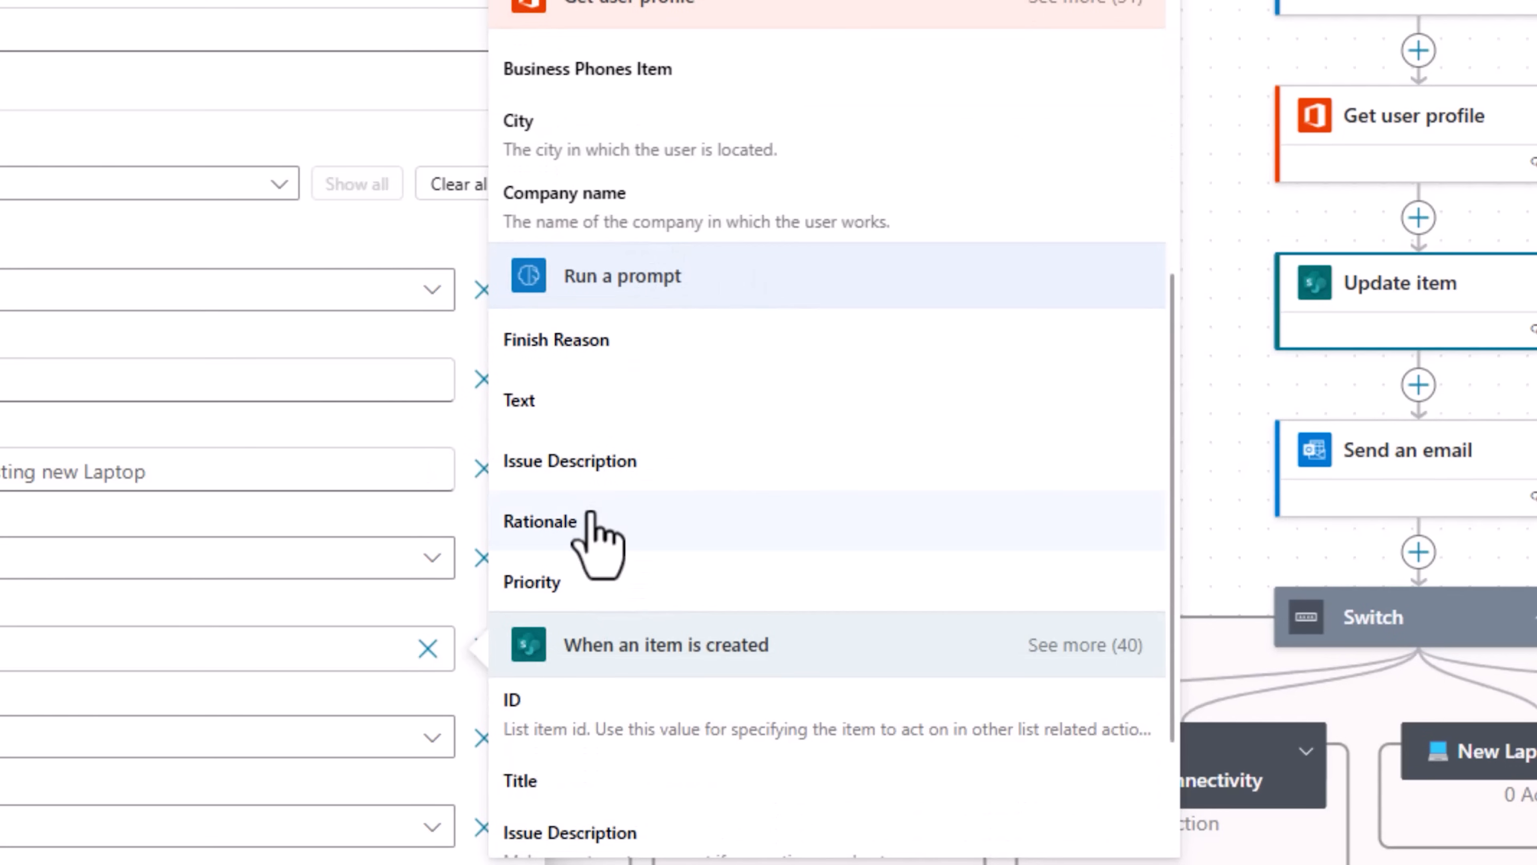
click(611, 606)
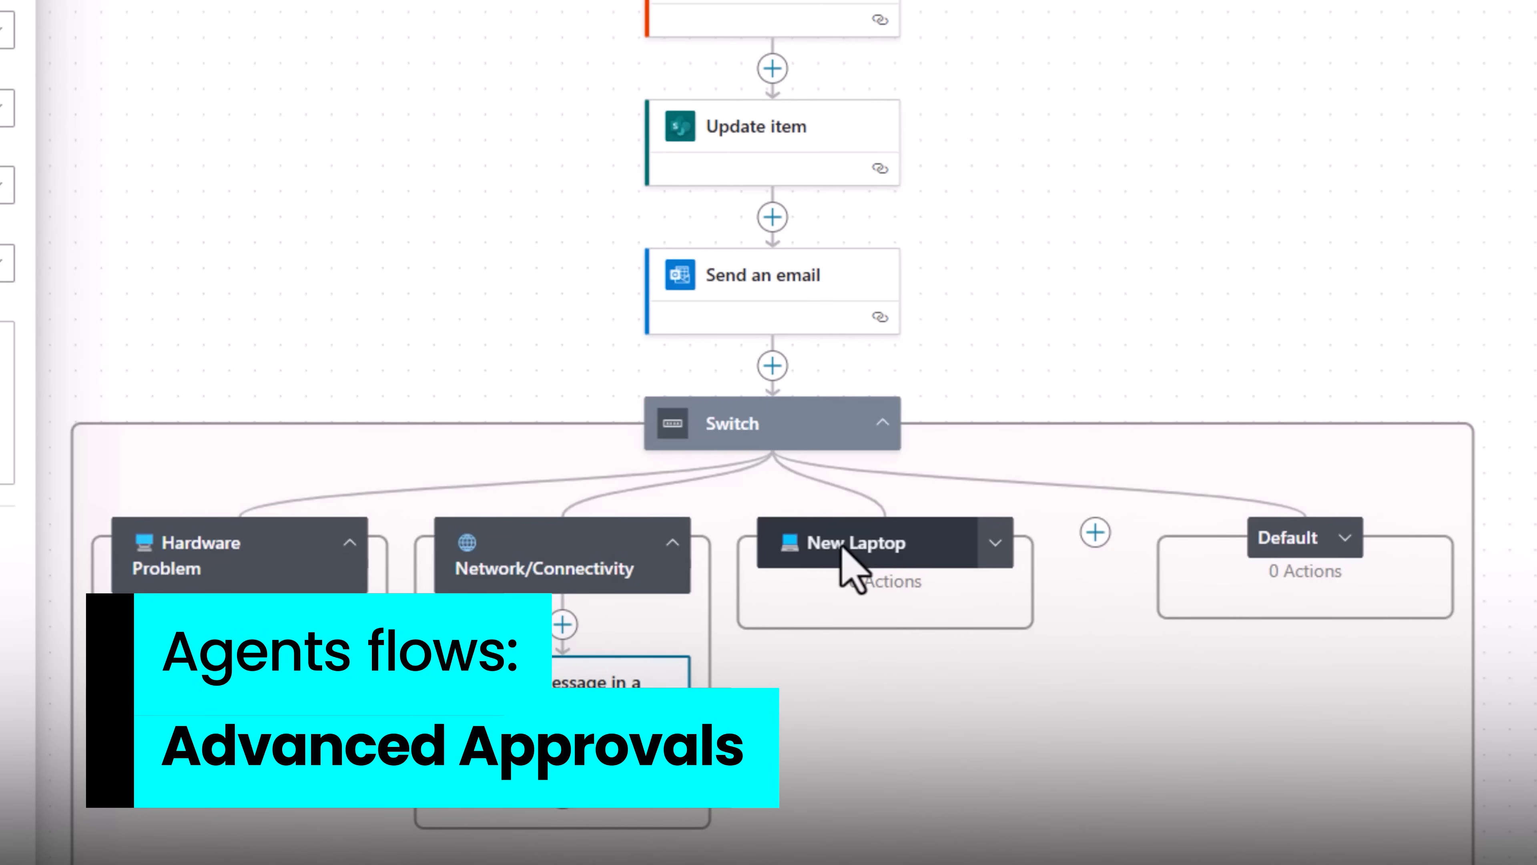
Step: Add a Human in the loop "Start and wait for an advanced approval" action to the New Laptop case
click(996, 543)
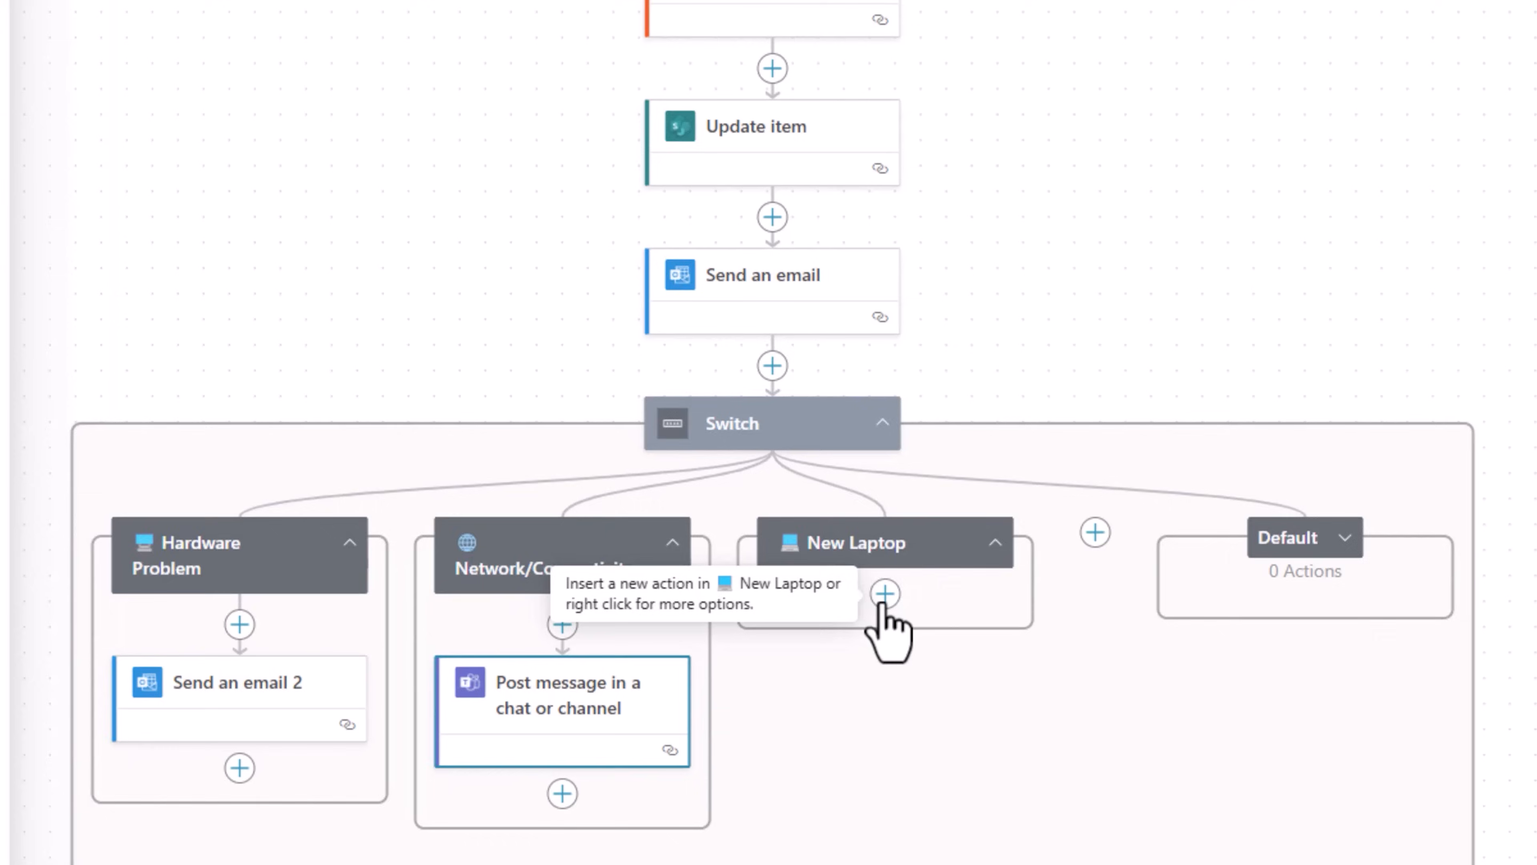
click(884, 595)
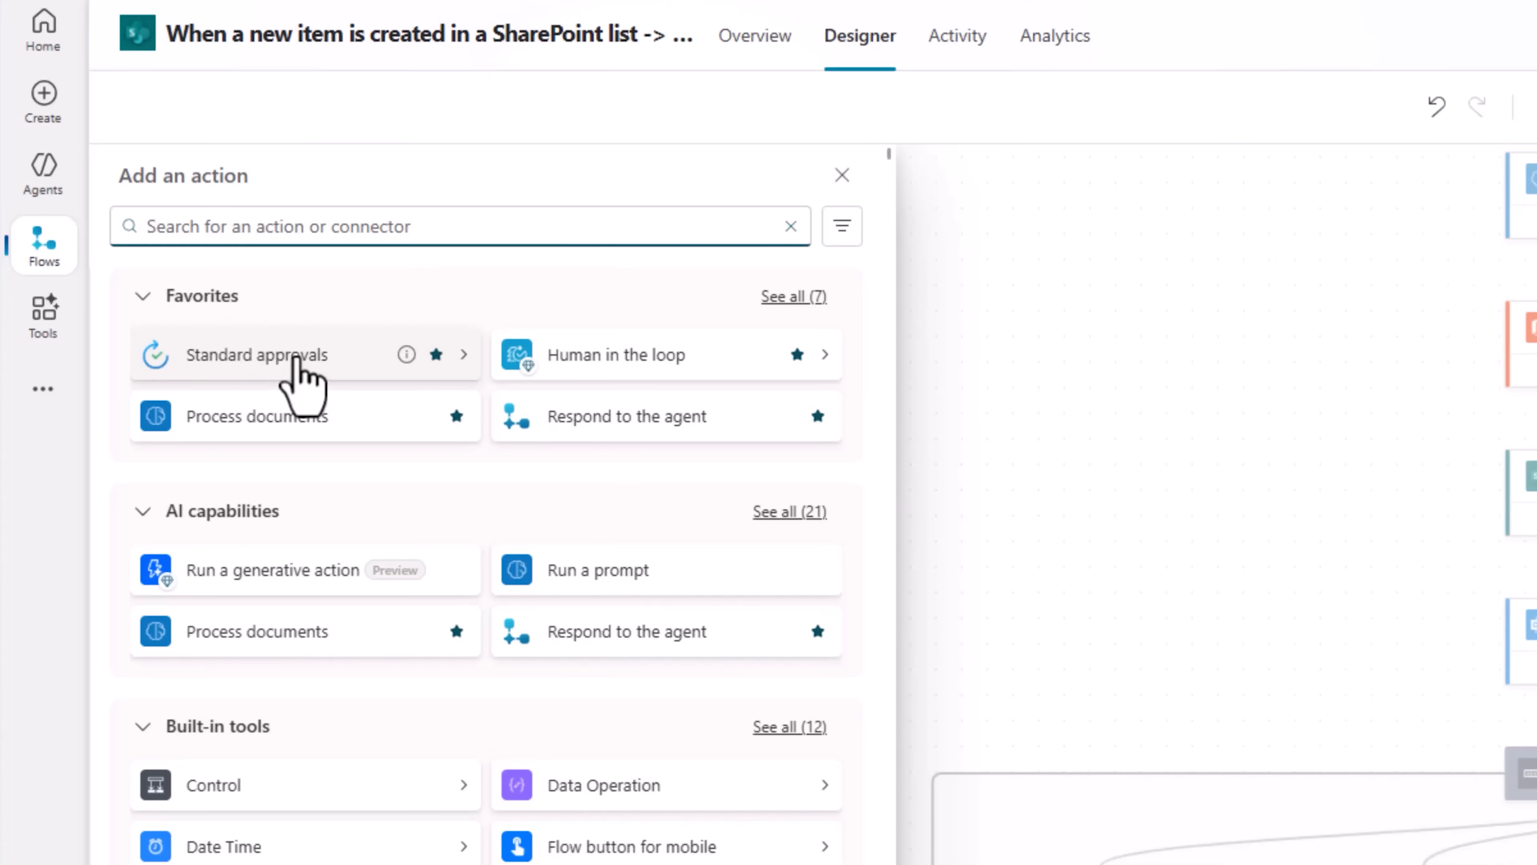
text(advanced approvals)
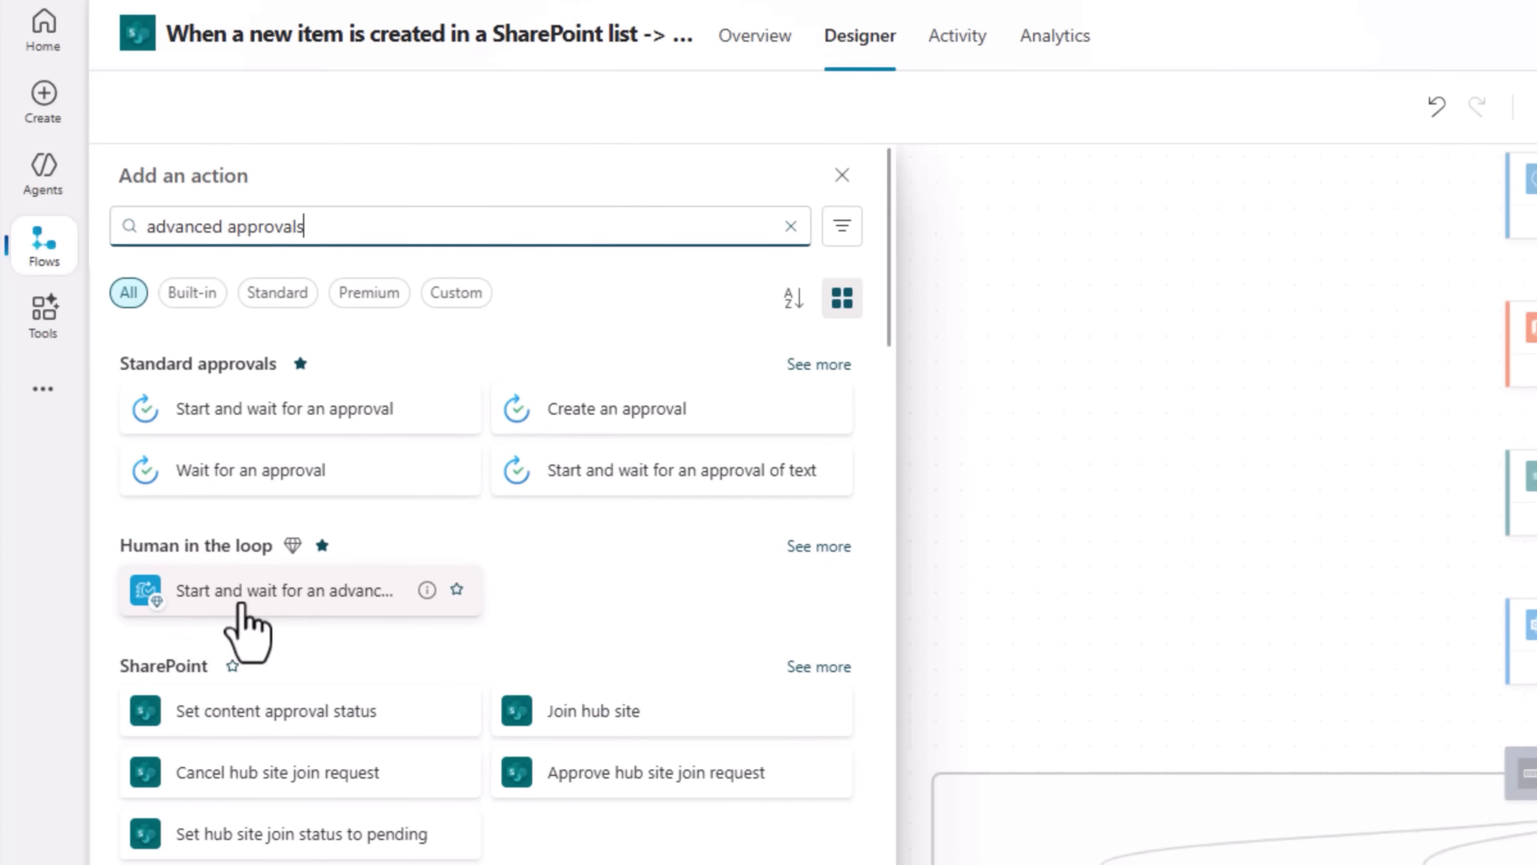
click(243, 604)
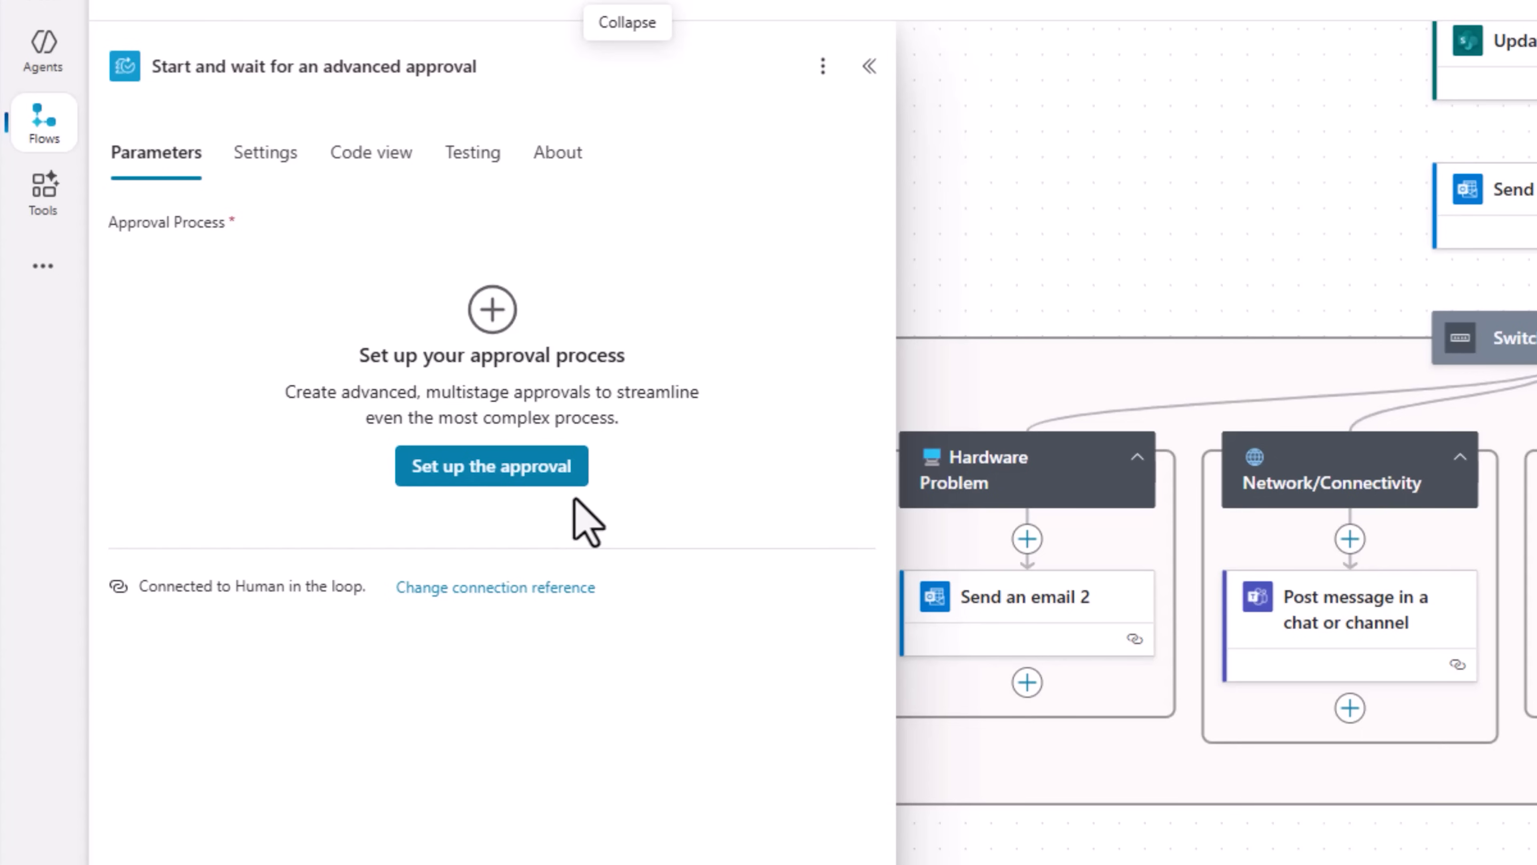
Step: Start setting up the approval process with a first stage named Manager Approval
click(507, 472)
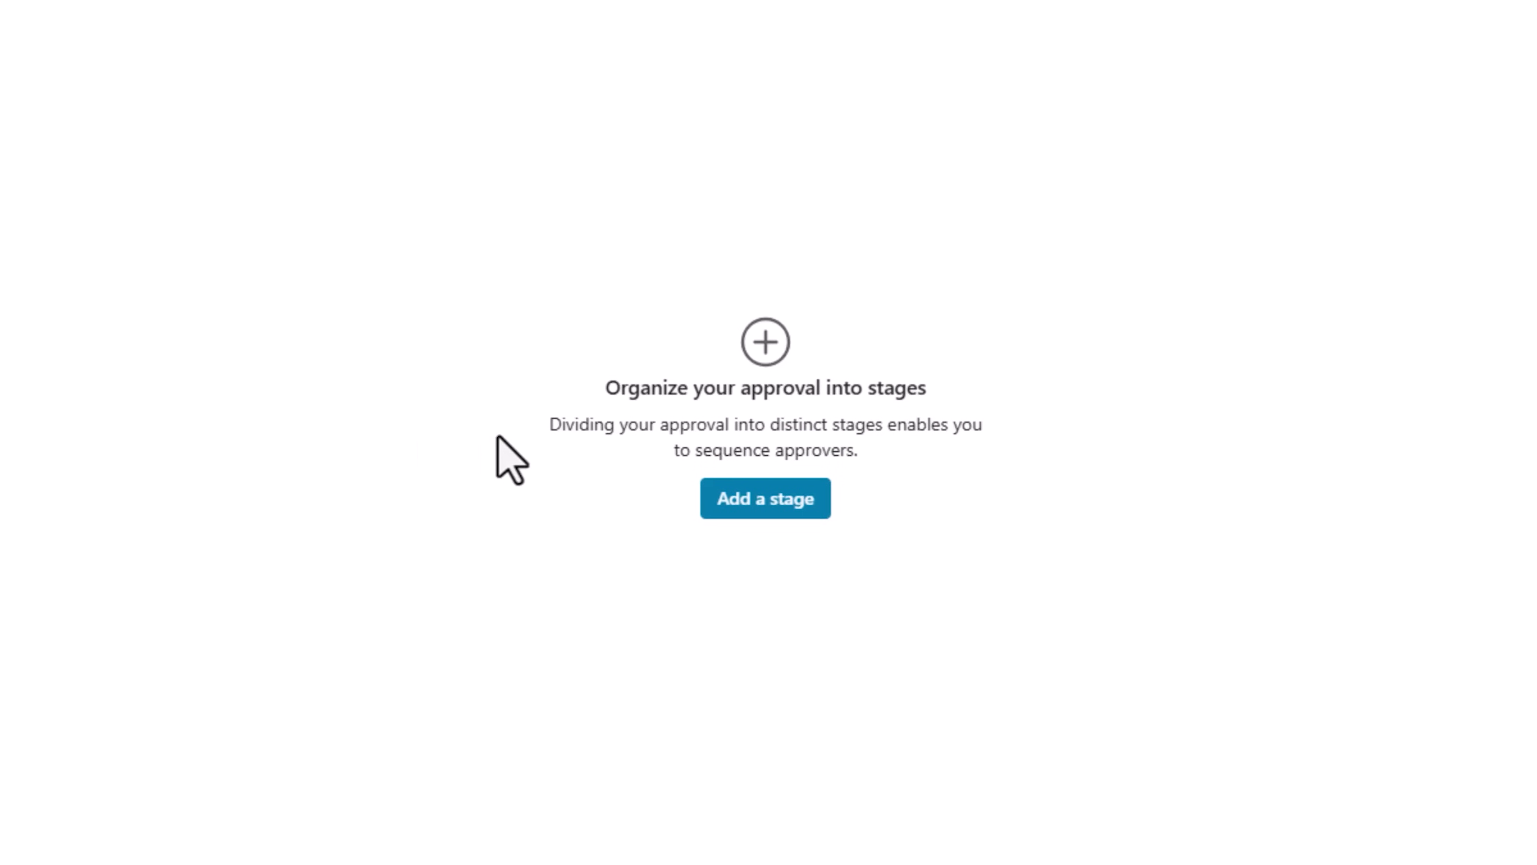
click(750, 496)
click(549, 407)
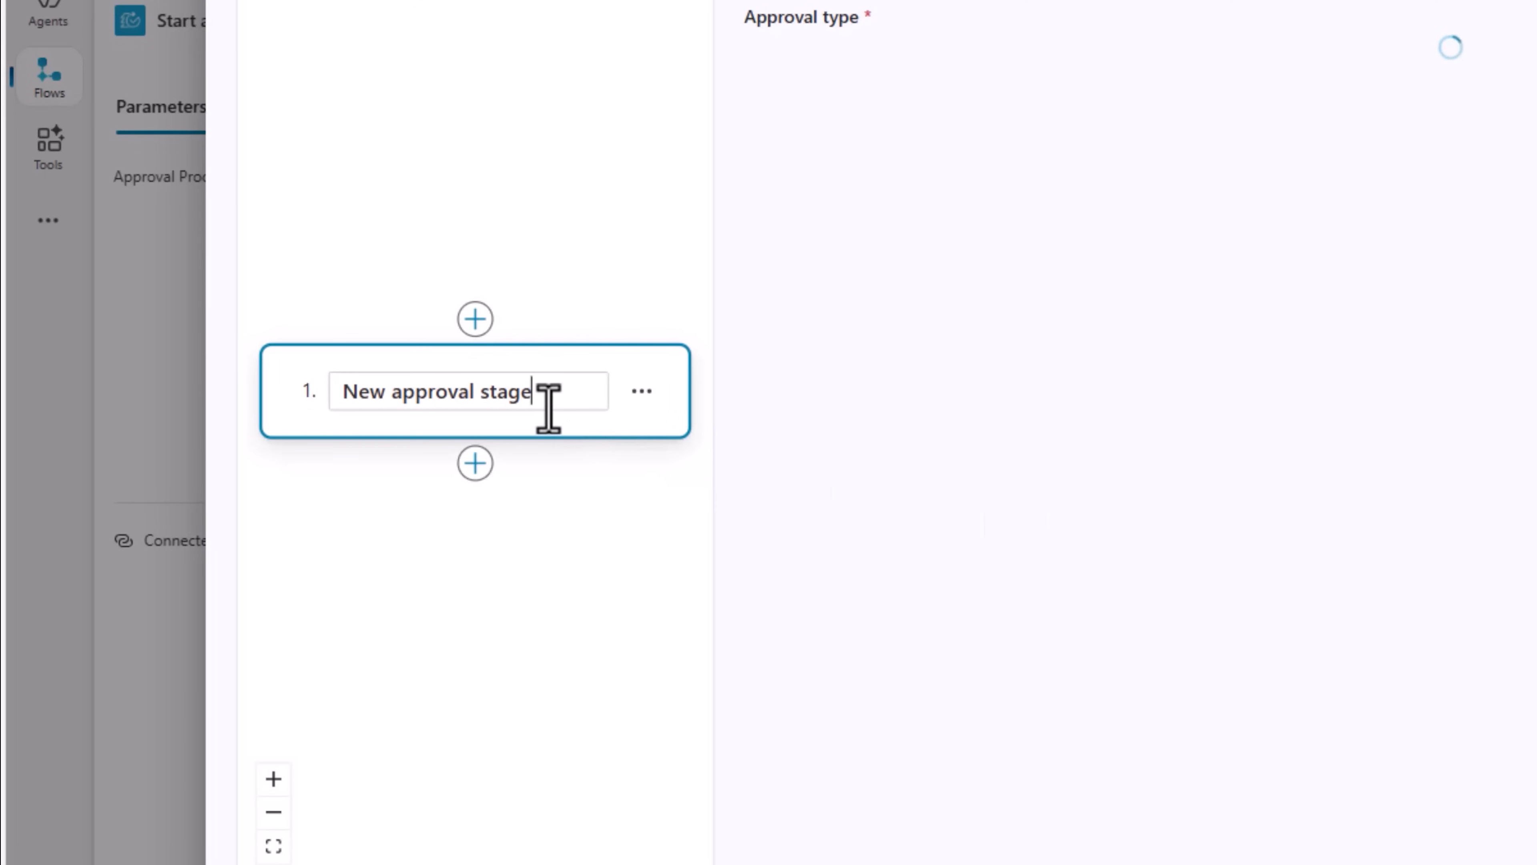
drag(548, 406, 274, 370)
text(Manager)
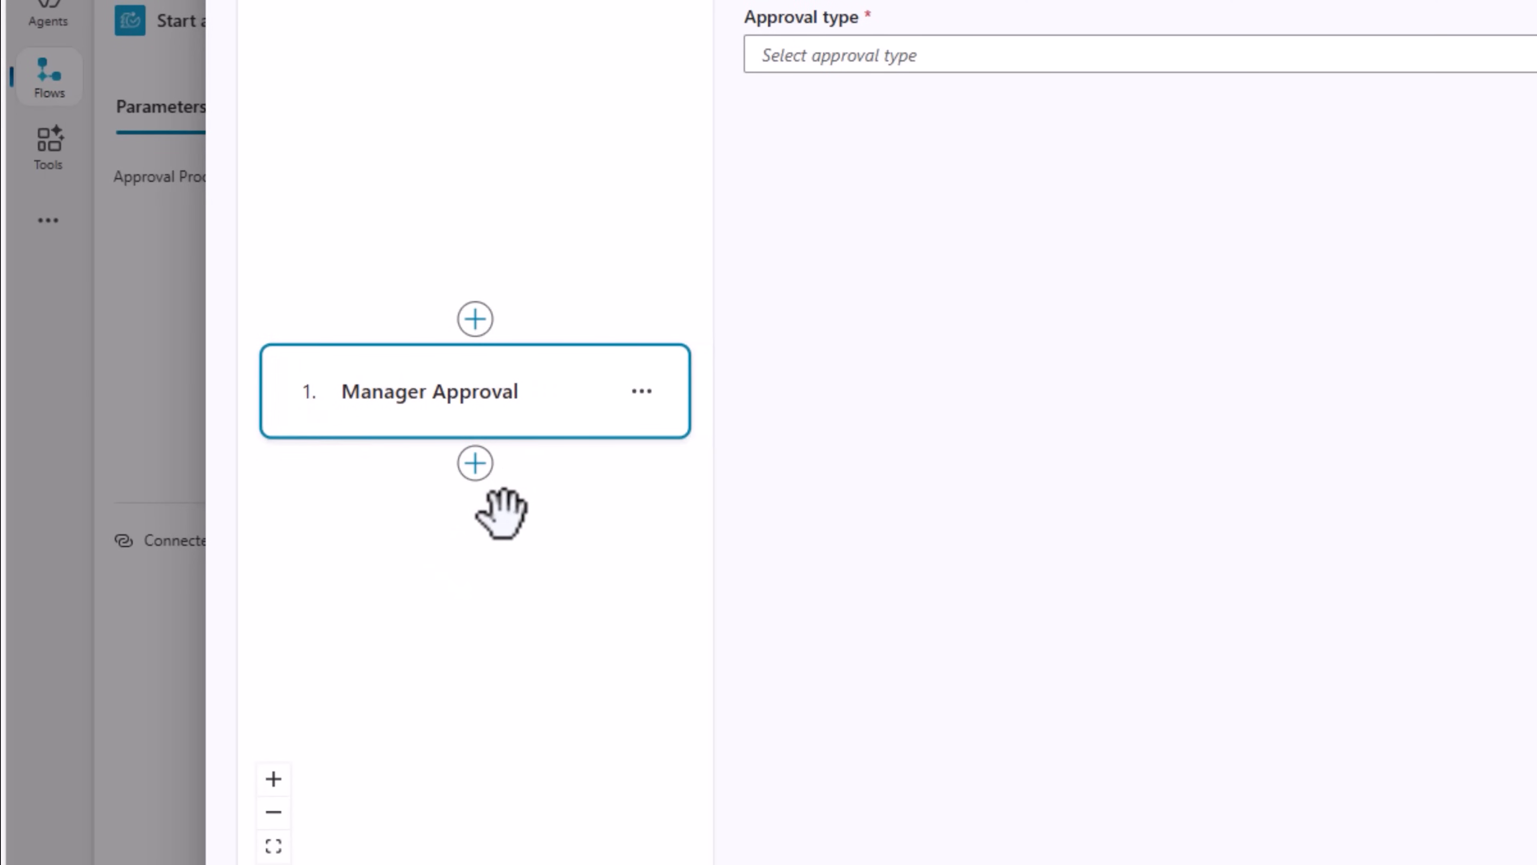
Step: Add a second approval stage named Procurement Admin Approval below Manager Approval
click(479, 479)
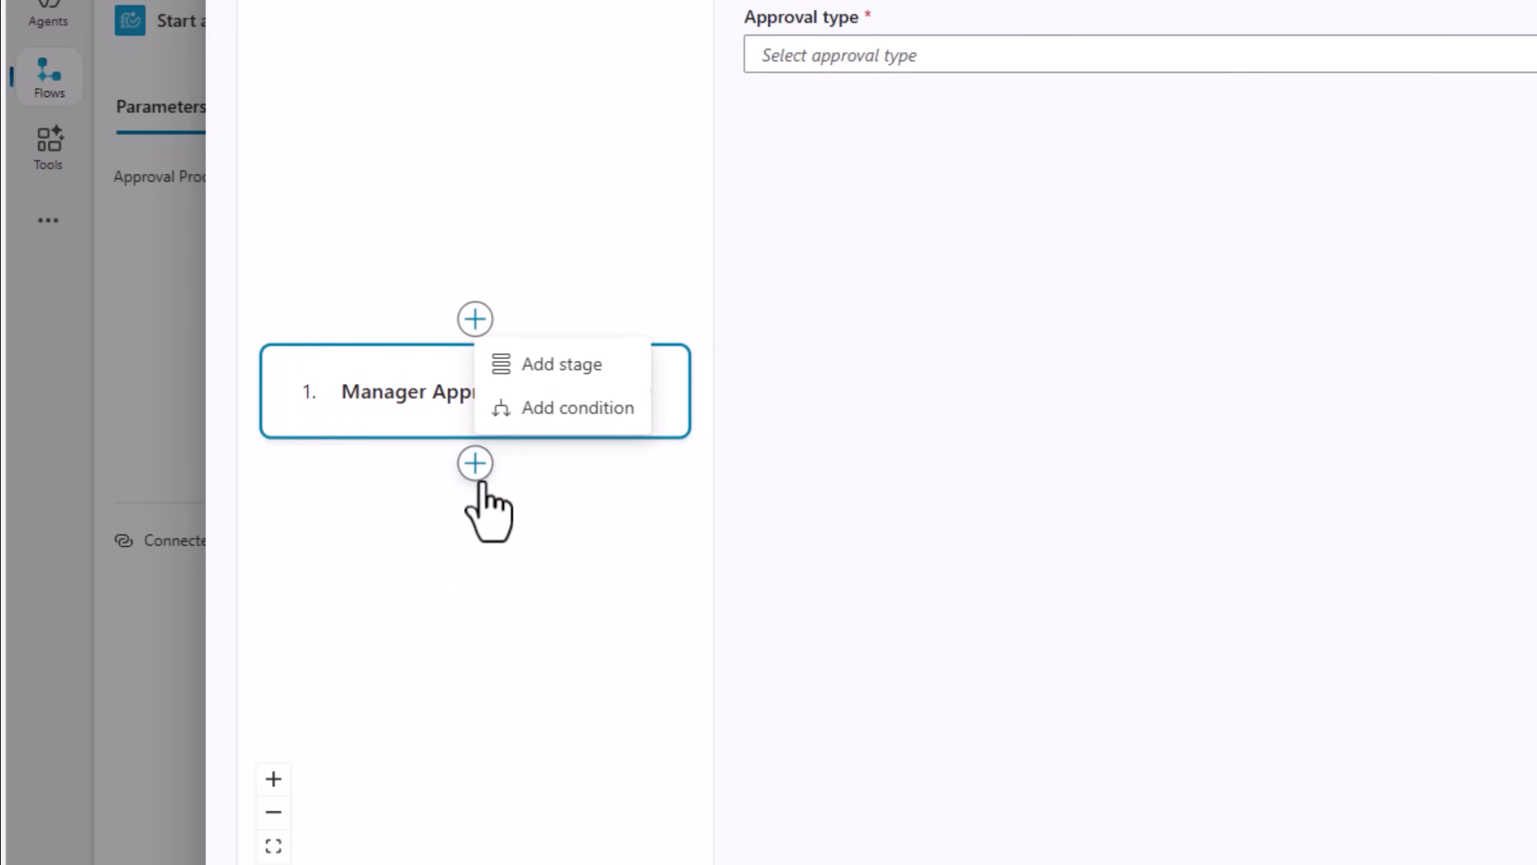
click(533, 372)
drag(532, 465, 312, 466)
text(Procurement Admin Approval)
click(381, 581)
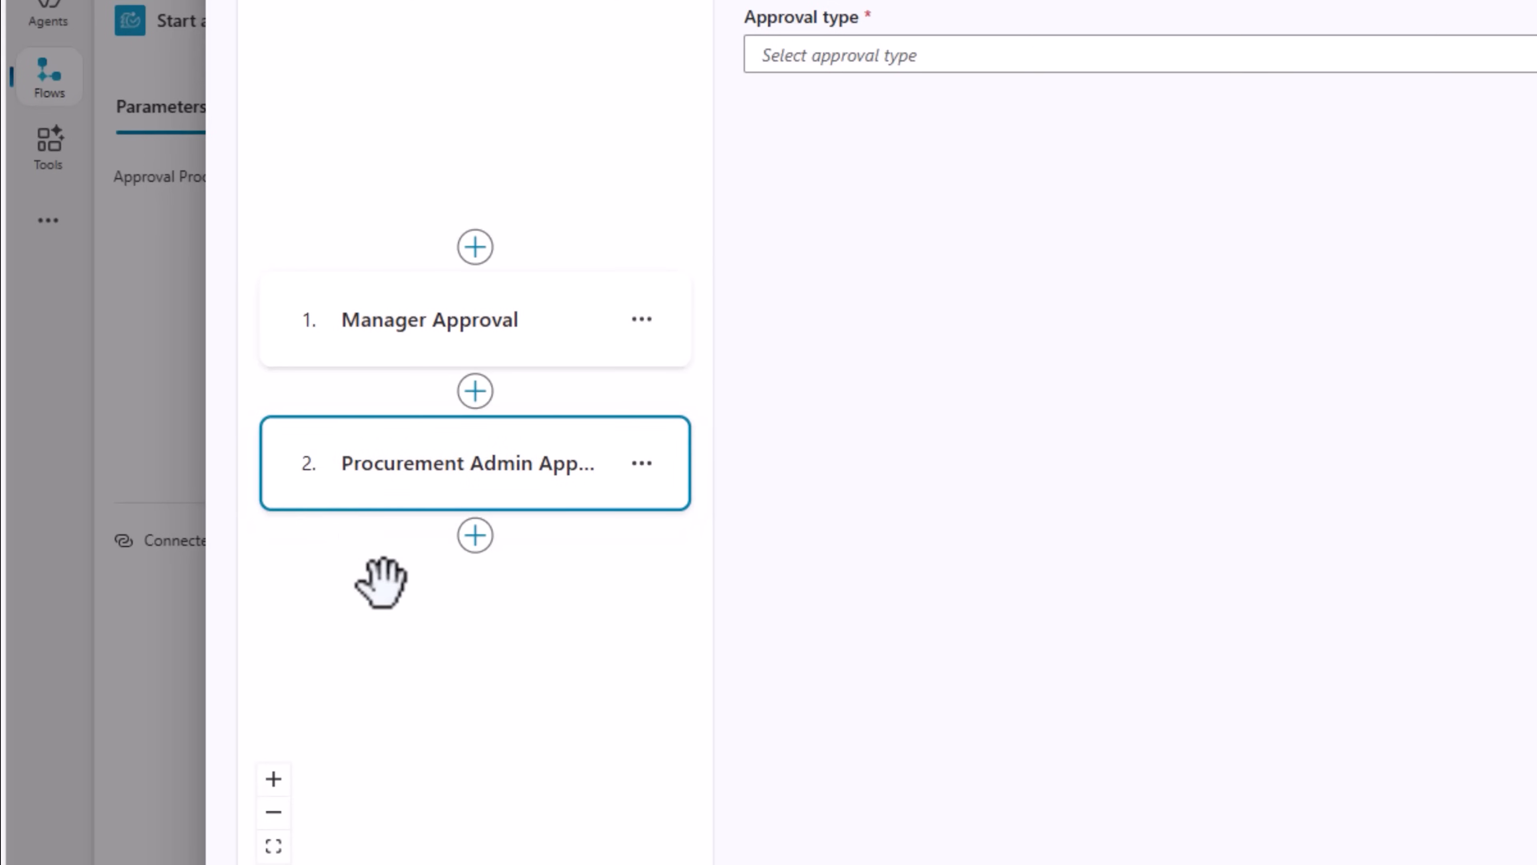
Step: Try an If/else condition ahead of Manager Approval, look through its available actions, and delete the condition
click(475, 248)
click(557, 339)
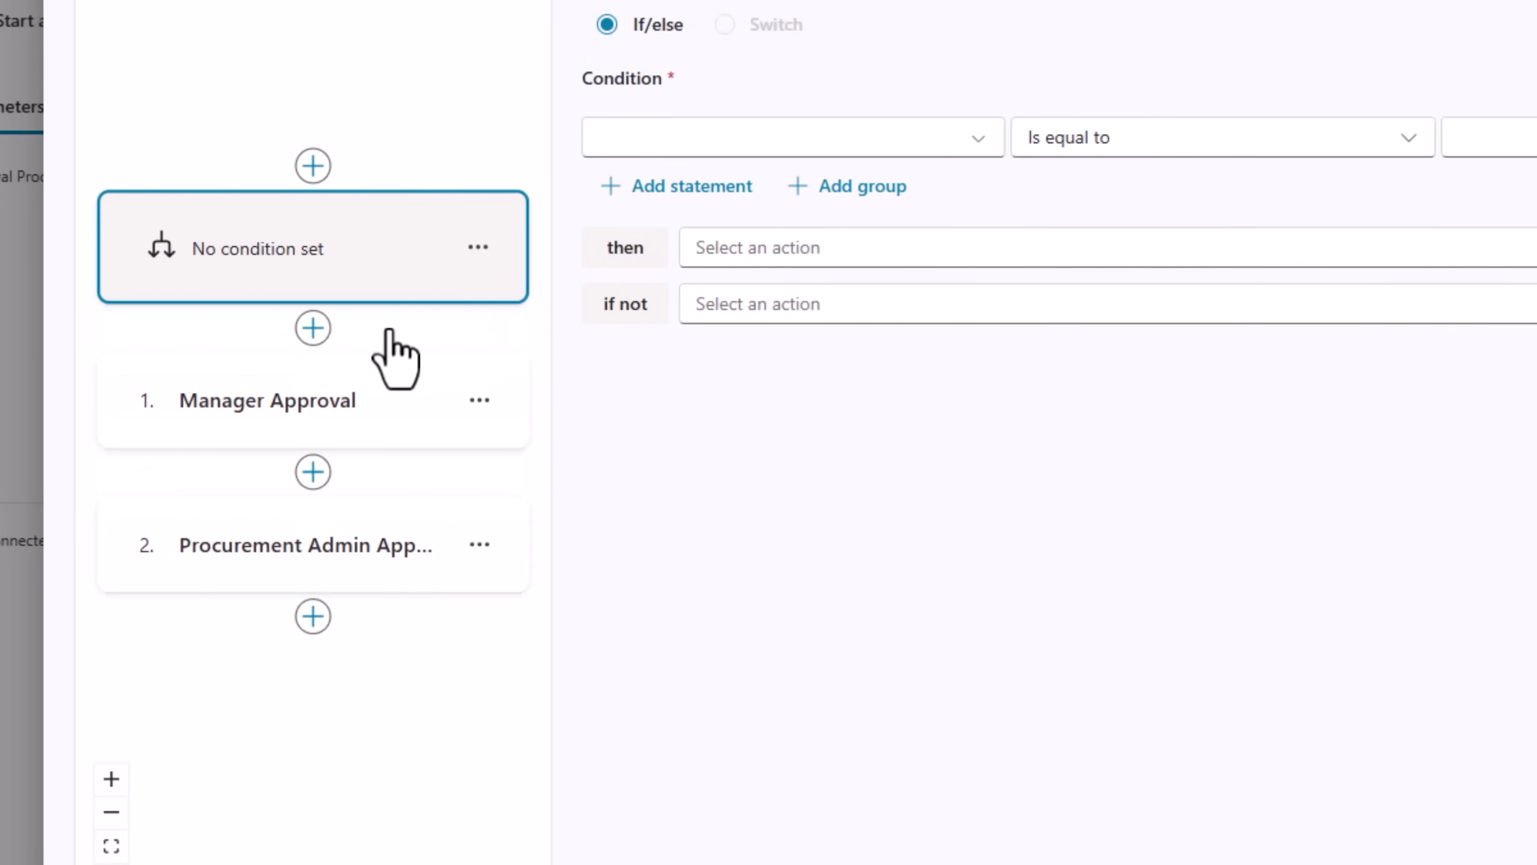
click(1047, 248)
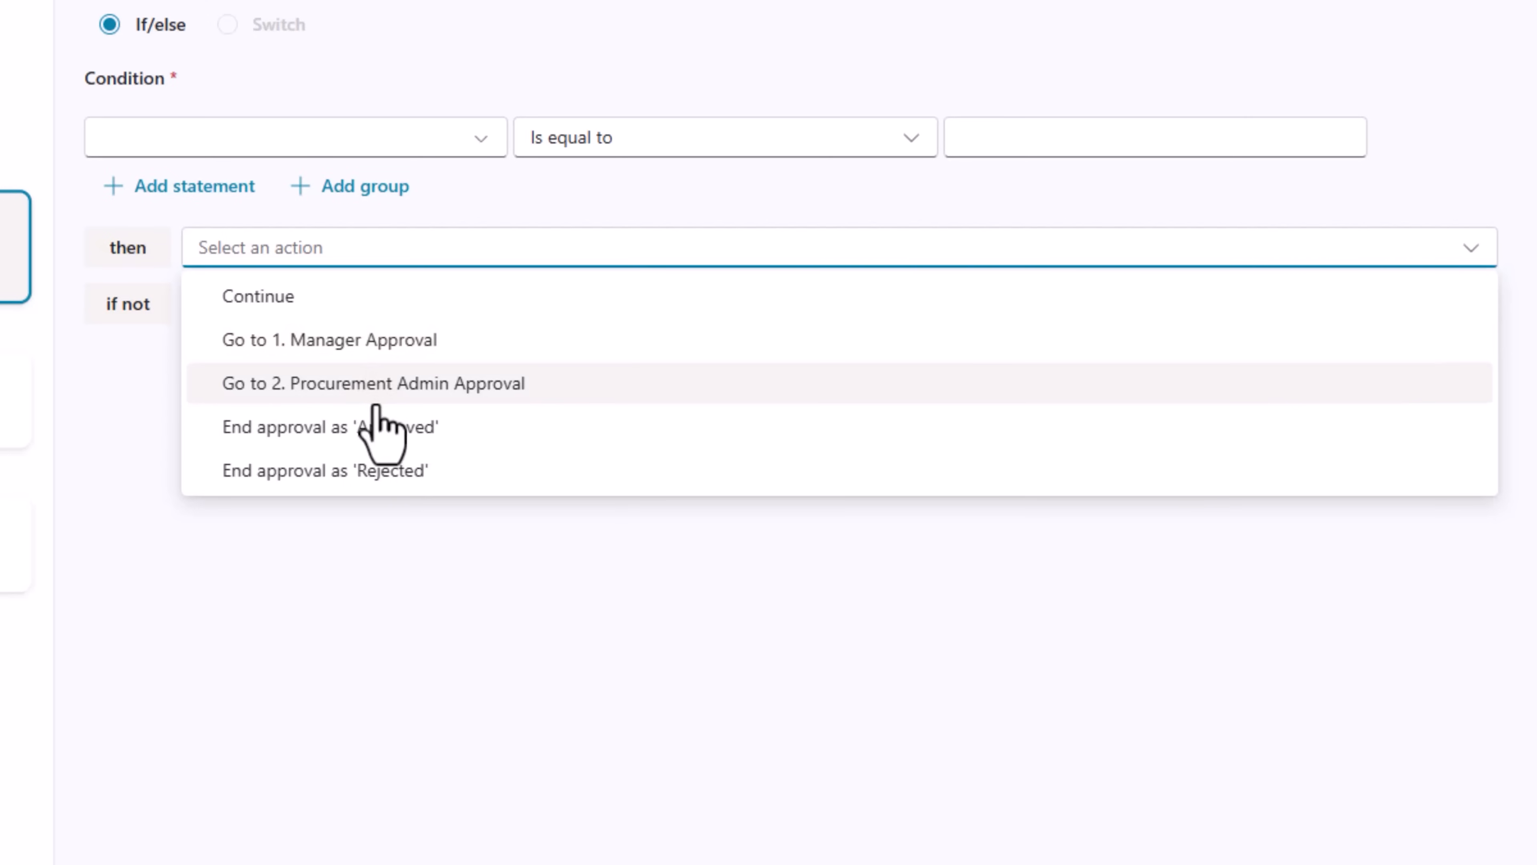
click(497, 663)
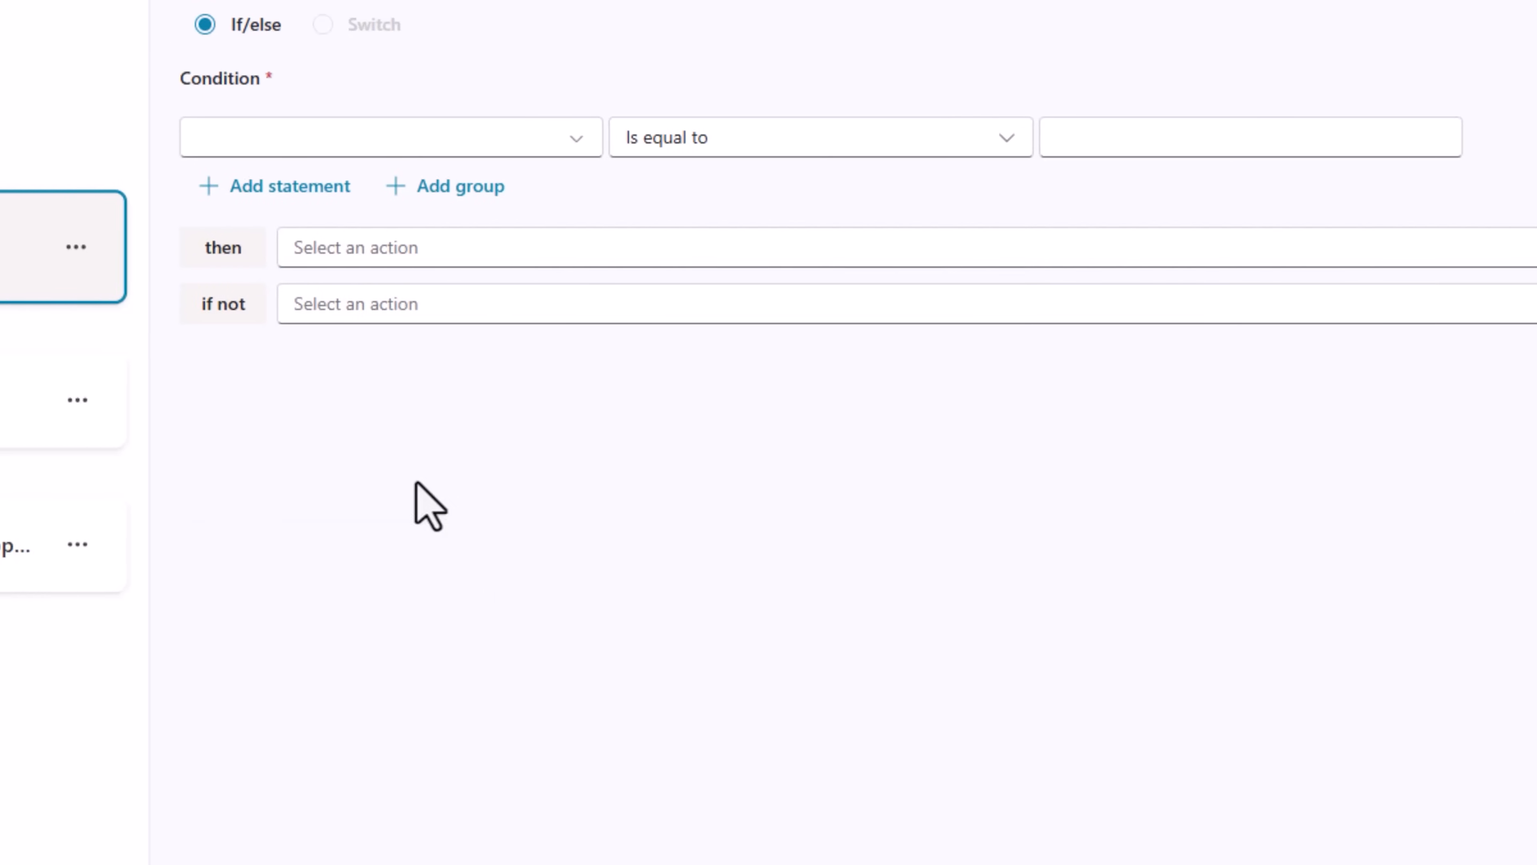
click(638, 247)
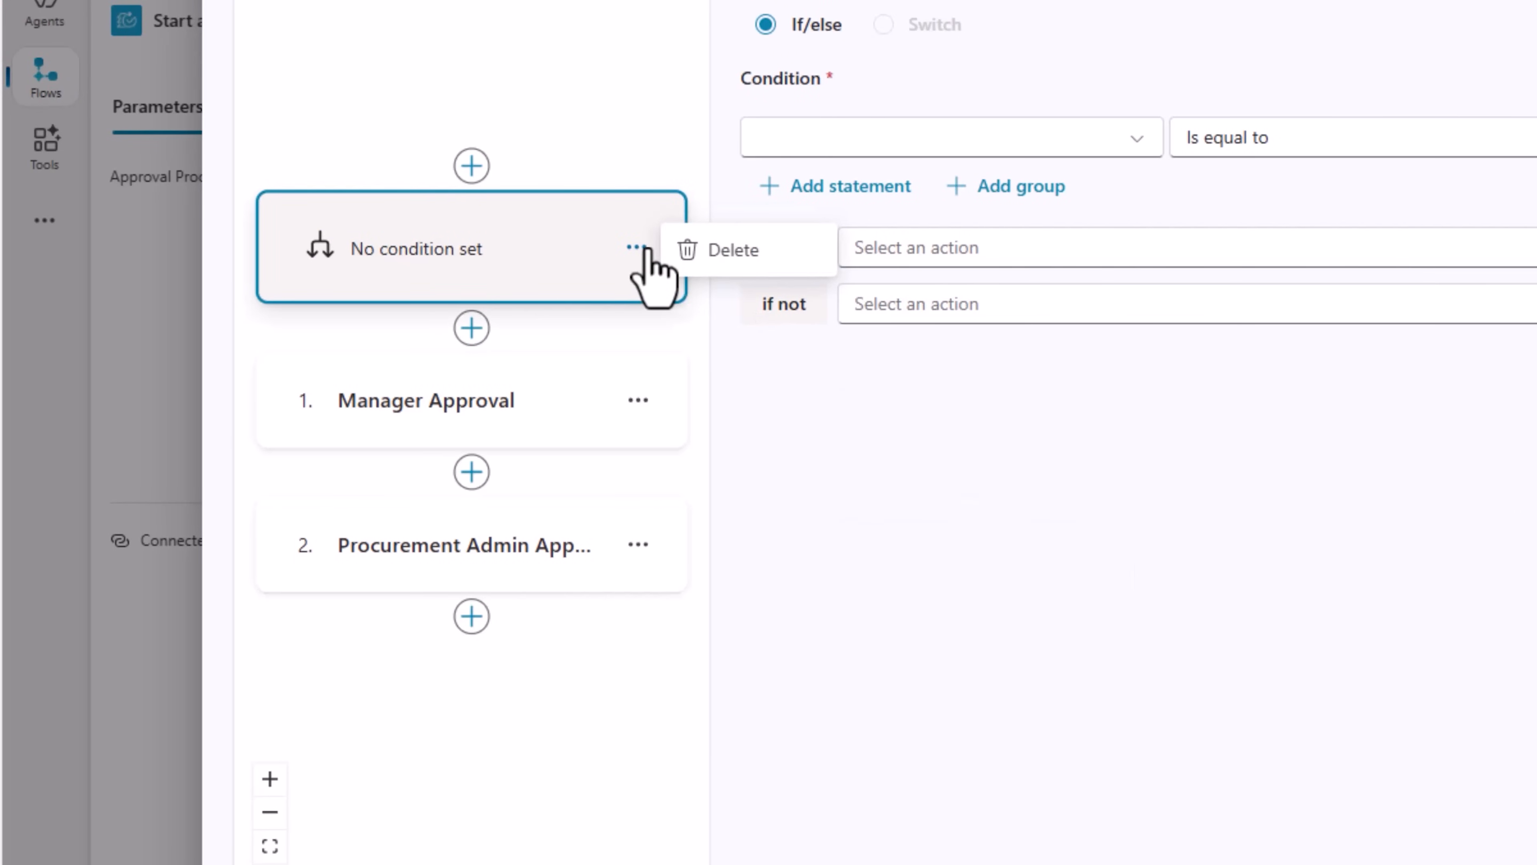
click(736, 248)
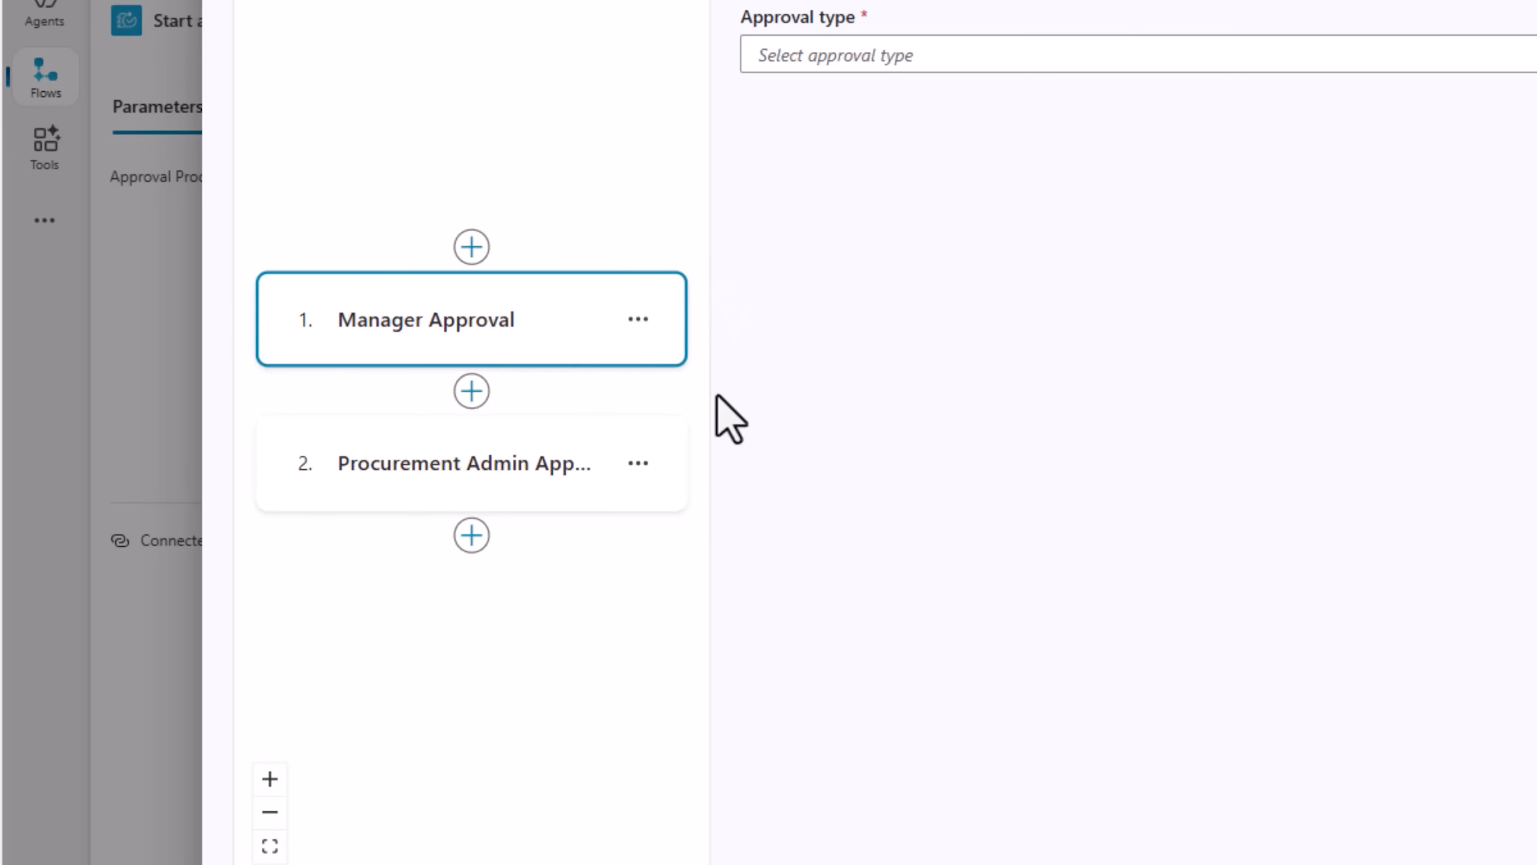
Step: Set the Manager Approval stage's approval type to "Approve/Reject - First to respond"
click(535, 327)
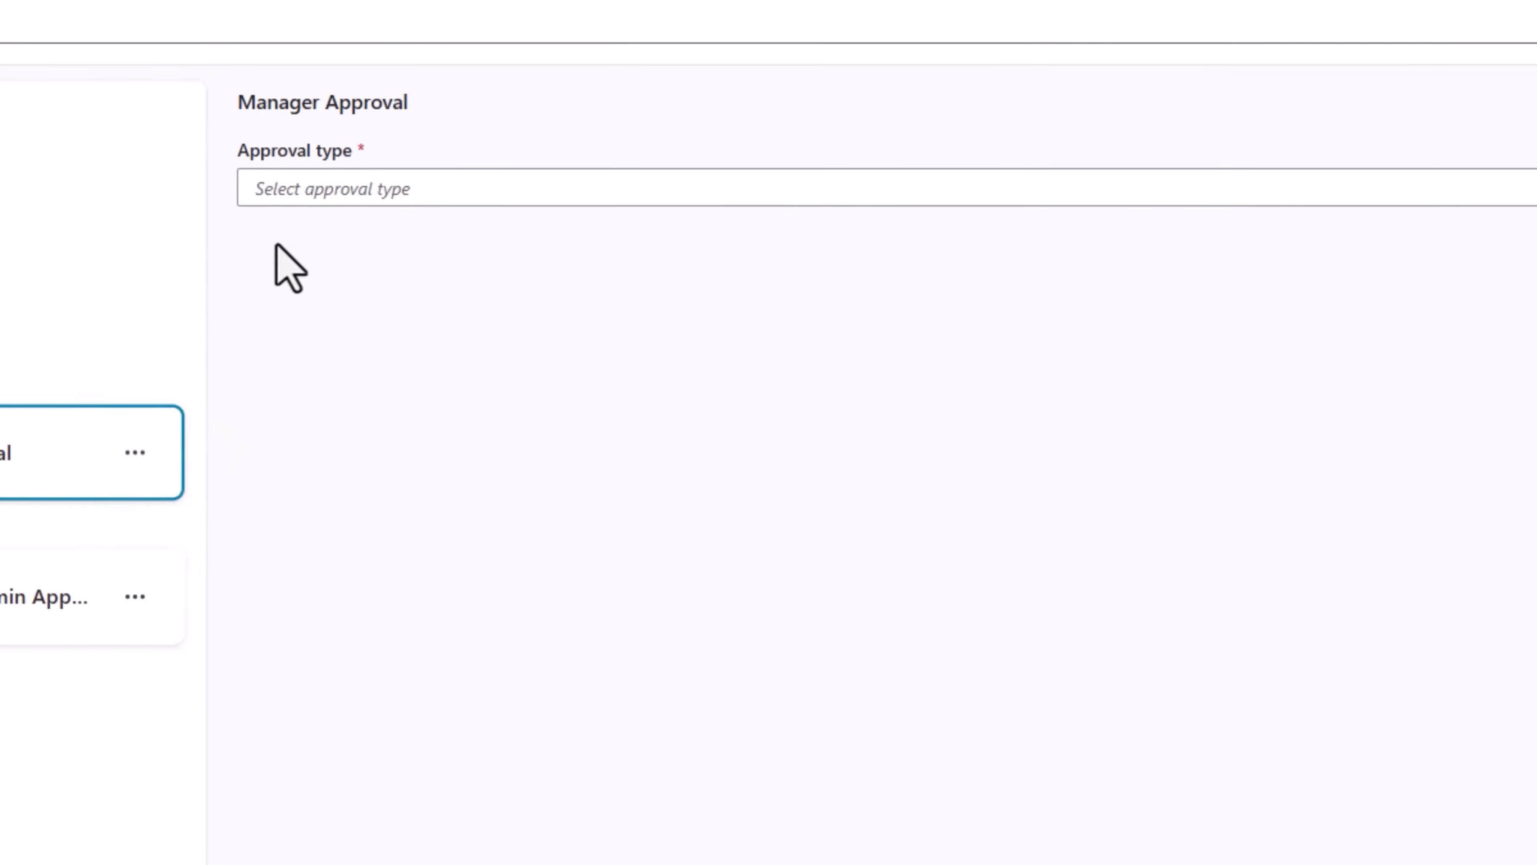
click(814, 60)
click(238, 314)
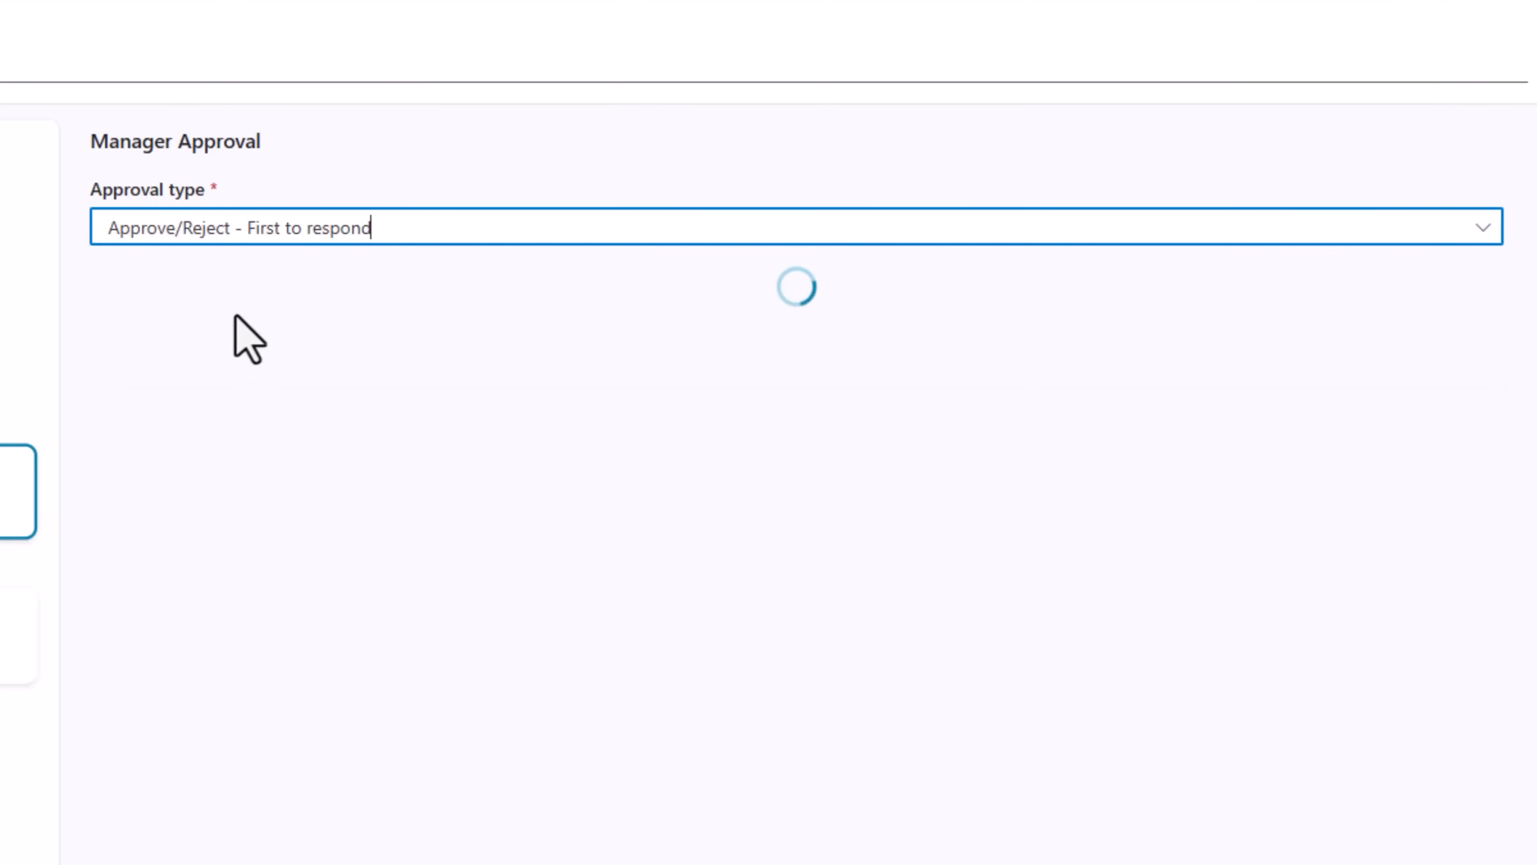
Step: Enter "New Laptop Request has been created by" as the title of the Manager Approval stage
click(235, 316)
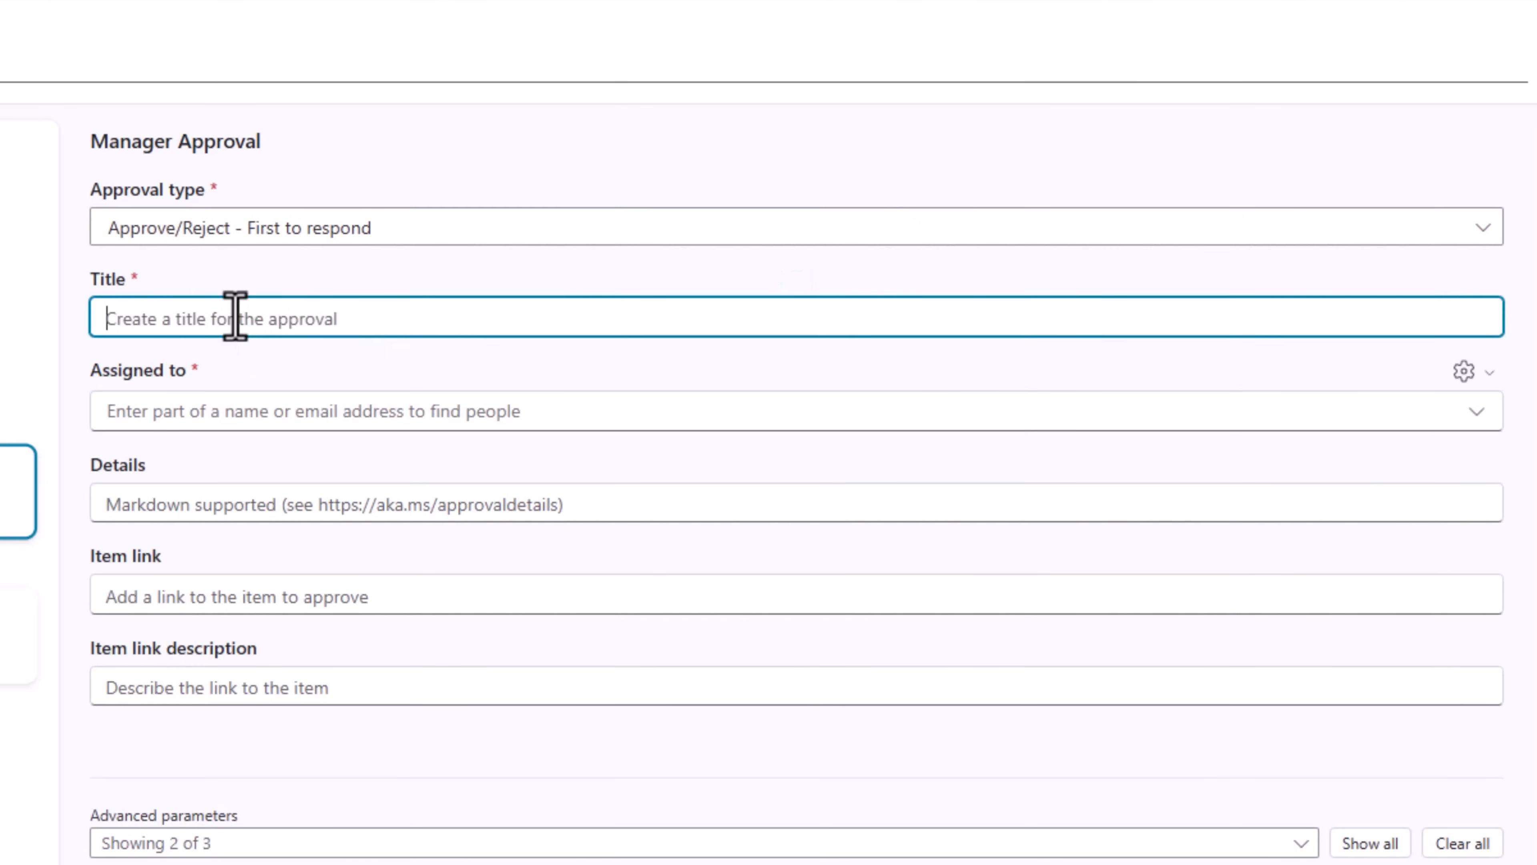
text(New Laptop Request has )
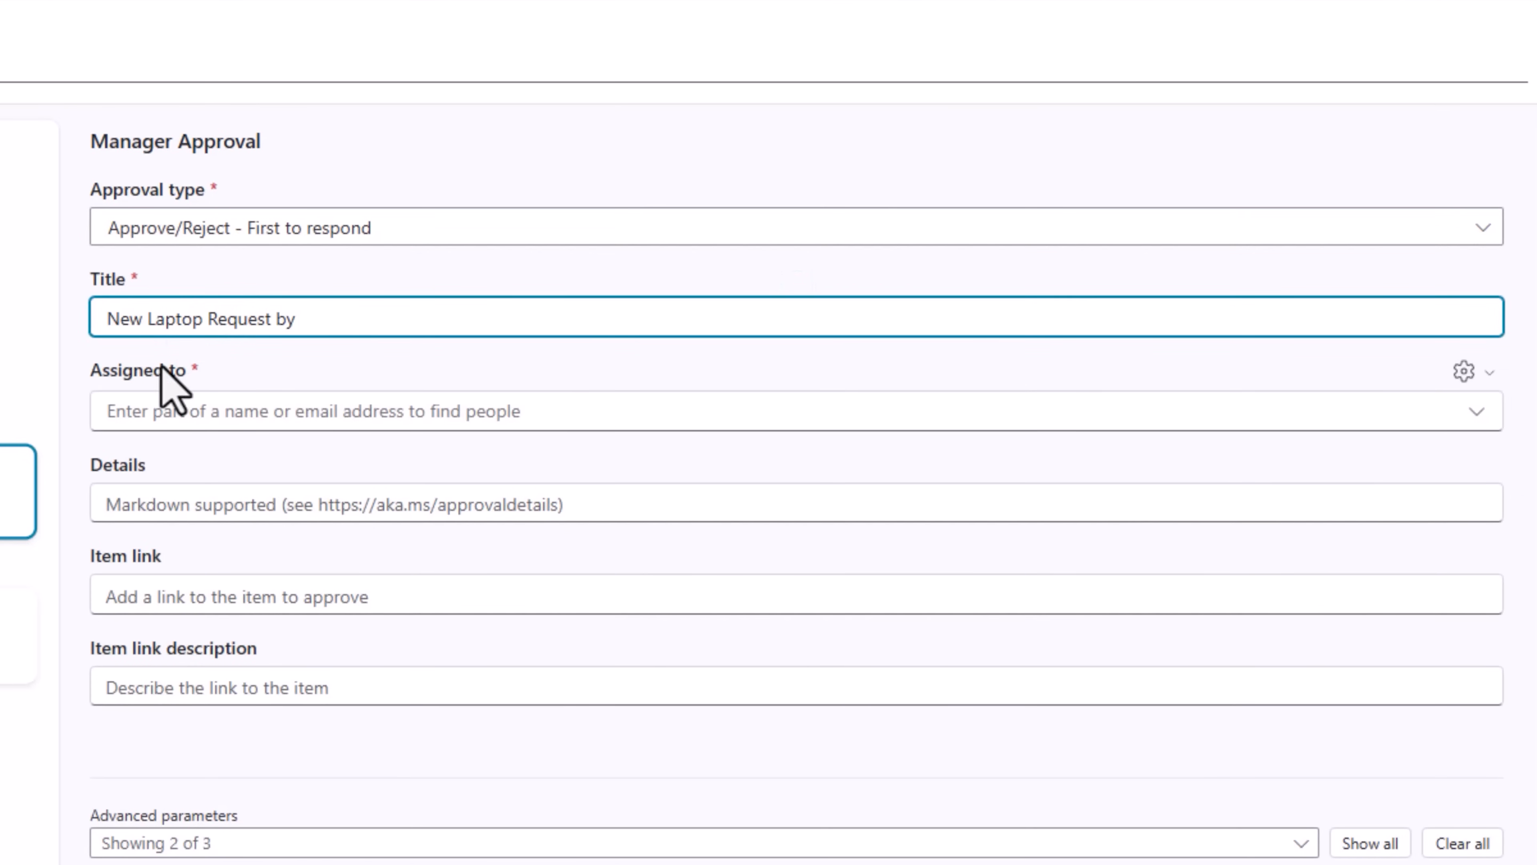
text(been created by)
click(275, 316)
text(has been created)
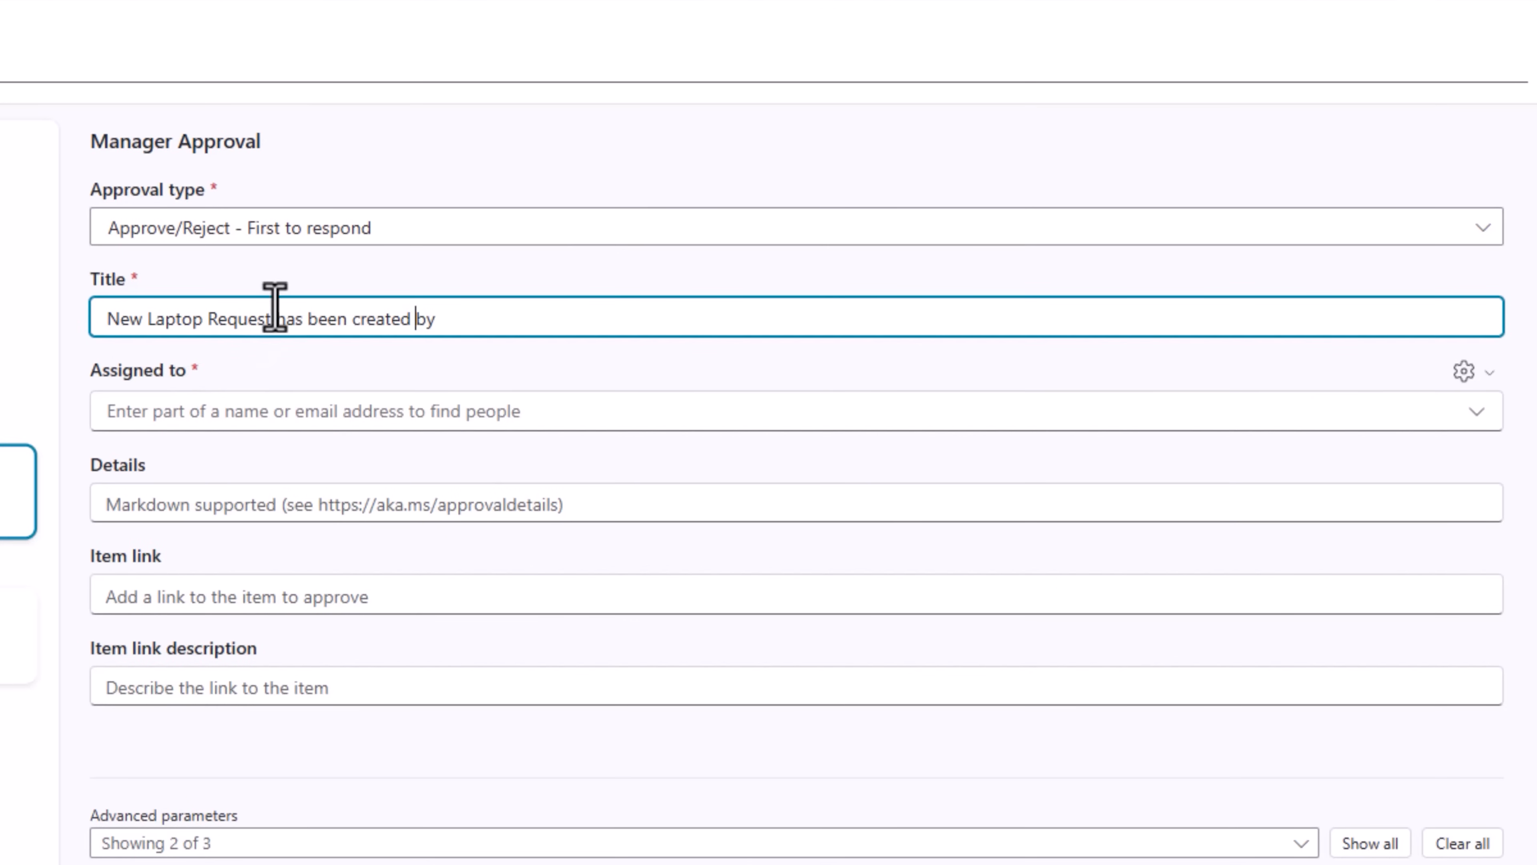
click(471, 315)
Step: Add a String input named UserName to the approval and append ${UserName} to the Manager Approval title
click(1310, 132)
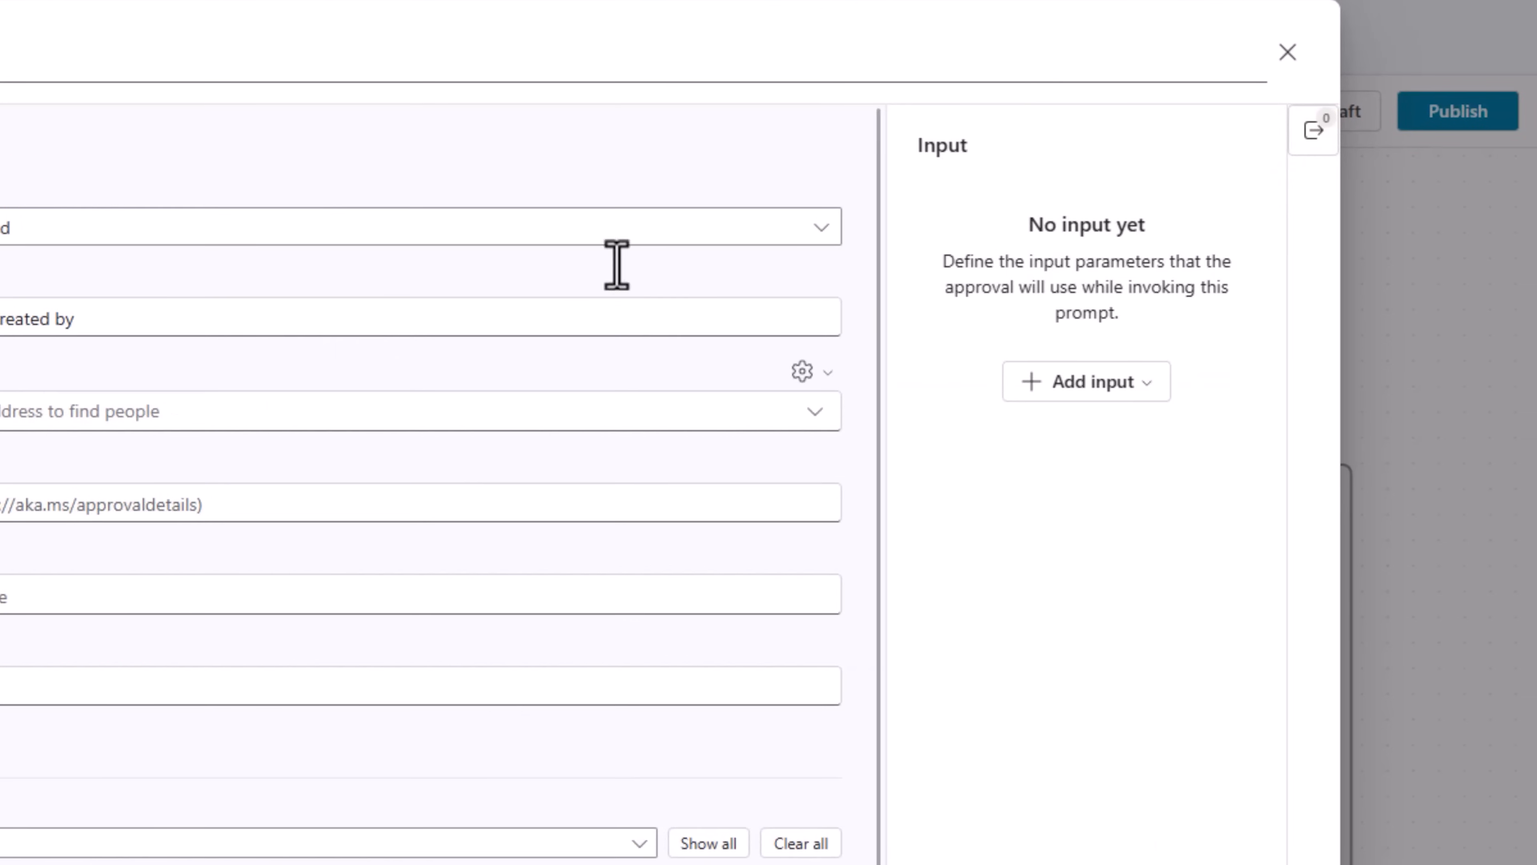
click(1520, 382)
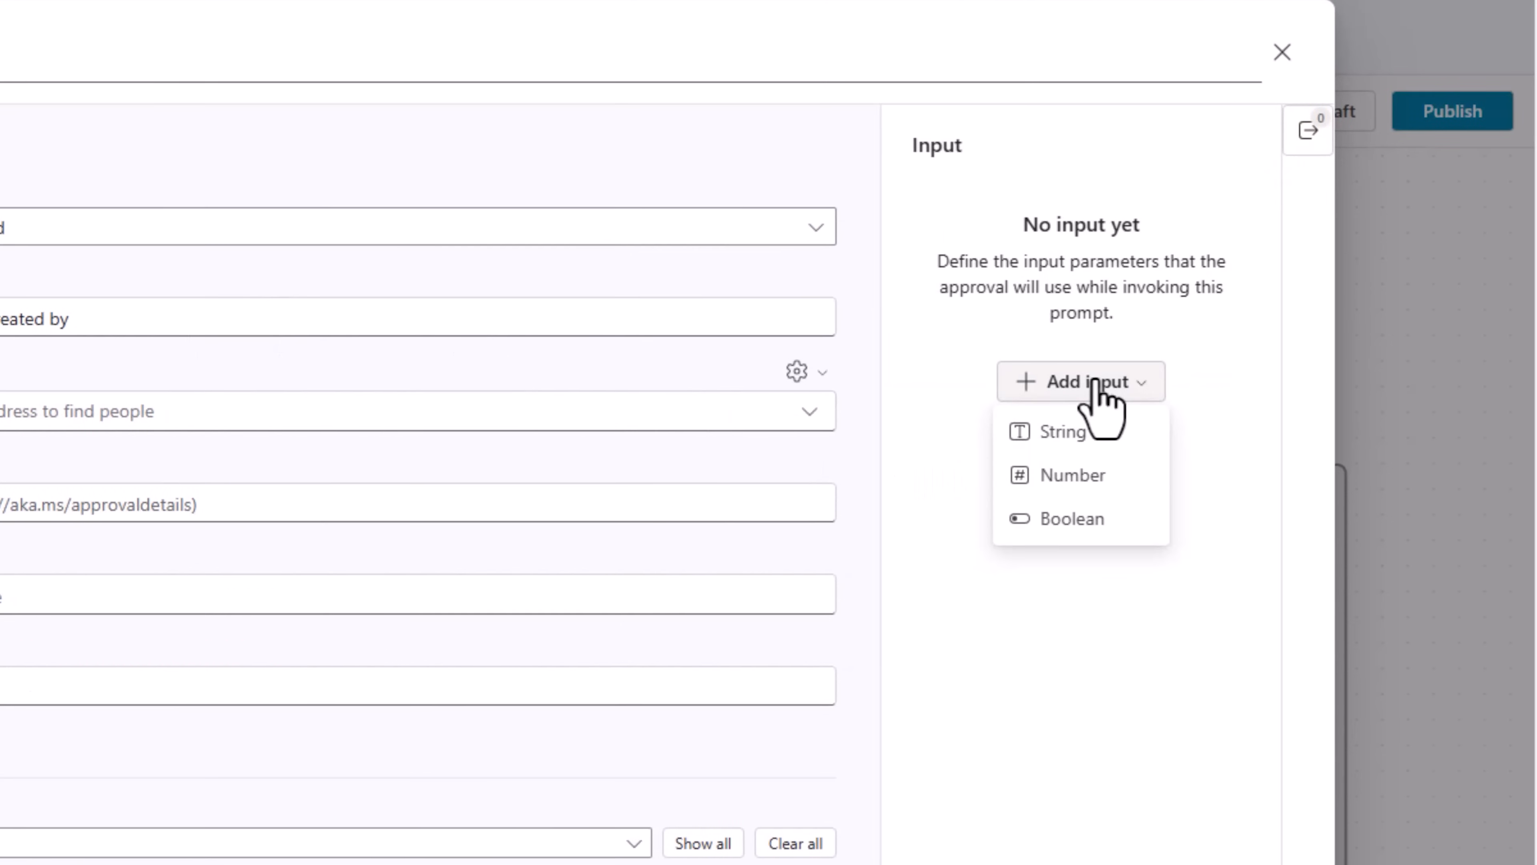
click(1089, 445)
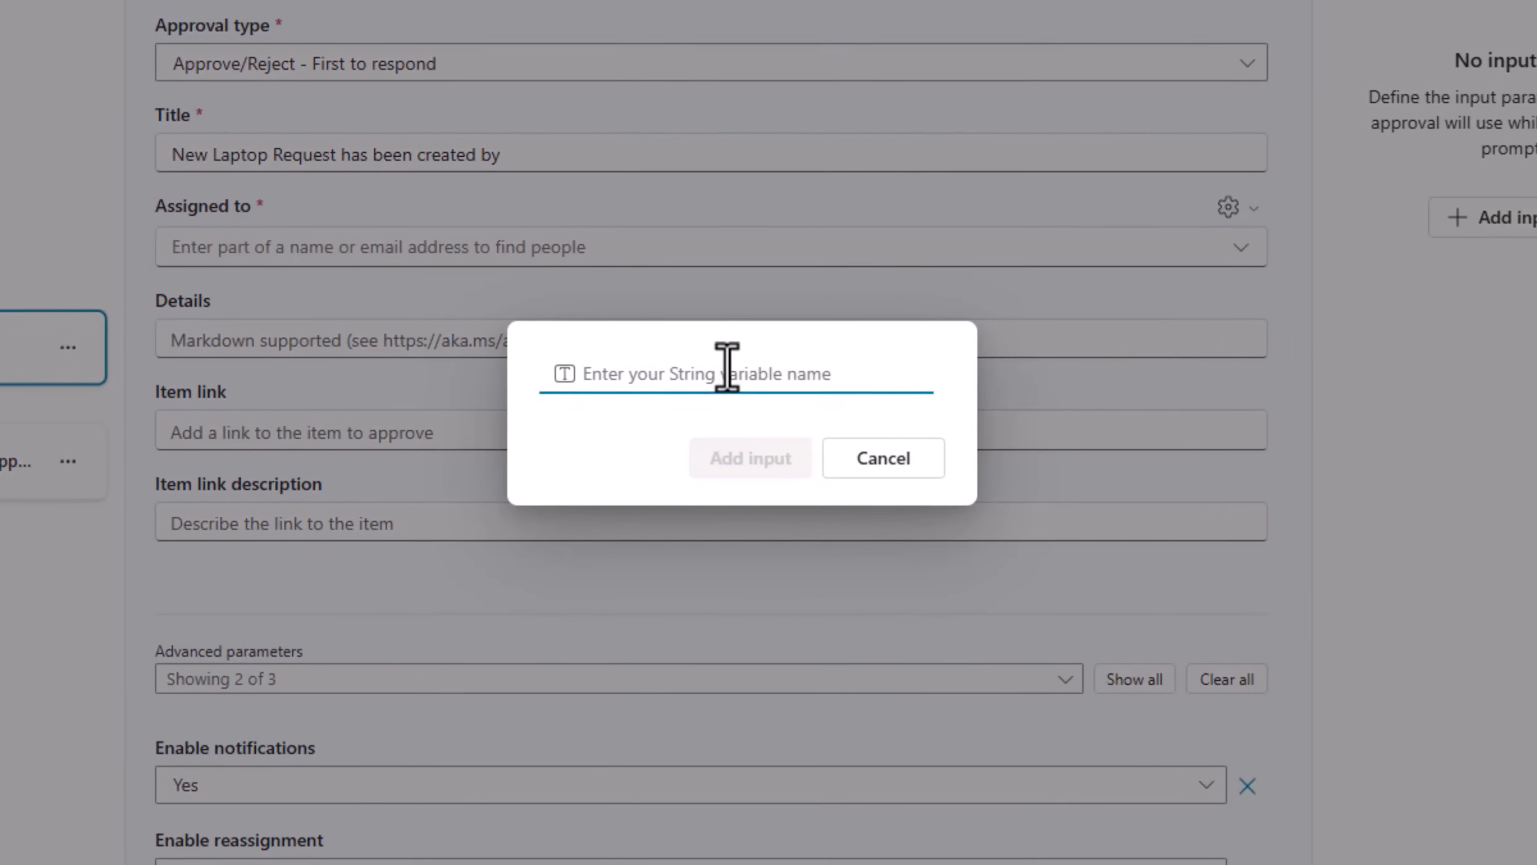
text(UserName)
key(ctrl+a)
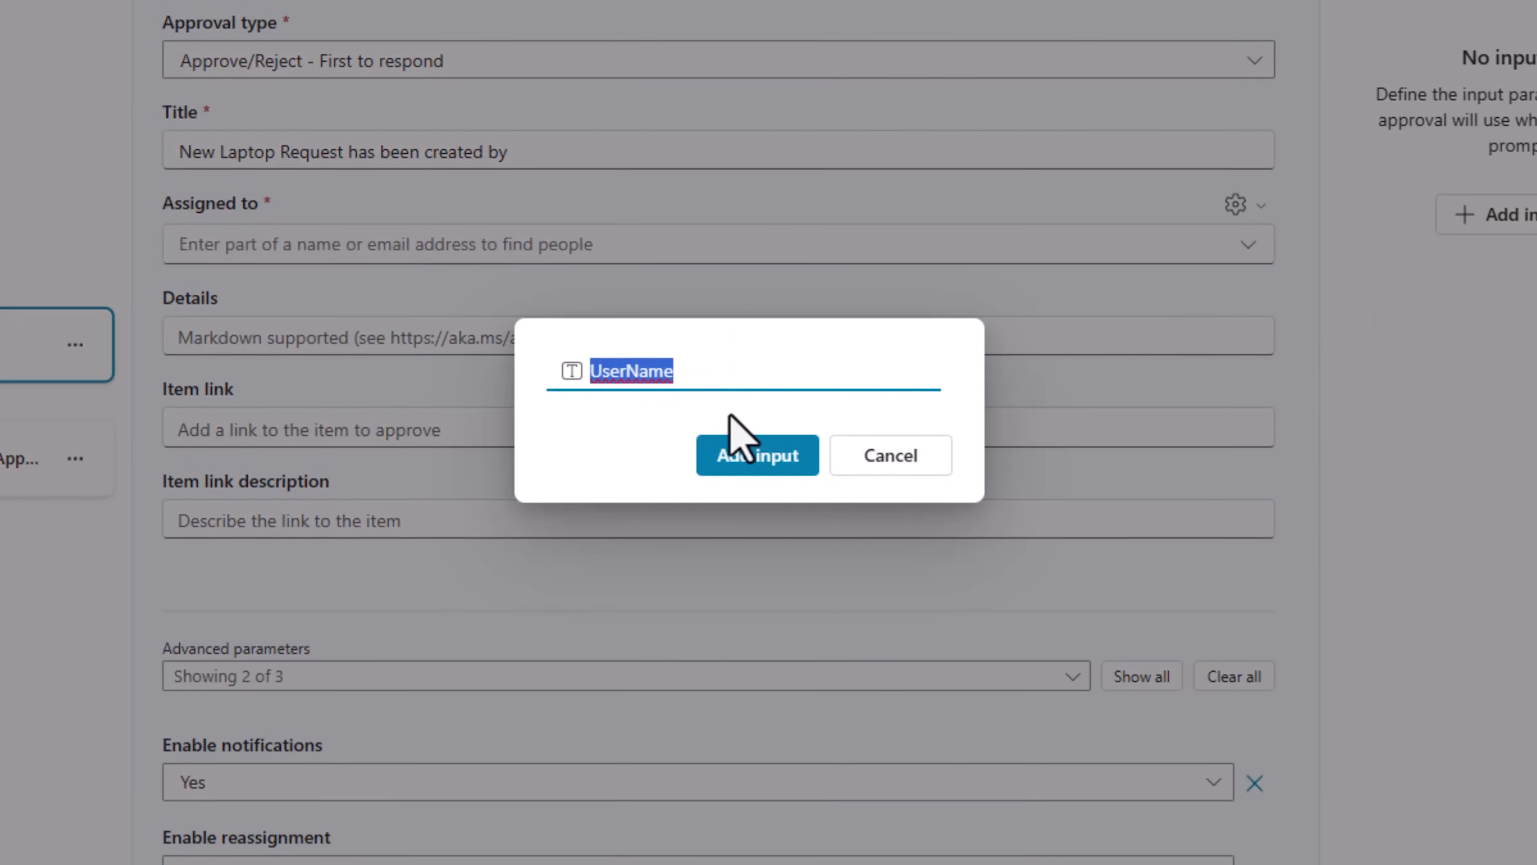
click(744, 455)
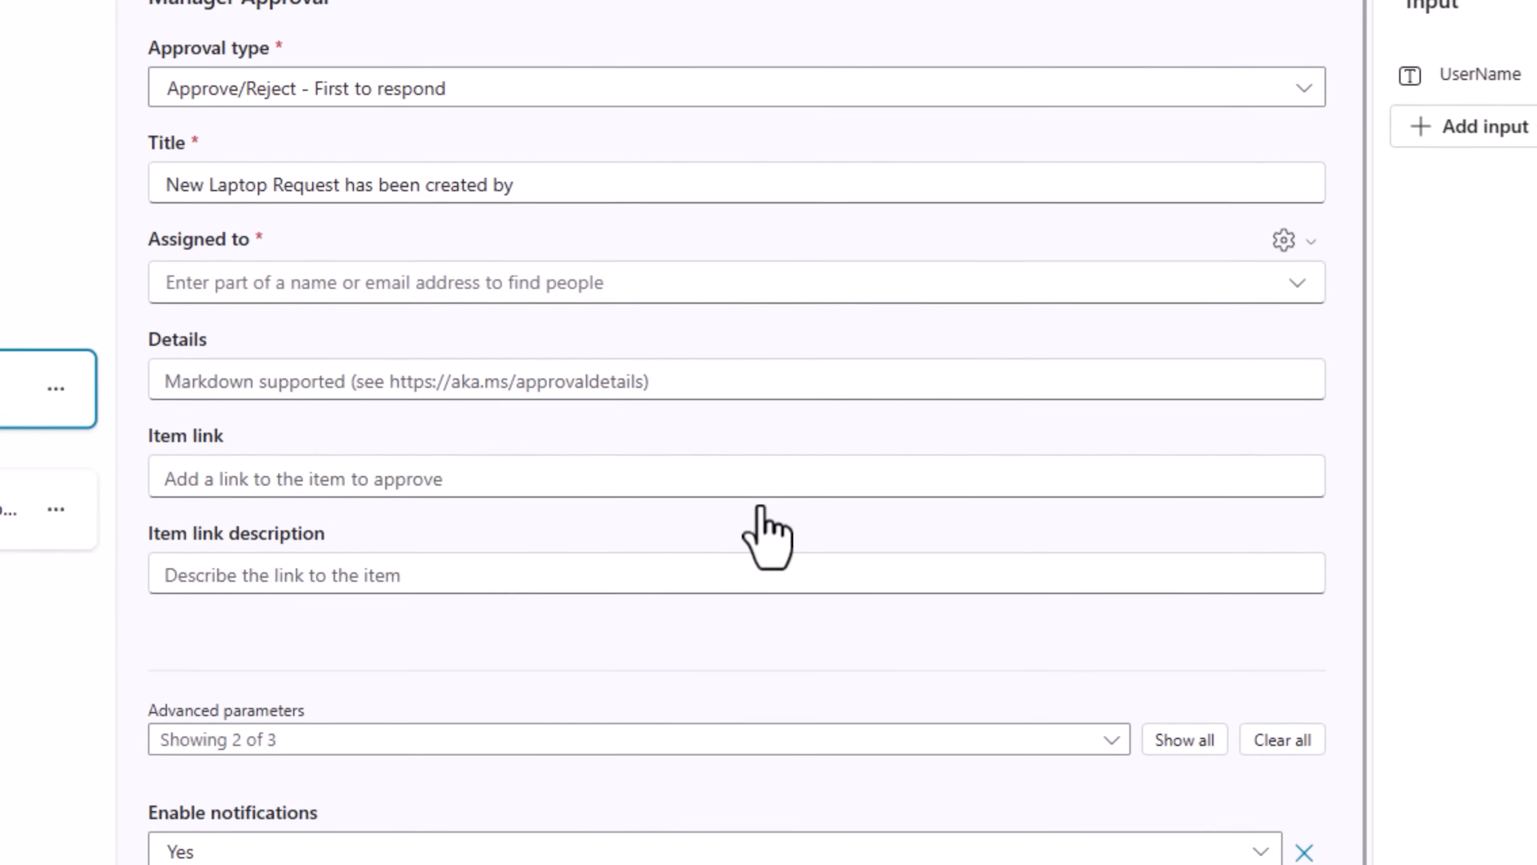
click(564, 150)
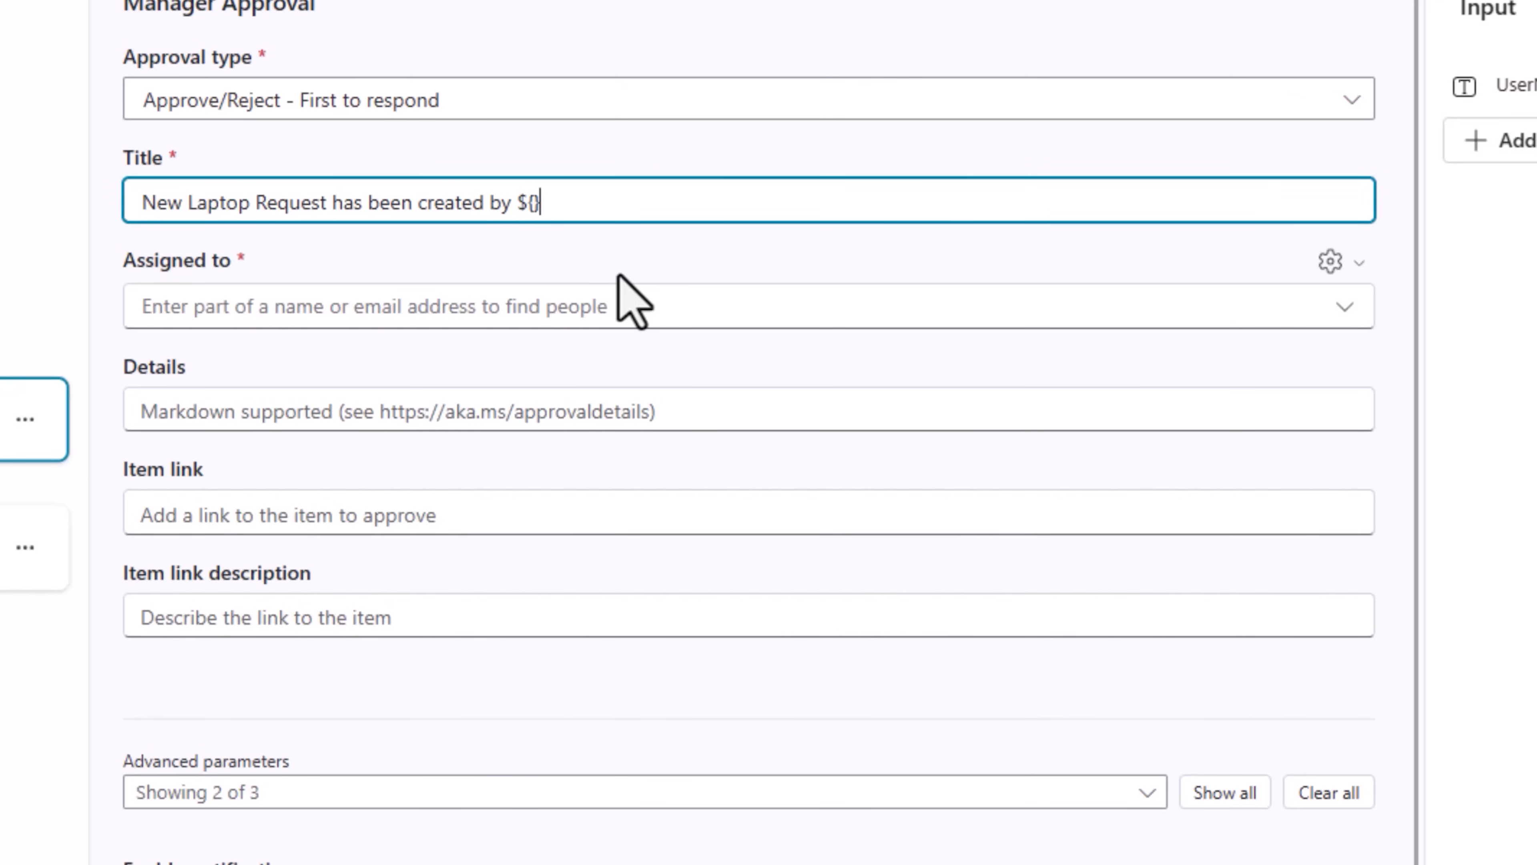
text(${UserName)
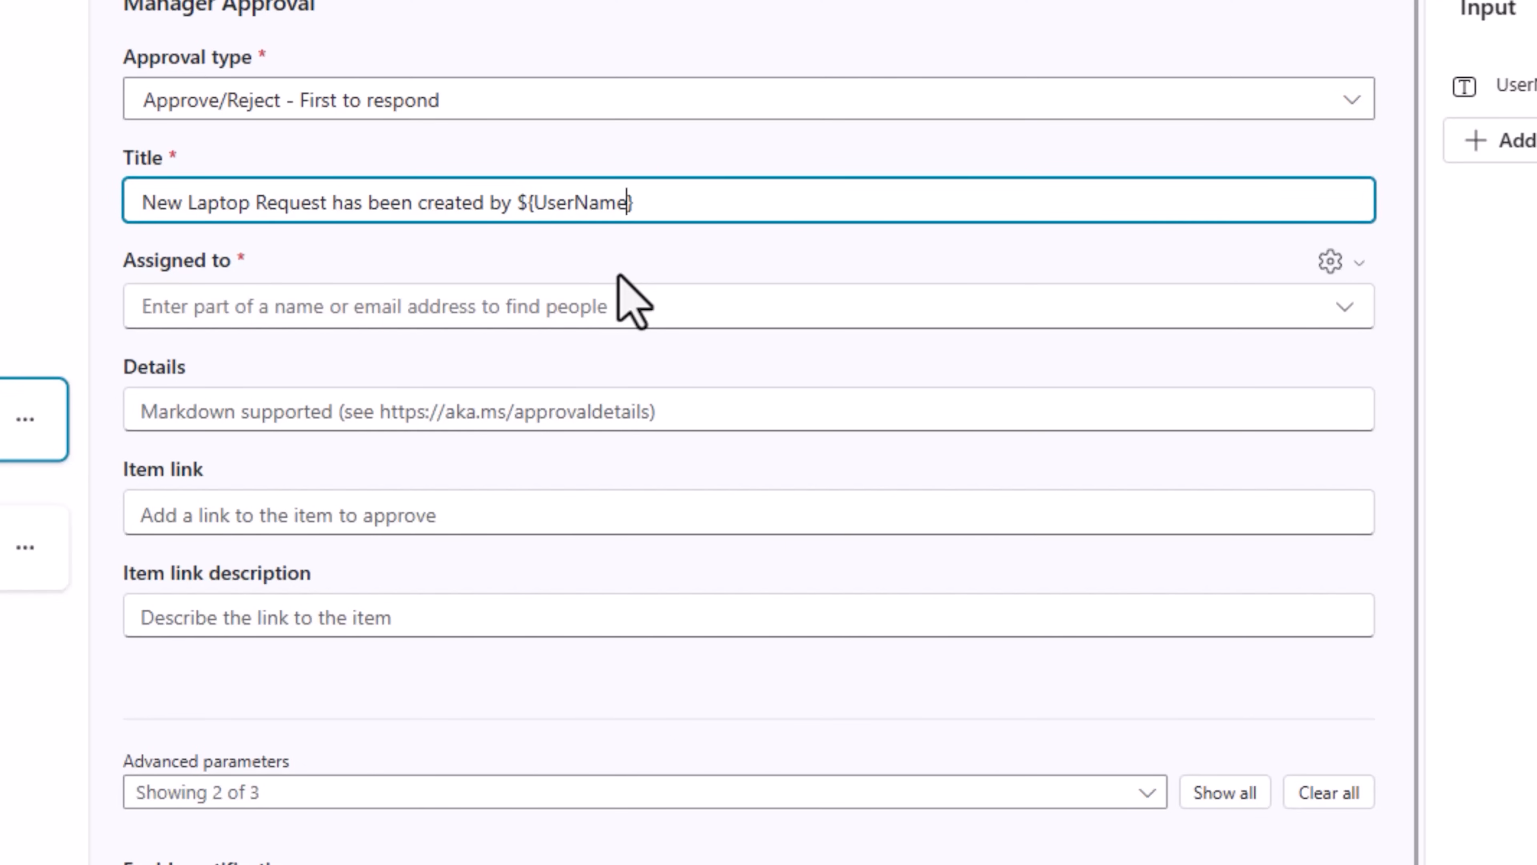
Step: Switch the Manager Approval stage's assignee to custom email entry and set it to ${UserEmail}
click(560, 306)
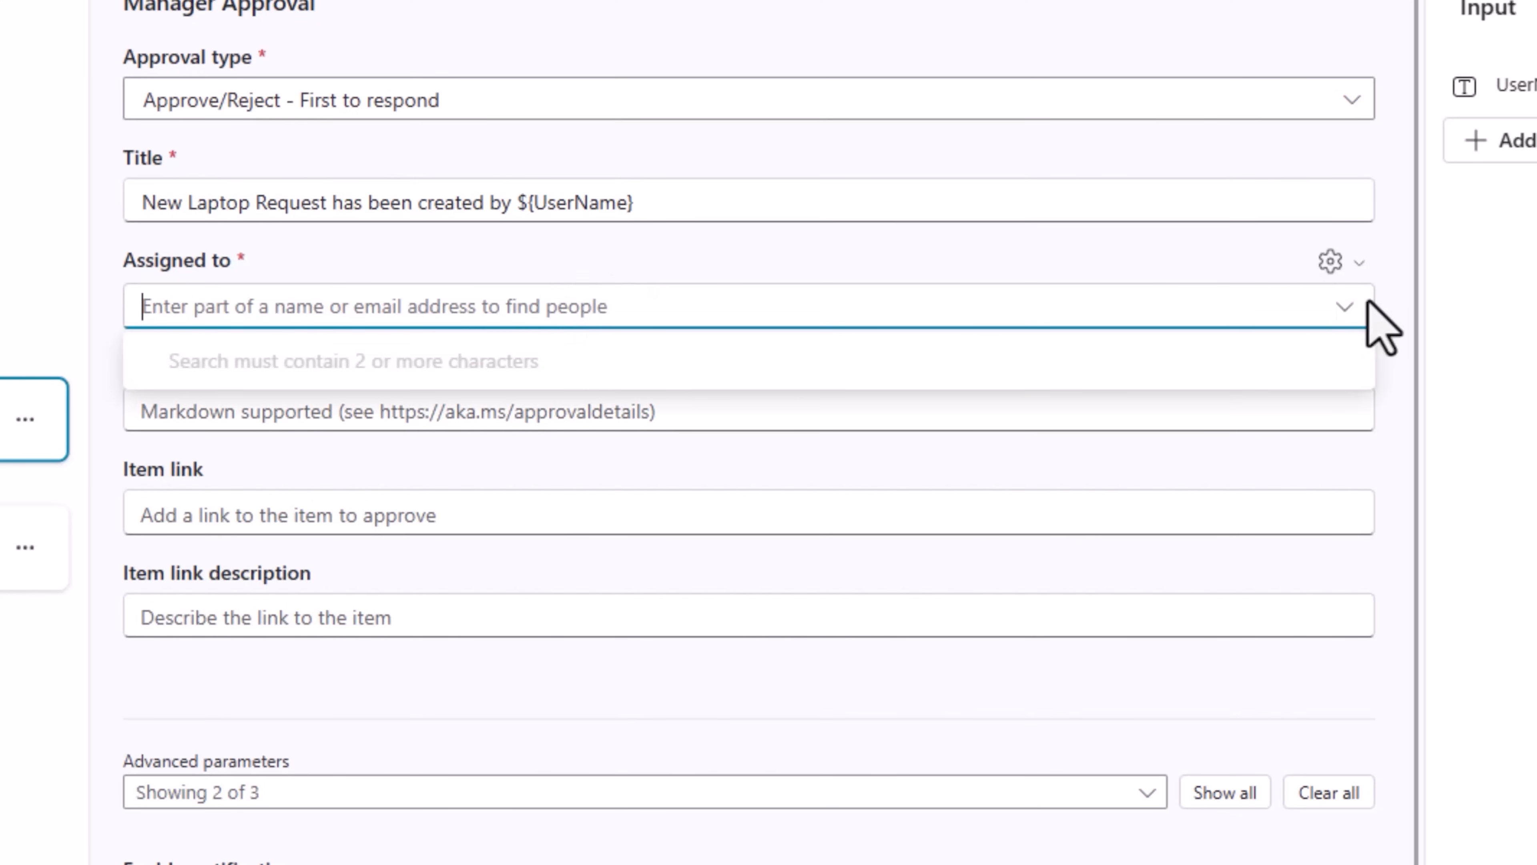
click(1334, 263)
click(1265, 357)
click(671, 306)
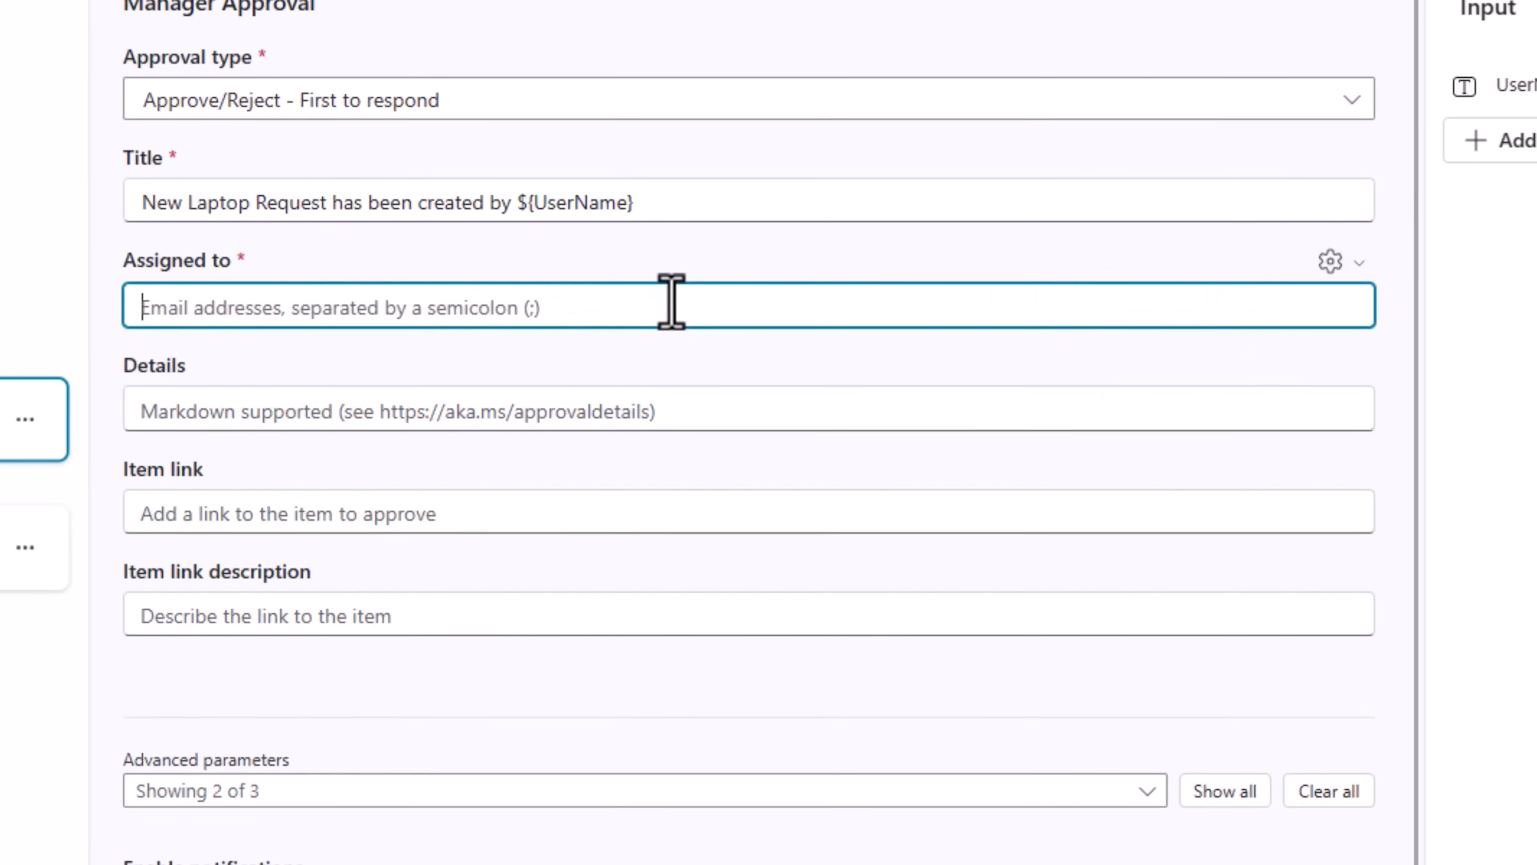
text(${UserEmail)
click(295, 362)
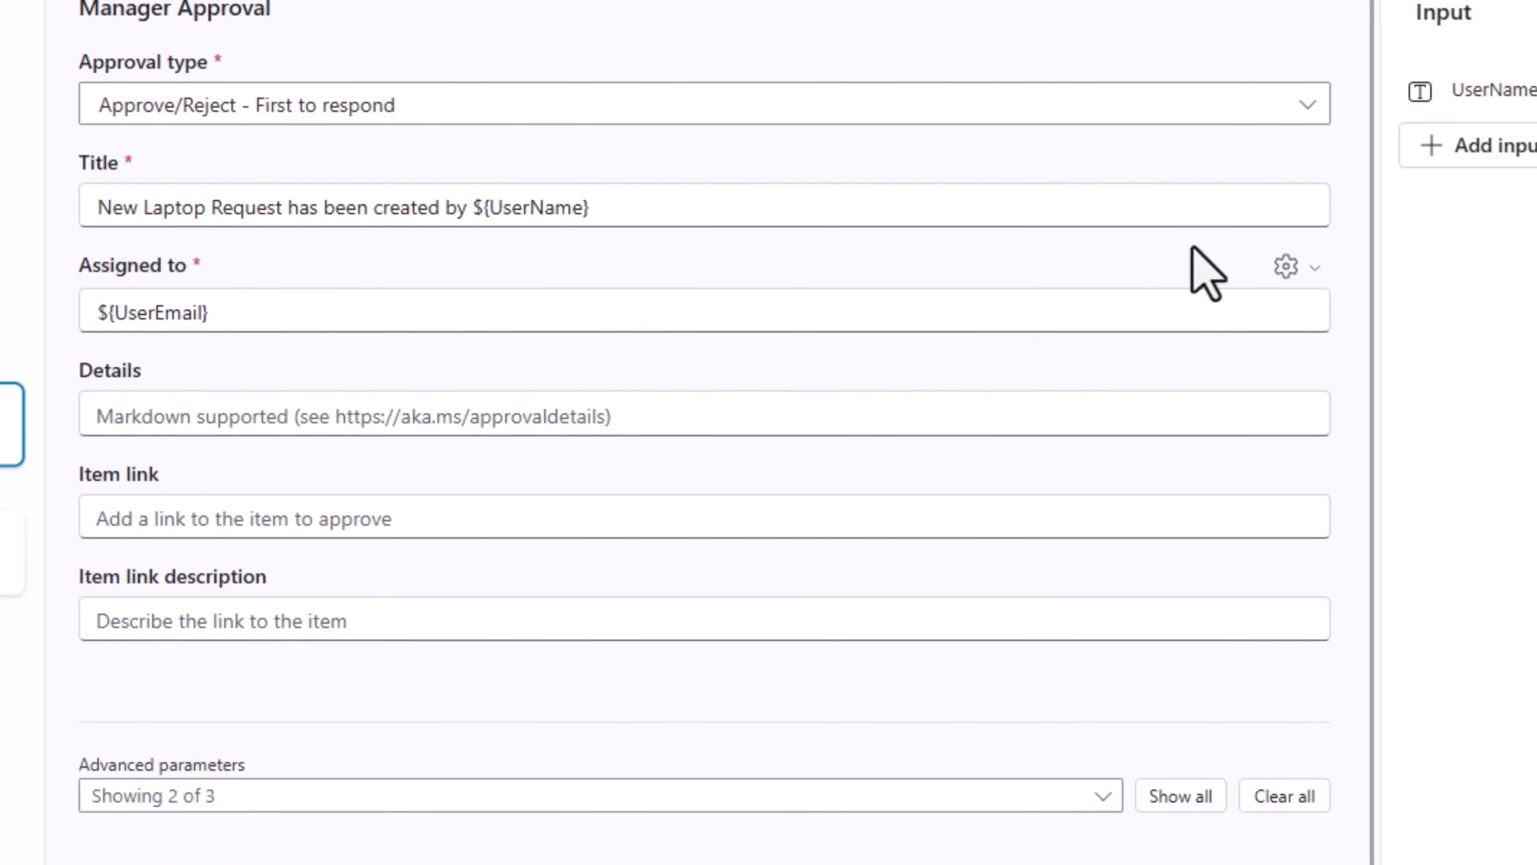
Step: Add a String input named UserEmail to the approval process
click(1510, 142)
click(1522, 190)
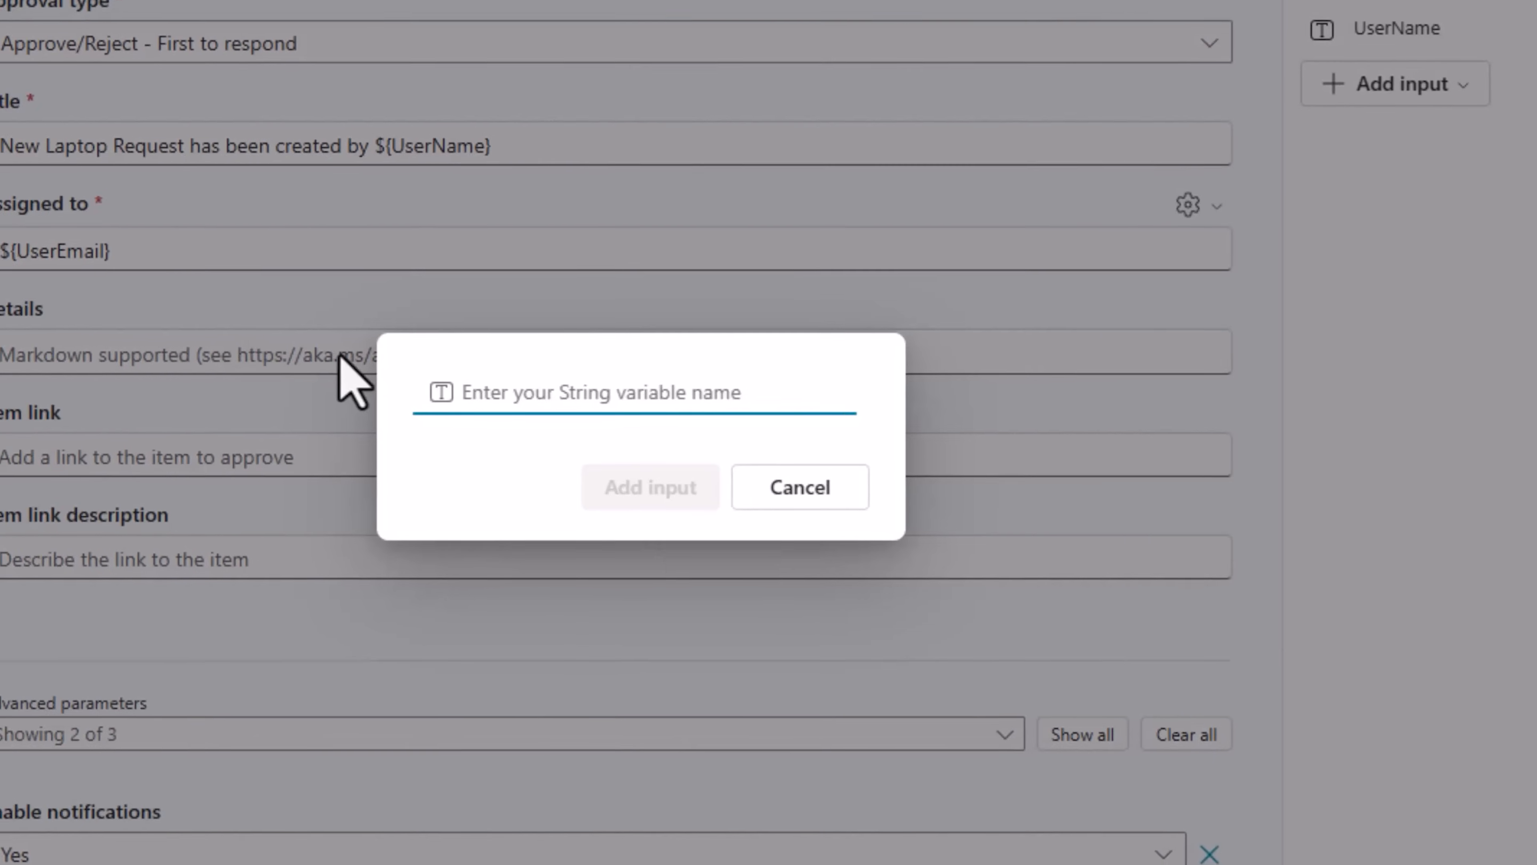
text(UserEmail)
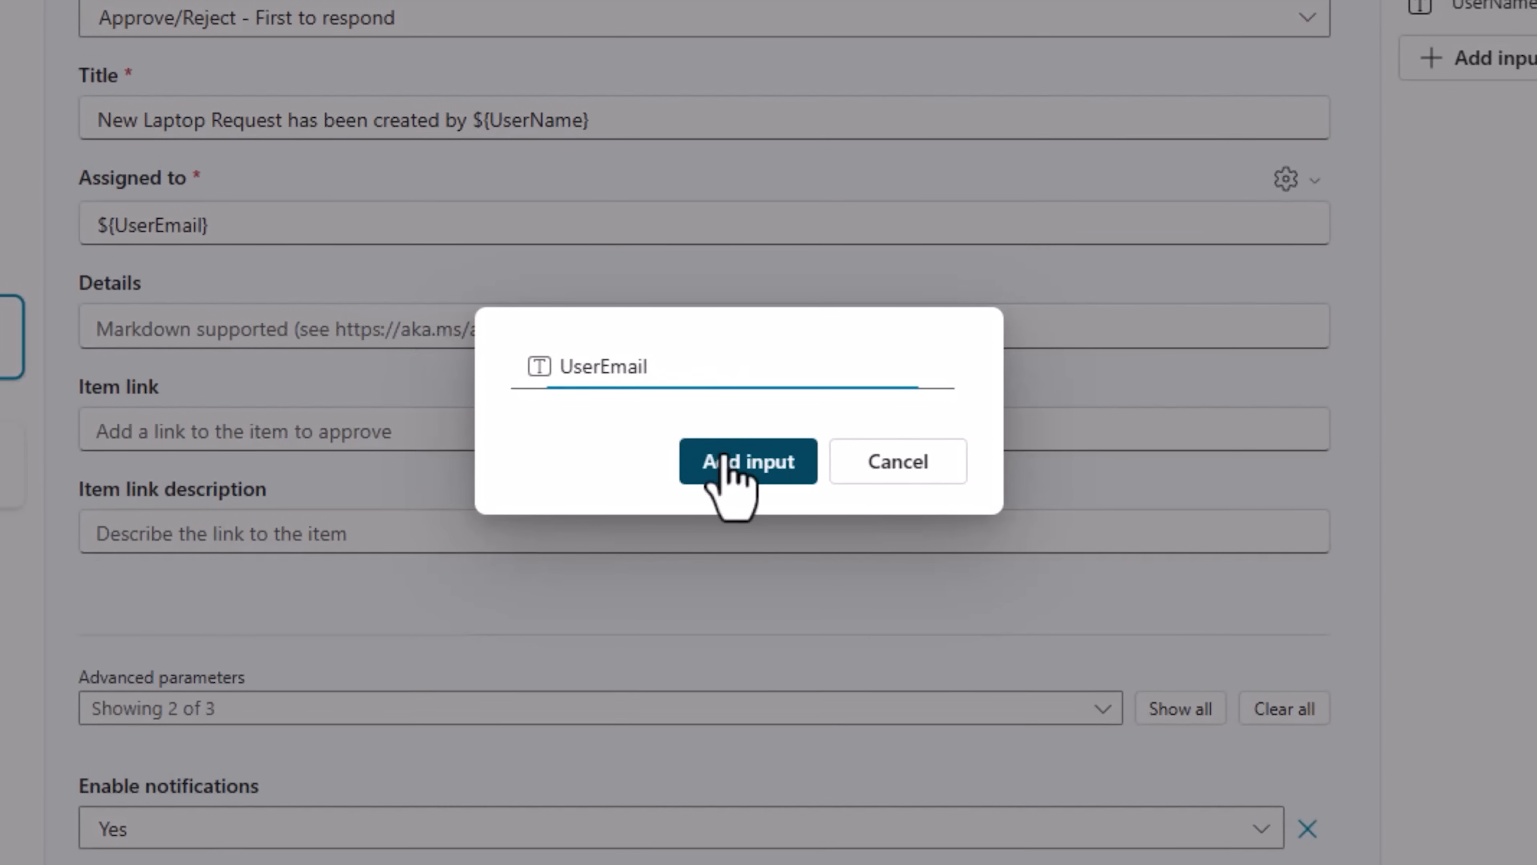
click(723, 467)
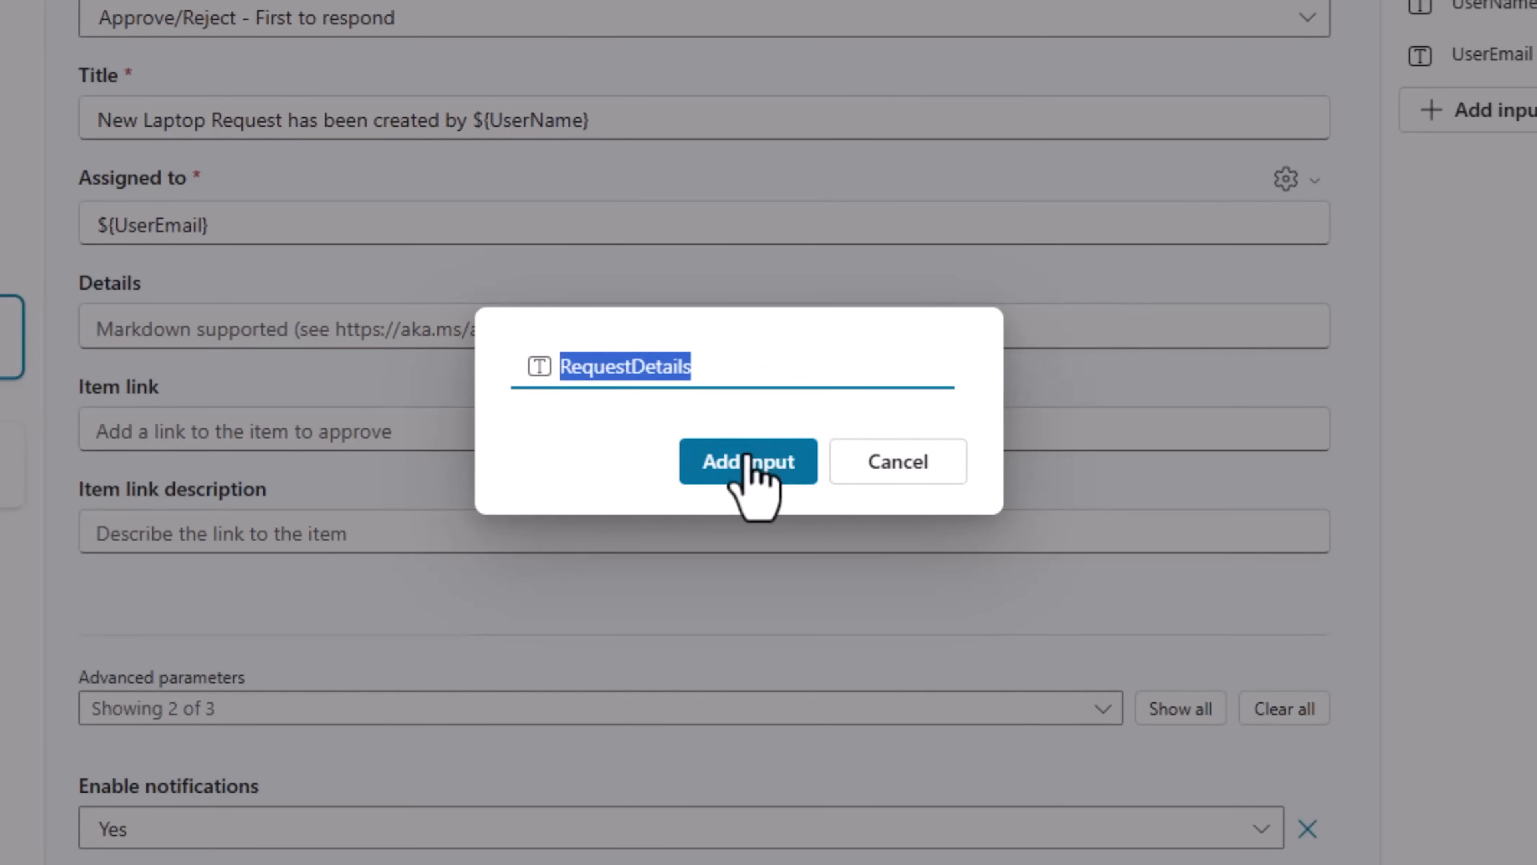
Step: Add a String input named RequestDetails and set the Manager Approval stage's details to ${RequestDetails}
click(748, 461)
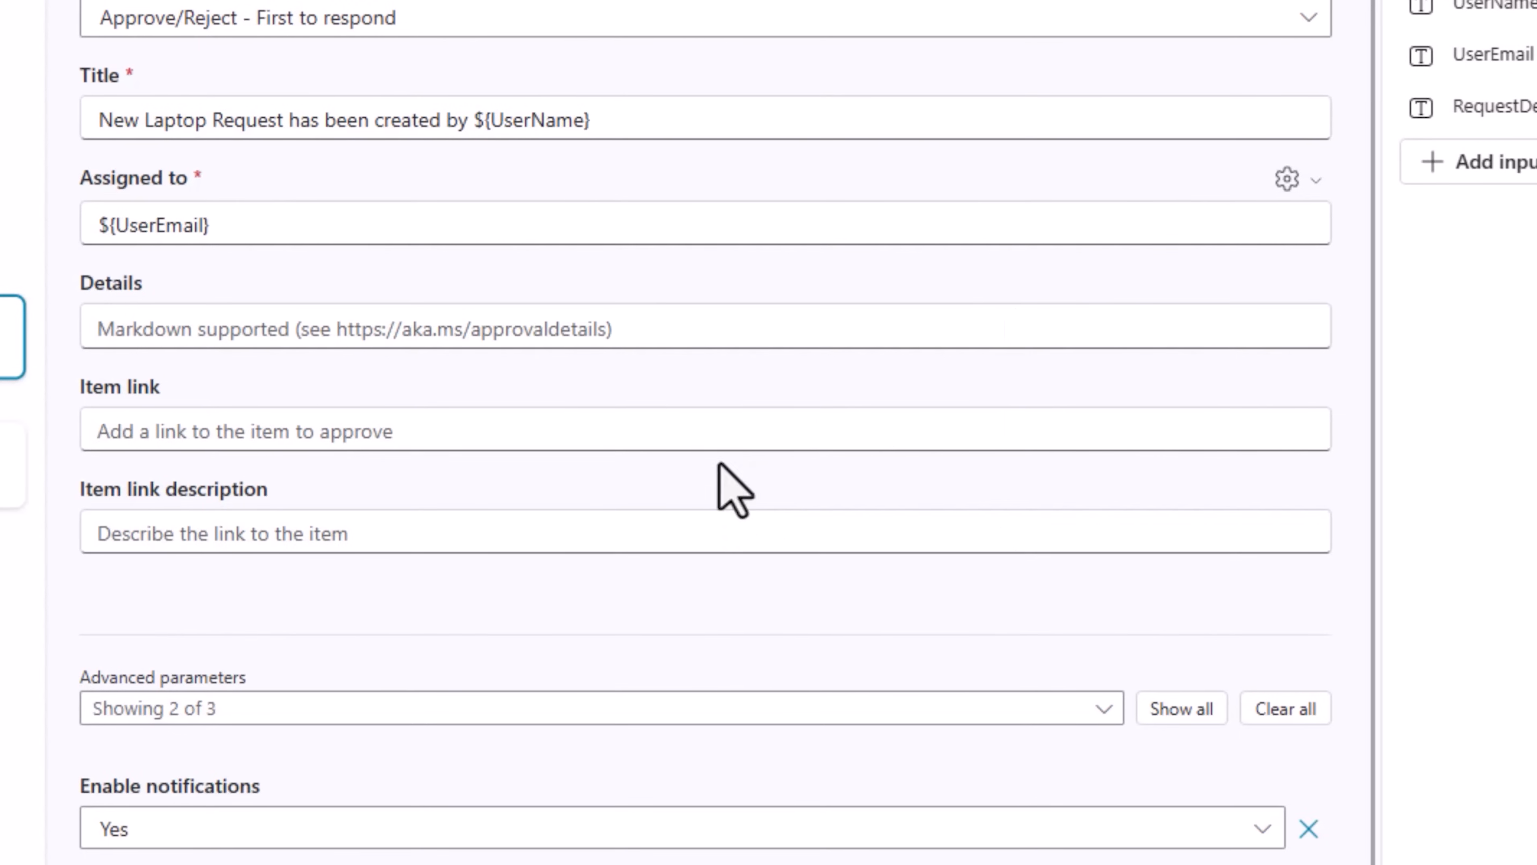
click(213, 322)
text(${RequestDetails})
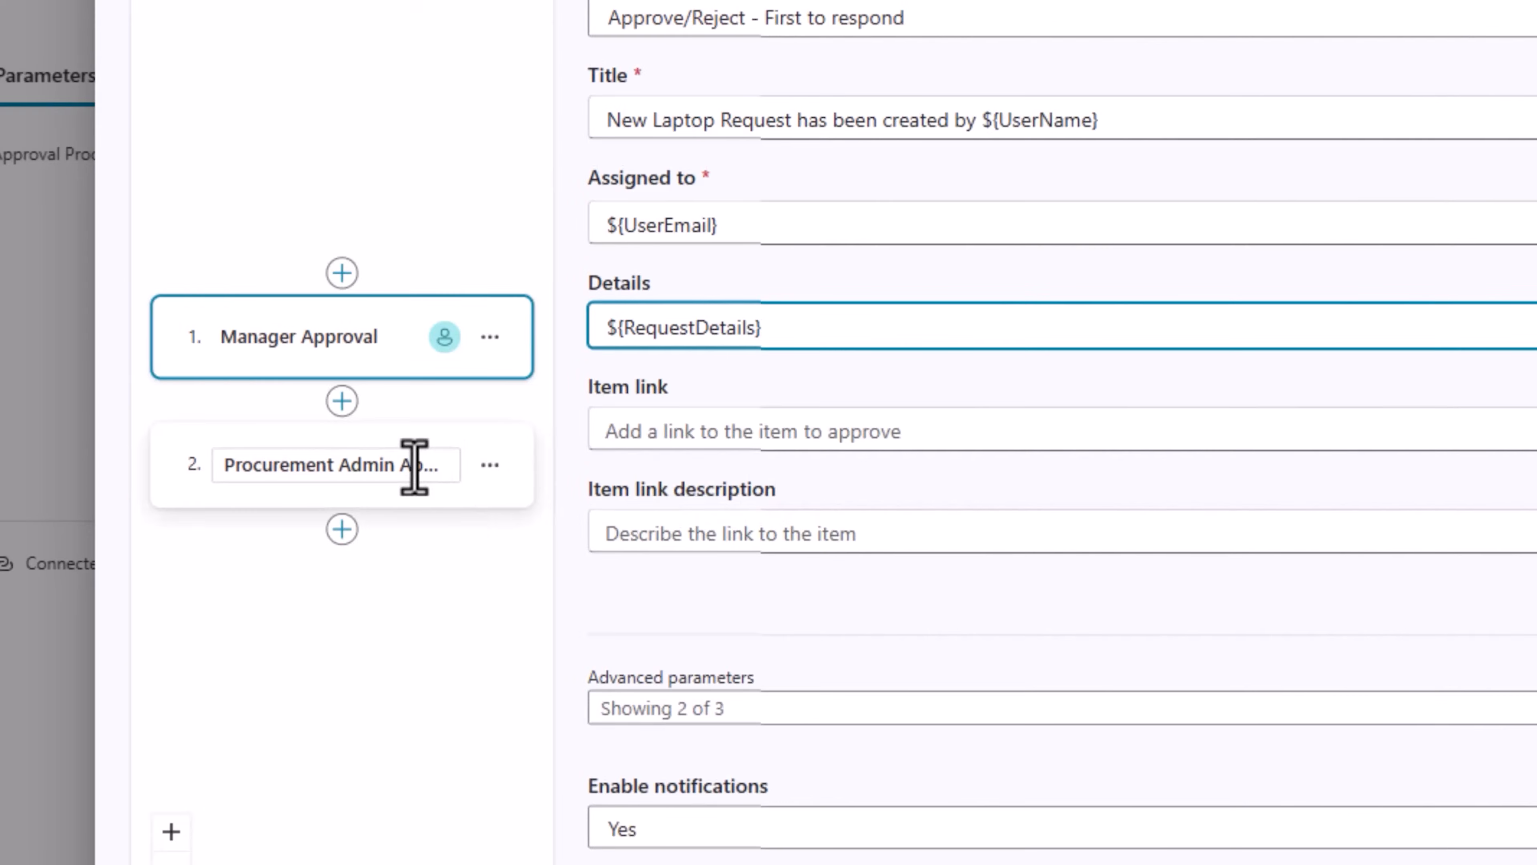
Step: Set the Procurement Admin Approval stage to "Approve/Reject - First to respond" with the title "New Laptop Request has been created by ${UserName}"
click(567, 494)
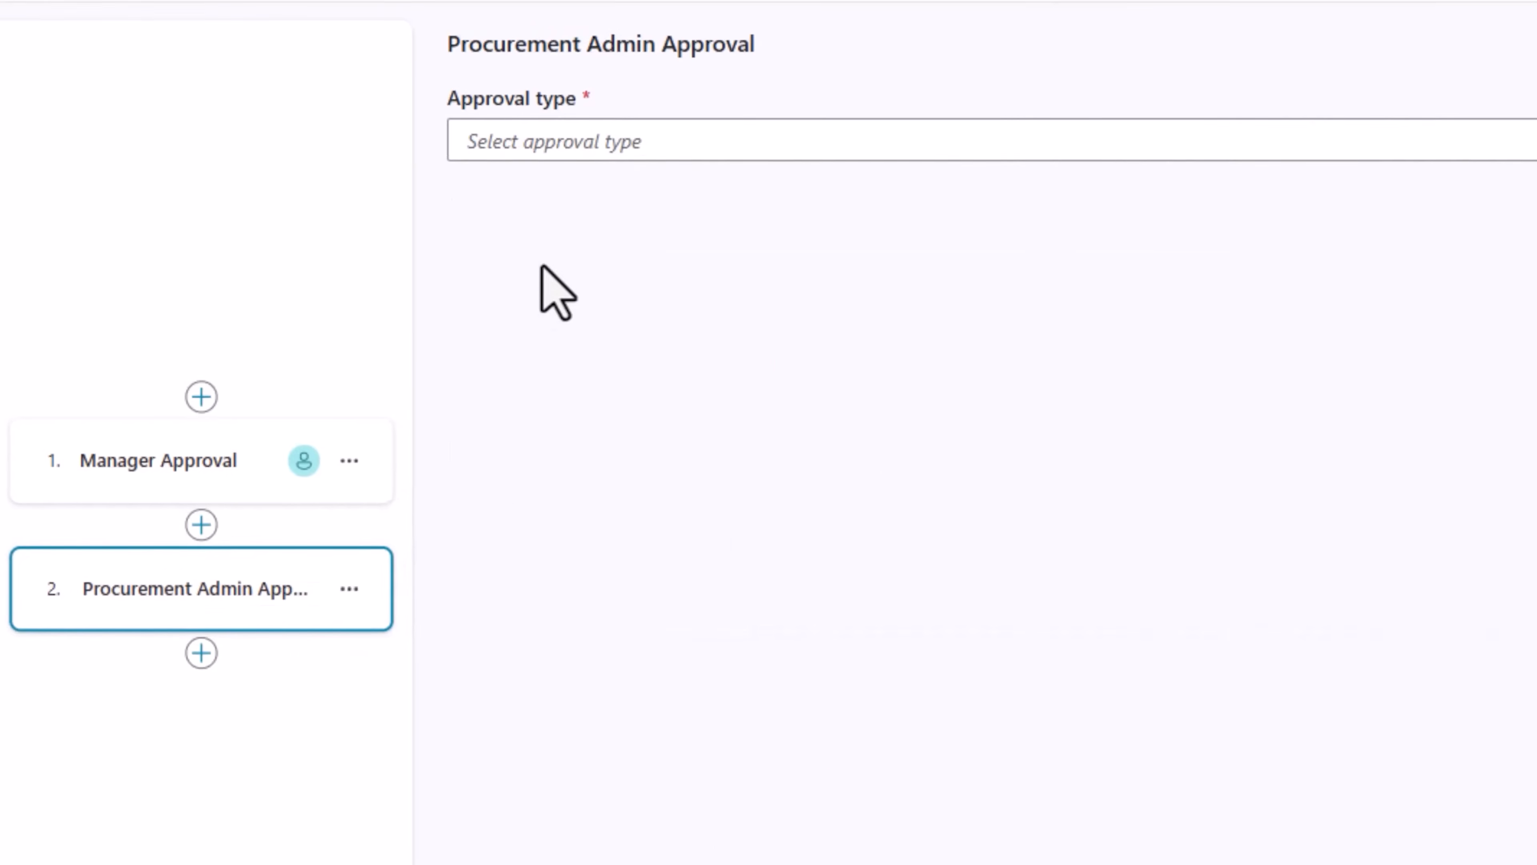
click(878, 29)
click(374, 354)
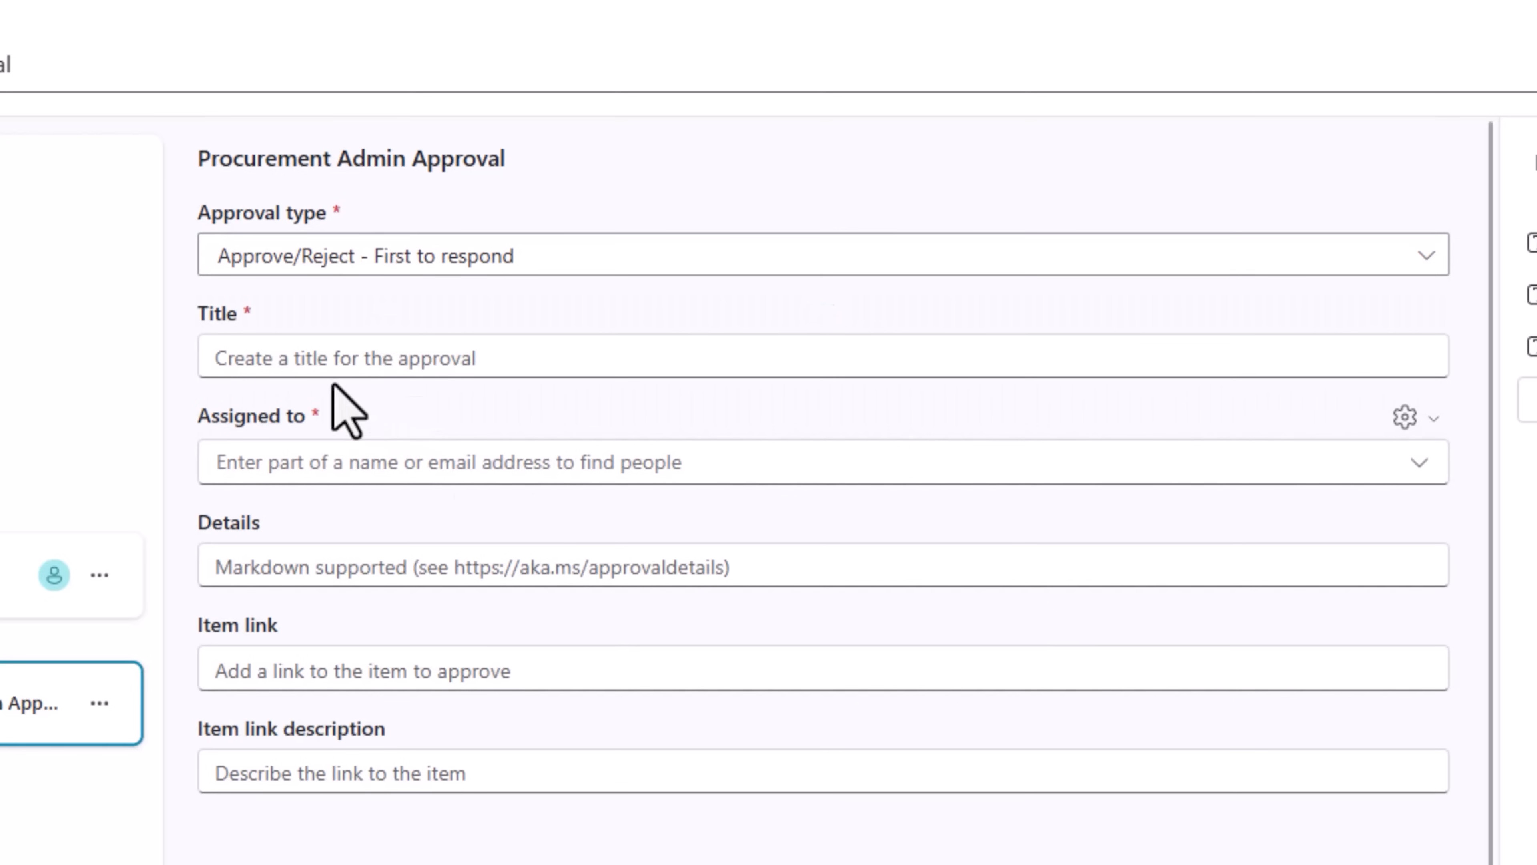
click(209, 347)
text(New Laptop Request has been created by ${UserName})
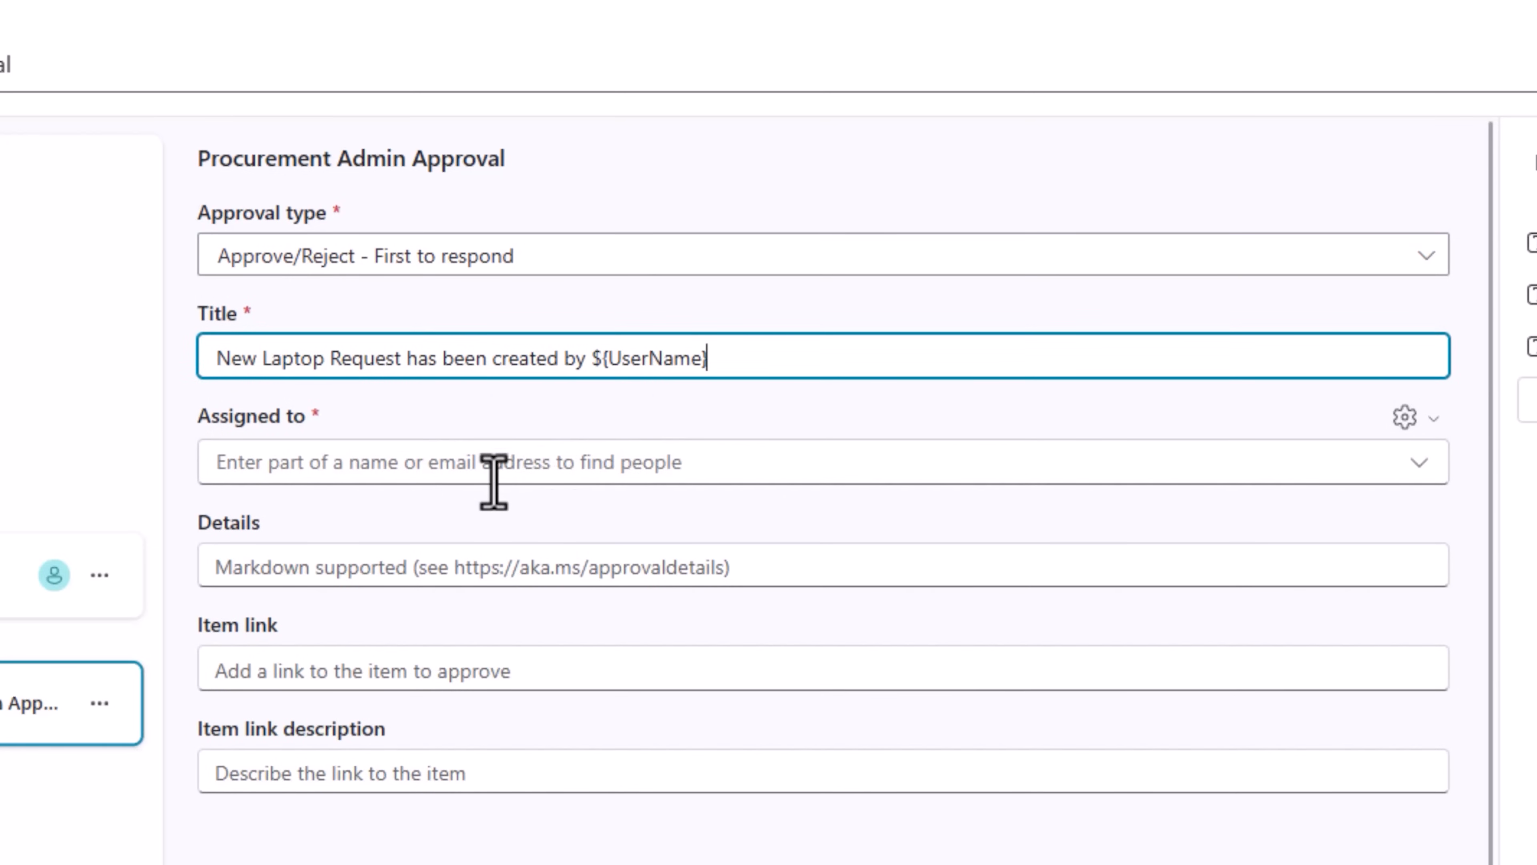
Step: Assign the Procurement Admin Approval stage to the approver found by name, and set its details to ${RequestDetails}
click(519, 467)
text(reza)
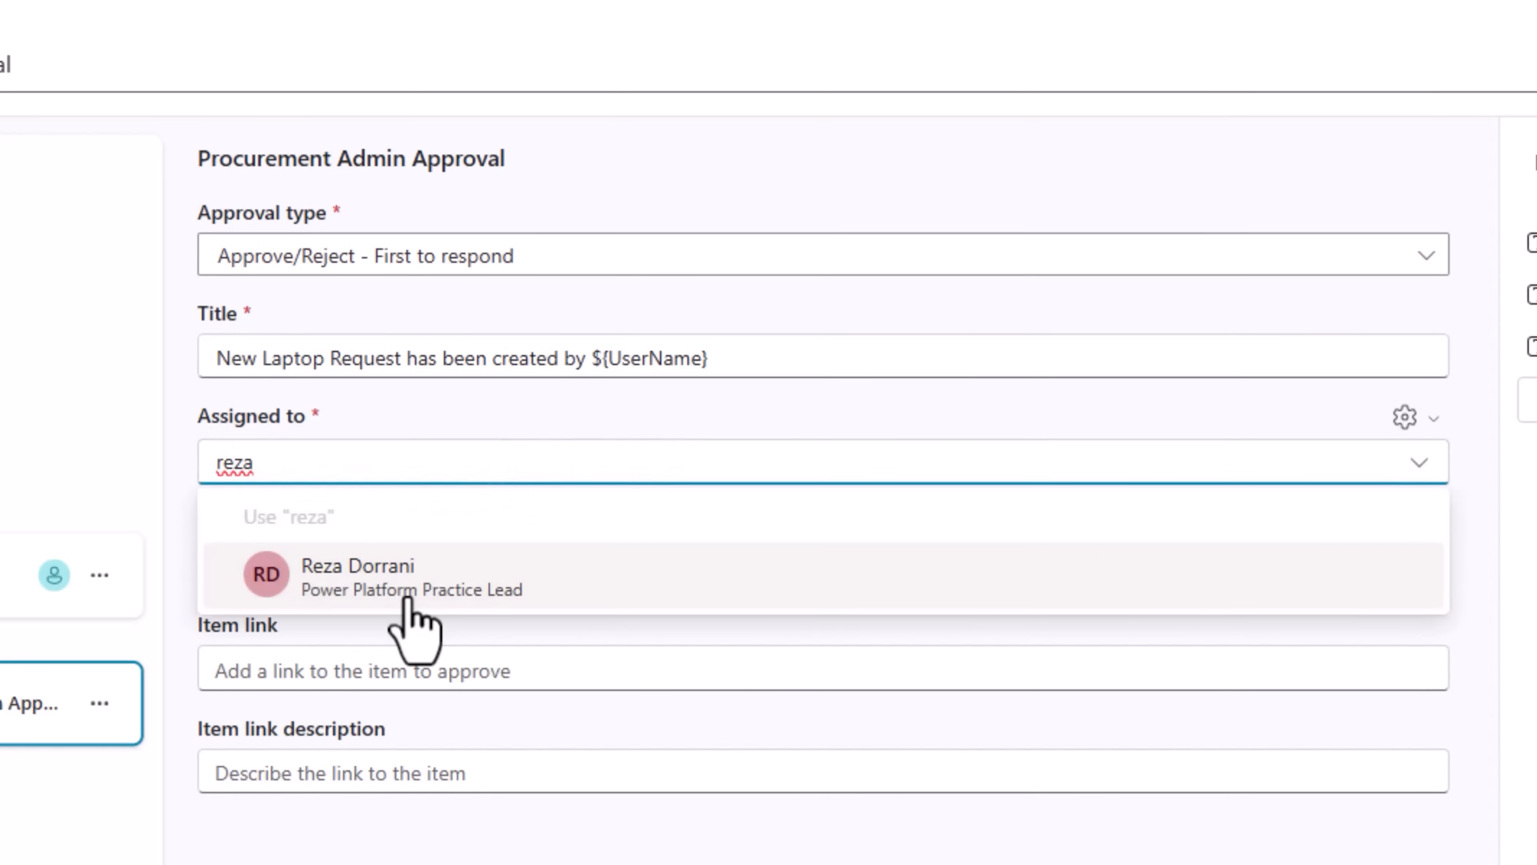
click(406, 599)
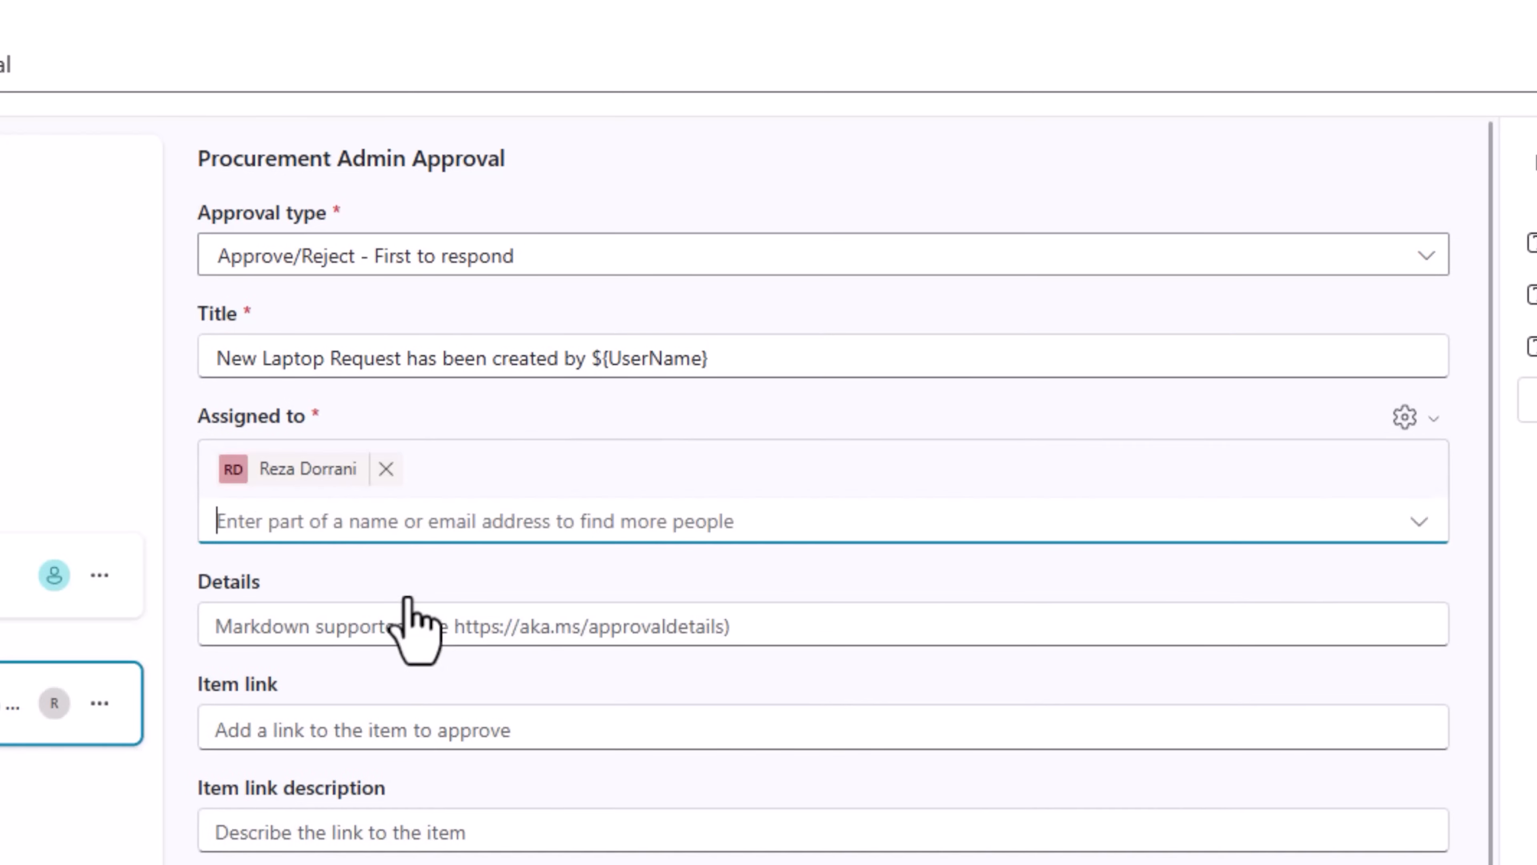
scroll(419, 625, down, 5)
click(406, 324)
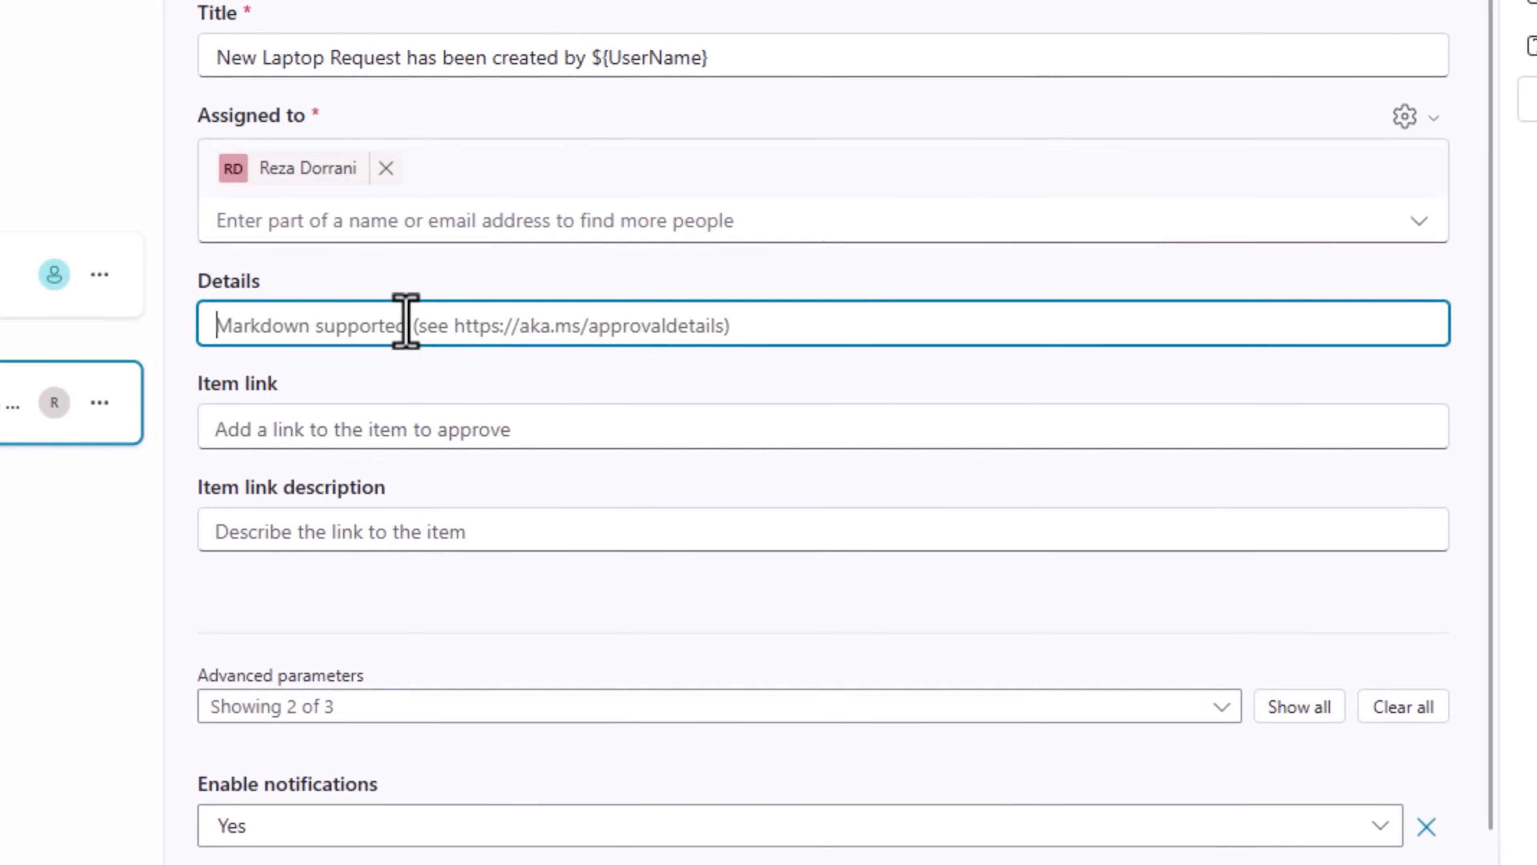
text(${RequestDetails})
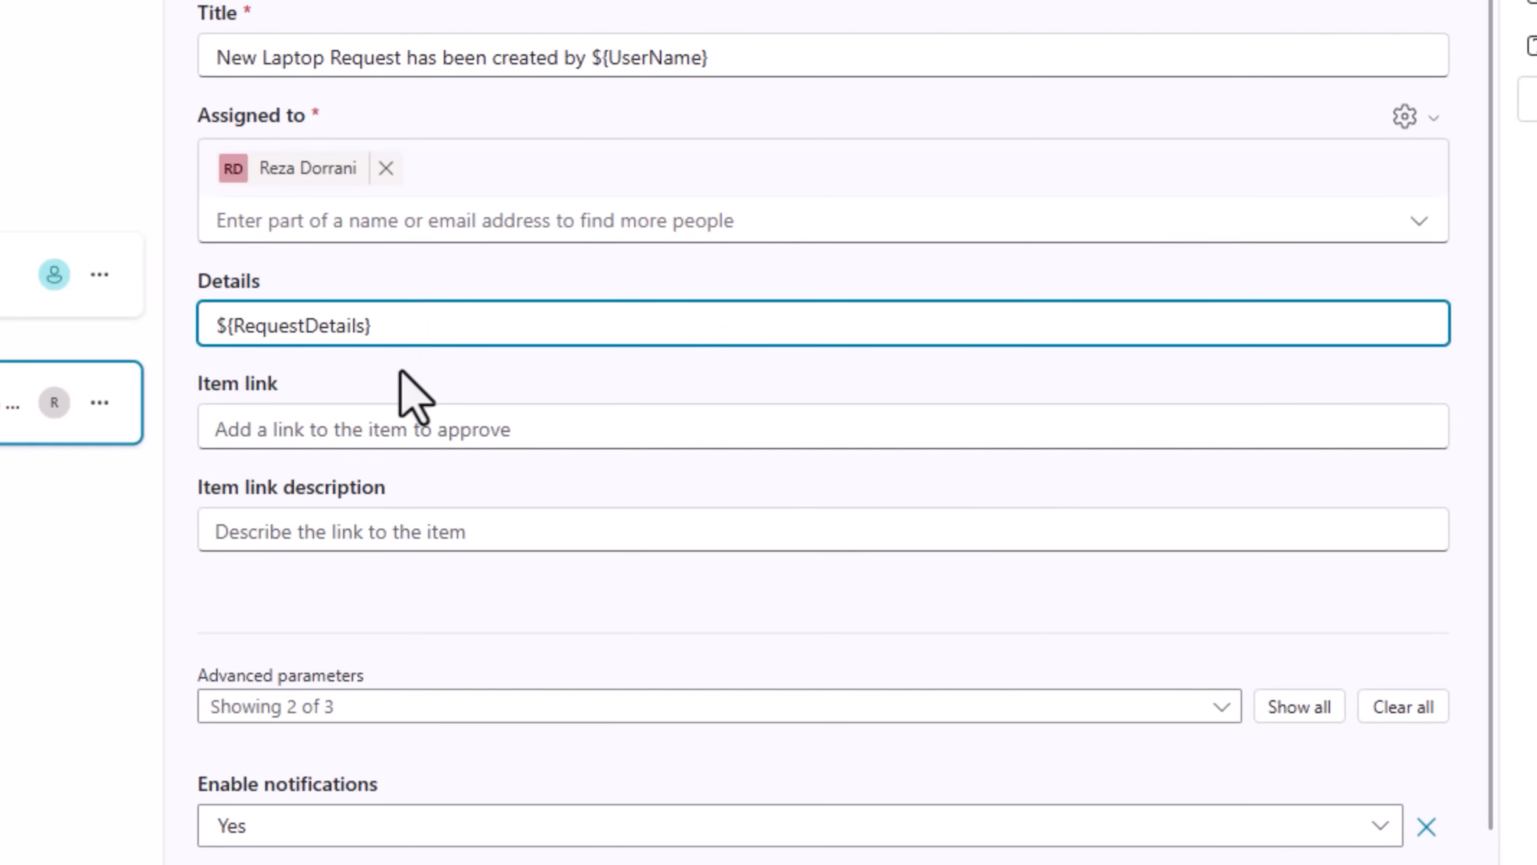
click(1057, 738)
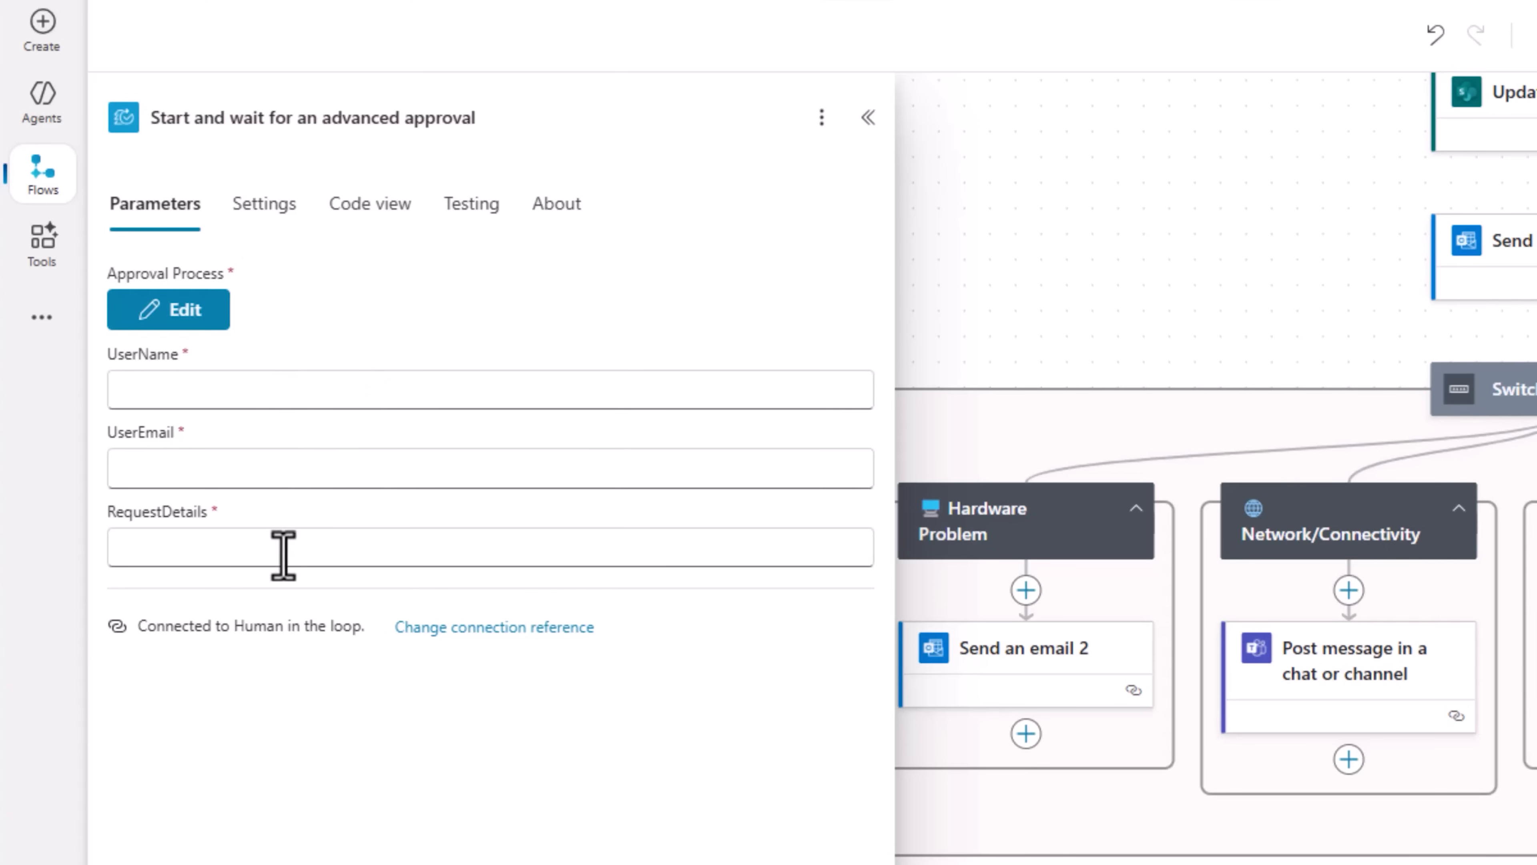
Step: Fill the advanced approval's UserName with Display Name and its UserEmail with Mail, both from Get user profile
click(236, 390)
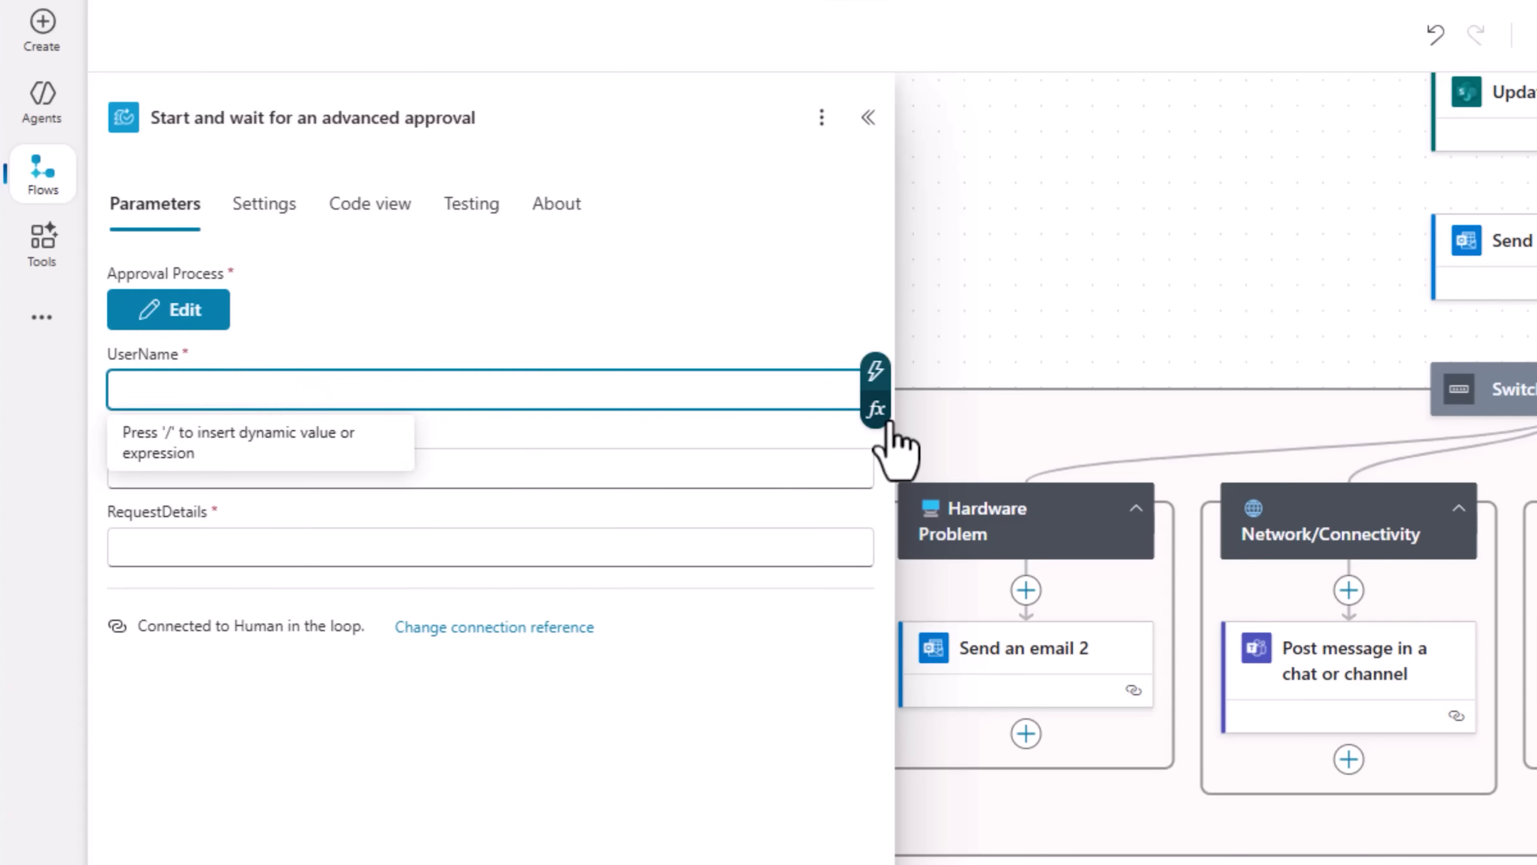
click(875, 370)
text(displa)
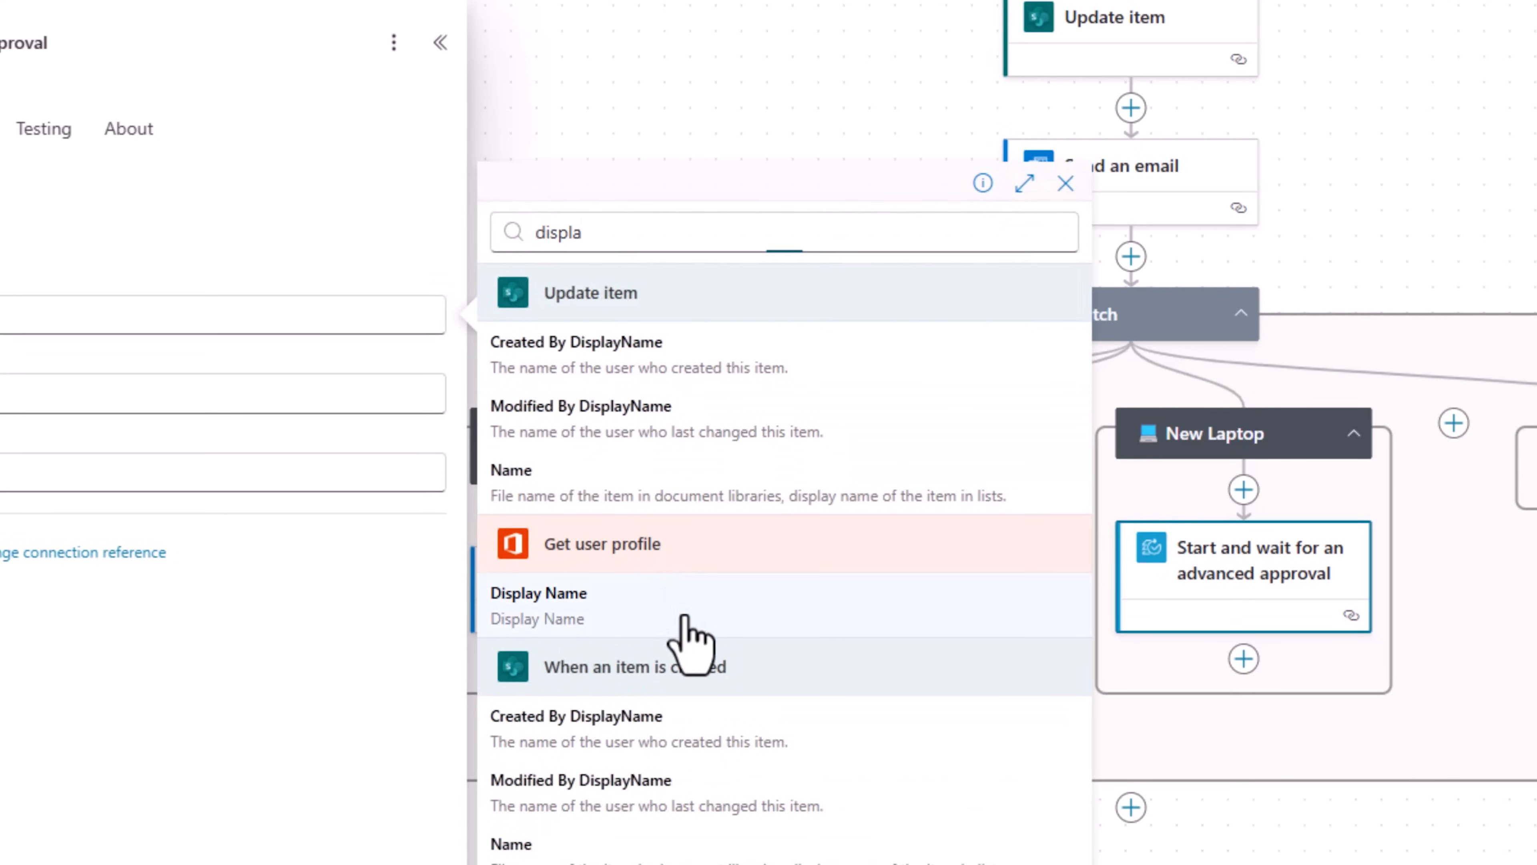
click(684, 606)
click(355, 393)
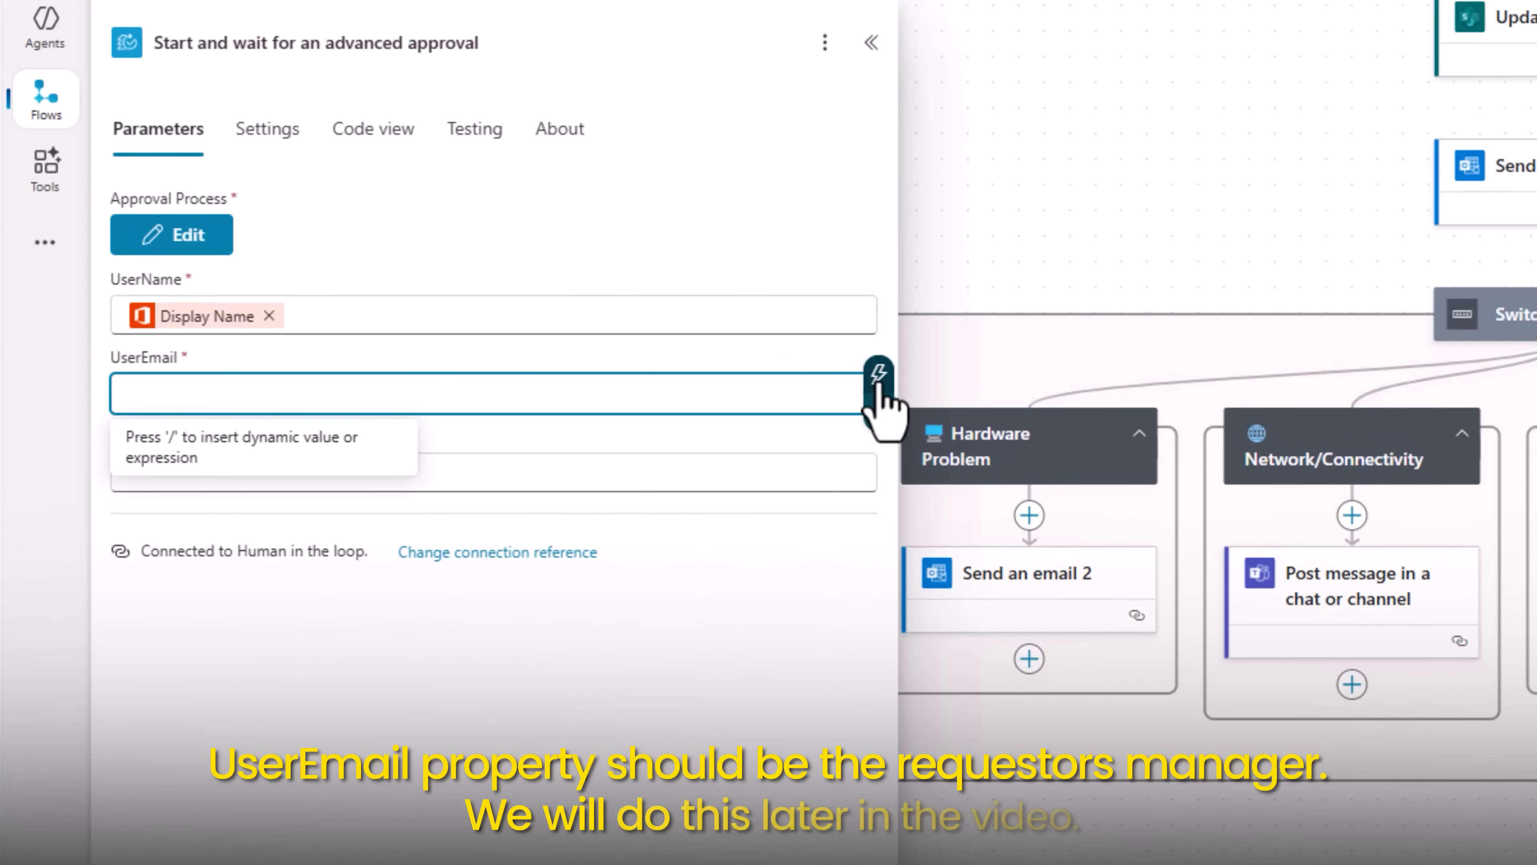
click(878, 377)
text(mail)
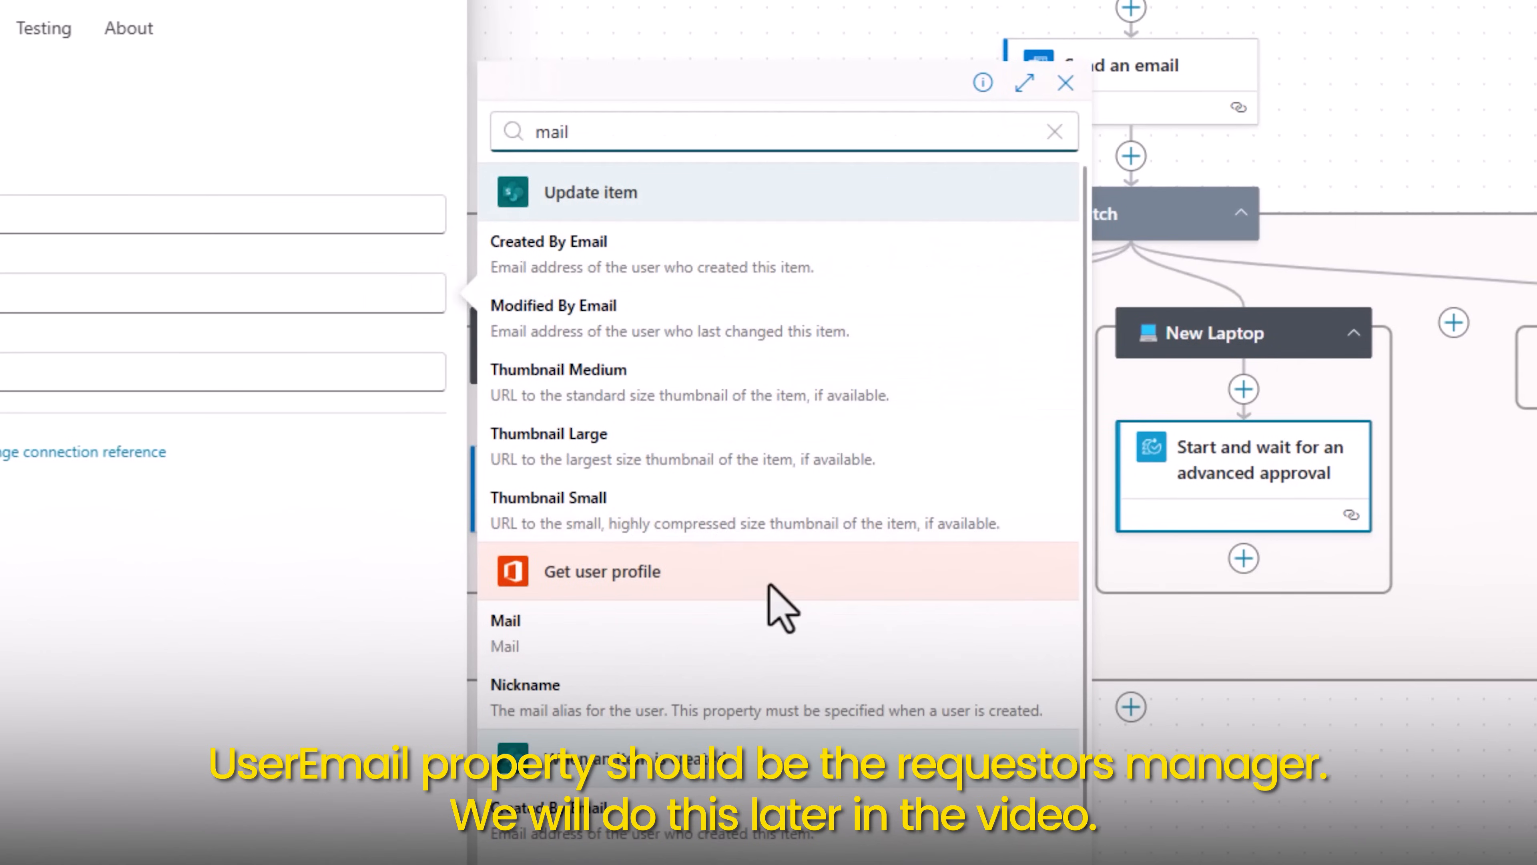
key(Escape)
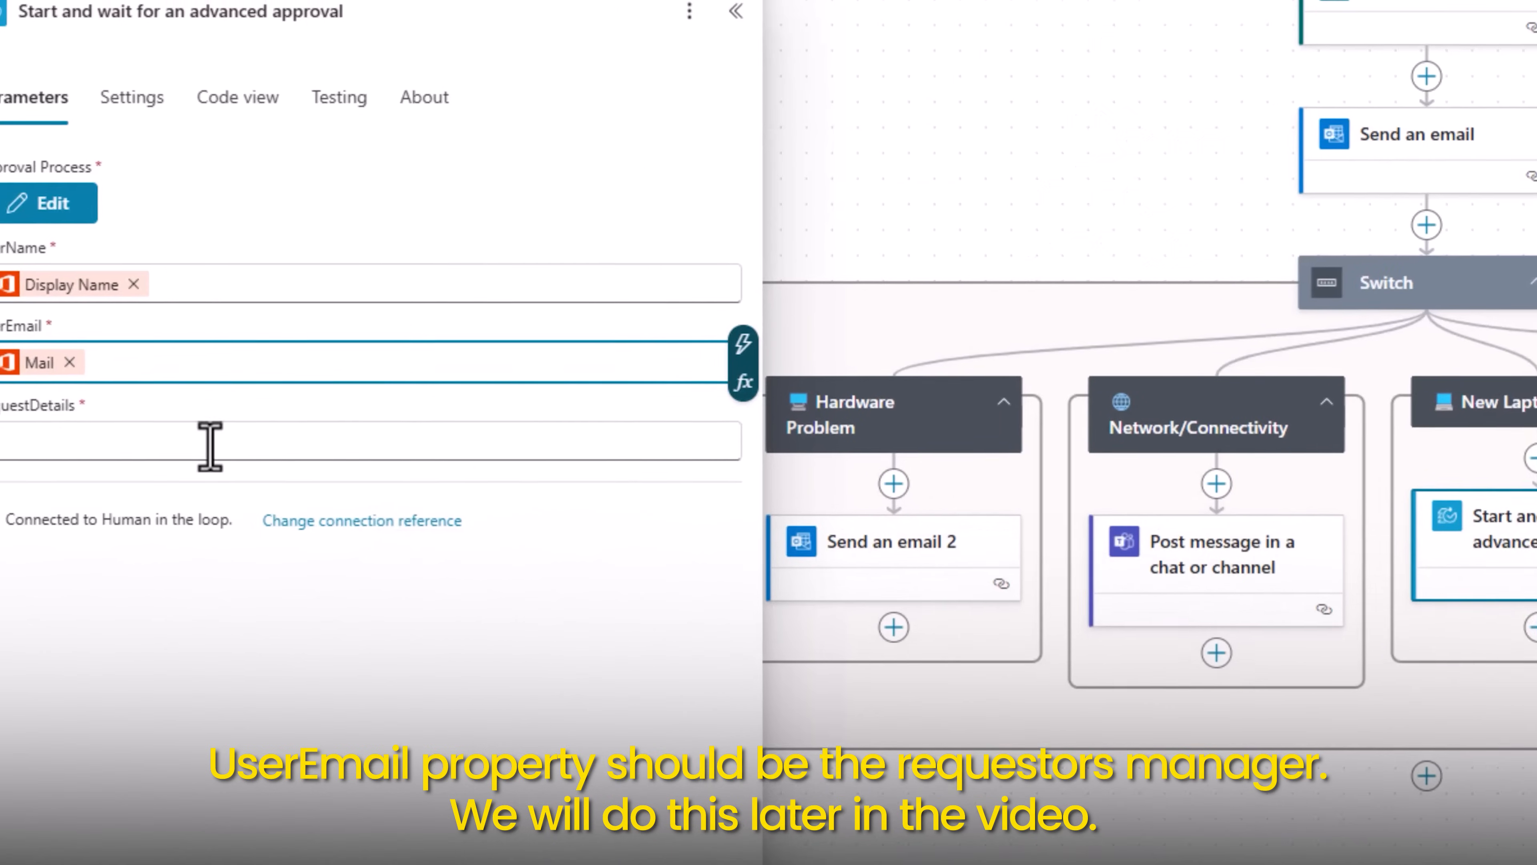
Step: Fill the advanced approval's RequestDetails with Issue Description from the "When an item is created" trigger
click(351, 381)
click(879, 454)
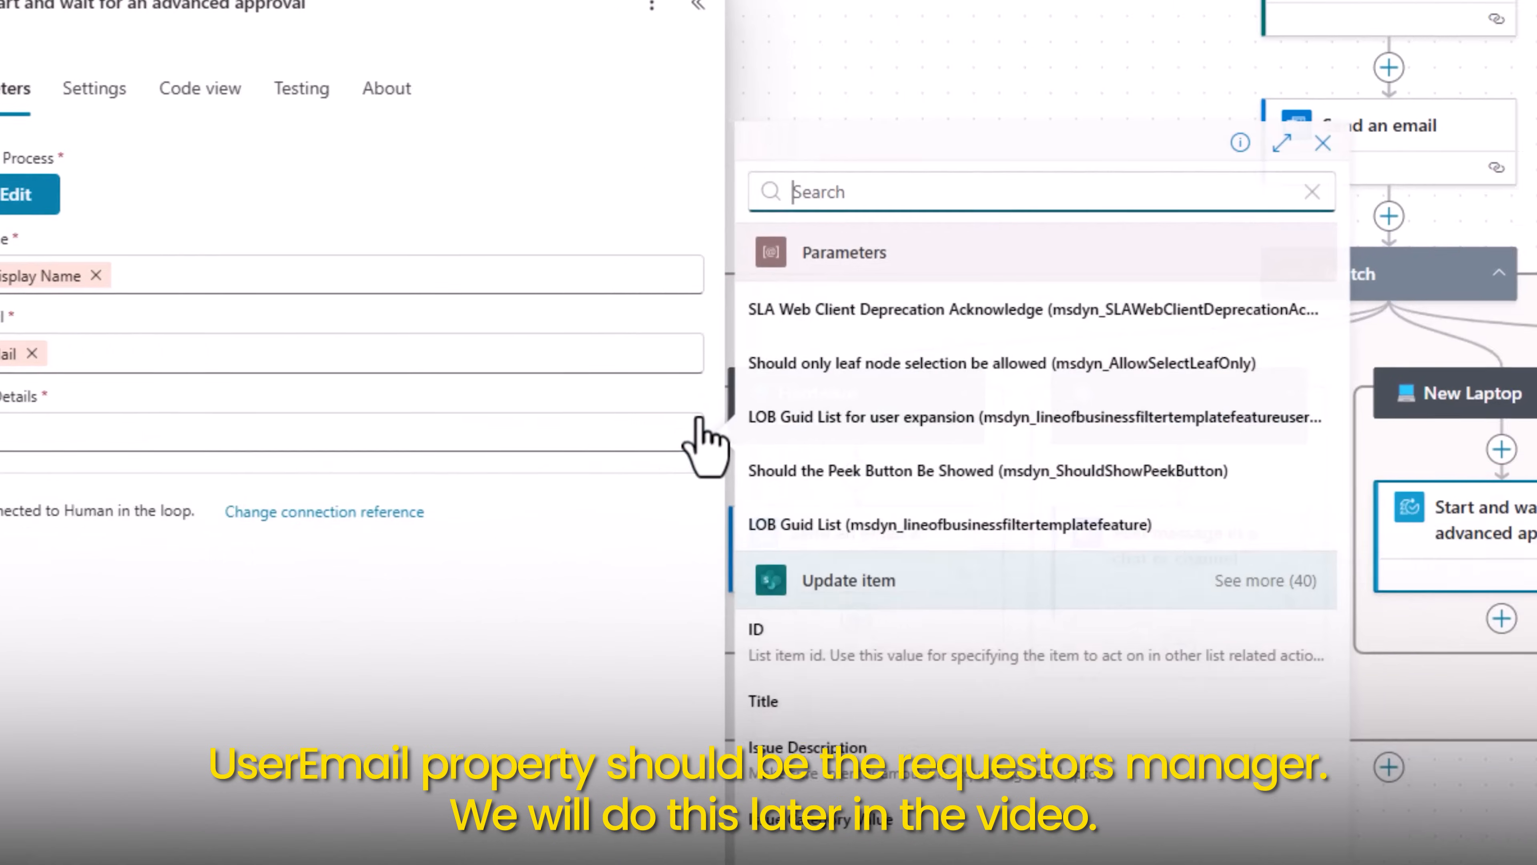
text(issue des)
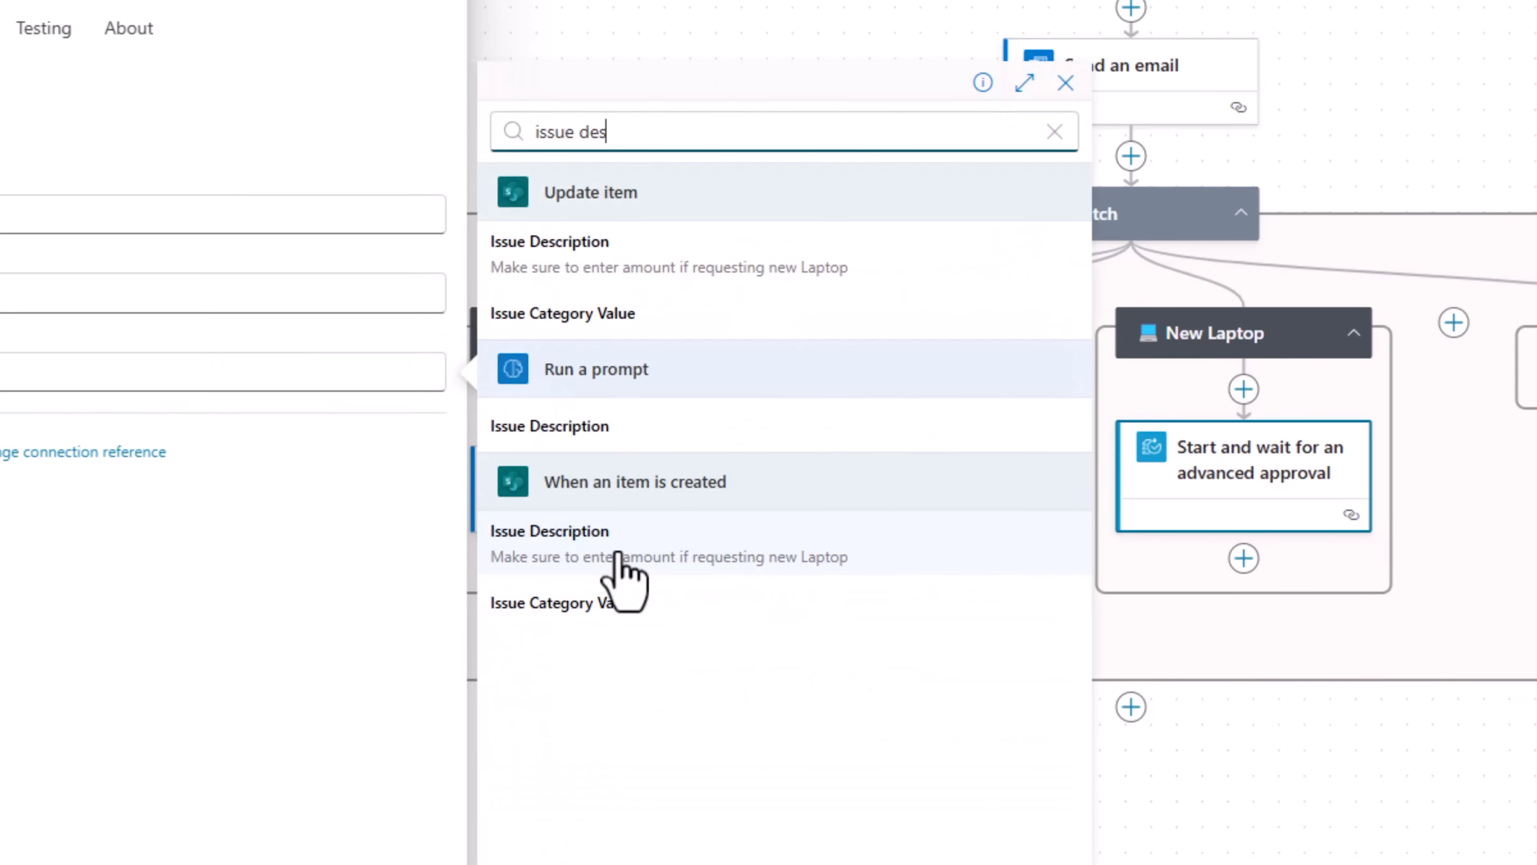
click(617, 554)
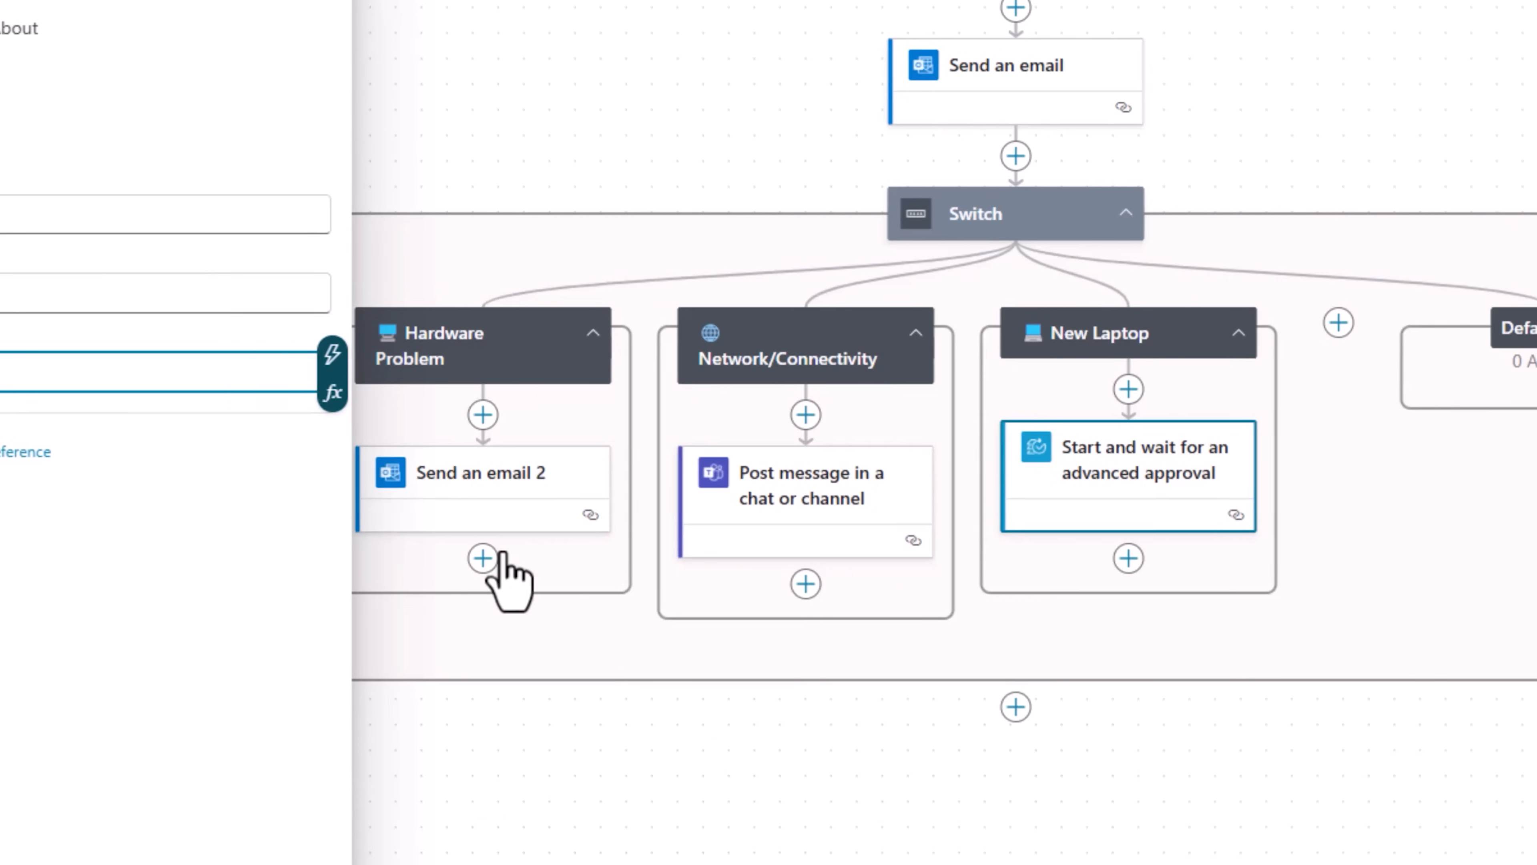
Step: Add a Condition after the advanced approval in the New Laptop case
click(913, 557)
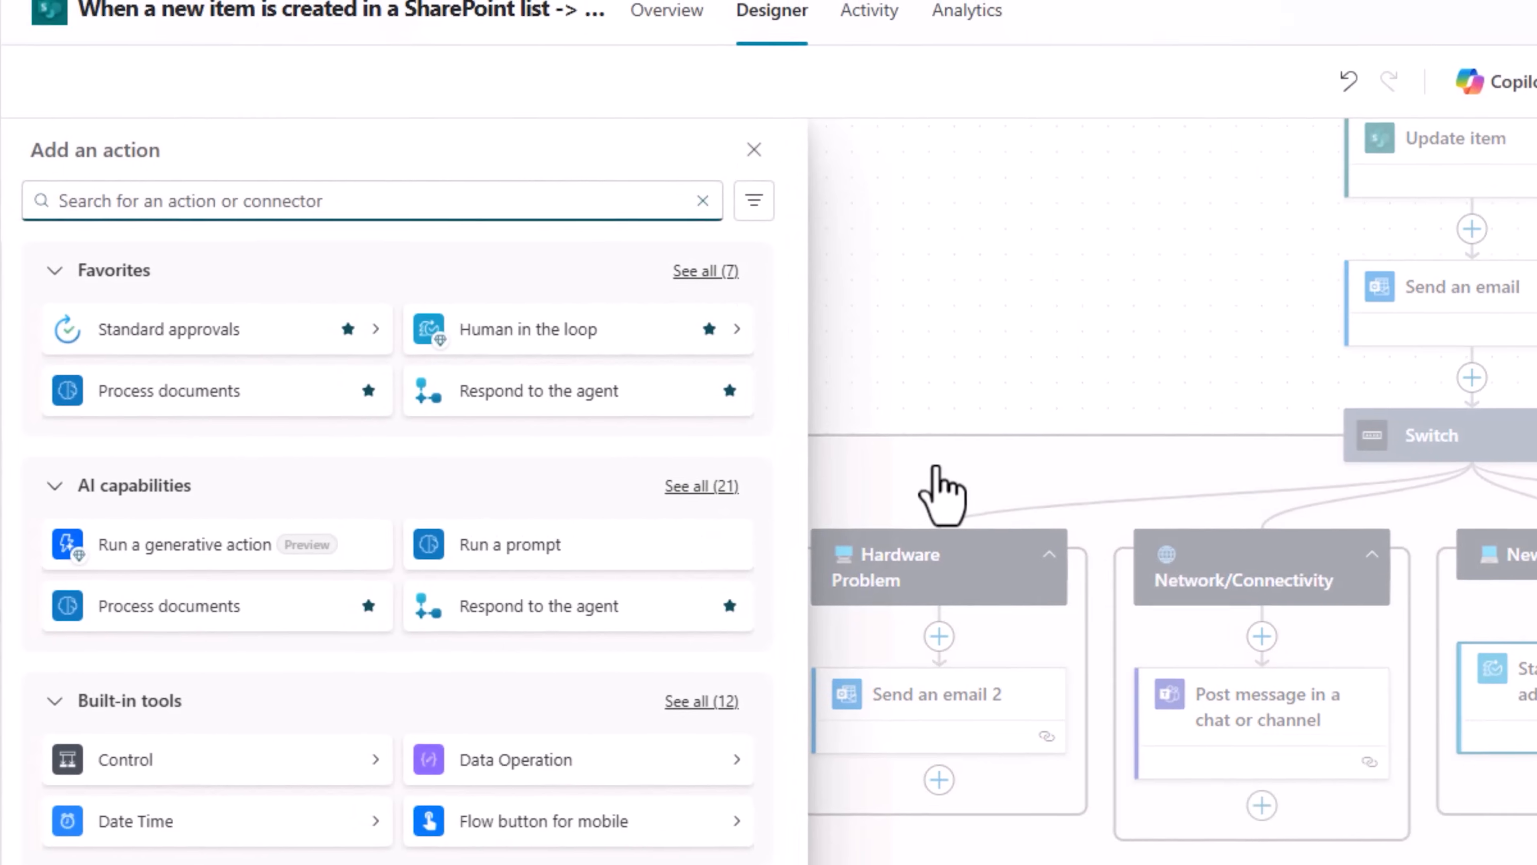
text(condition)
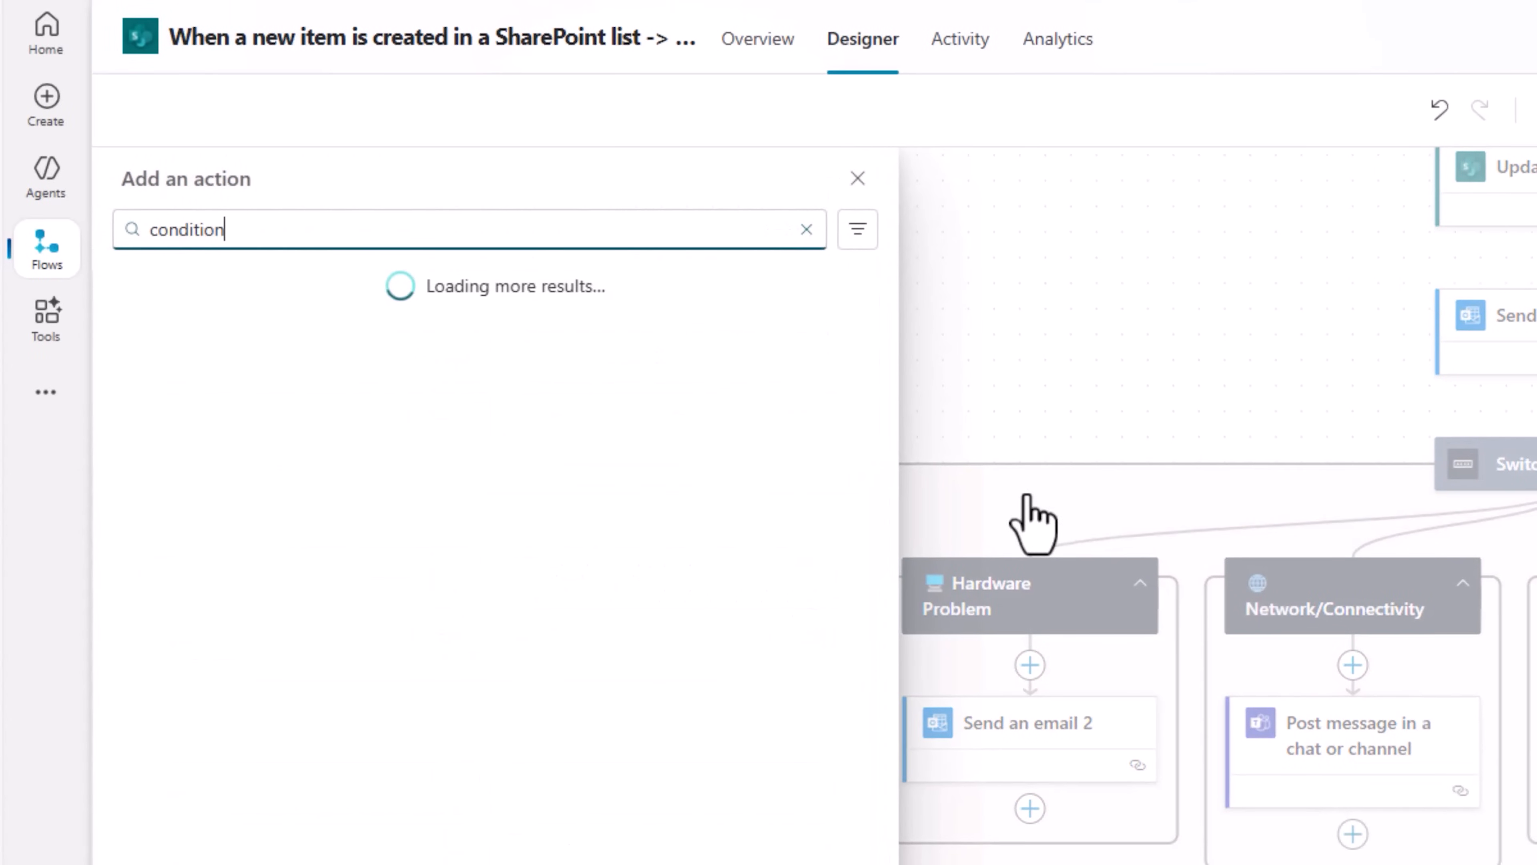
click(287, 422)
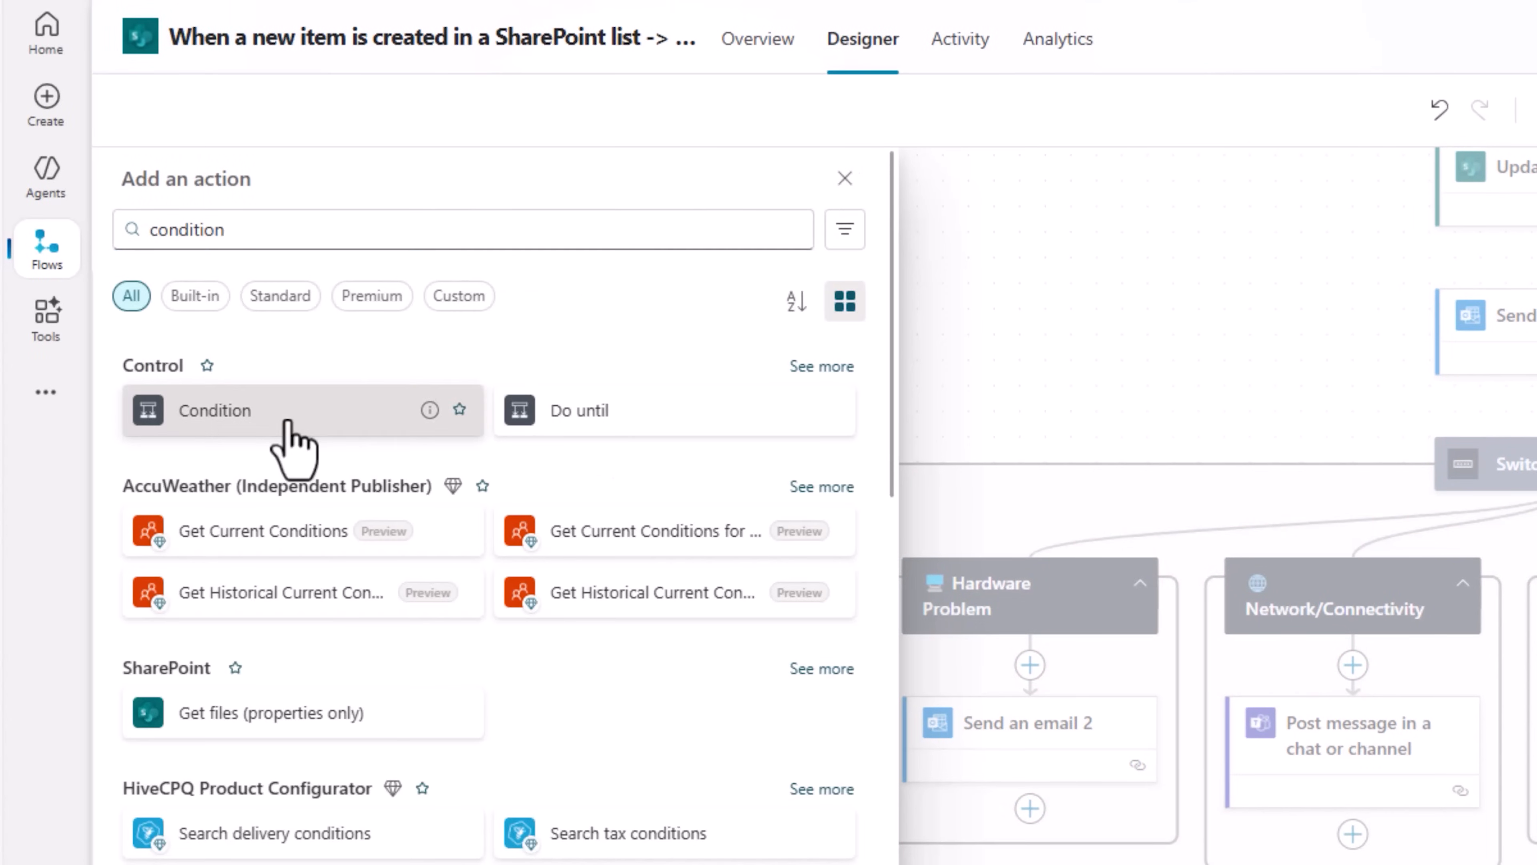
Step: Set the condition to check that the advanced approval's Outcome does not contain the reject response
click(363, 475)
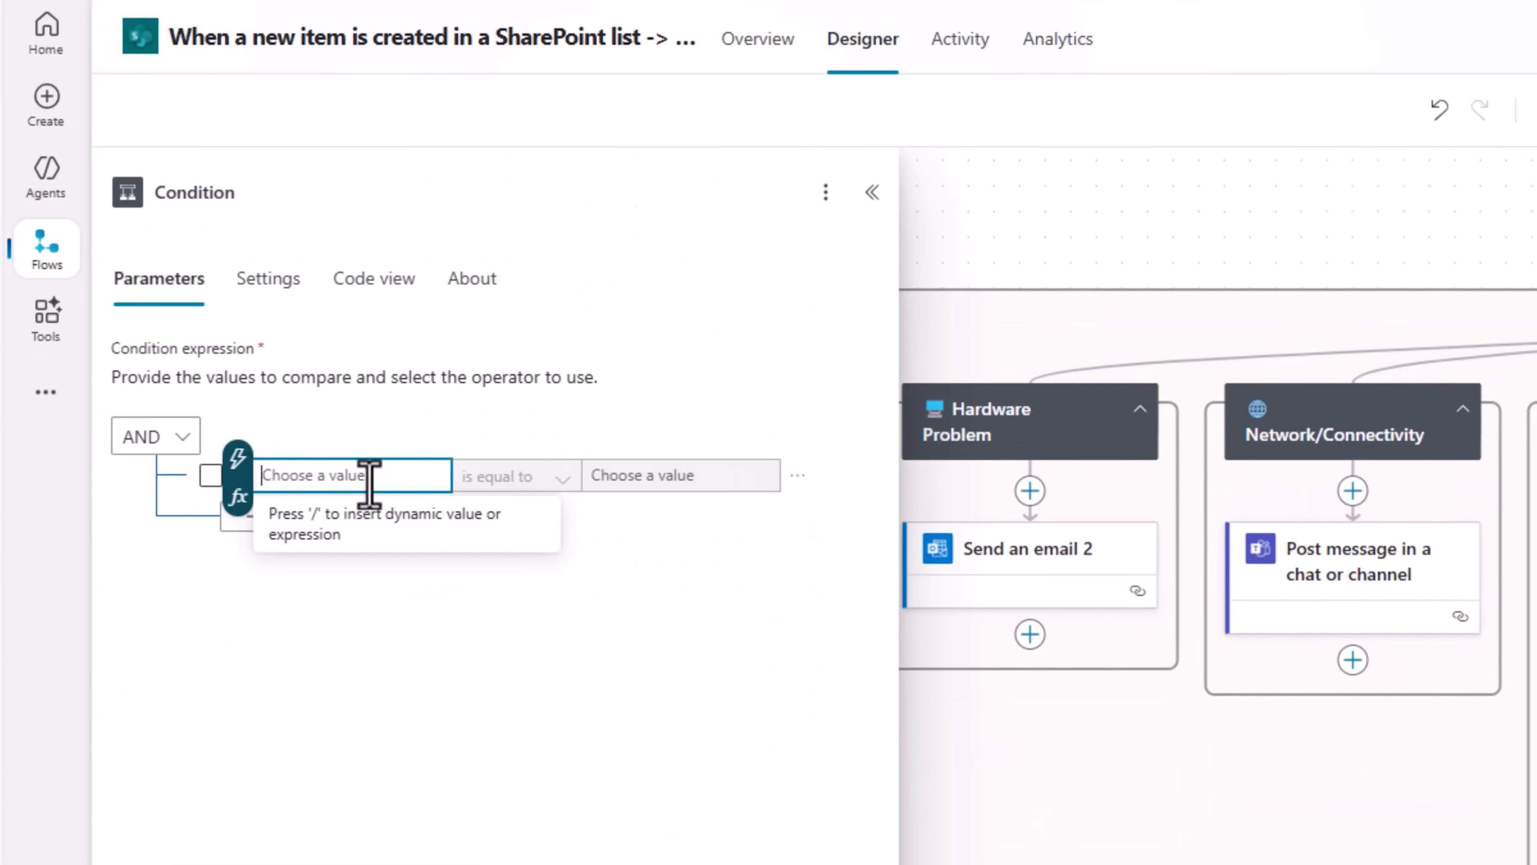
click(237, 459)
text(outcome)
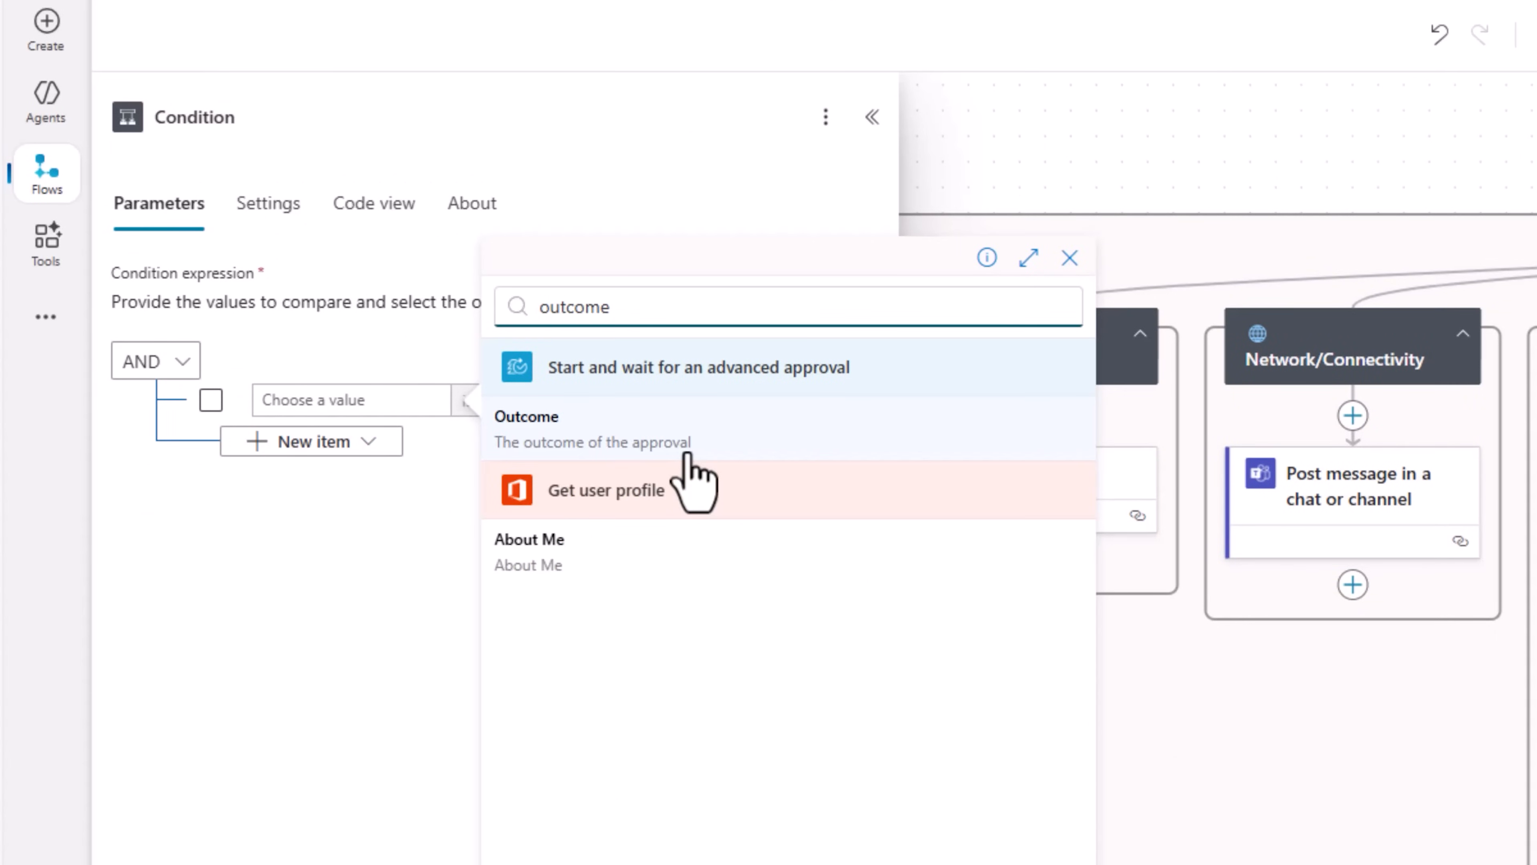
click(688, 454)
click(532, 404)
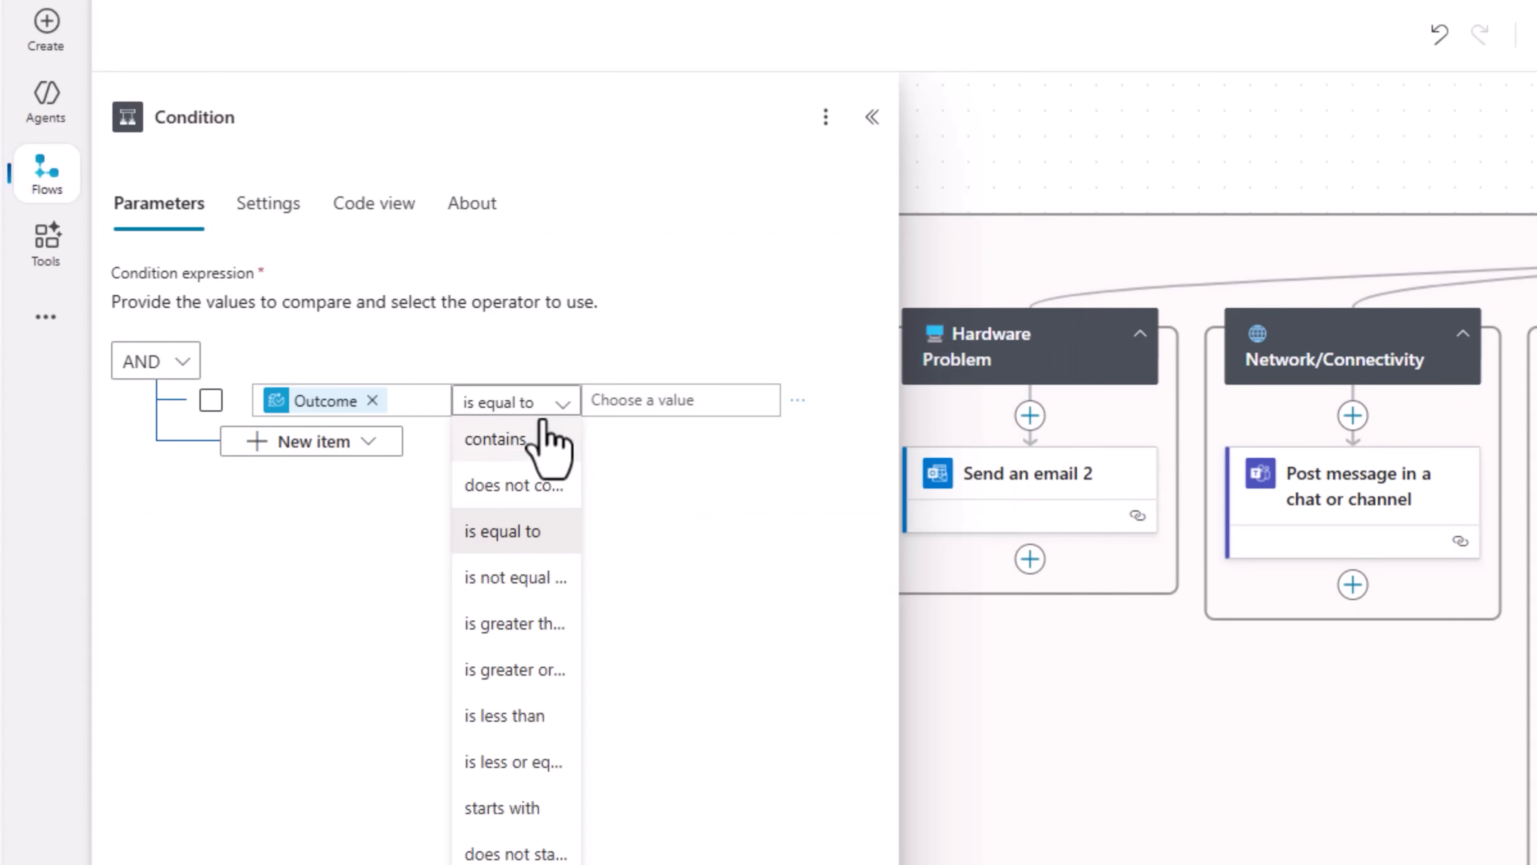
click(520, 488)
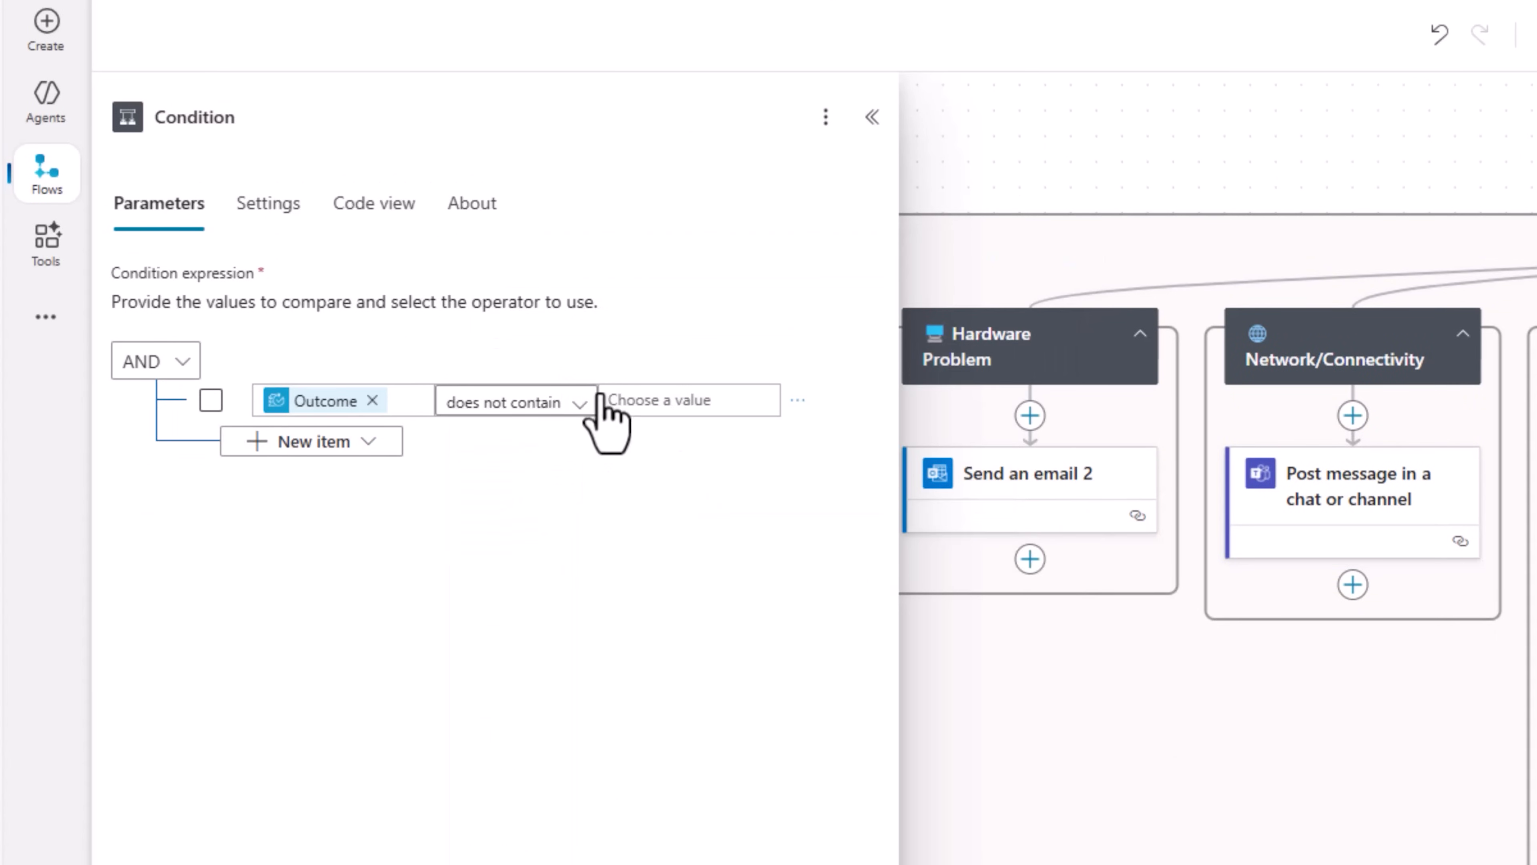
click(608, 401)
text(R)
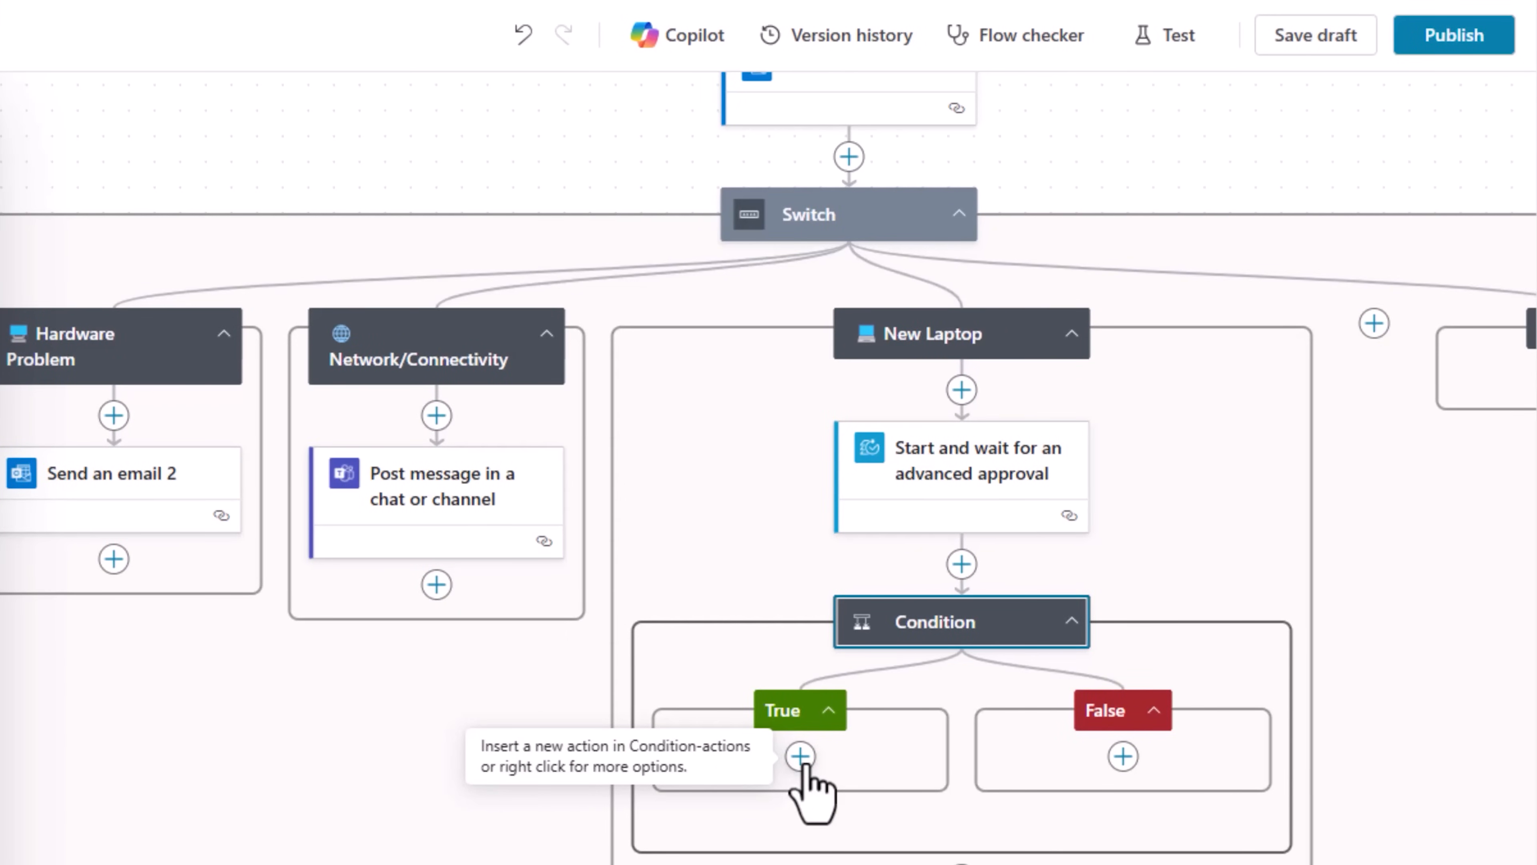
Step: Add a SharePoint Update item action to the condition's True branch and choose the Status Value for the Help Desk item
click(801, 756)
text(update item)
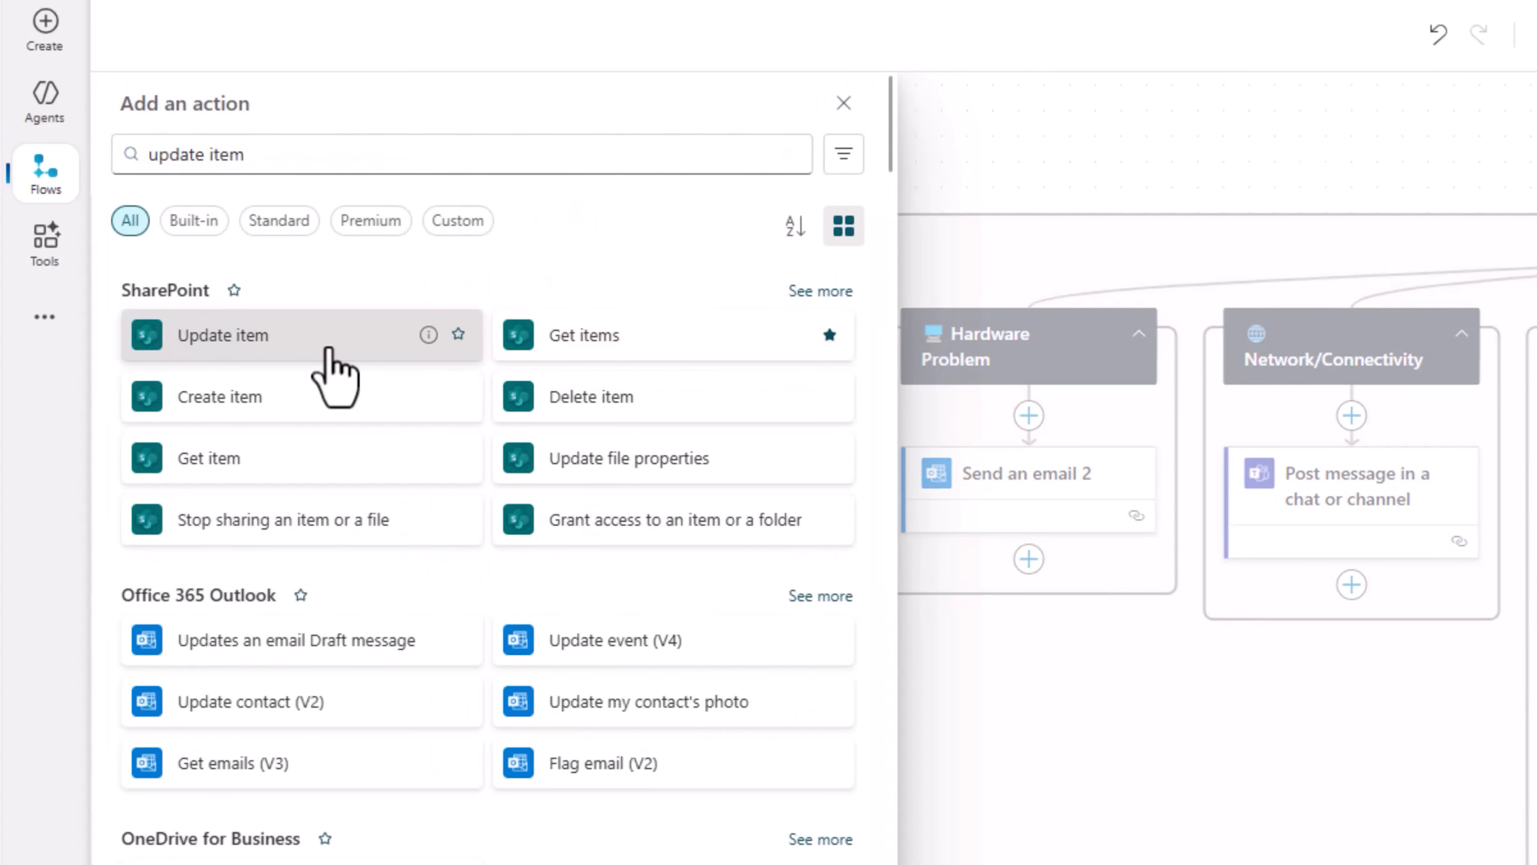
click(330, 351)
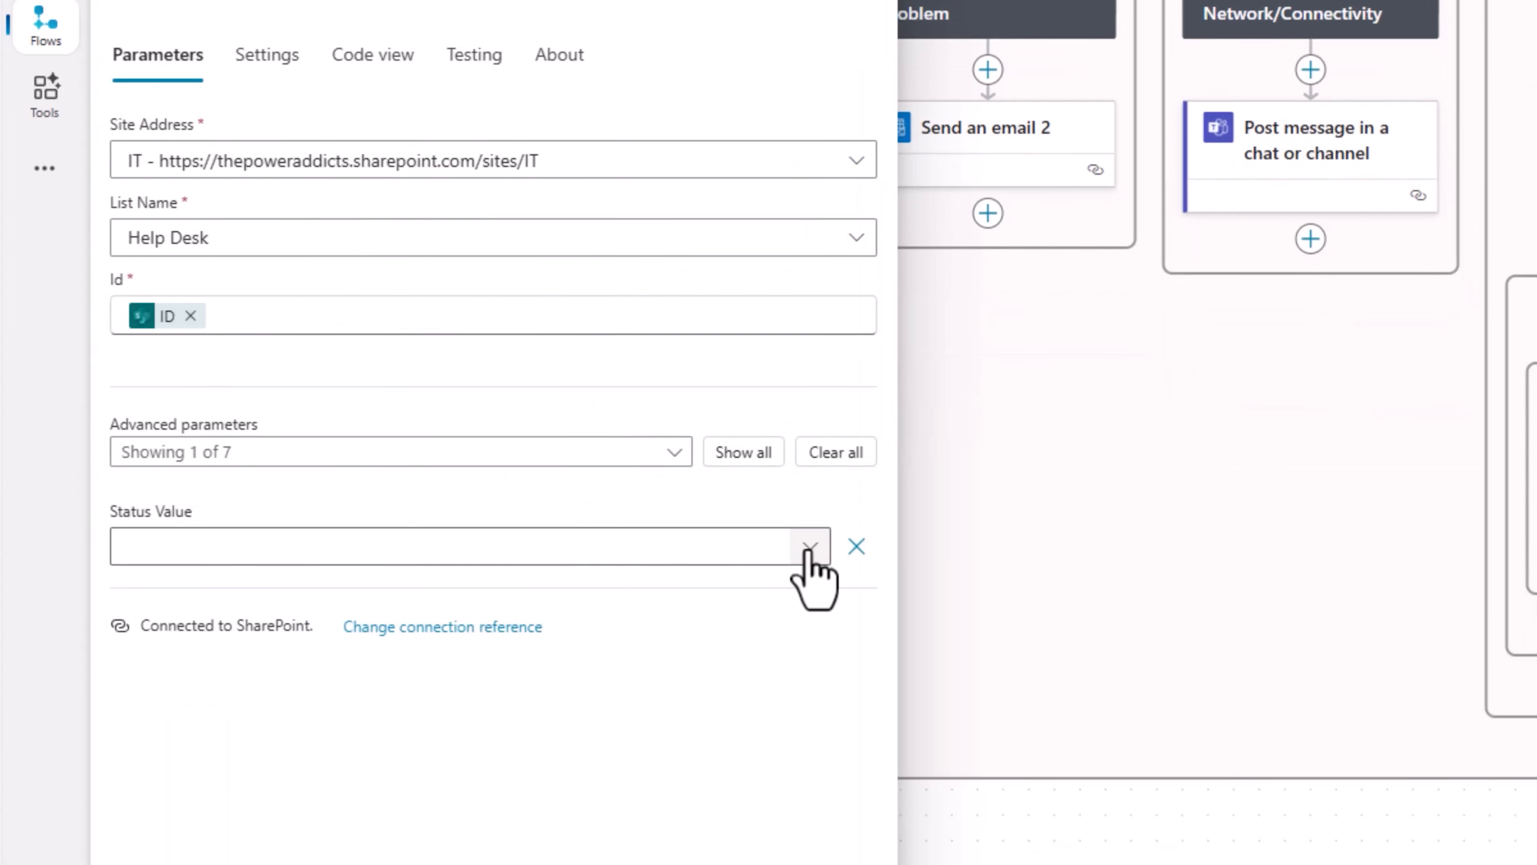
click(810, 547)
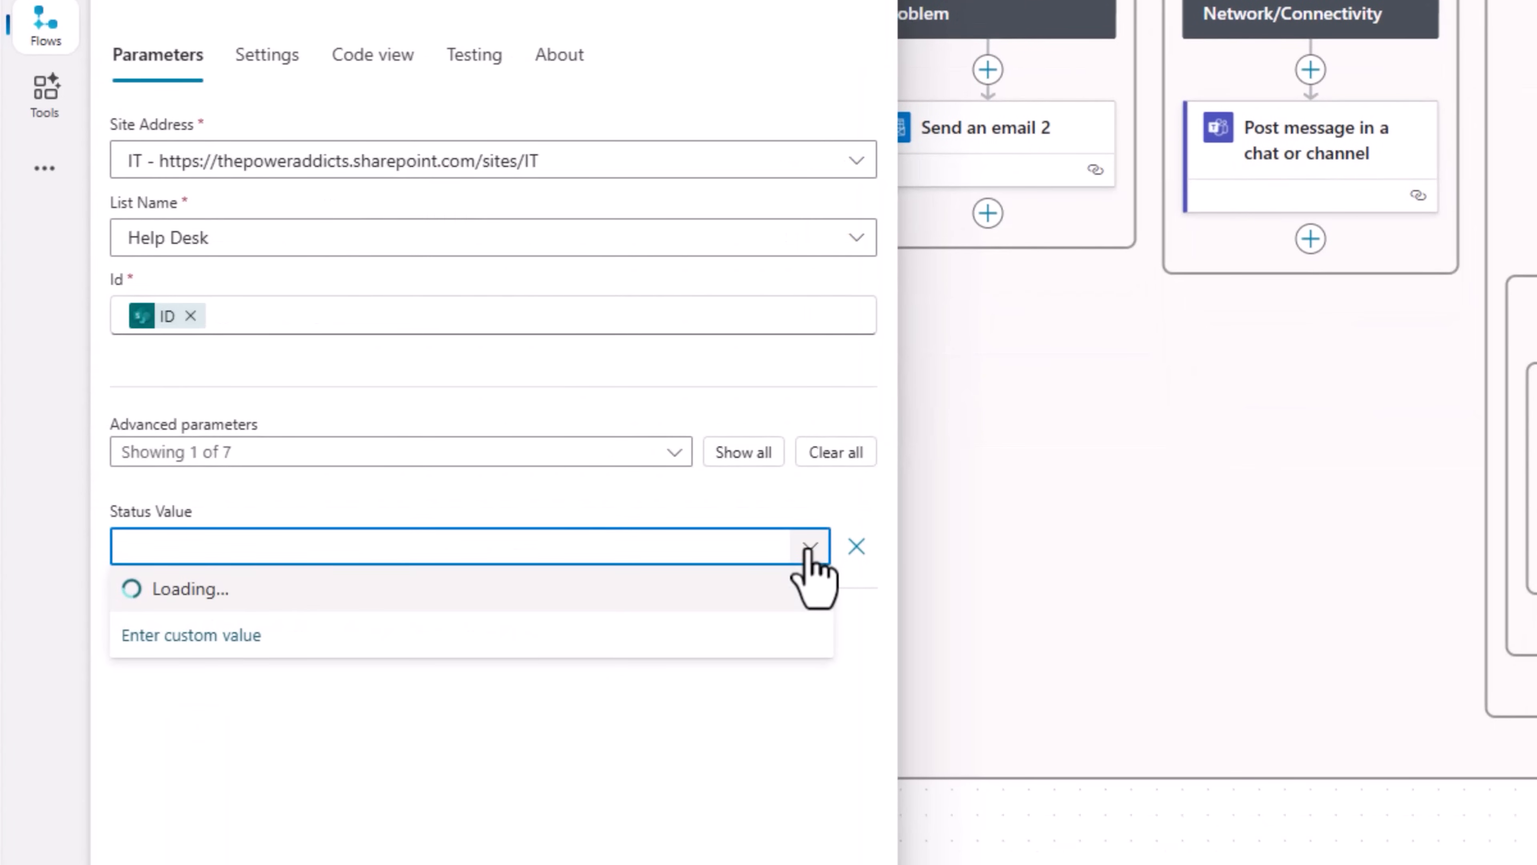
click(288, 590)
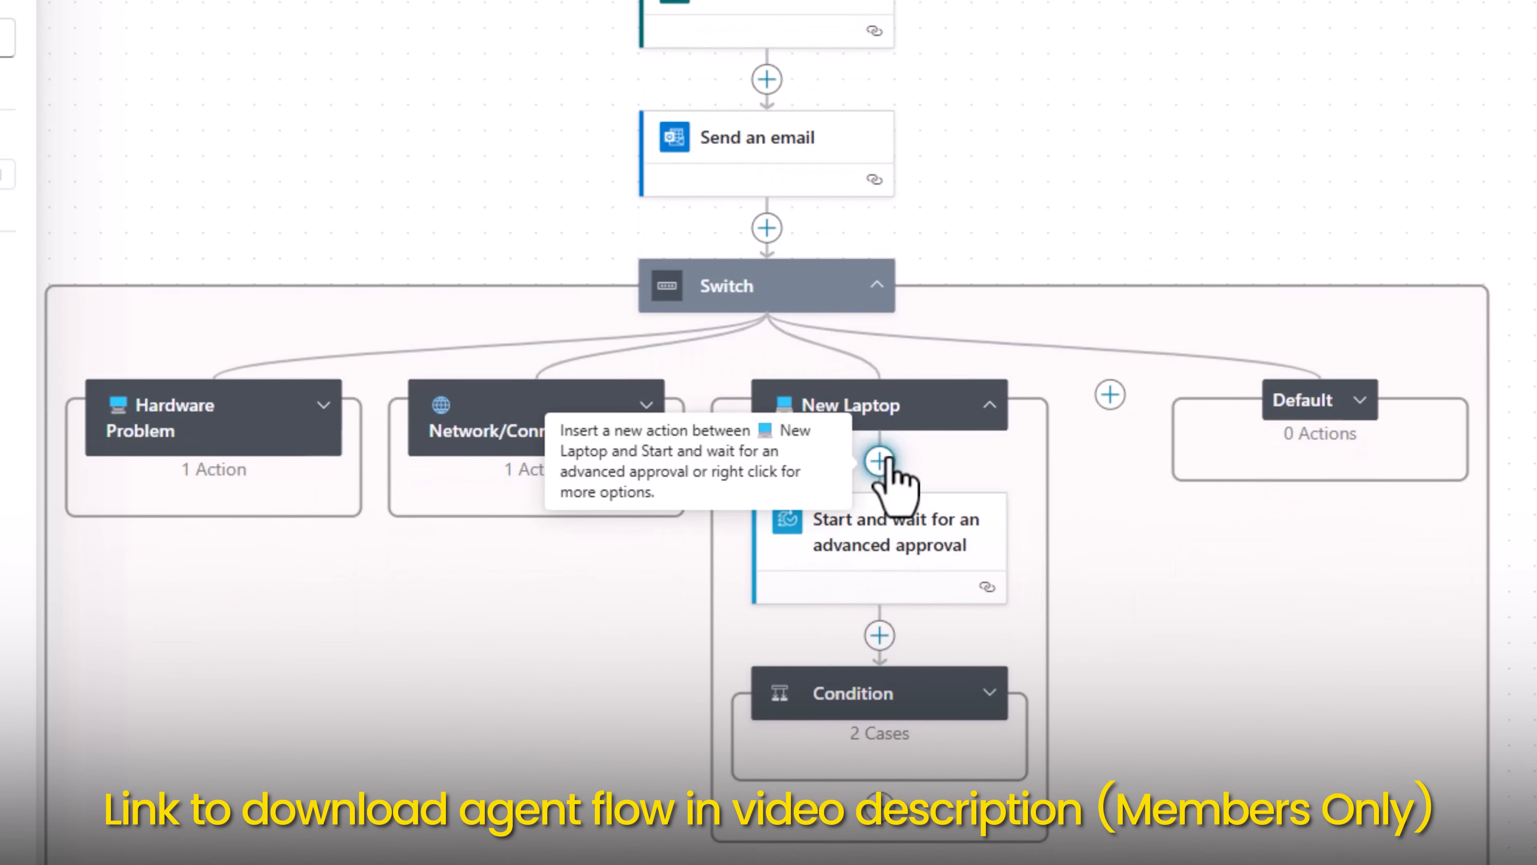
Step: Add Get manager (V2) at the start of the New Laptop case, with User (UPN) set to Mail from Get user profile
click(879, 461)
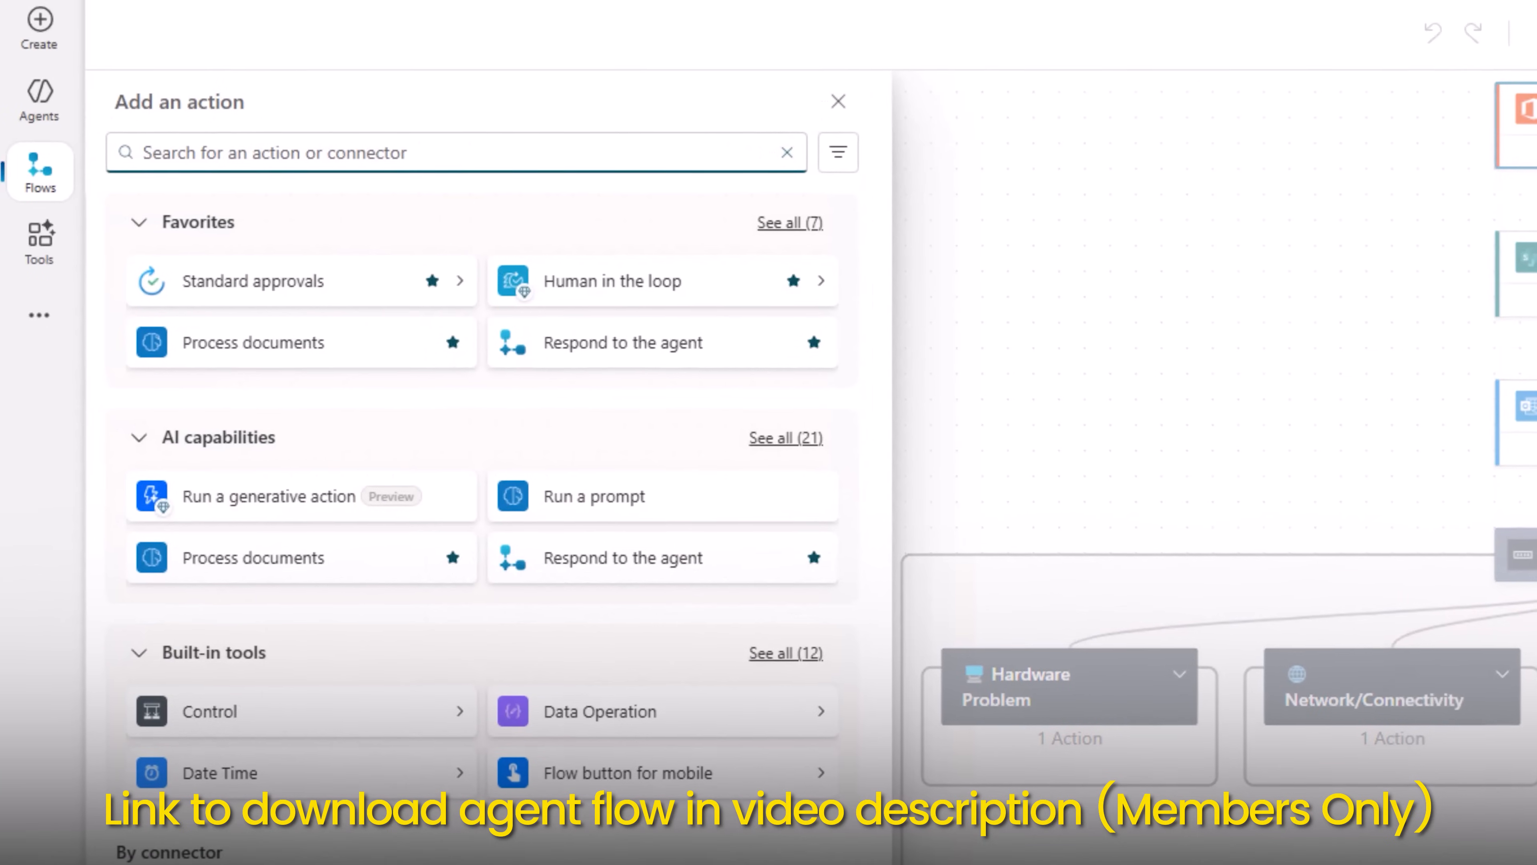
text(get user manager)
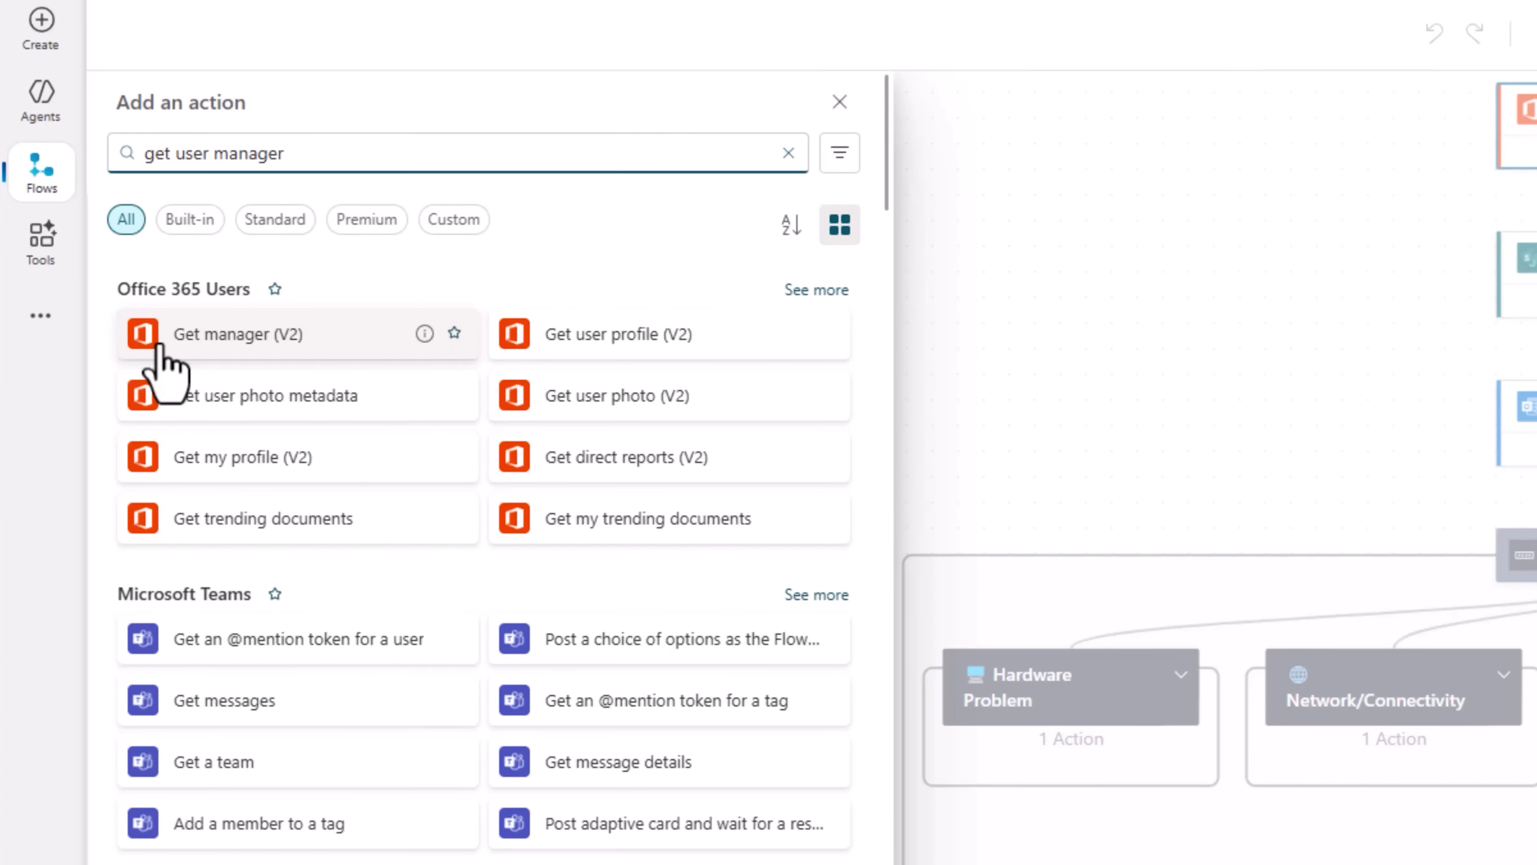
click(160, 345)
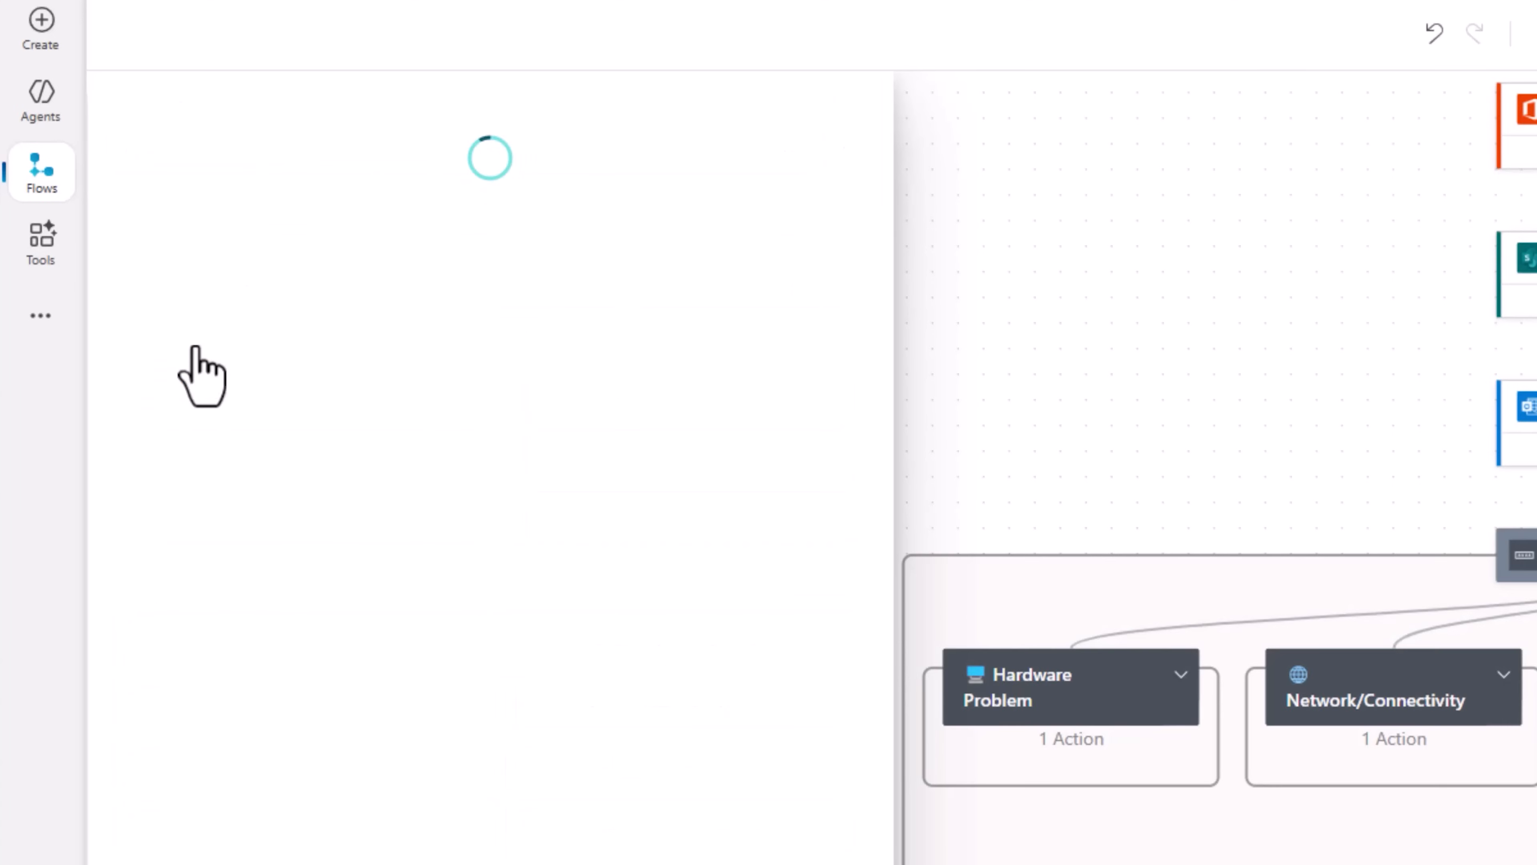
click(307, 315)
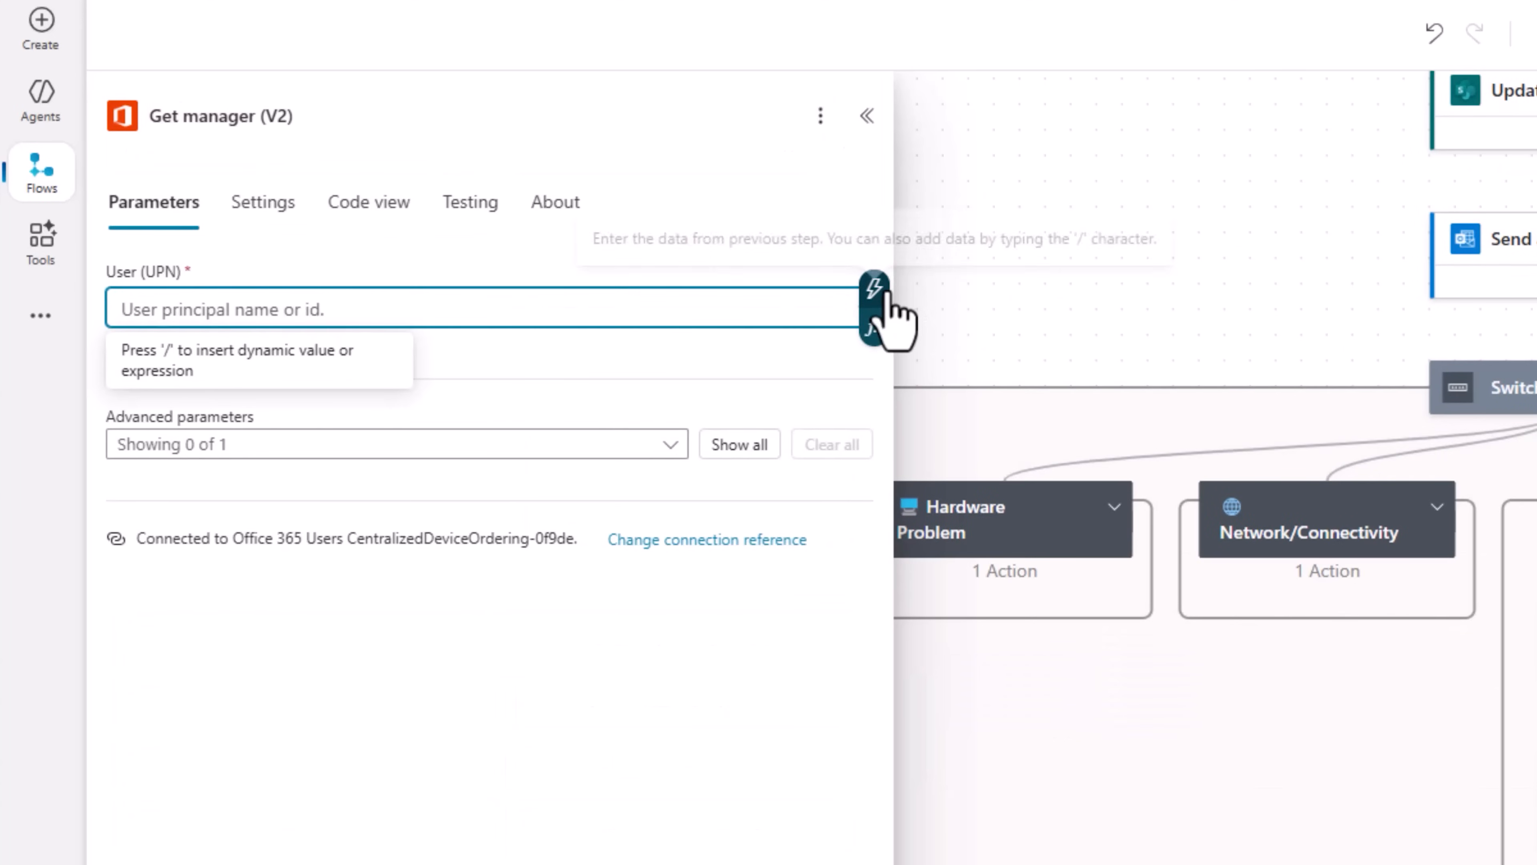
click(885, 311)
text(mail)
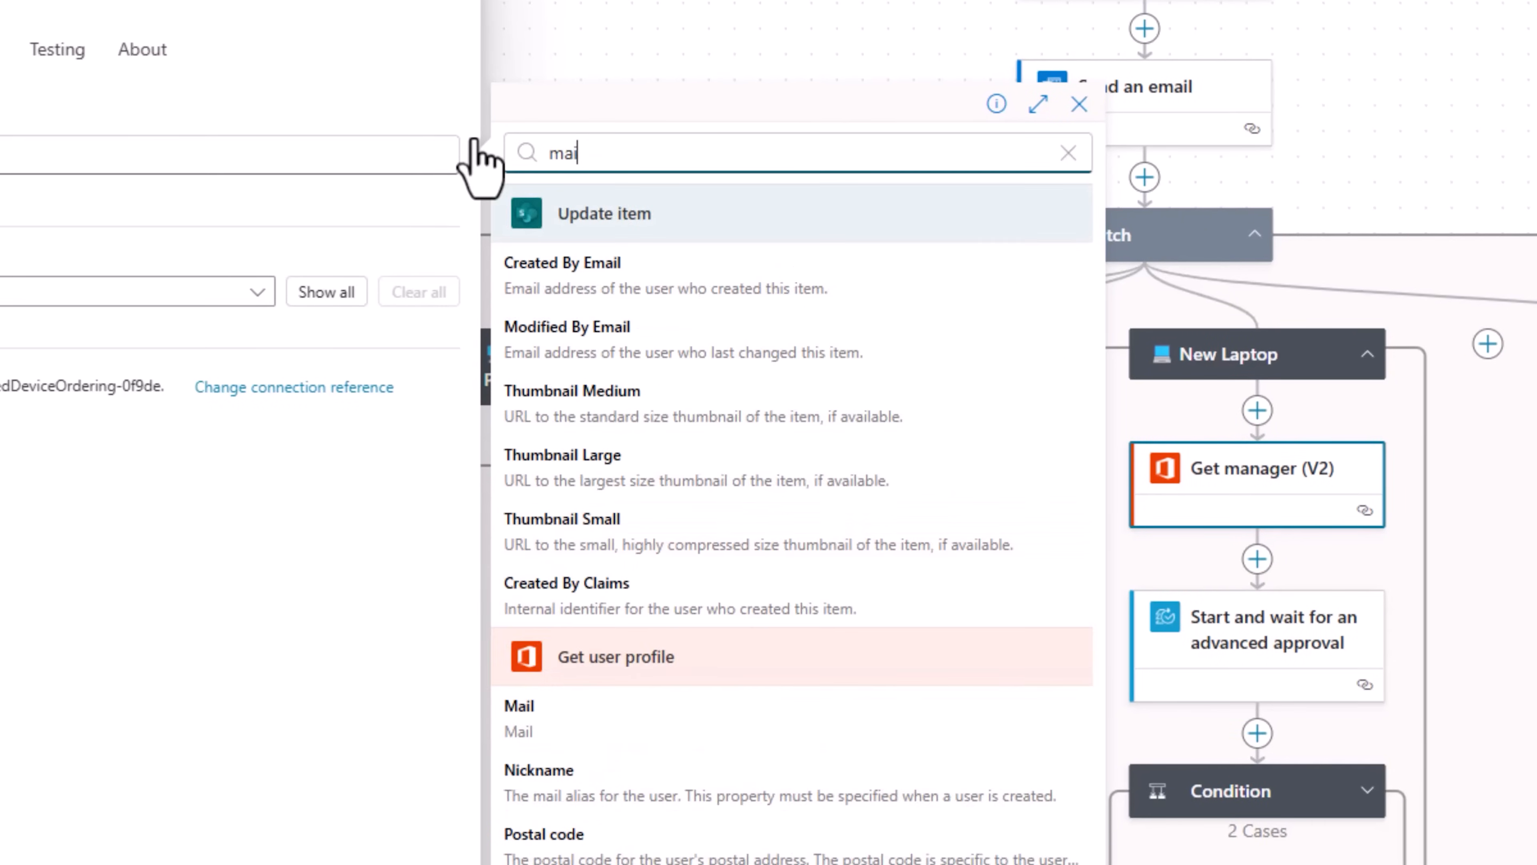
click(606, 684)
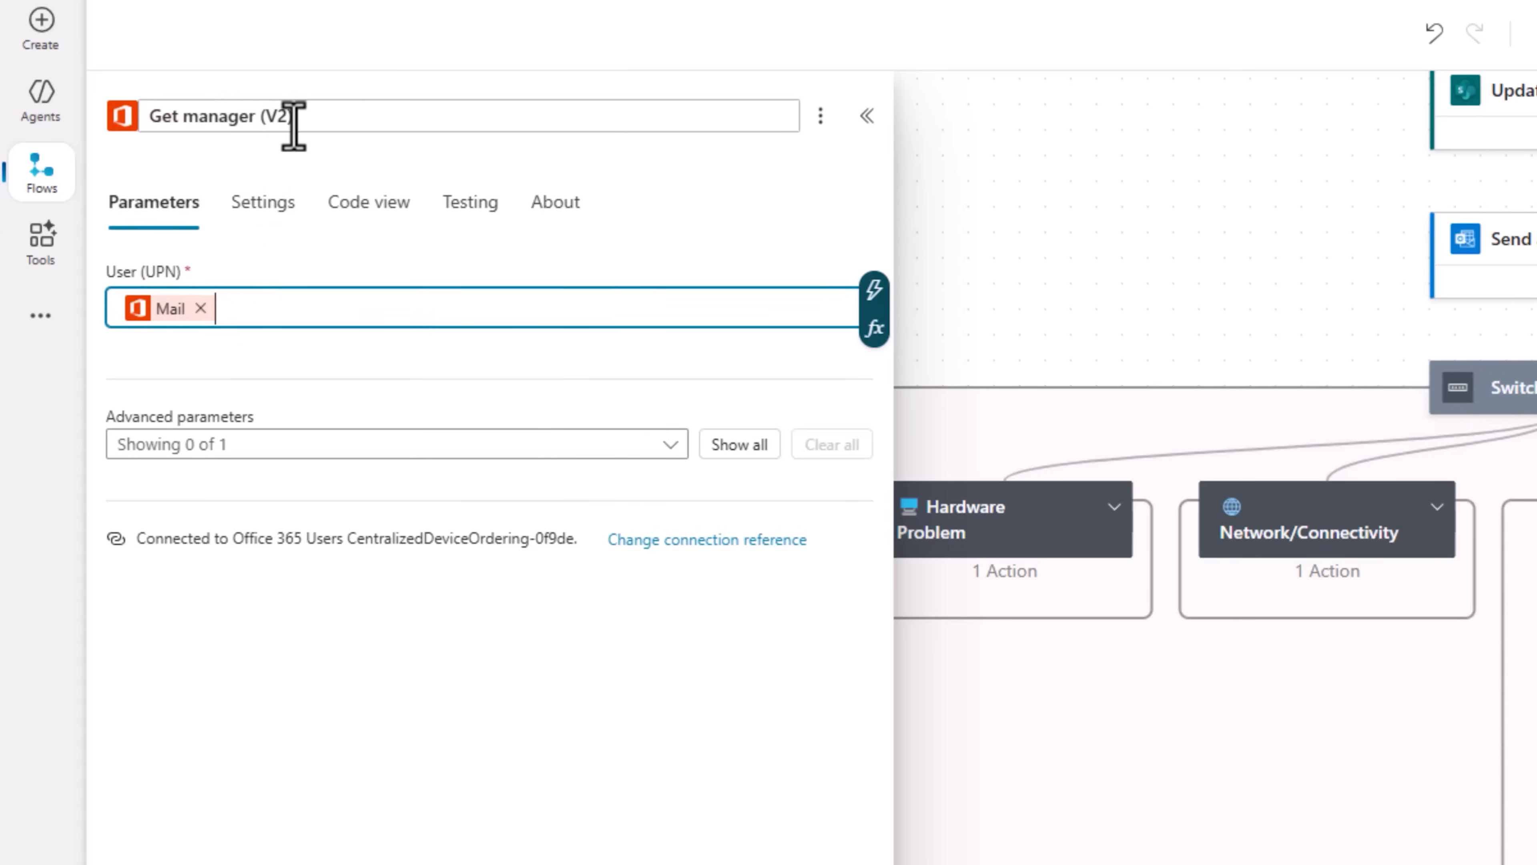
Step: Set the advanced approval's UserEmail to Mail from Get manager (V2), and publish the flow
click(855, 787)
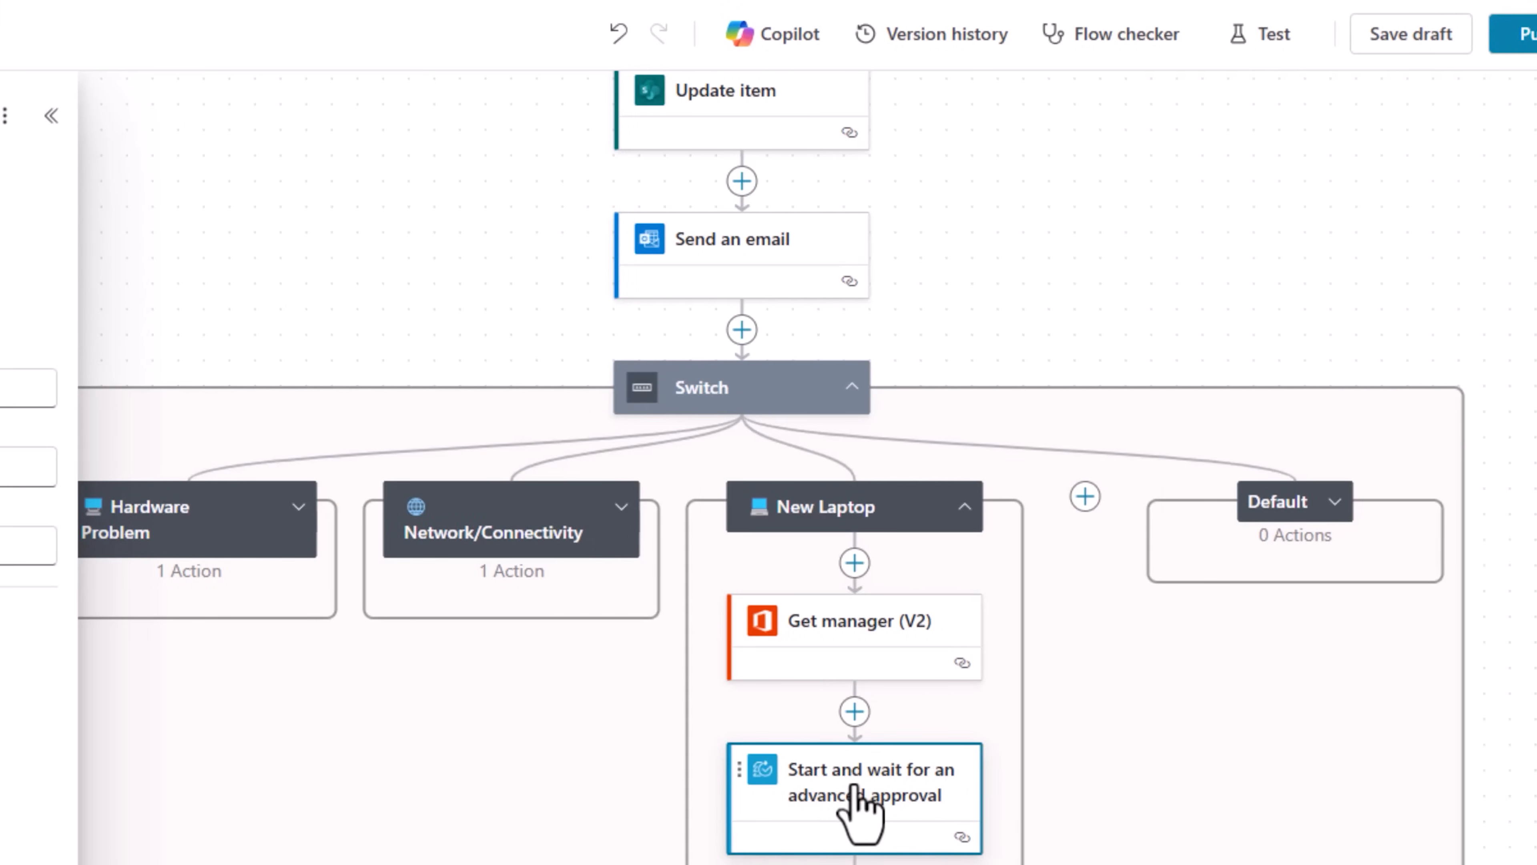
click(188, 391)
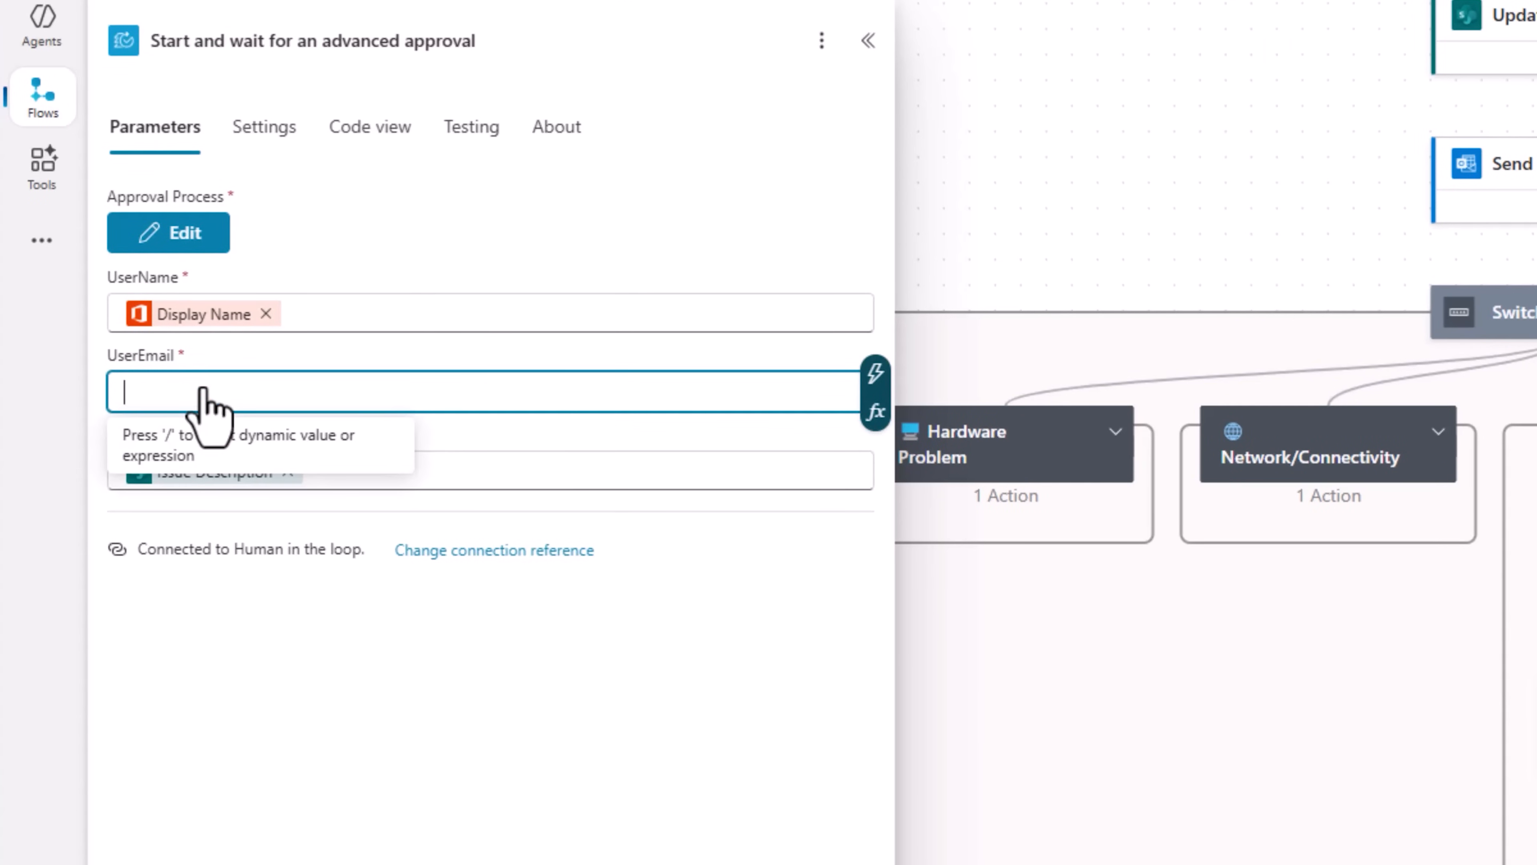
click(876, 374)
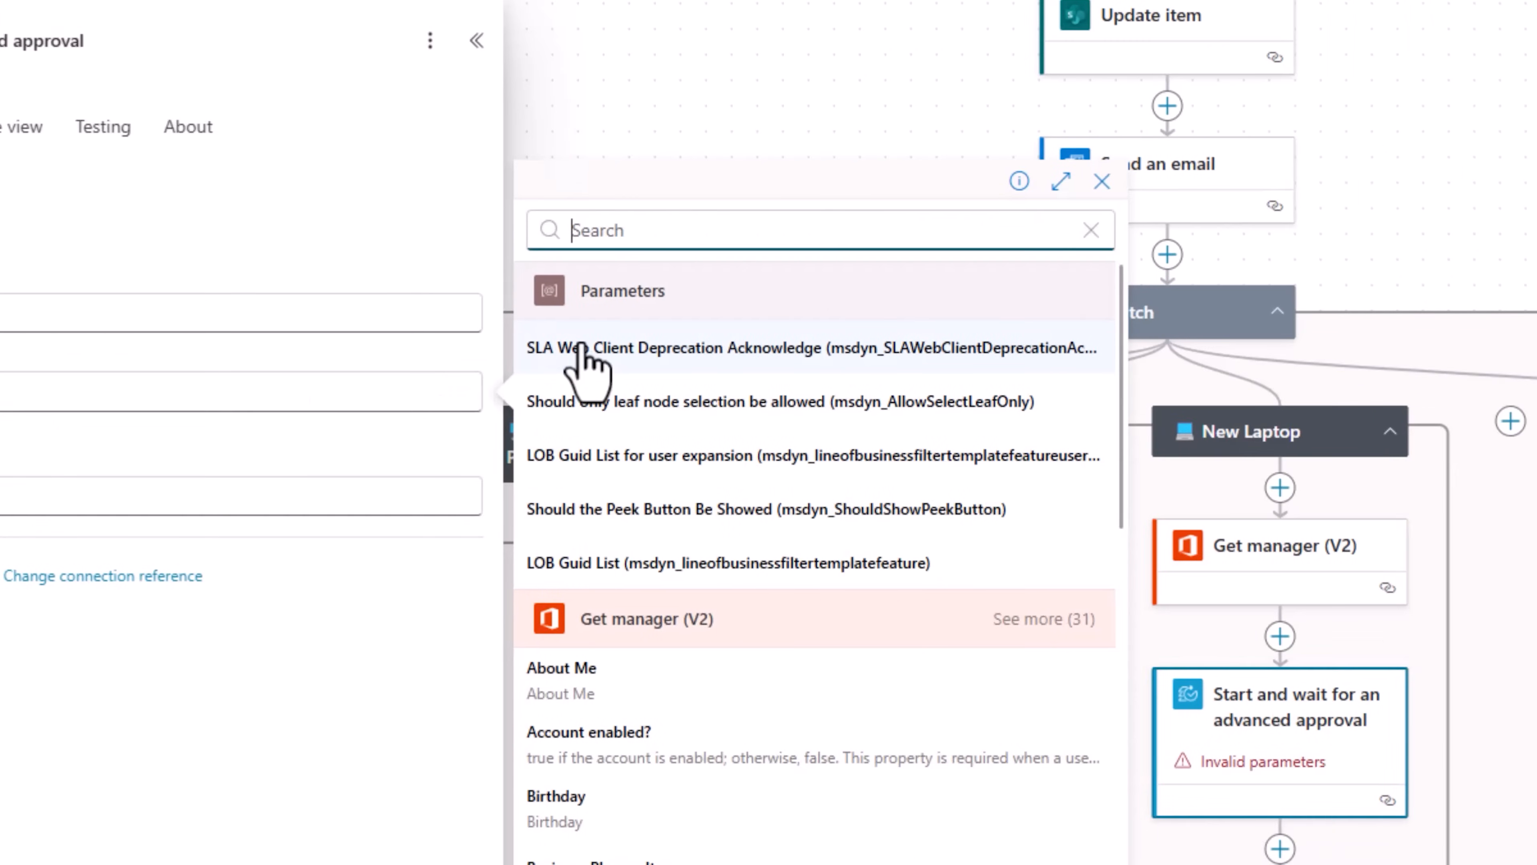
text(mail)
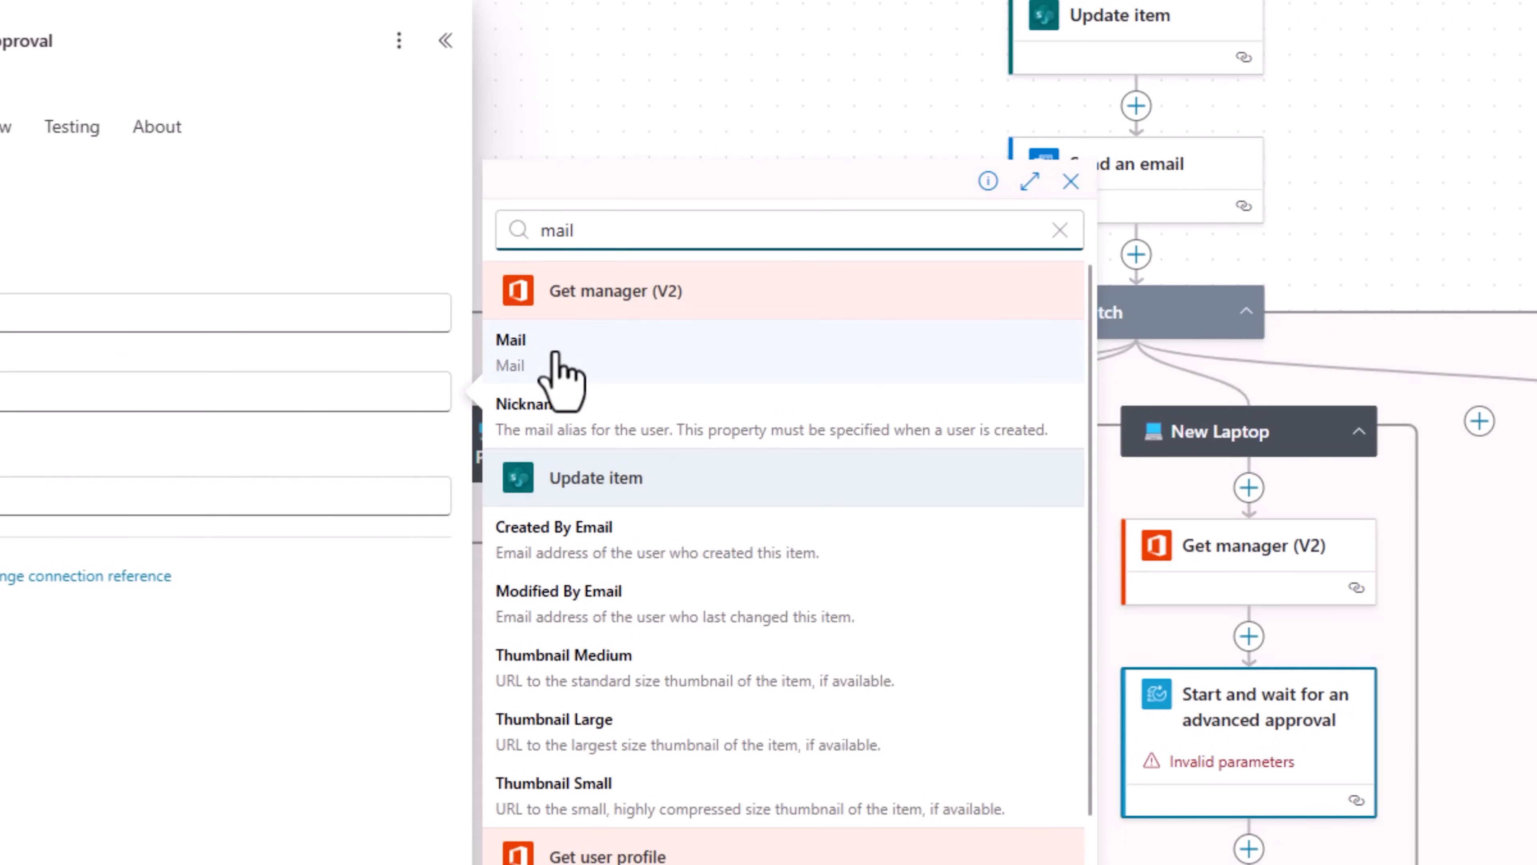
click(556, 357)
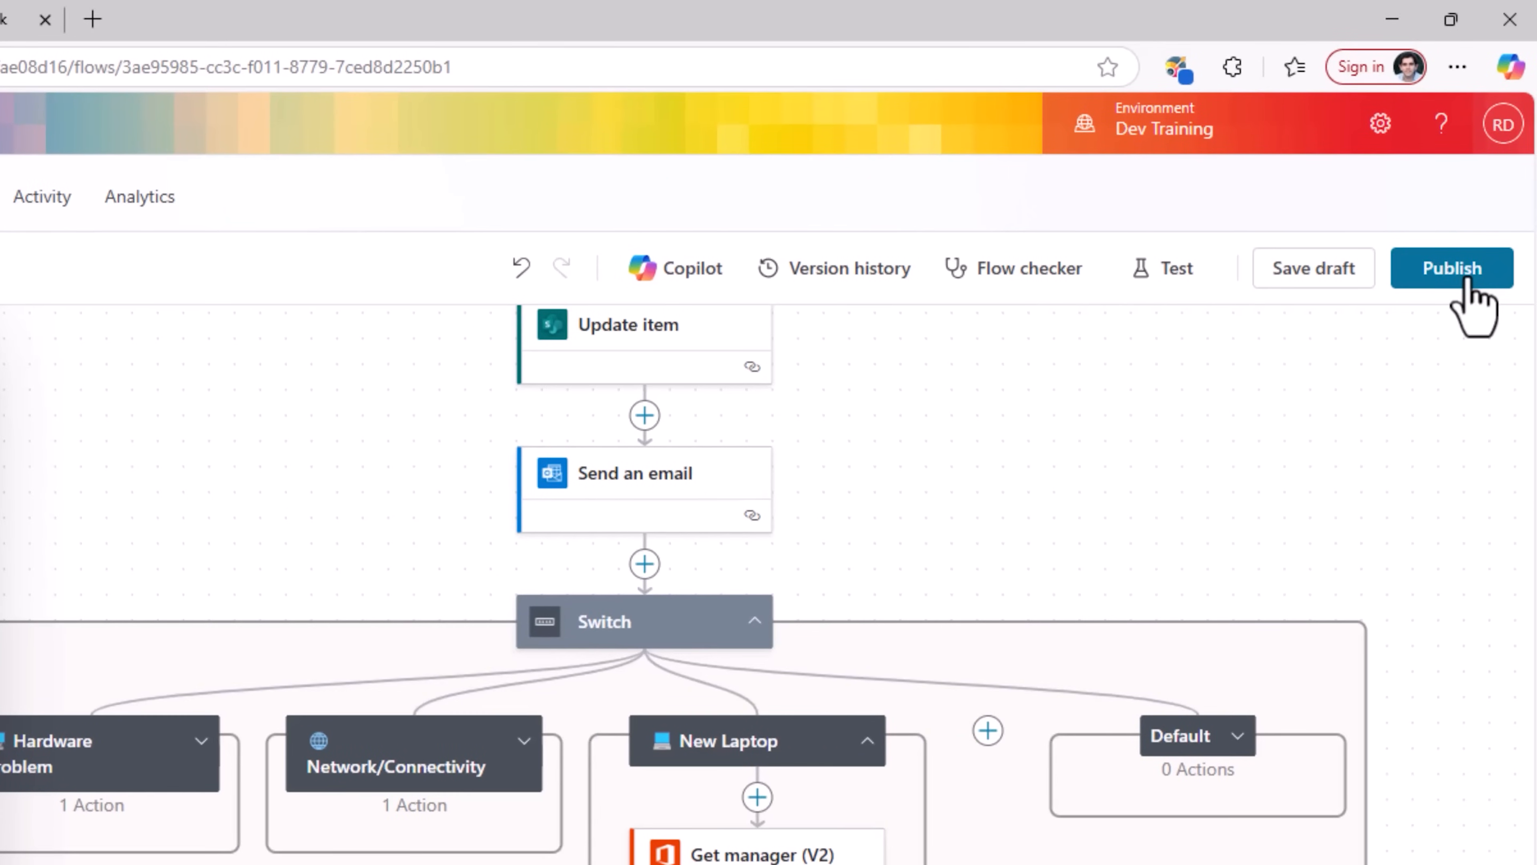
click(1470, 281)
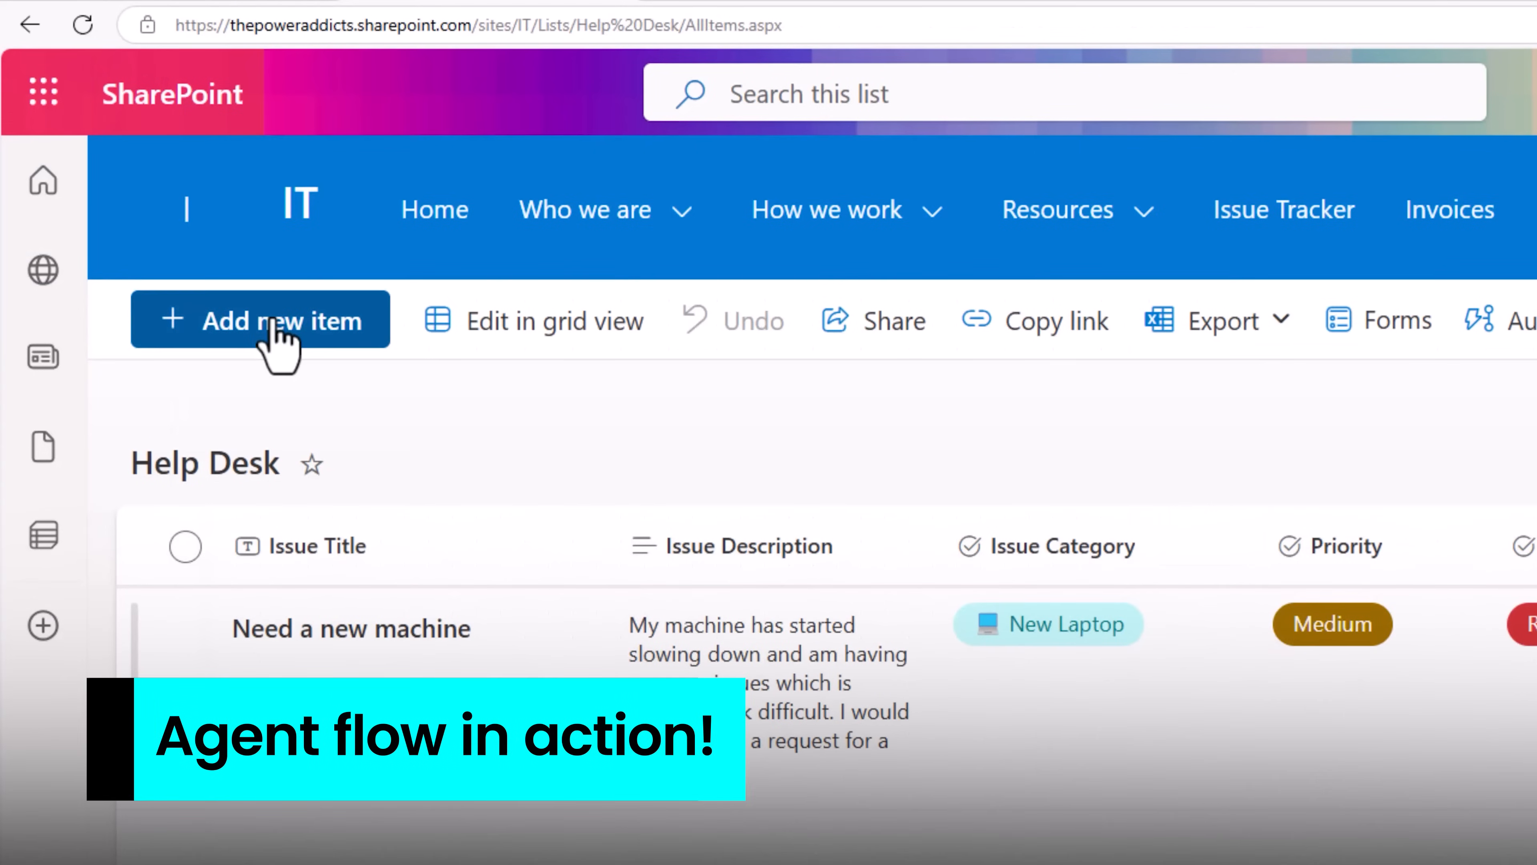
Step: In the SharePoint Help Desk list, start an item titled "Need new laptop urgently", describing laptop connectivity issues that impact work and risk a customer project
click(276, 332)
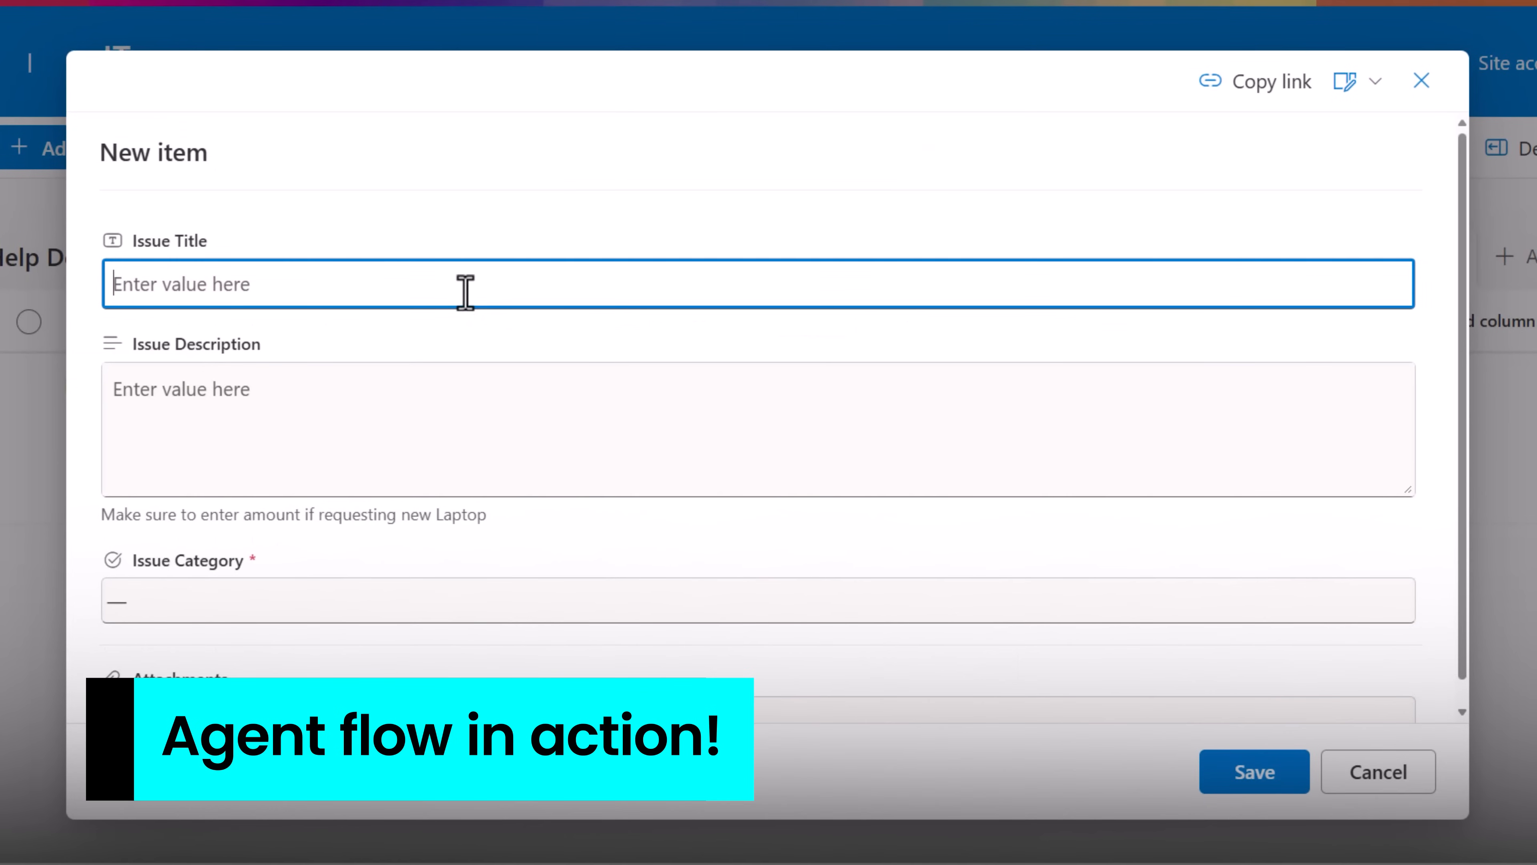
text(Need new laptop urgently)
key(Tab)
text(My current laptop is causes connectivity issues and is impacting my work. This is causing significant risk to customer project and needs to be addresses asap.)
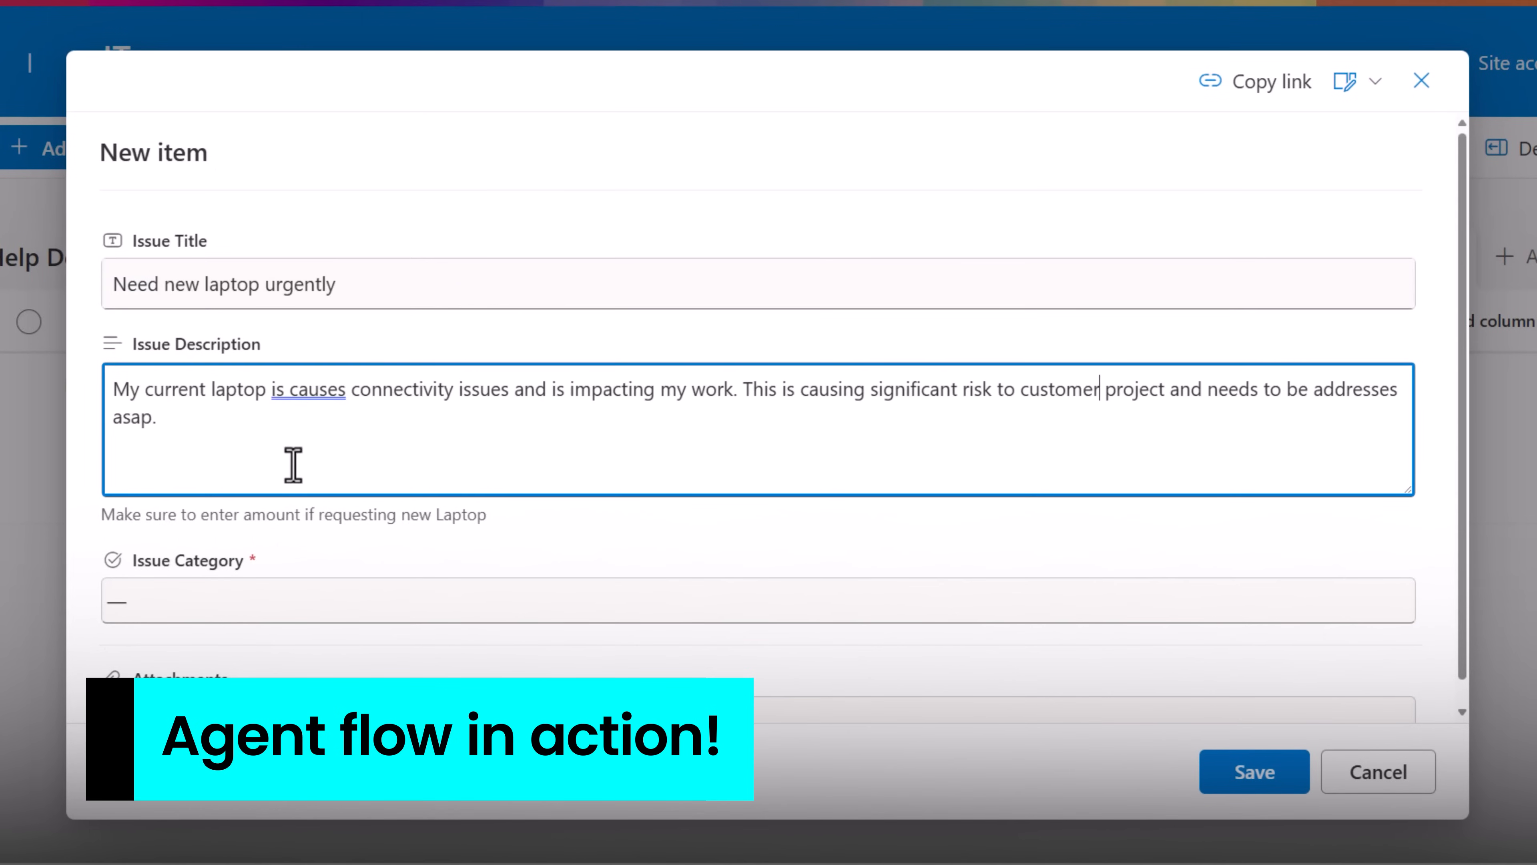
Step: Set the new item's Issue Category to New Laptop, save it and select it in the Help Desk list
click(275, 605)
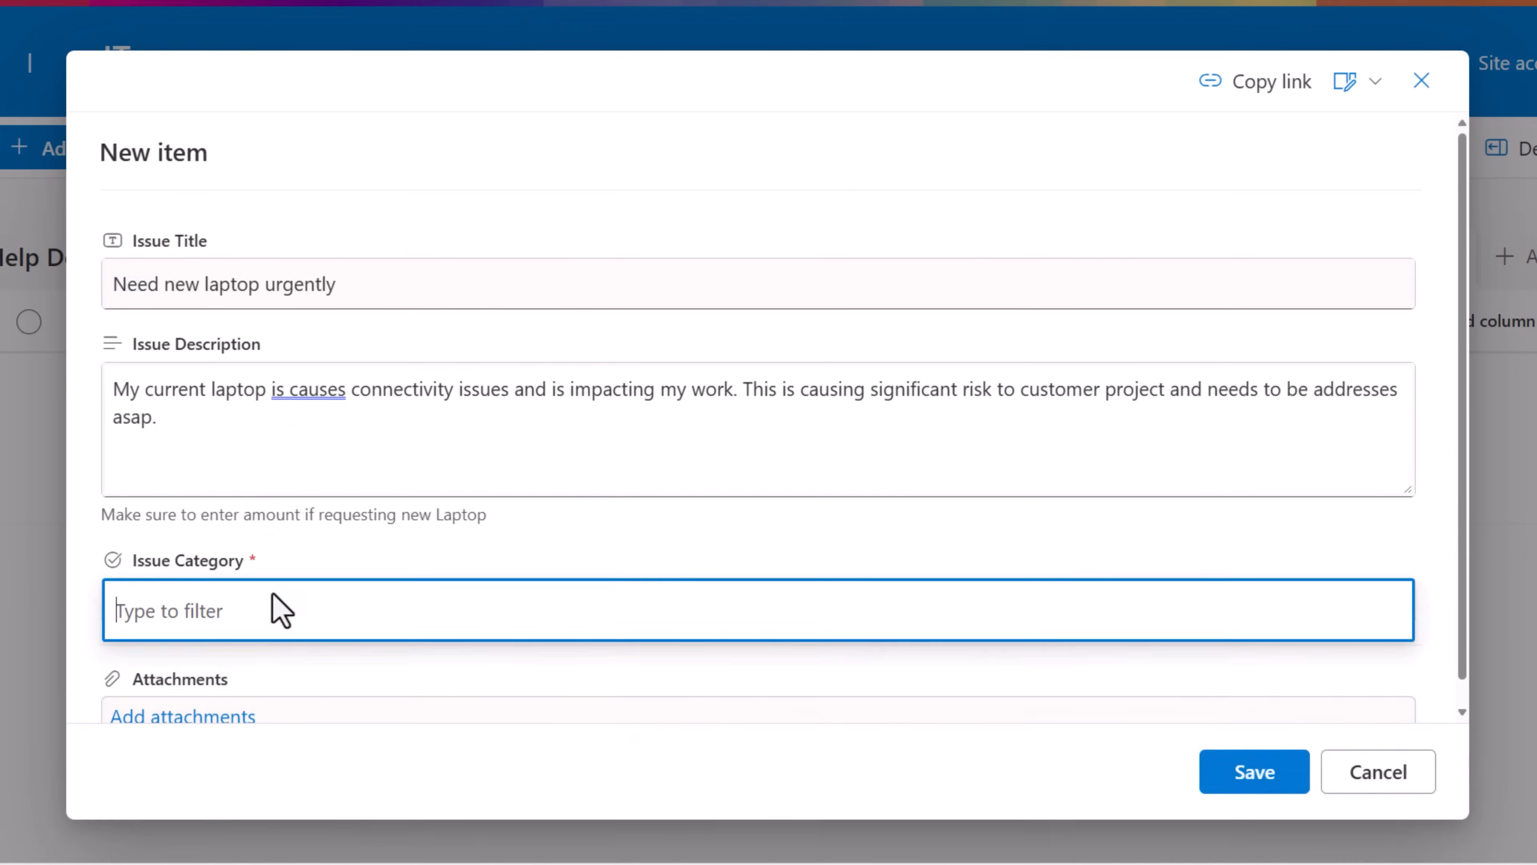
click(240, 787)
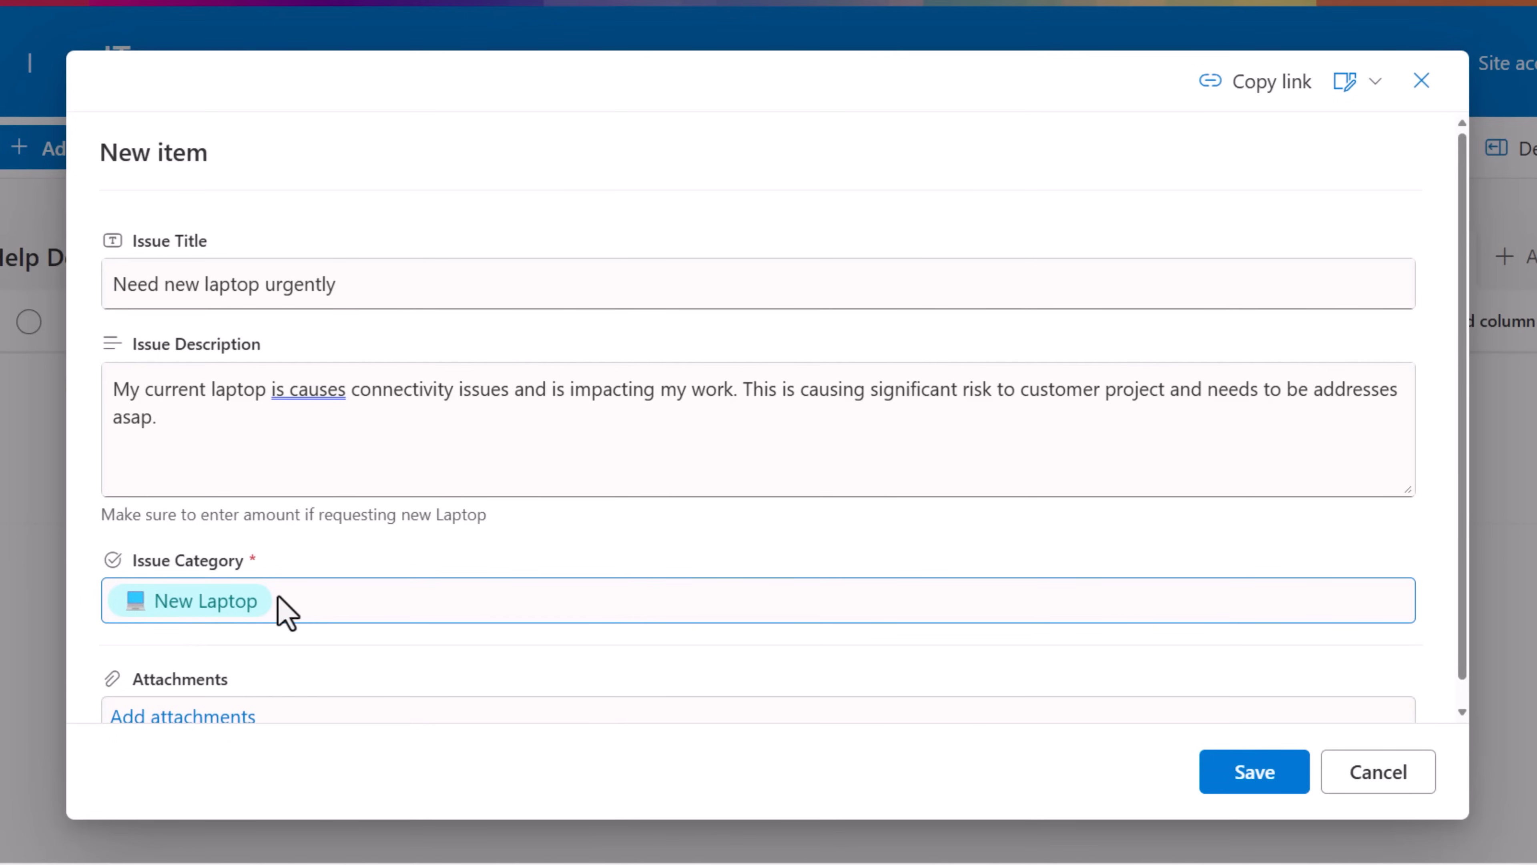
click(1218, 781)
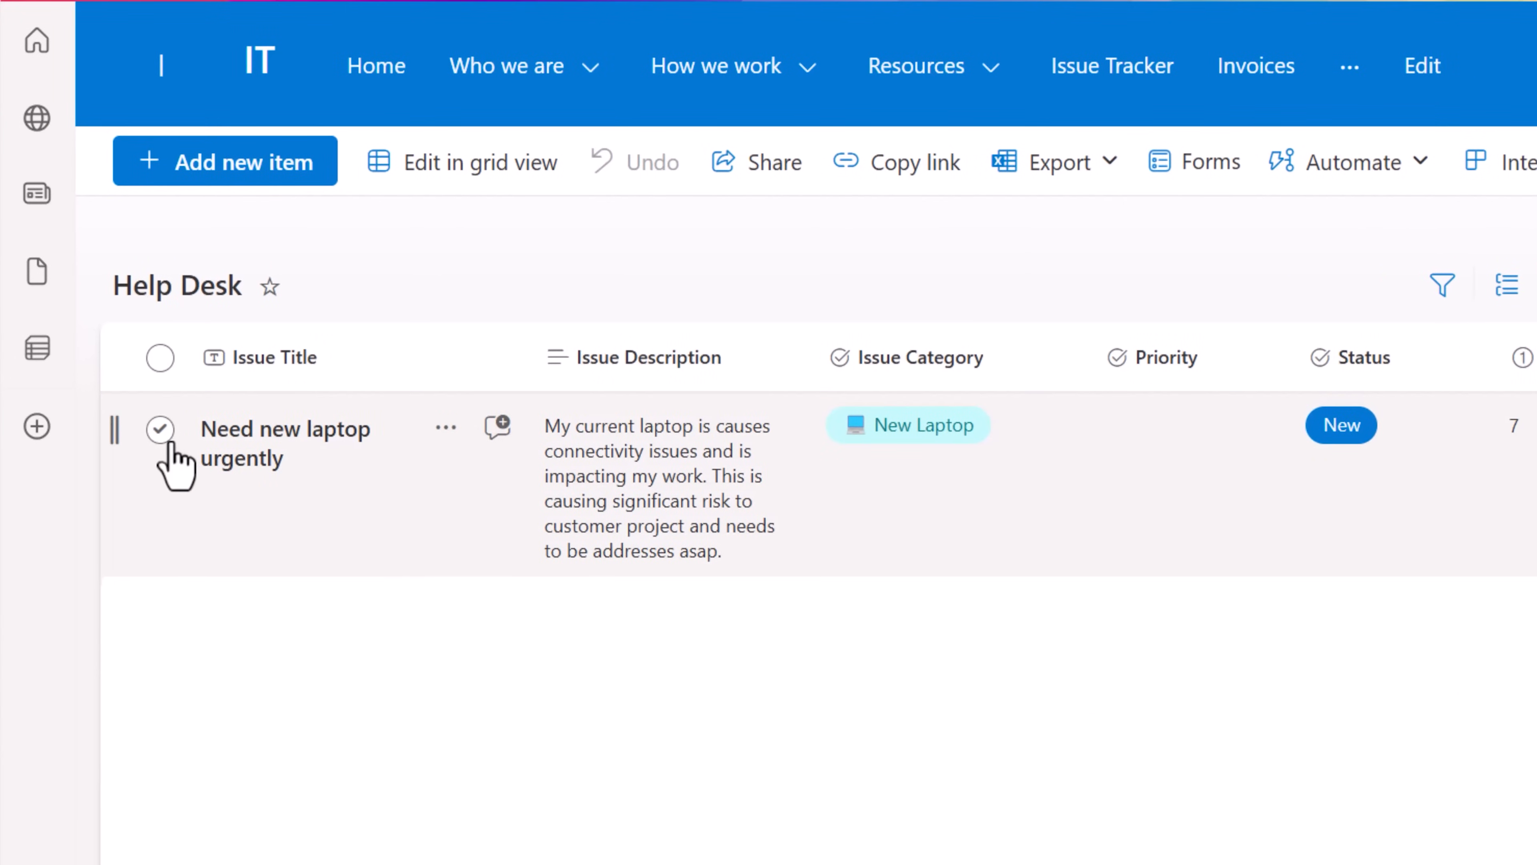
click(160, 429)
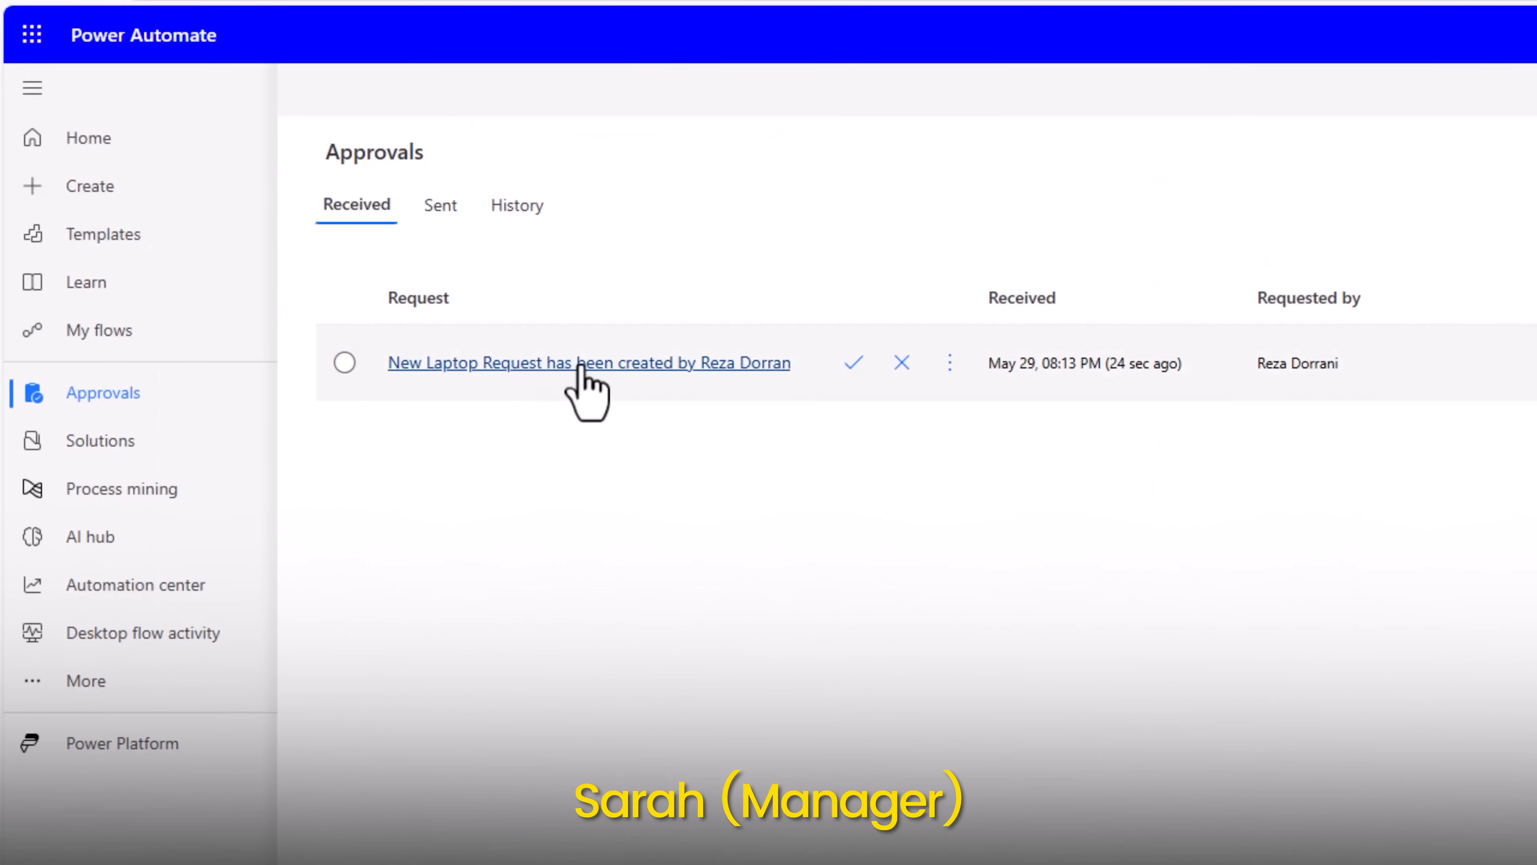
Step: In the manager's Power Automate approvals, approve the new laptop request with the comment "ok"
click(849, 362)
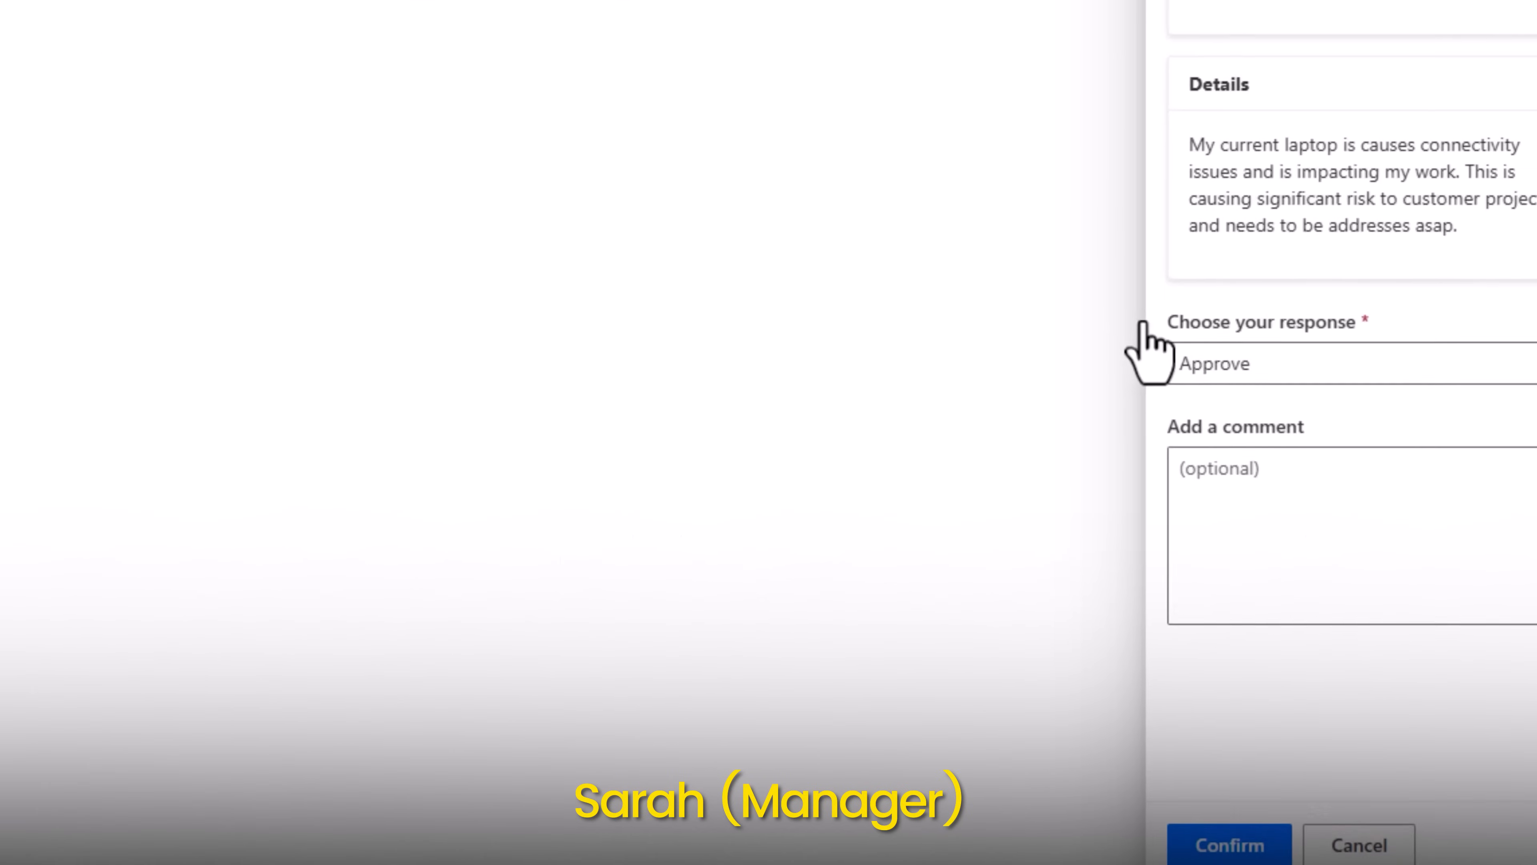
click(1209, 463)
text(ok)
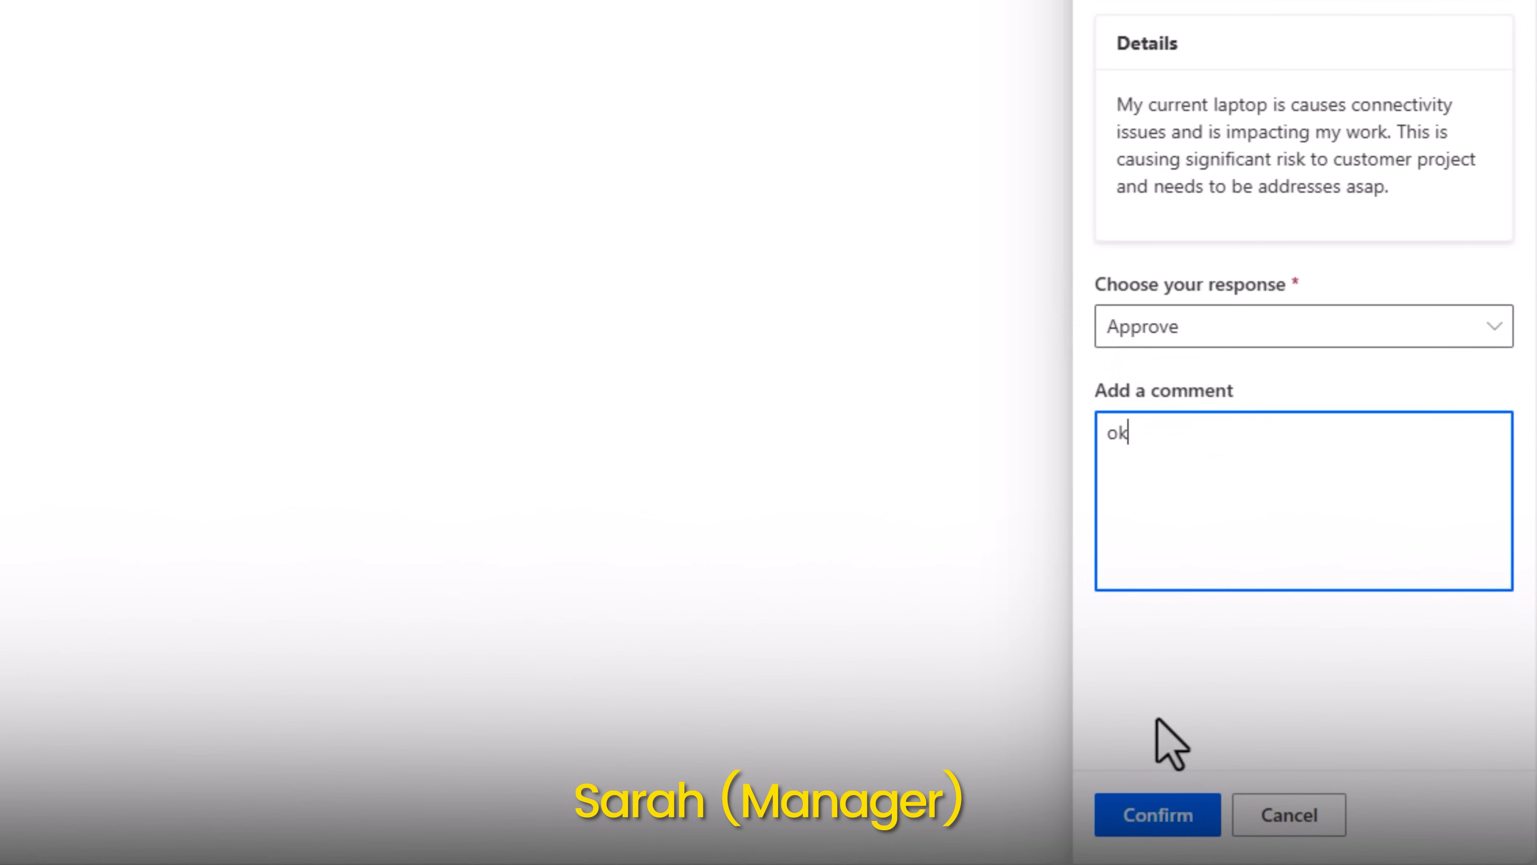
click(1147, 824)
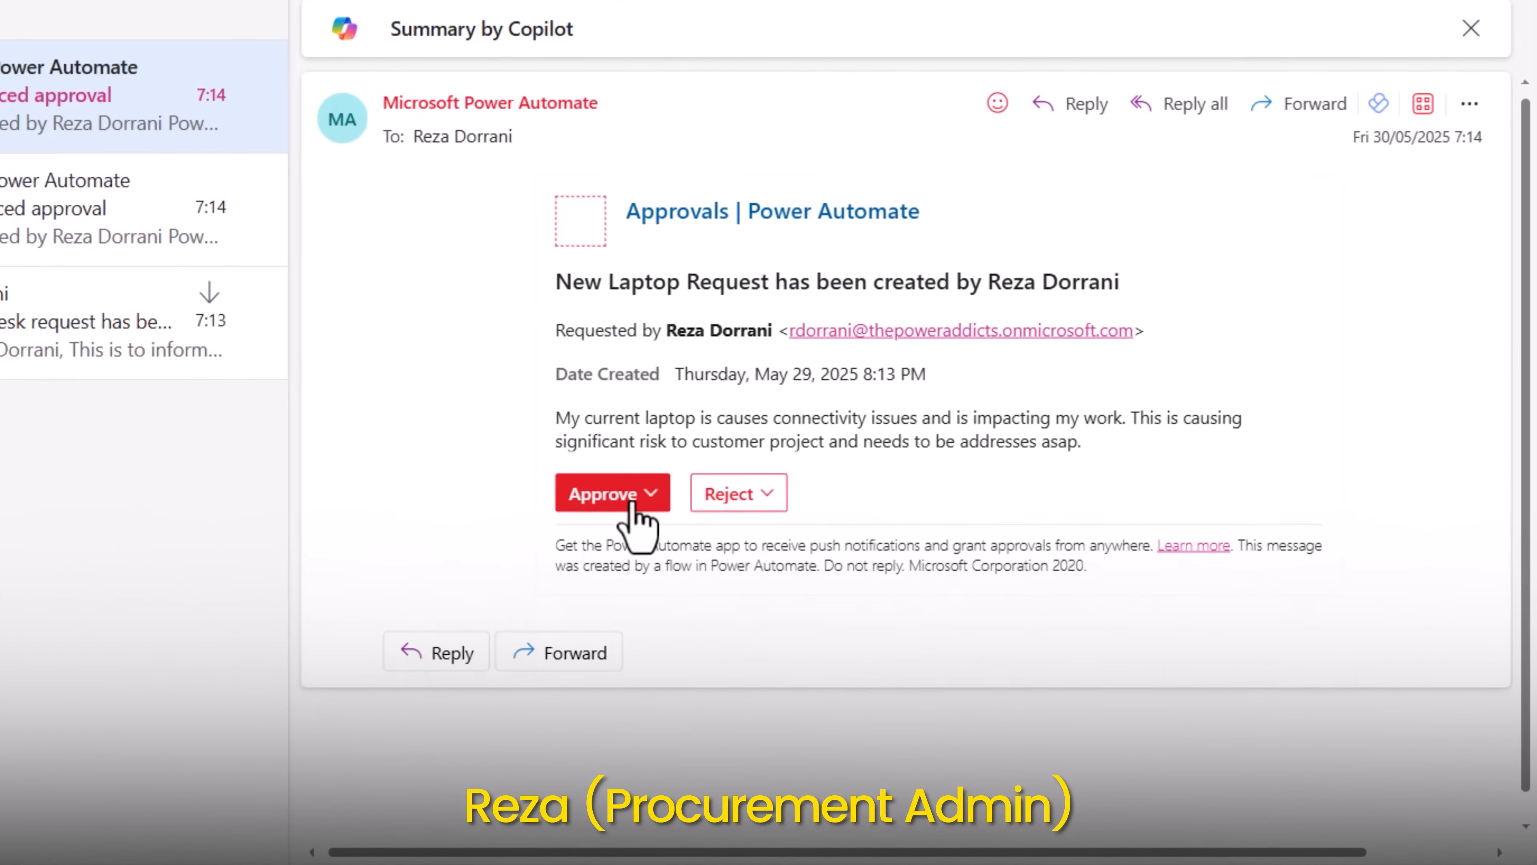
Step: Approve the laptop request from the procurement admin's approval email in Outlook, with the comment "ok"
click(866, 596)
click(919, 700)
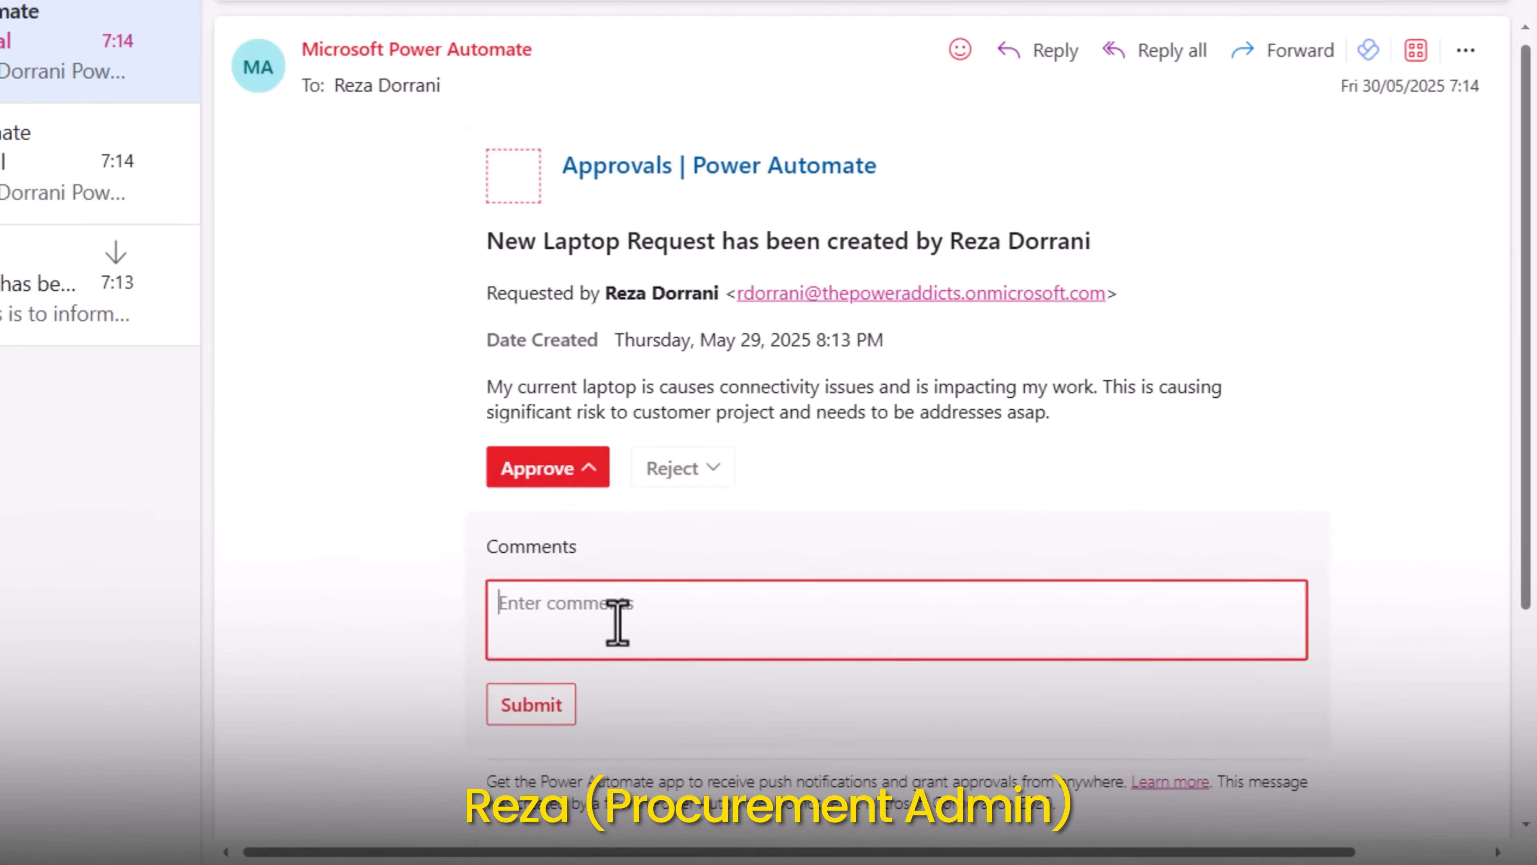
text(ok)
click(557, 714)
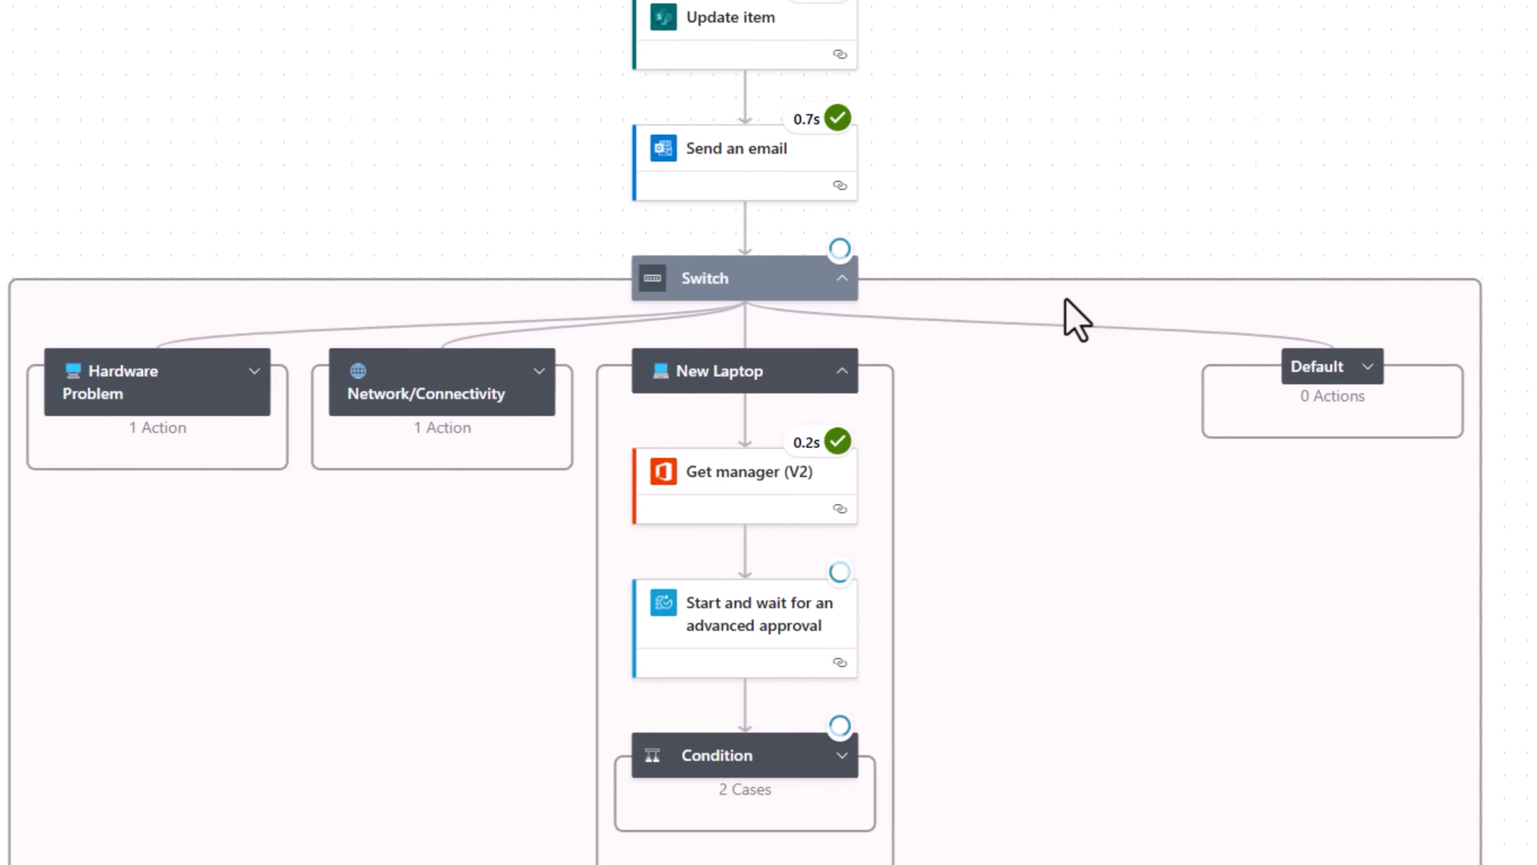
Step: Inspect the flow run's New Laptop case in Copilot Studio, expanding the Condition to see which branch ran
scroll(1037, 391, down, 2)
click(866, 643)
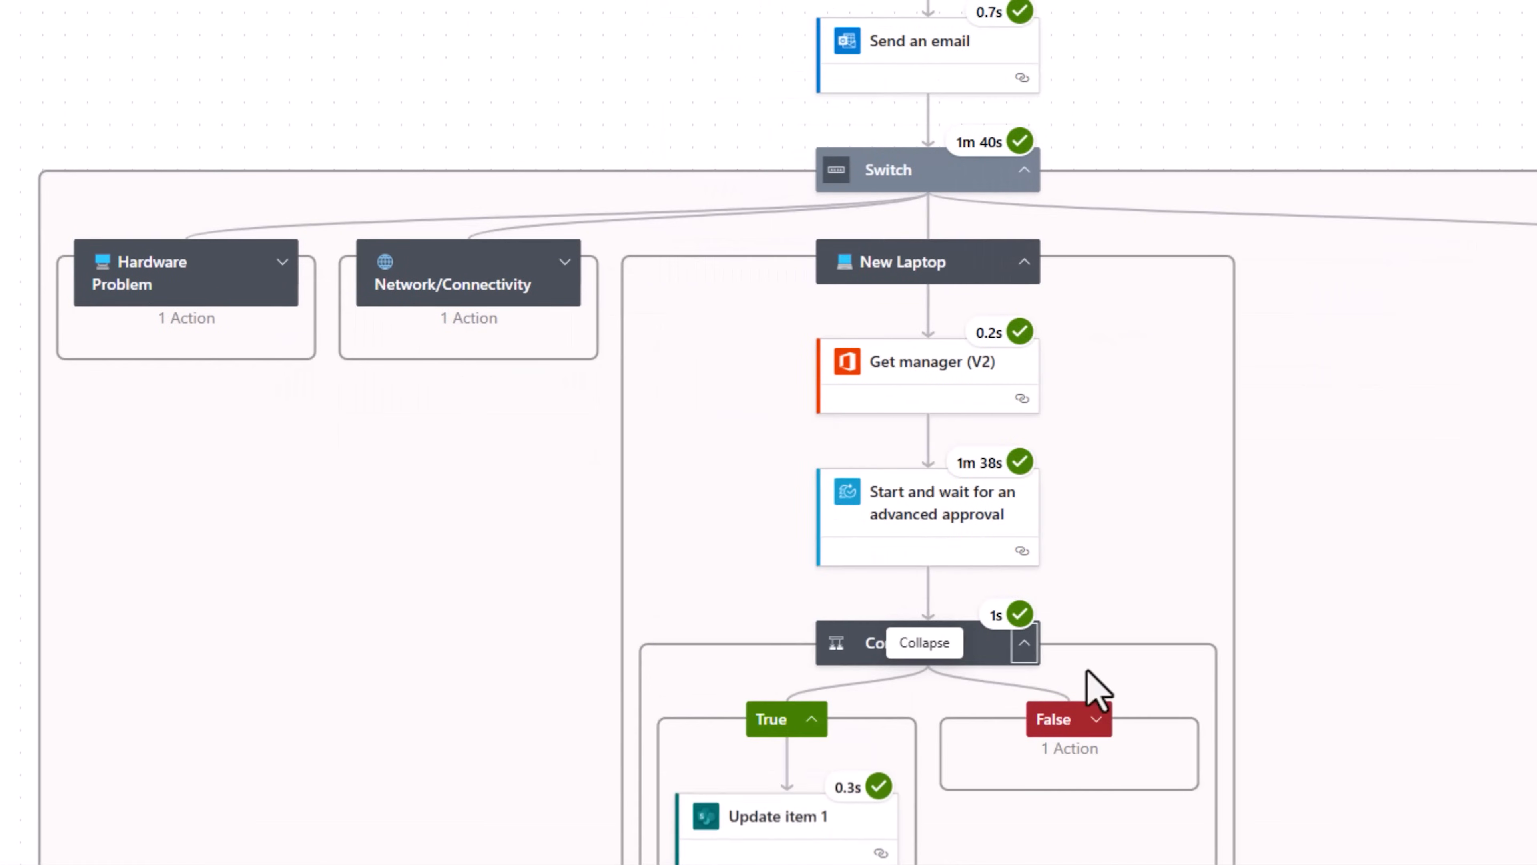
scroll(1091, 687, down, 3)
scroll(1096, 689, down, 1)
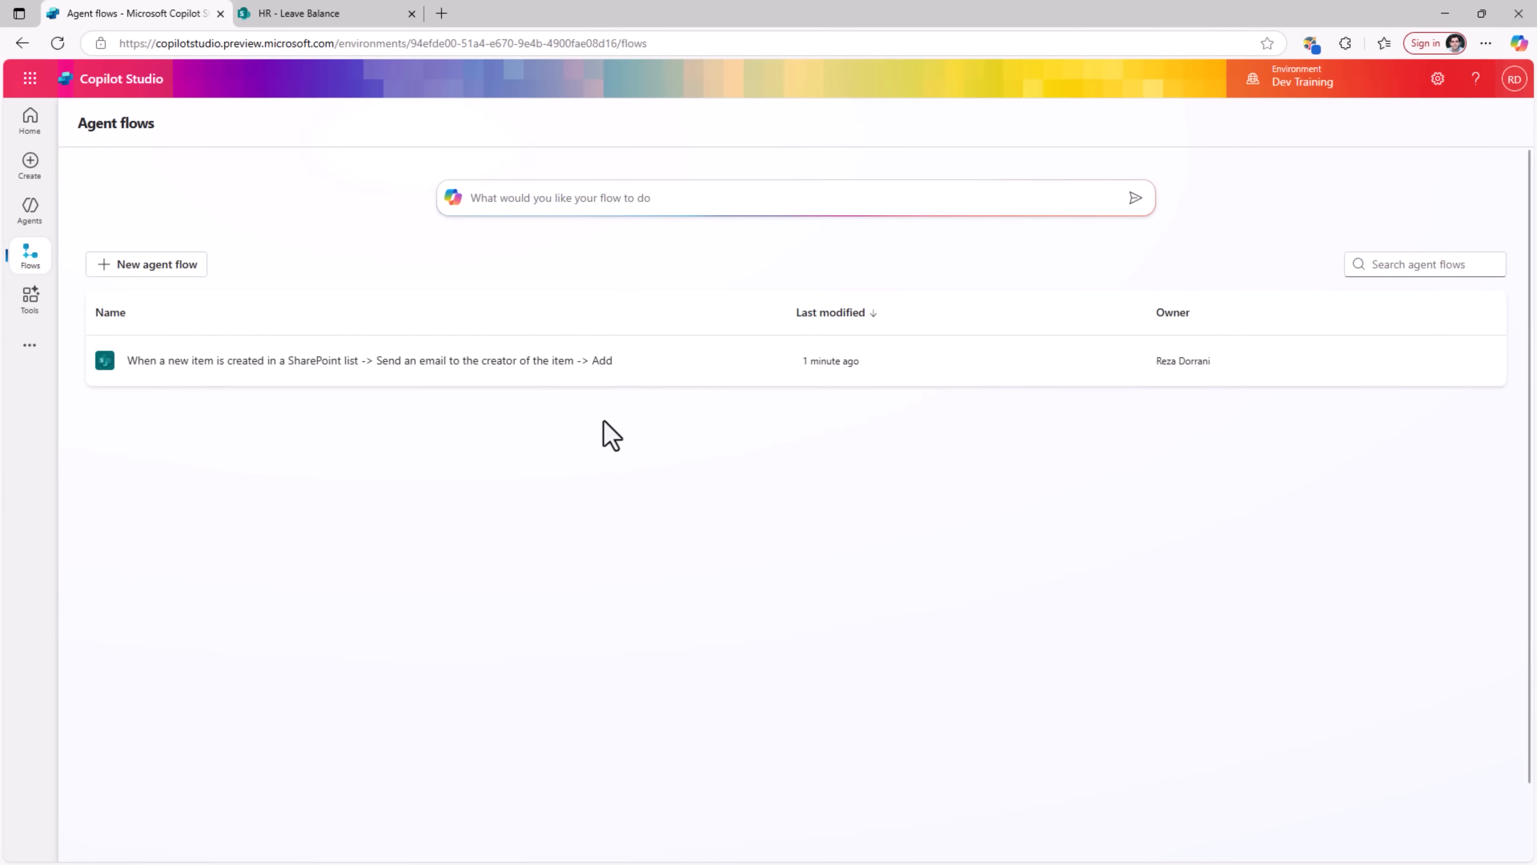
Step: Open the SharePoint agent flow's details in Copilot Studio and read the information about its plan
click(412, 361)
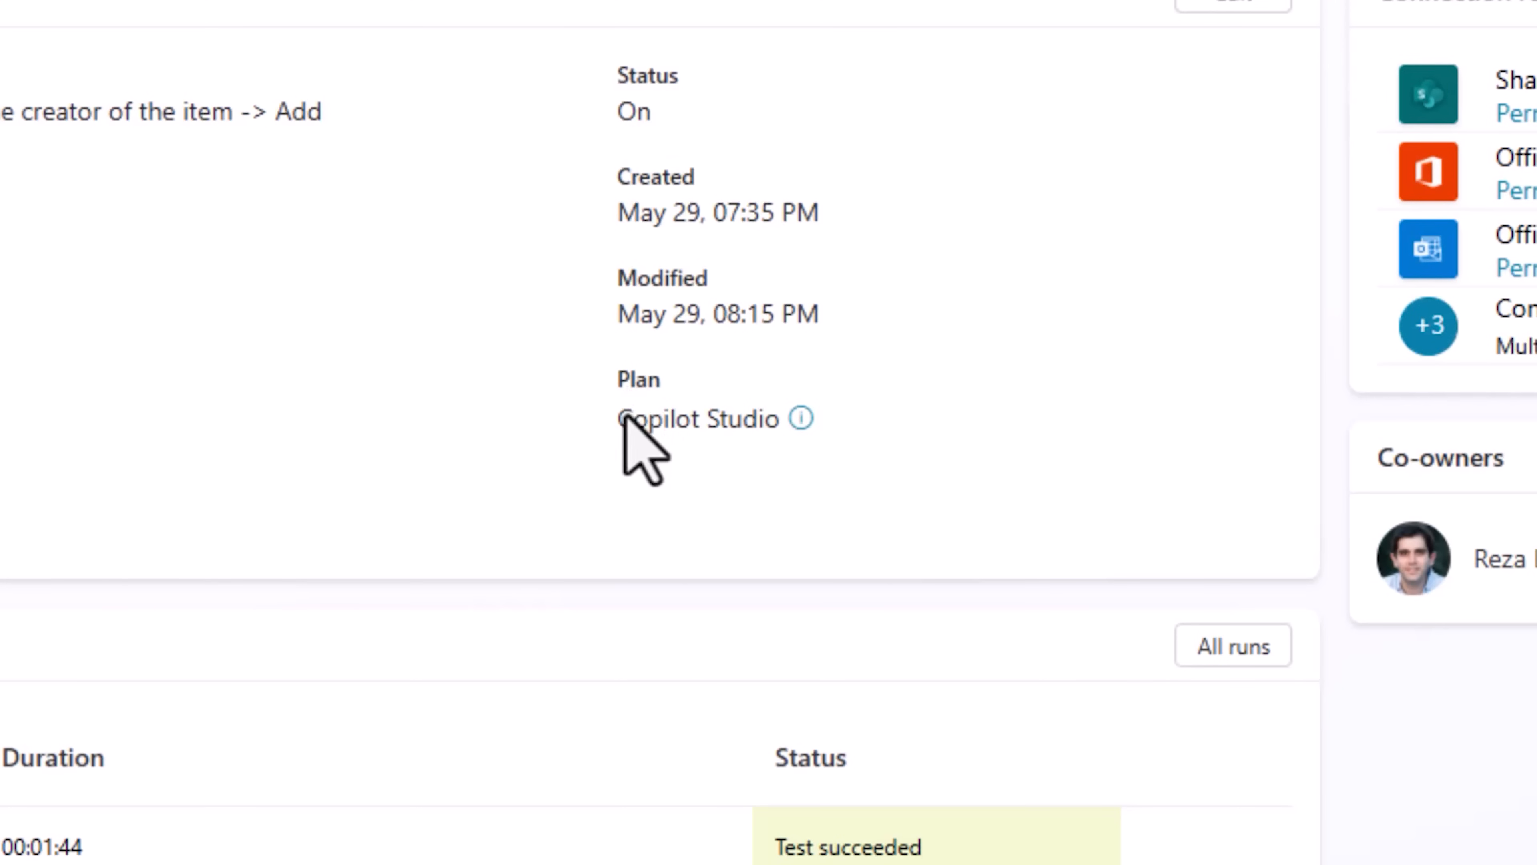
mouse_move(805, 414)
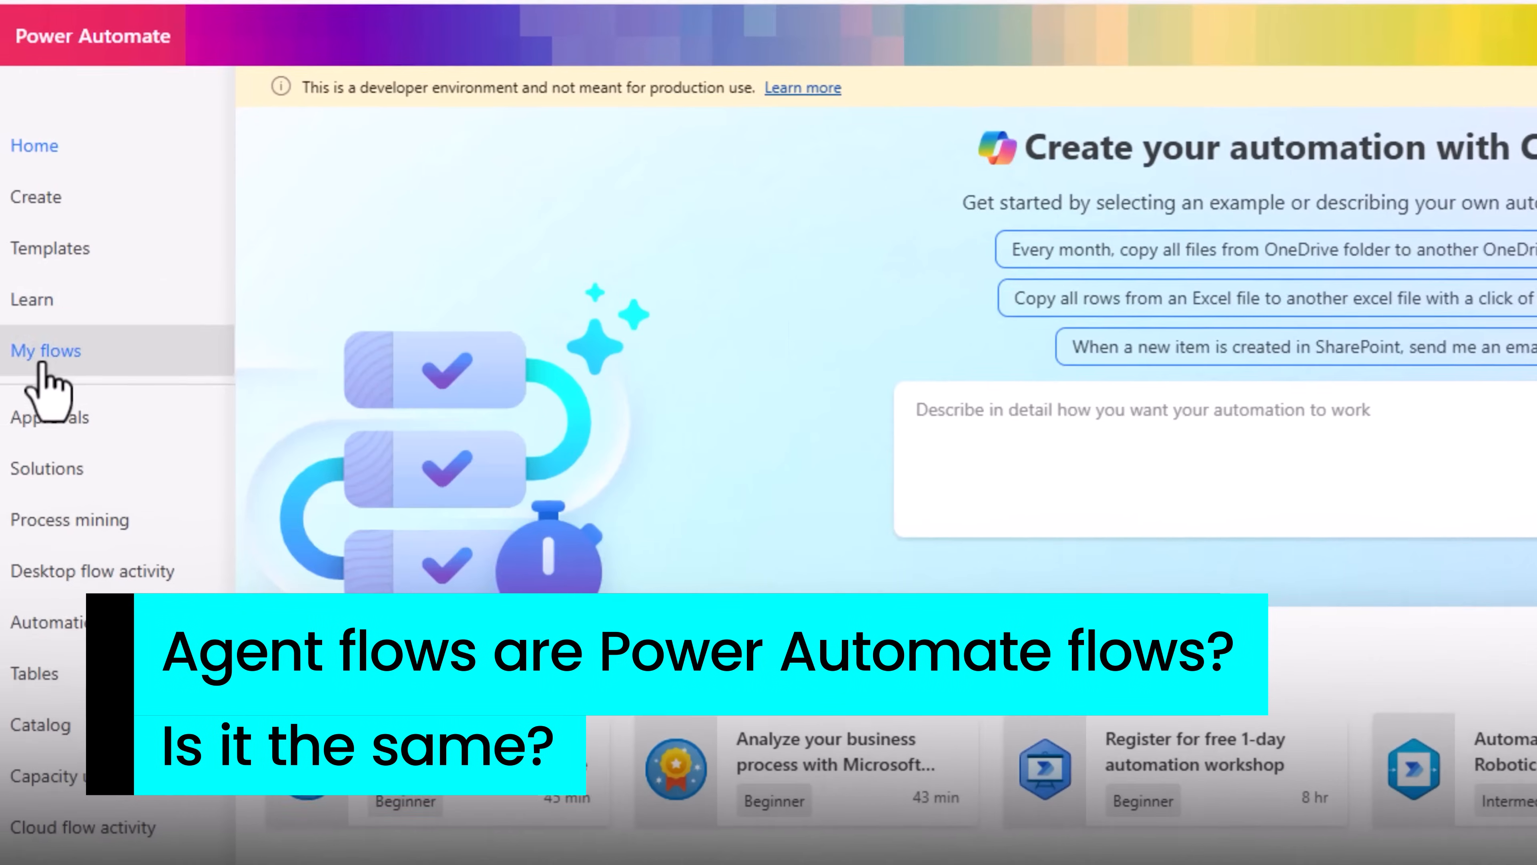
Step: In Power Automate, open the SharePoint-triggered flow's details from My flows, read its plan information, and return to the flow list
click(39, 361)
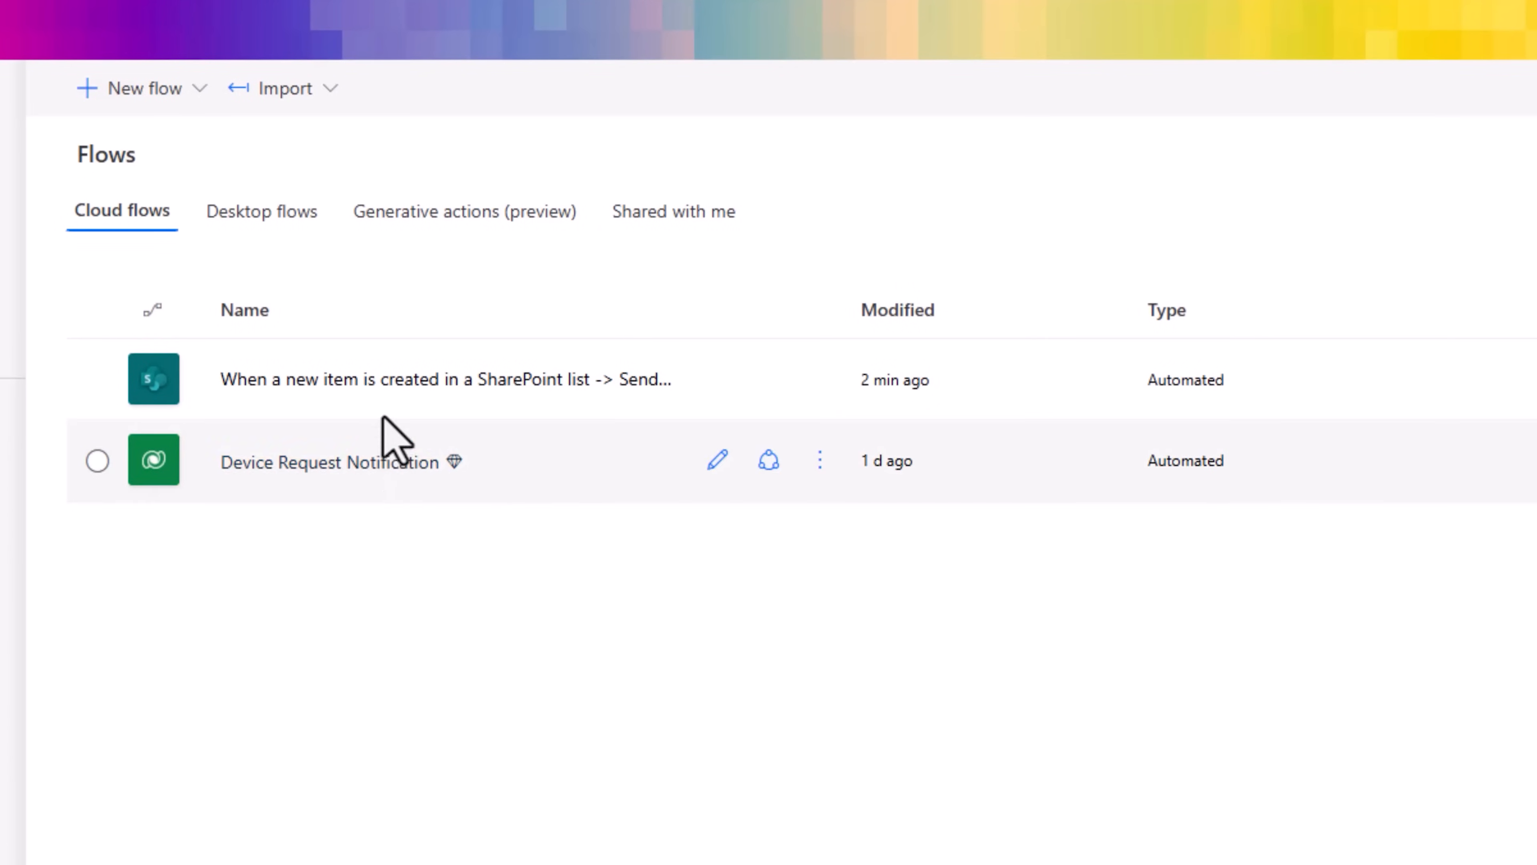
click(385, 382)
click(385, 379)
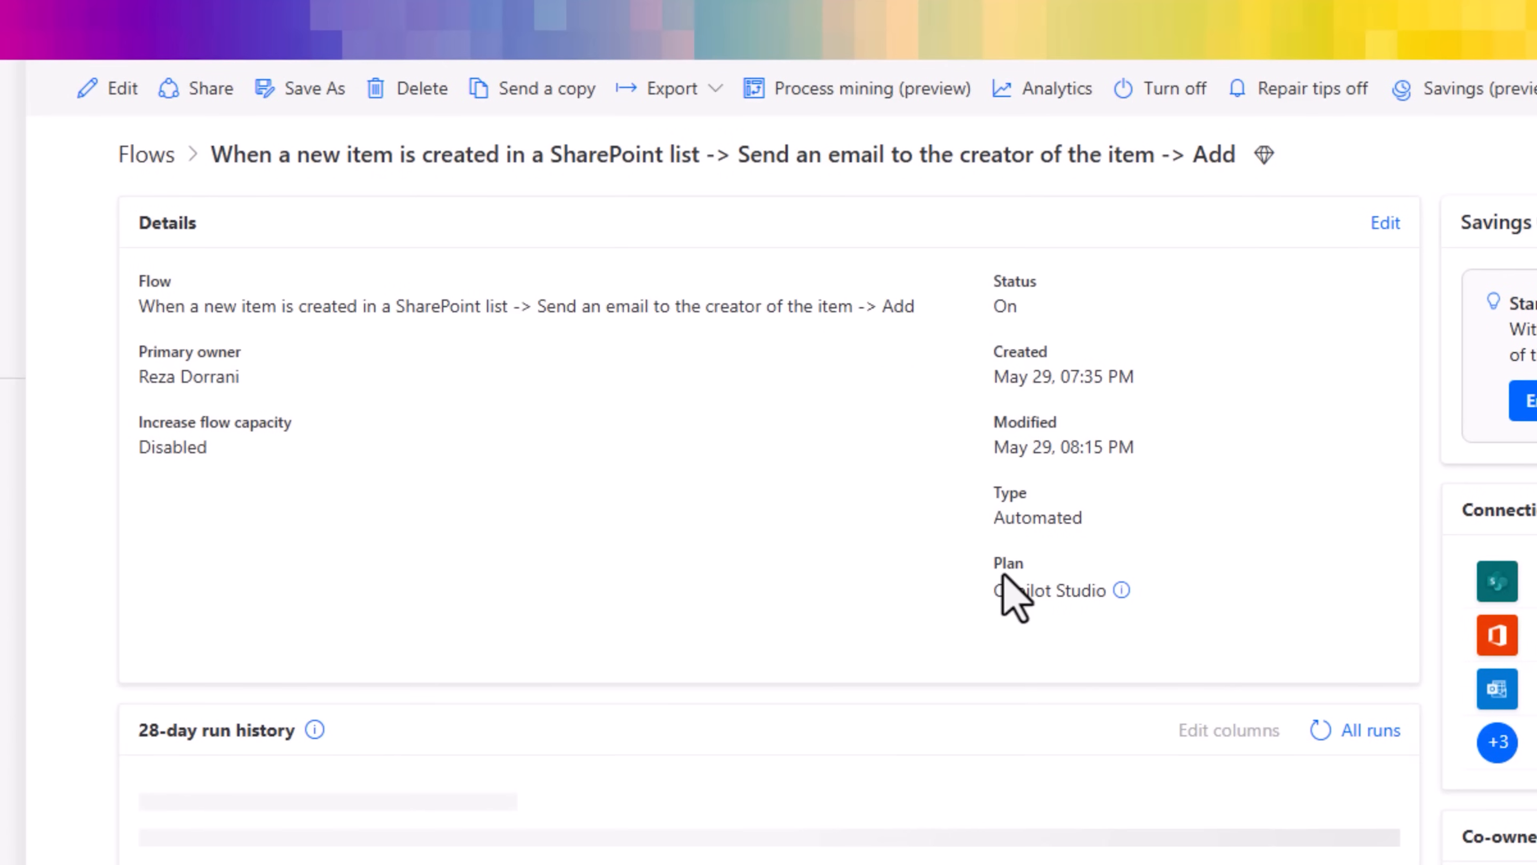
mouse_move(1124, 595)
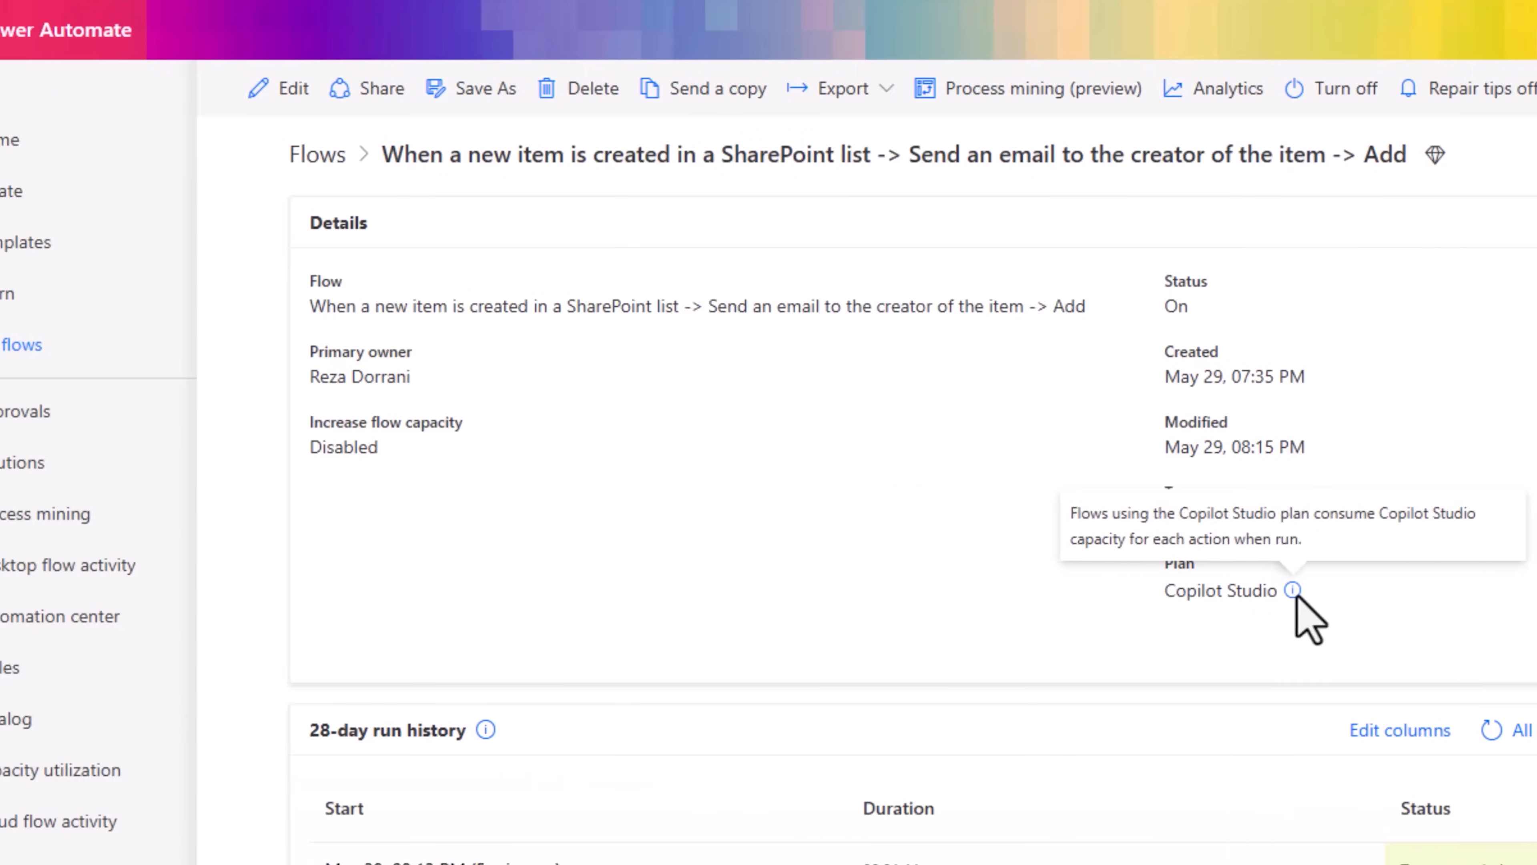
click(118, 368)
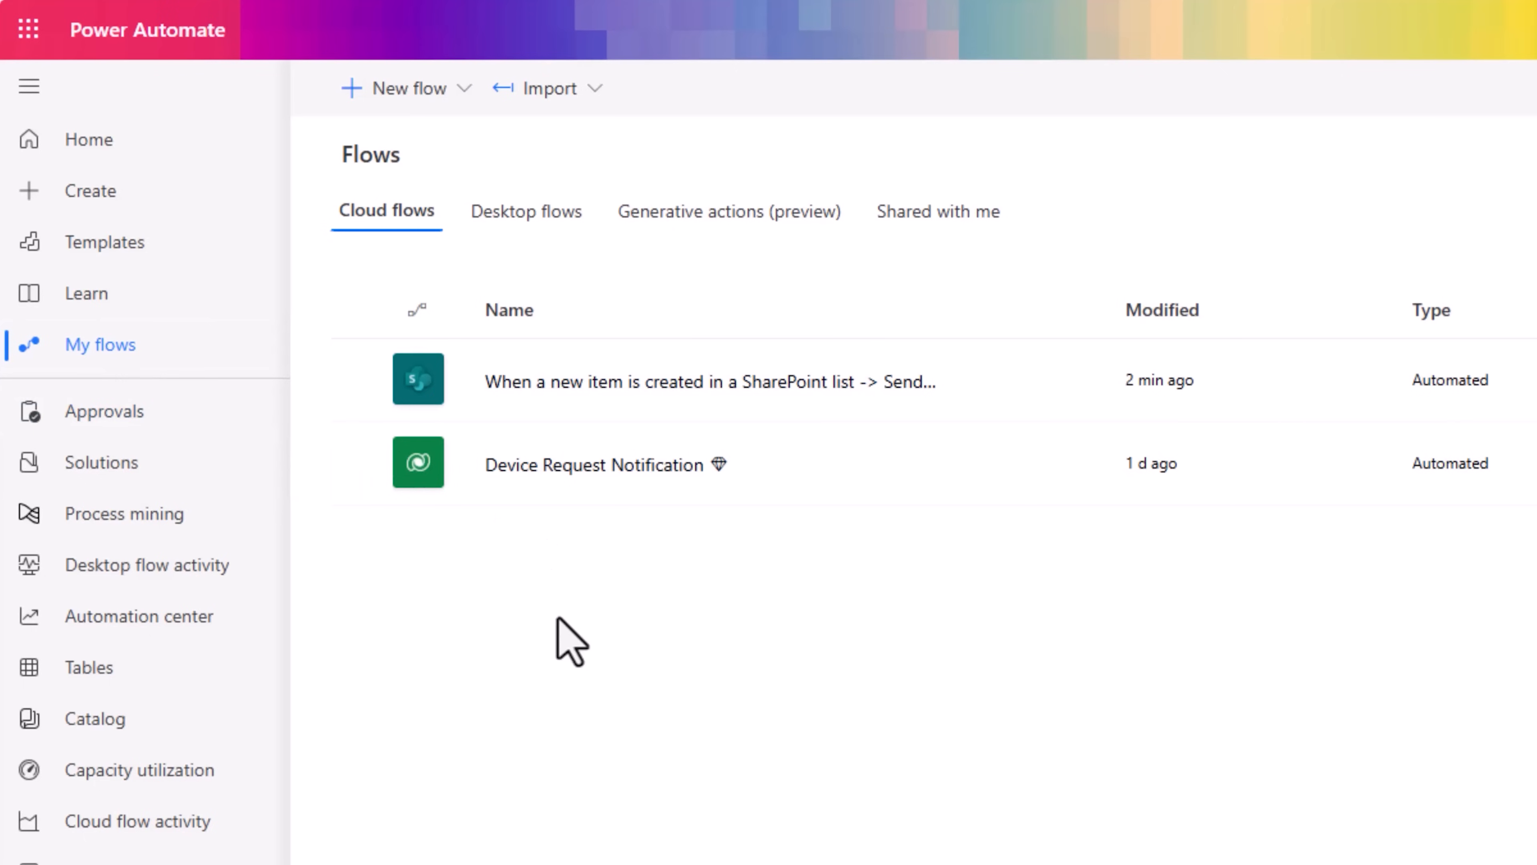
Step: Switch the Device Request Notification flow's plan to Copilot Studio, save and confirm it, and show the agent flows list in Copilot Studio
click(696, 476)
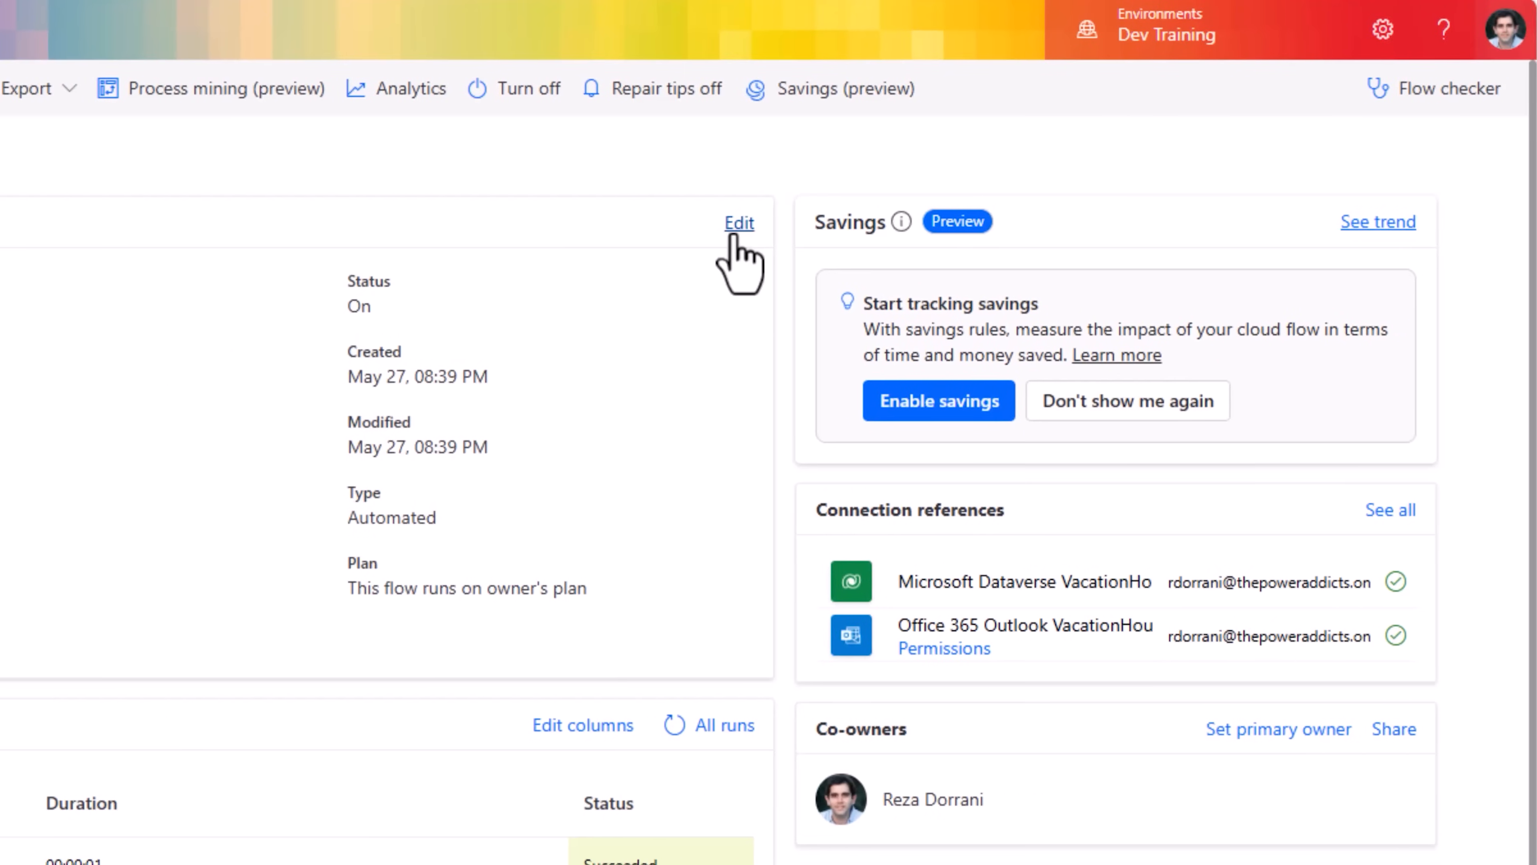
click(1410, 225)
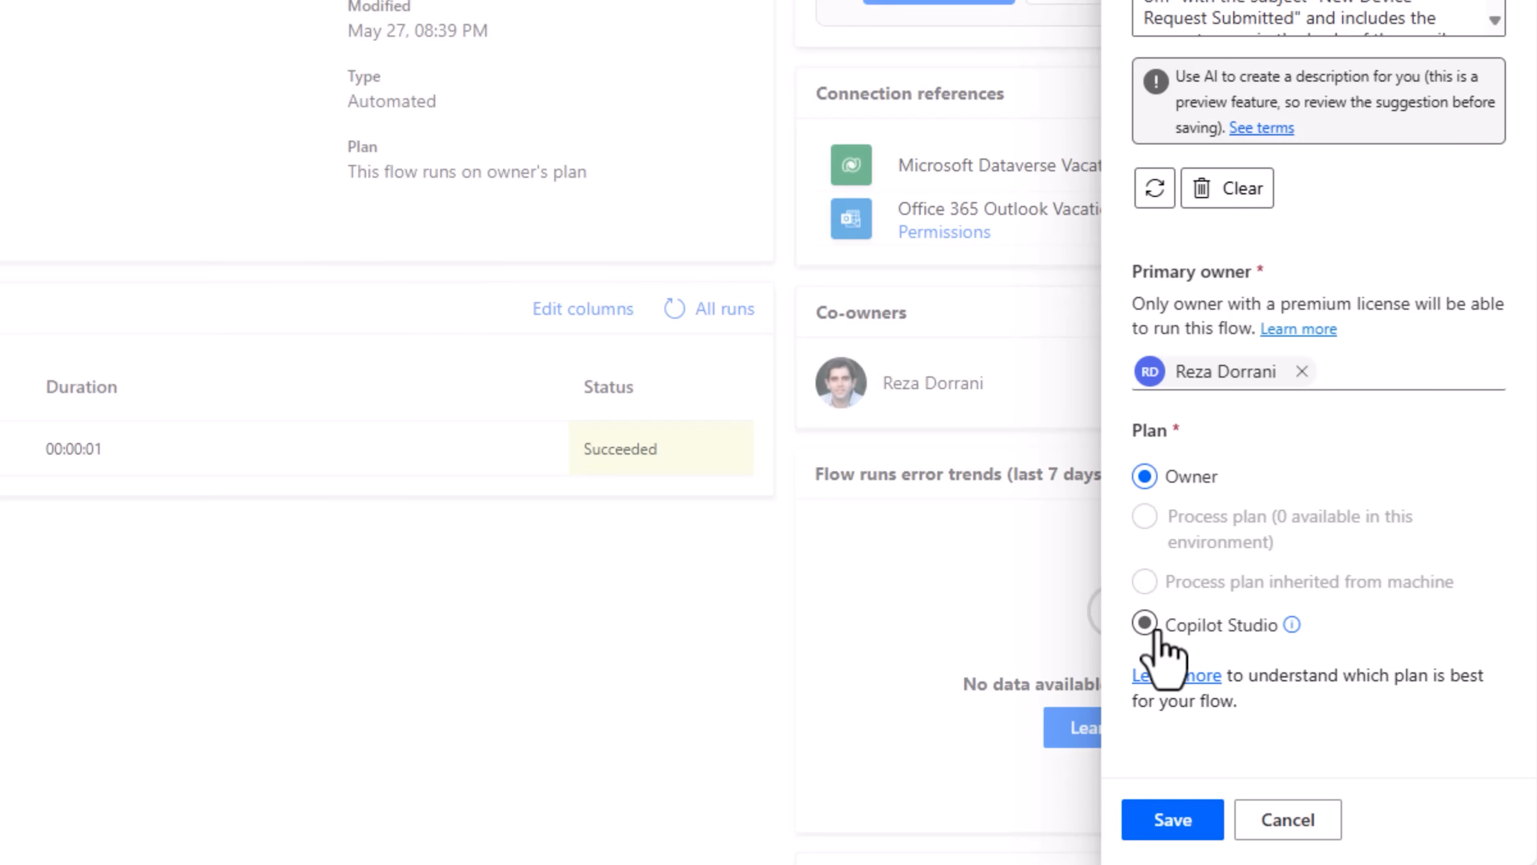
click(1144, 622)
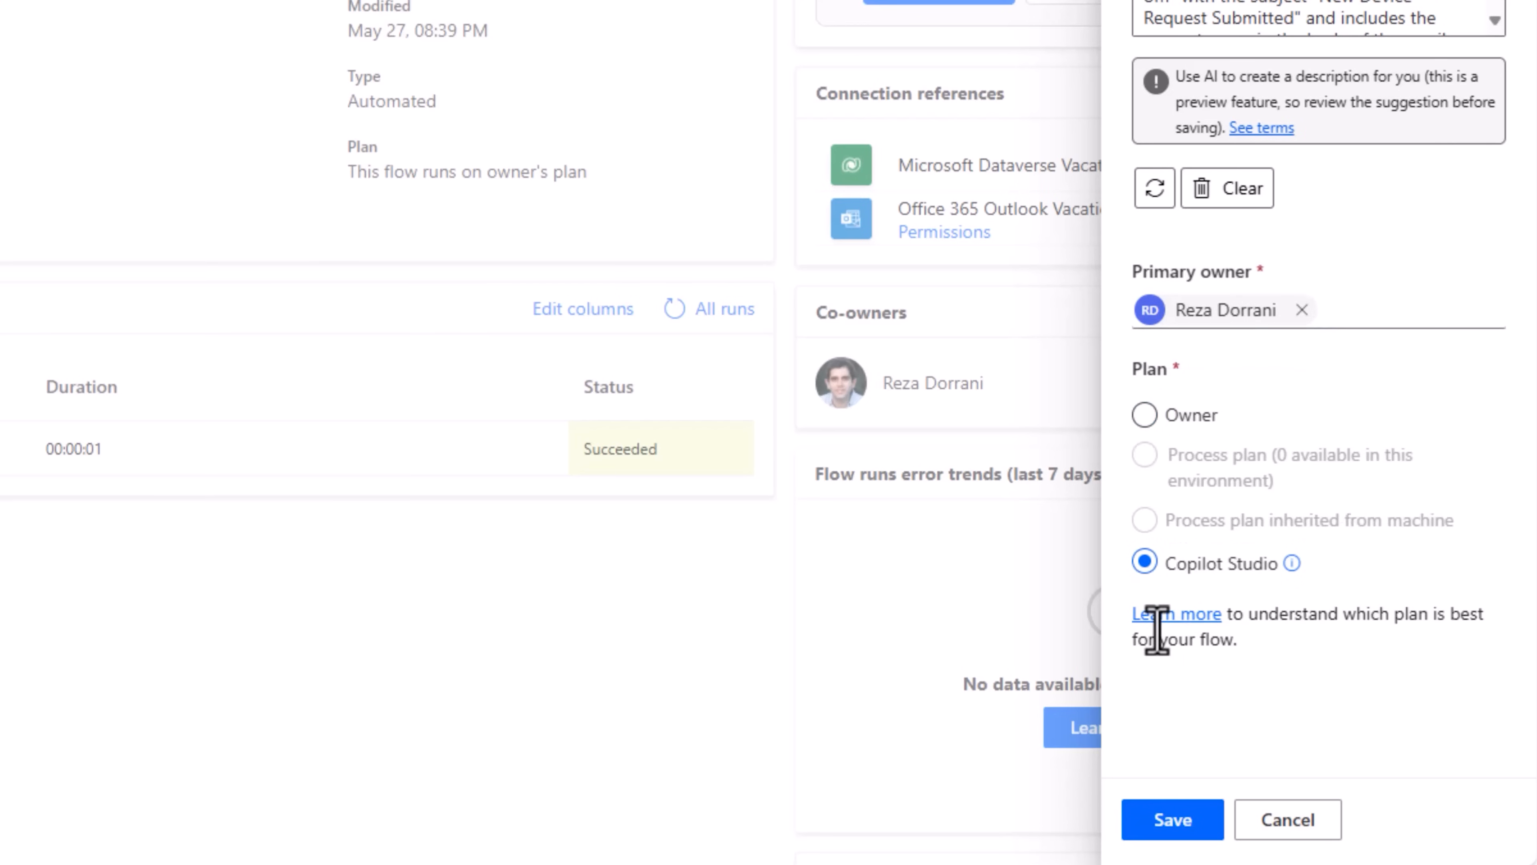
click(1184, 821)
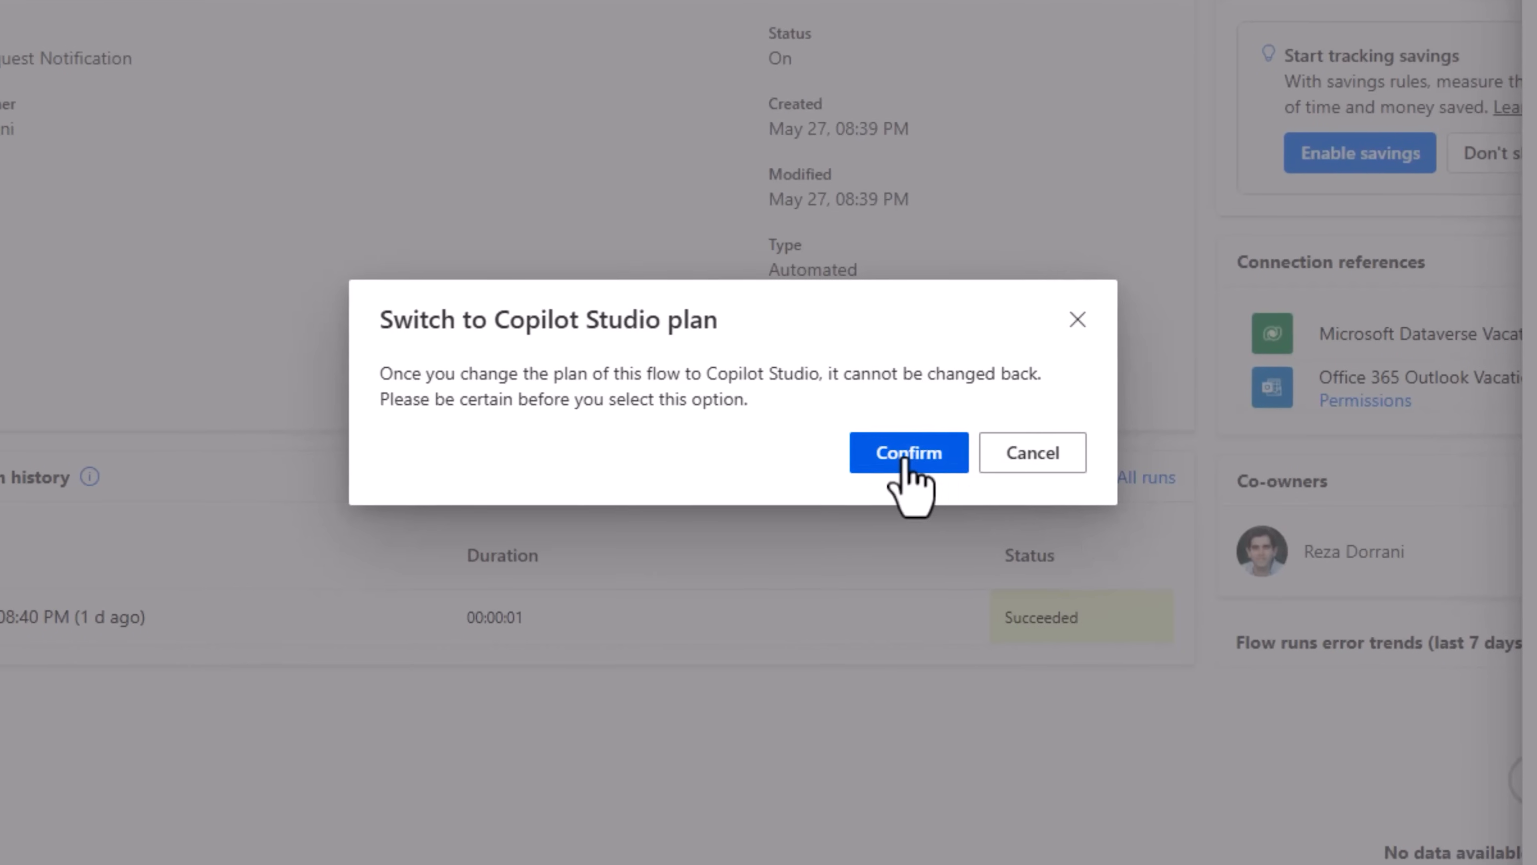
click(488, 285)
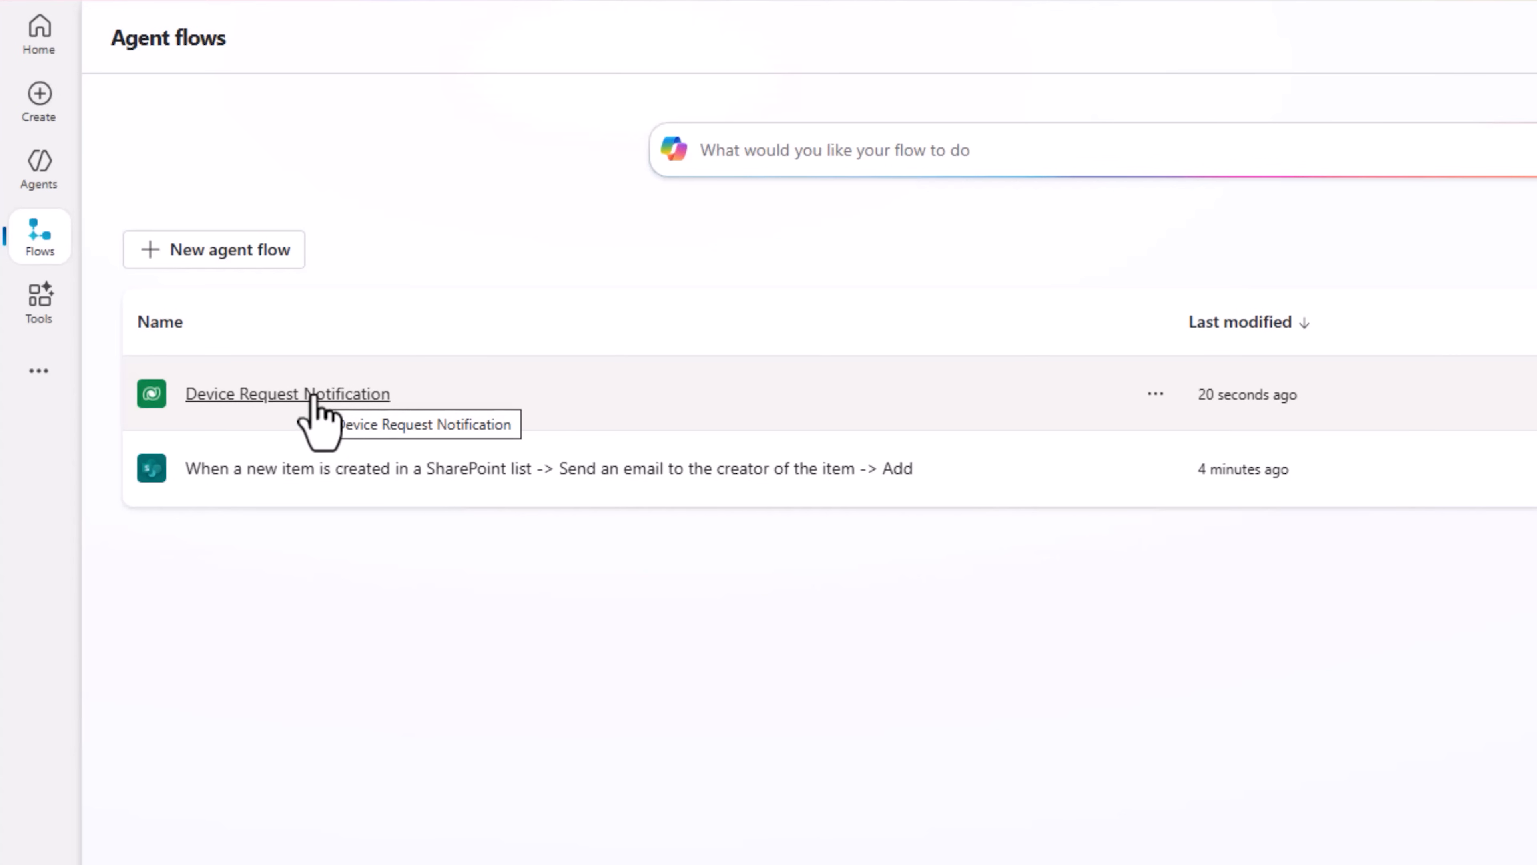
Step: Open the Check leave balance topic of the Vacation Request Agent
click(40, 170)
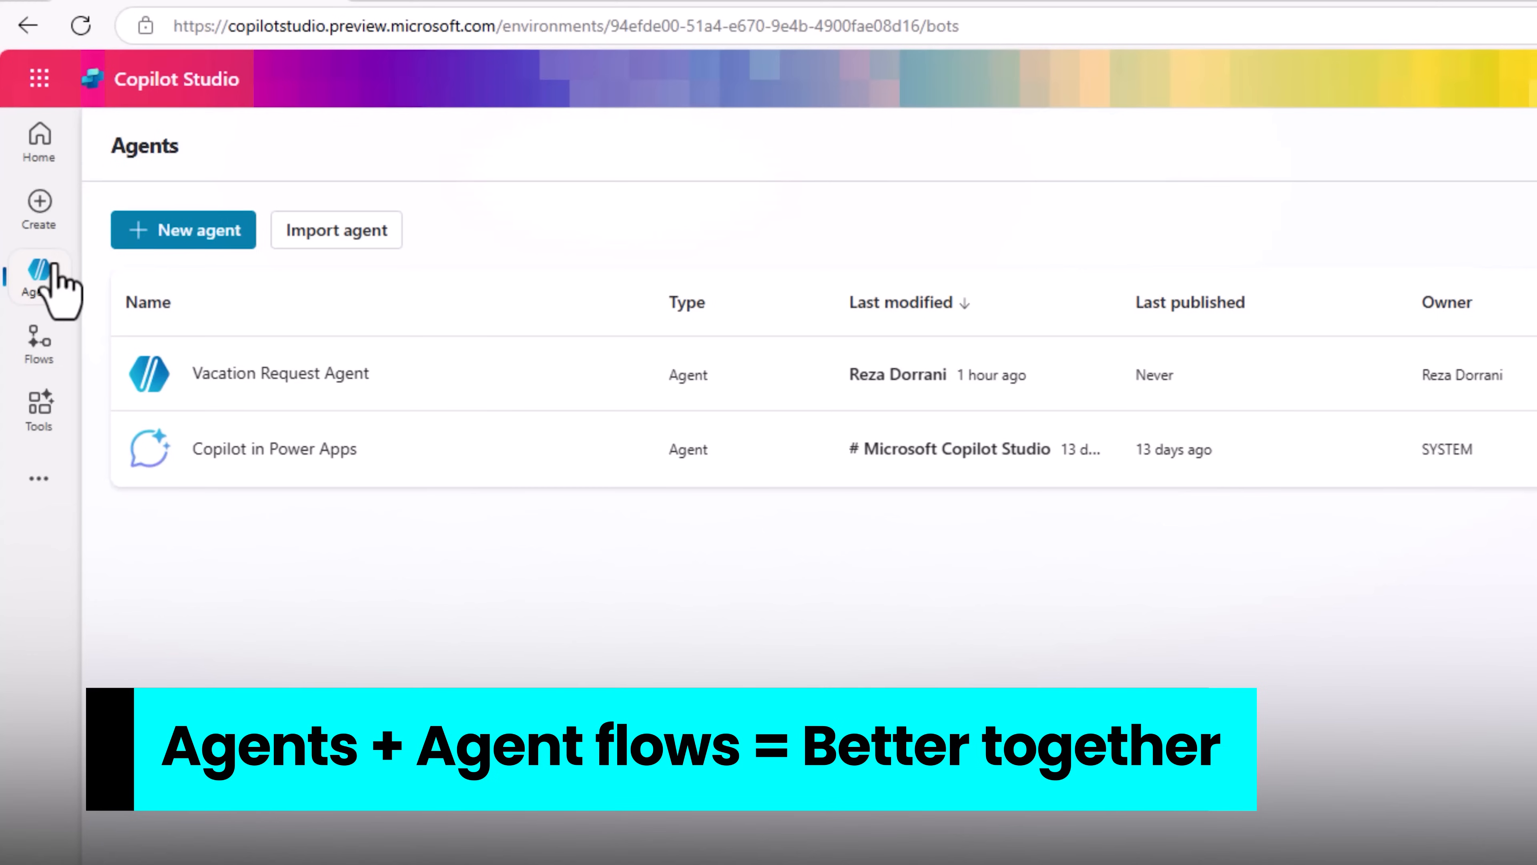
click(249, 380)
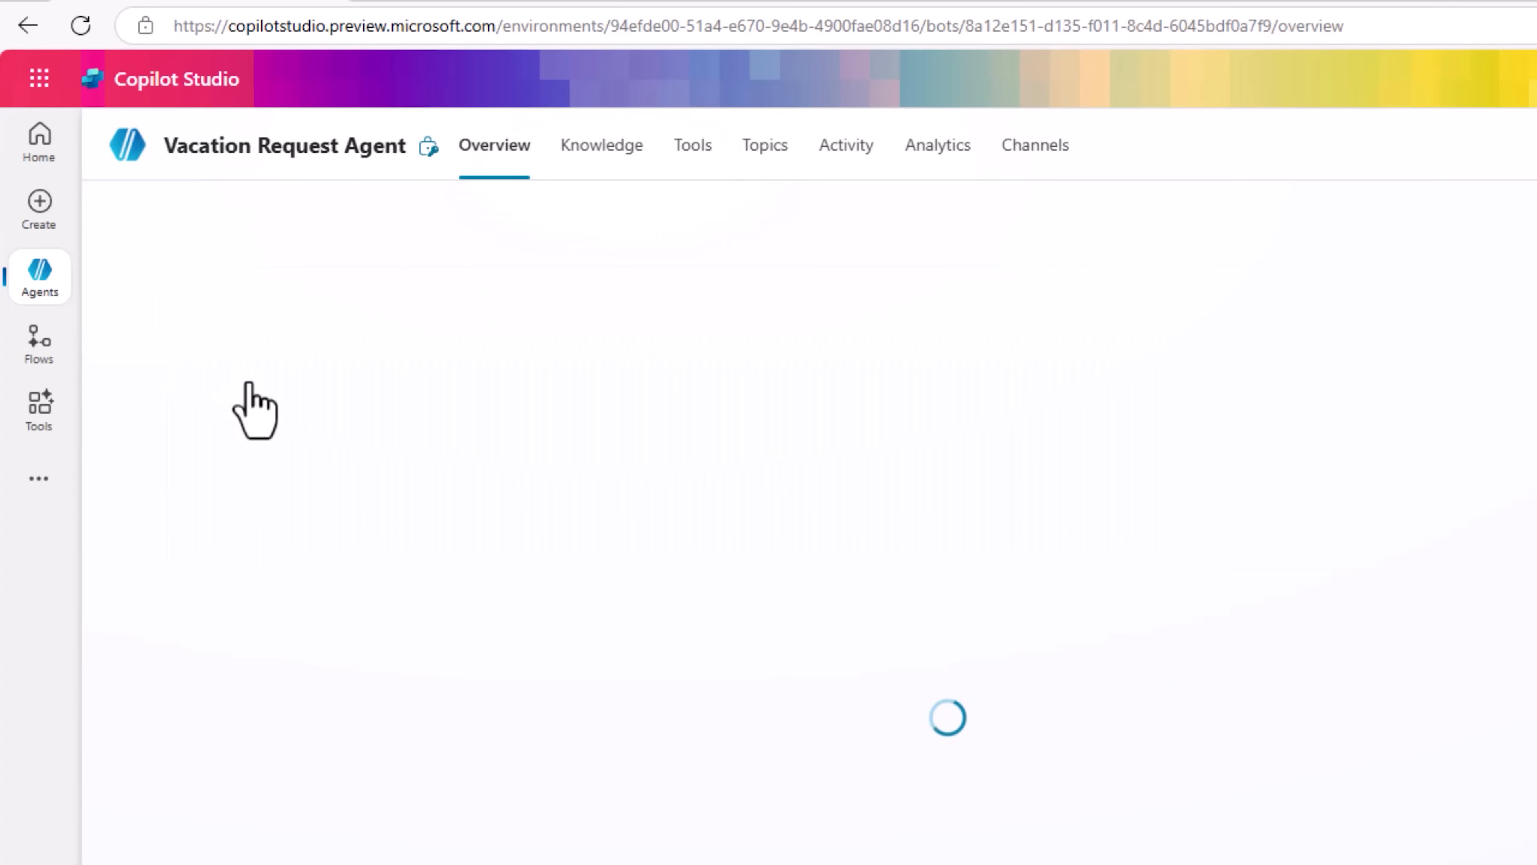
click(764, 149)
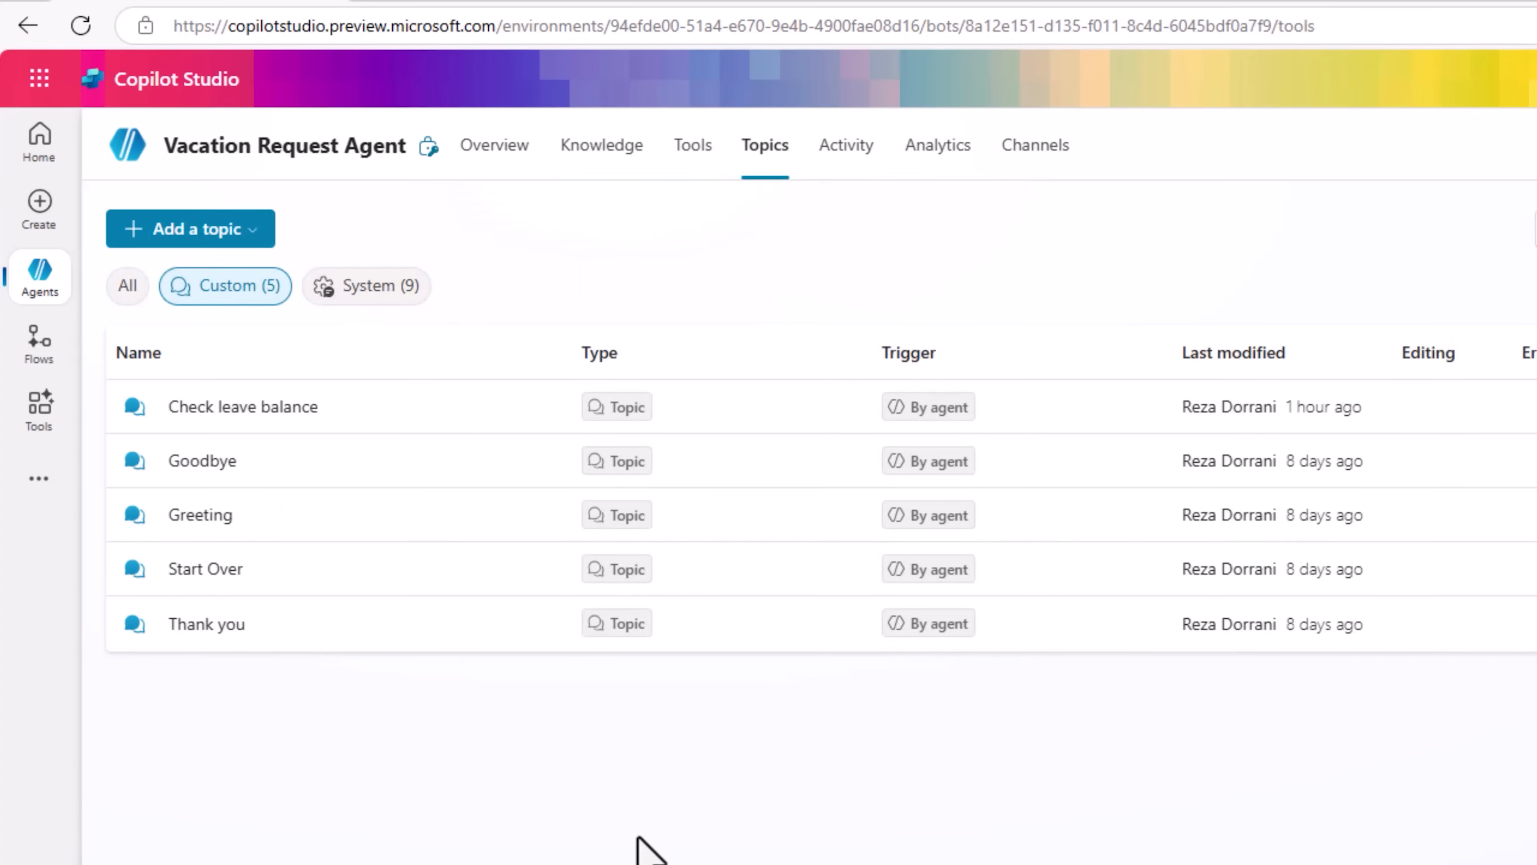
click(244, 408)
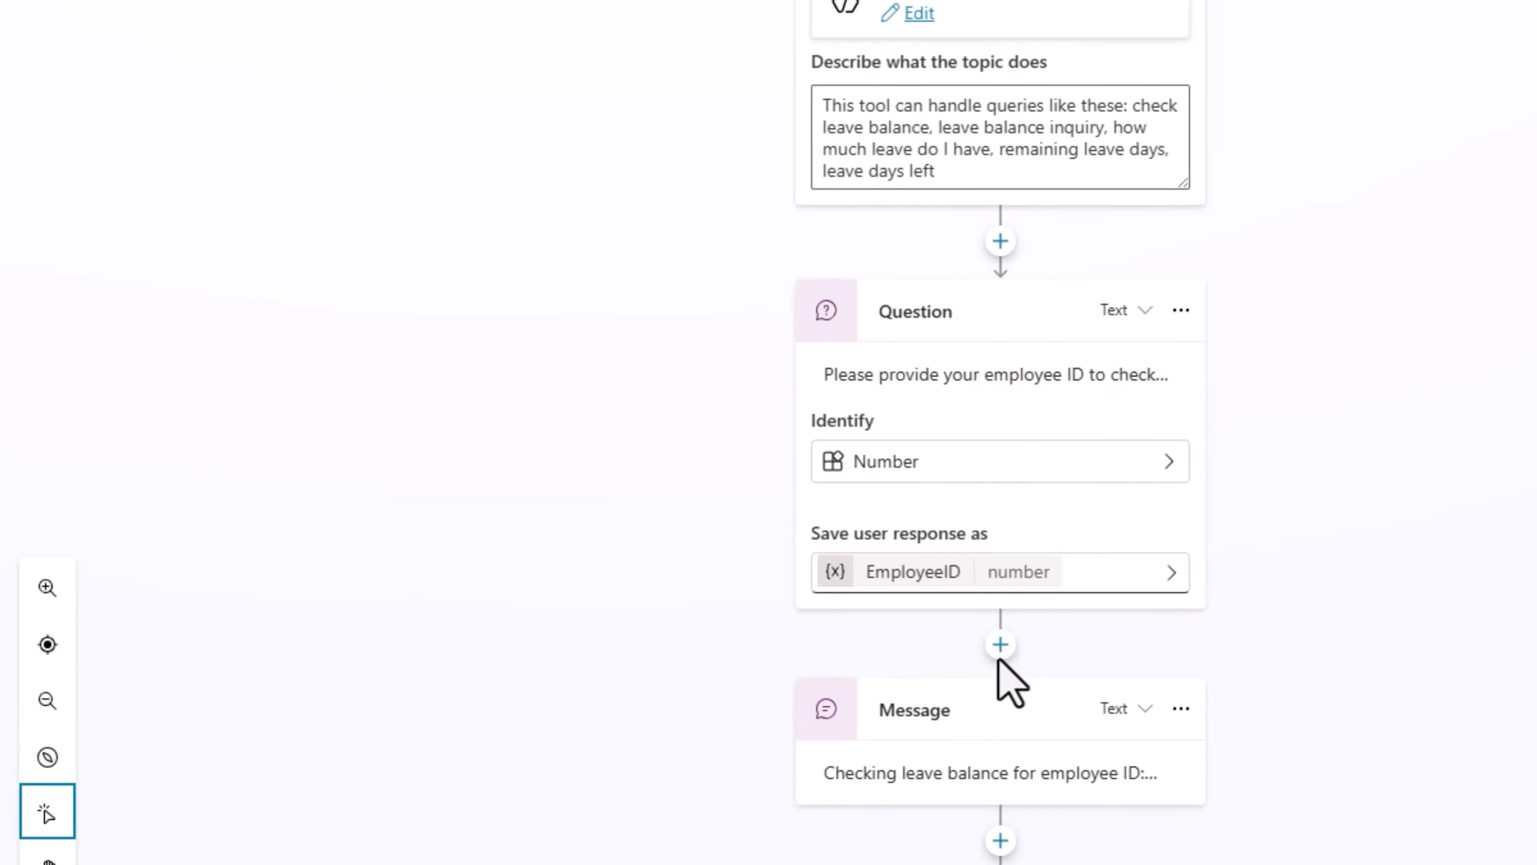
Step: Add a new agent flow as a tool between the topic's employee ID question and its message
click(999, 643)
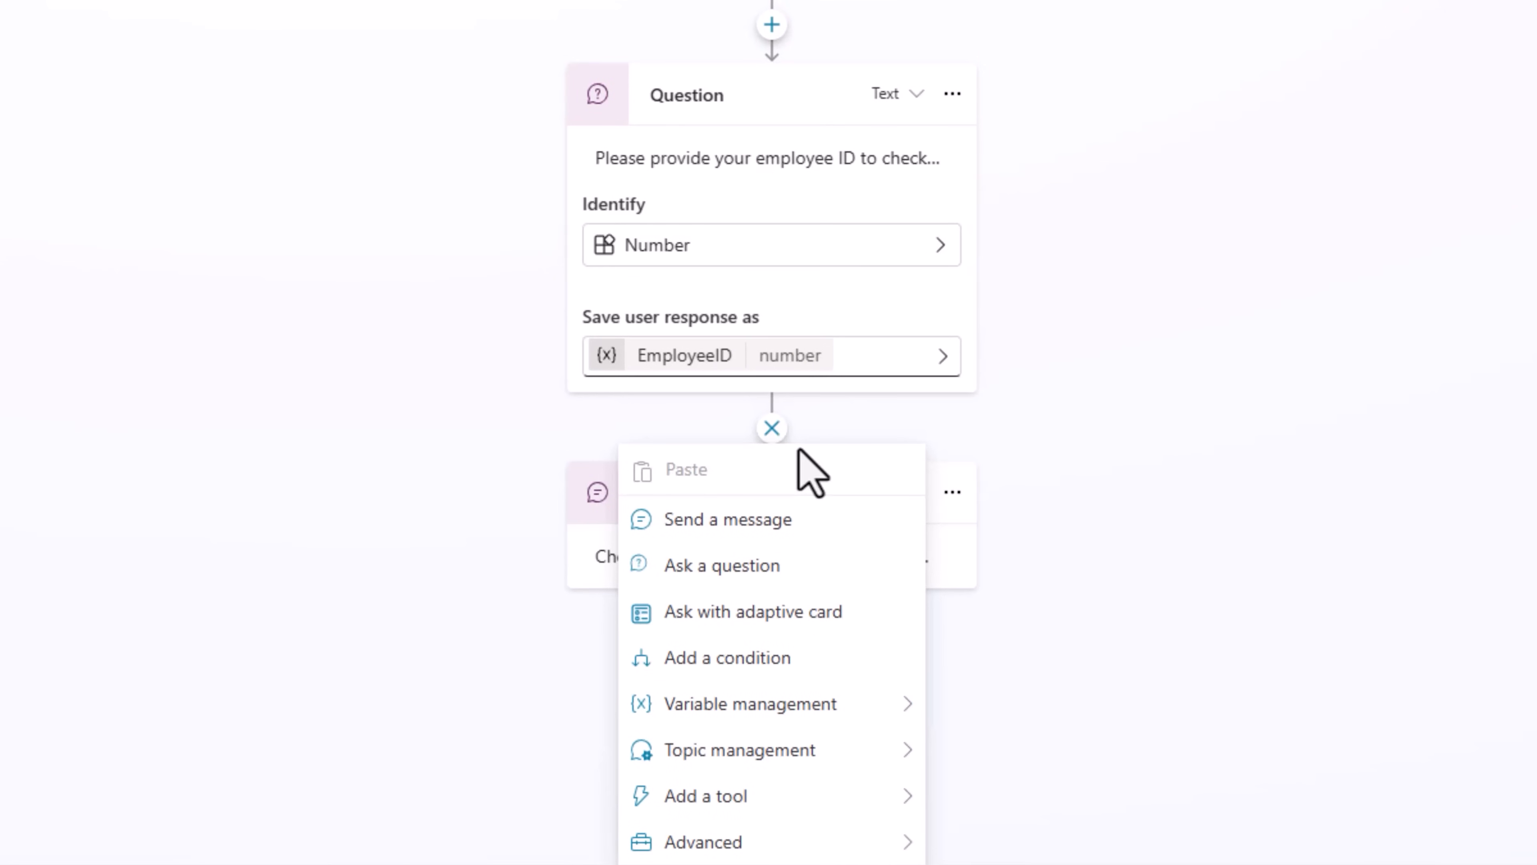
mouse_move(793, 806)
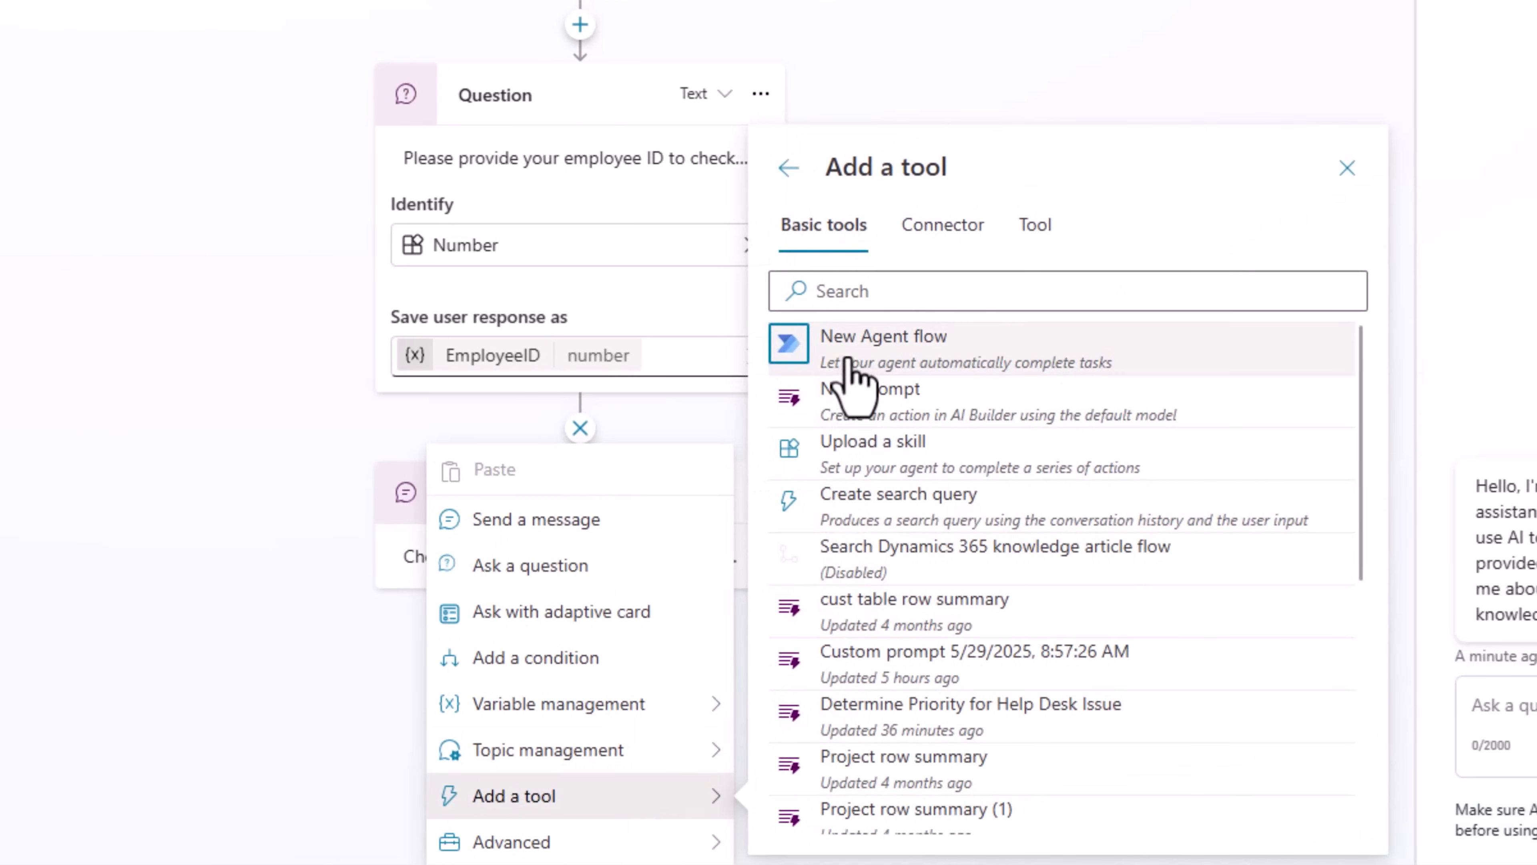
click(917, 357)
click(889, 437)
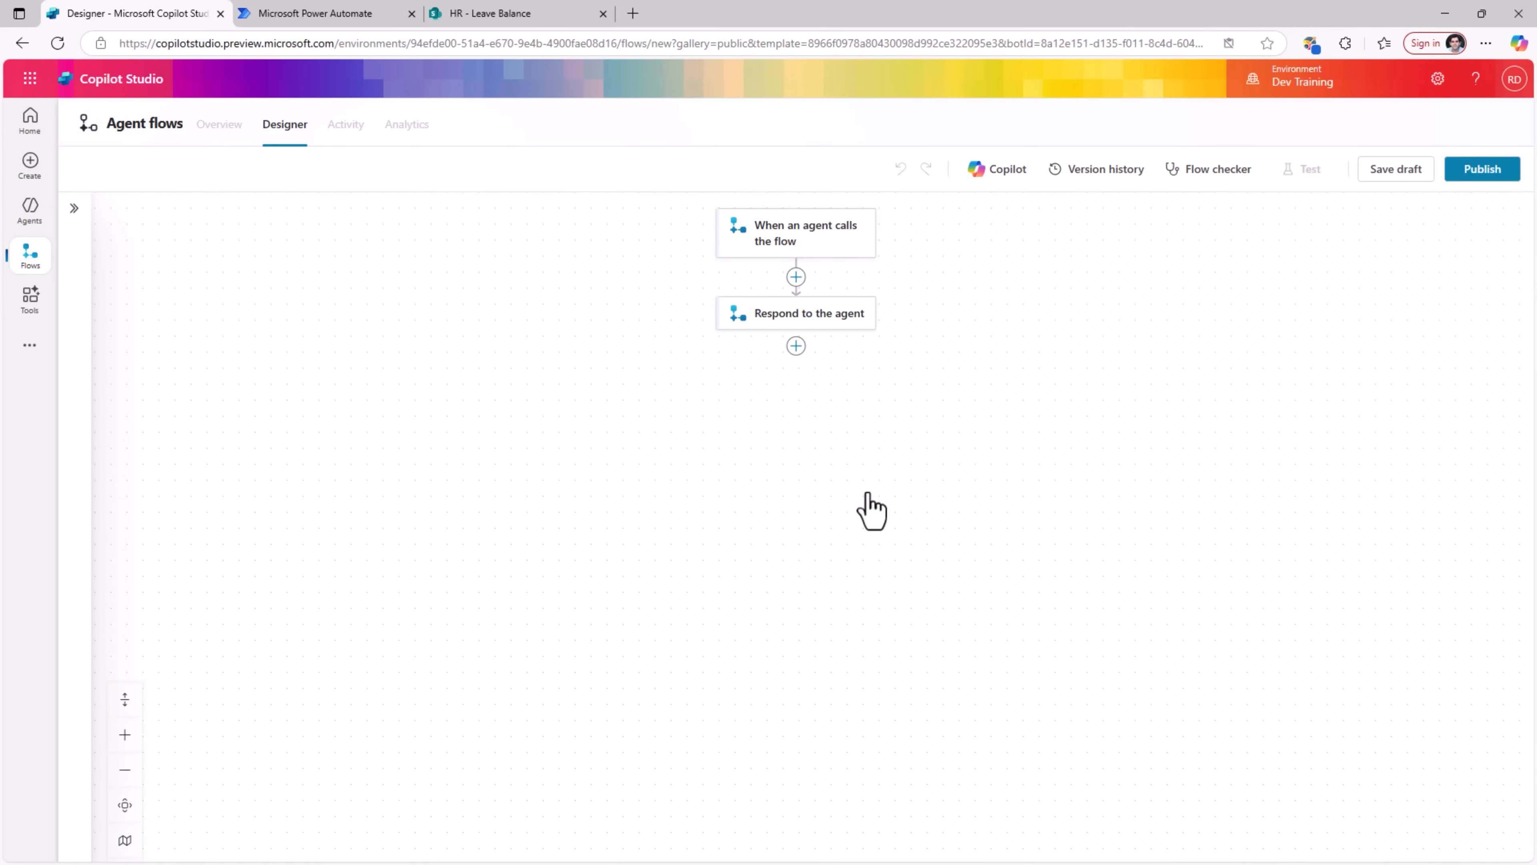
Step: Add a number input named Employee ID to the "When an agent calls the flow" trigger
scroll(867, 494, up, 3)
drag(800, 341, 822, 565)
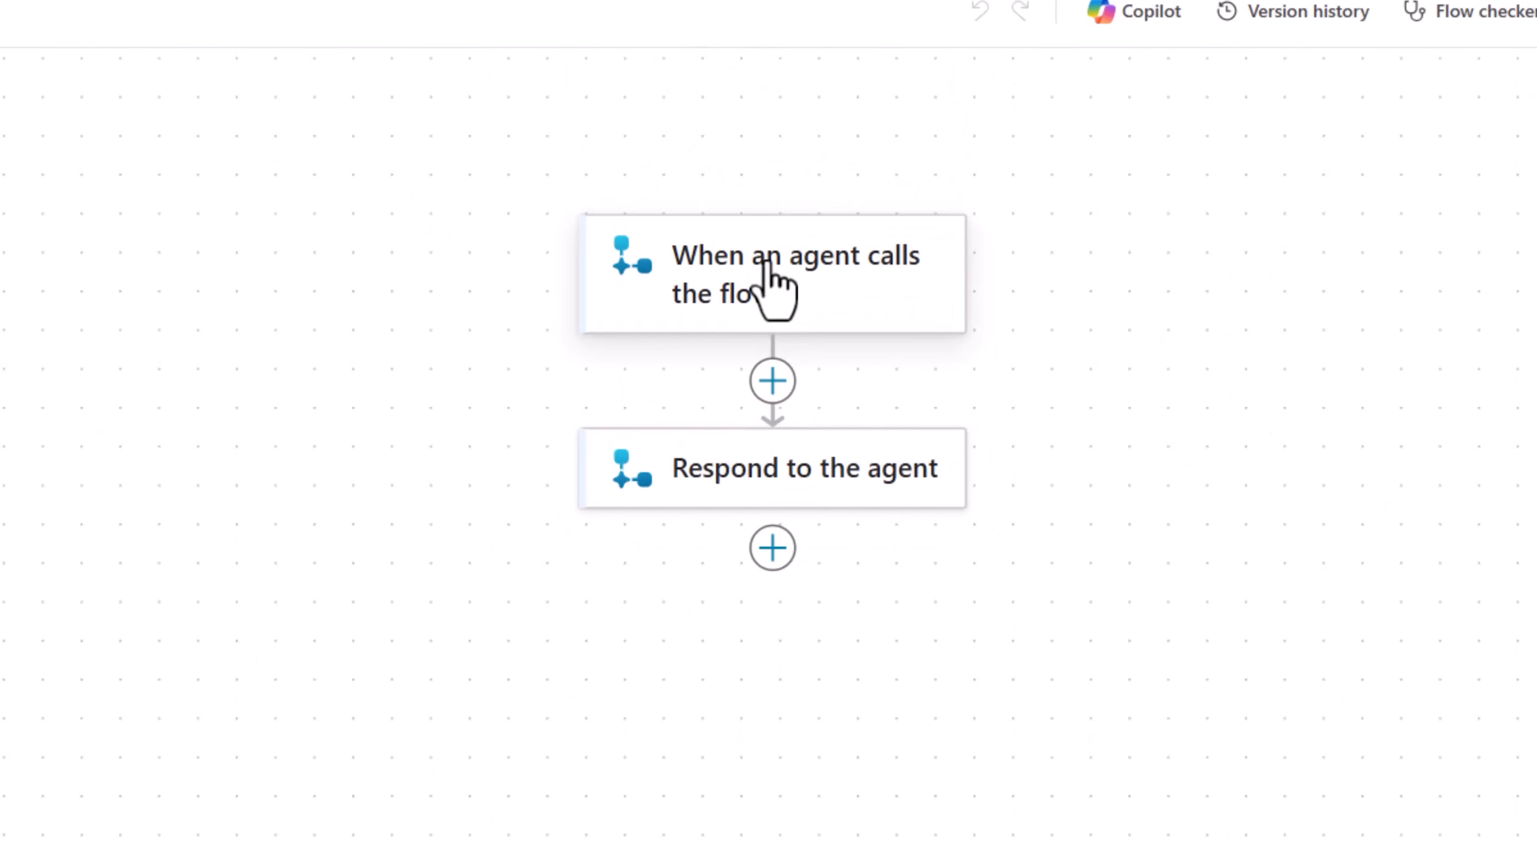
click(770, 275)
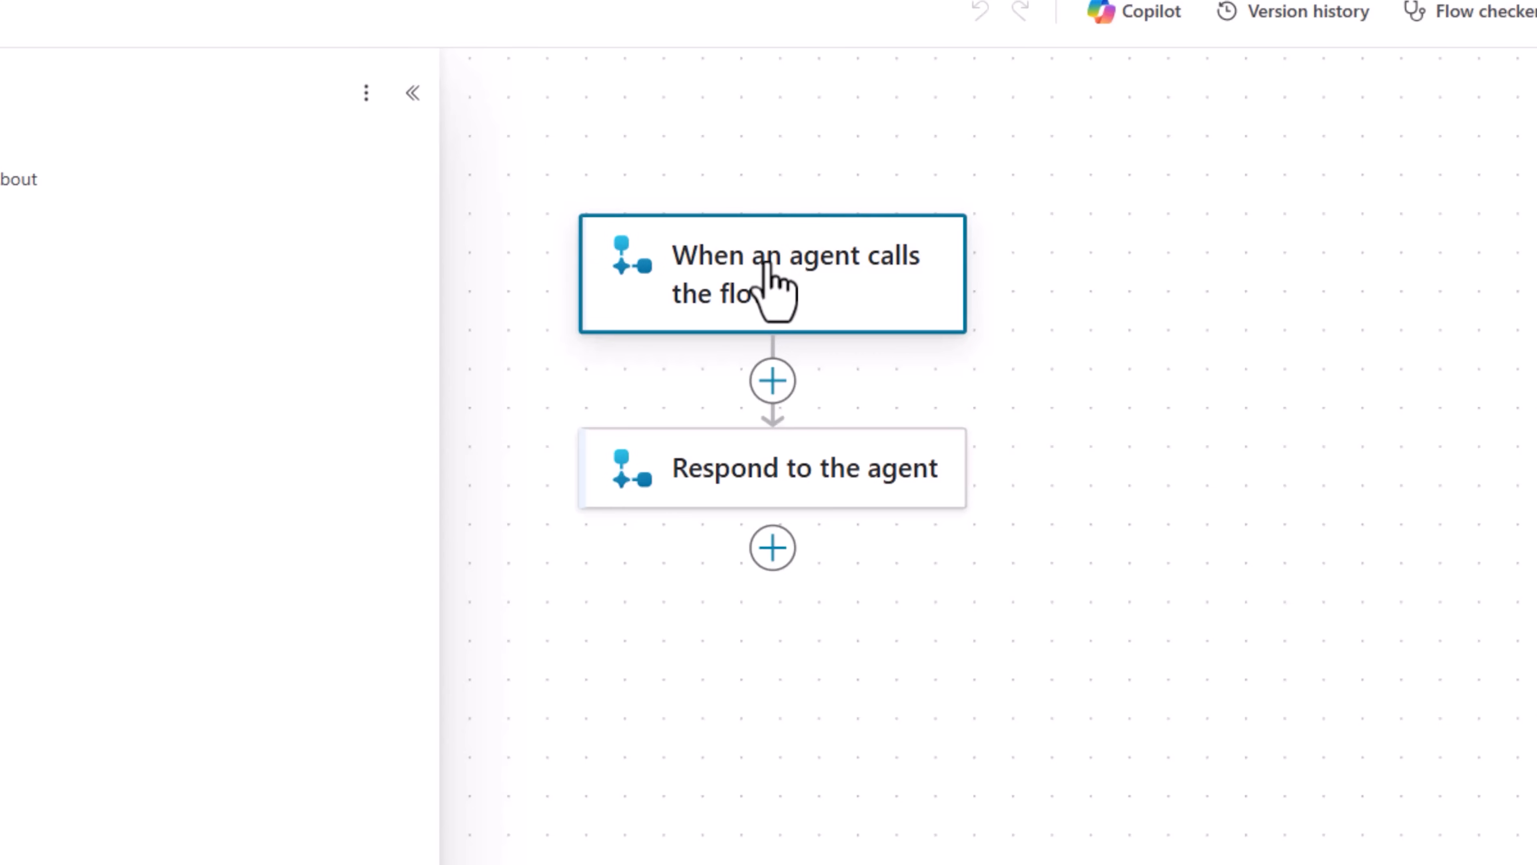
click(194, 219)
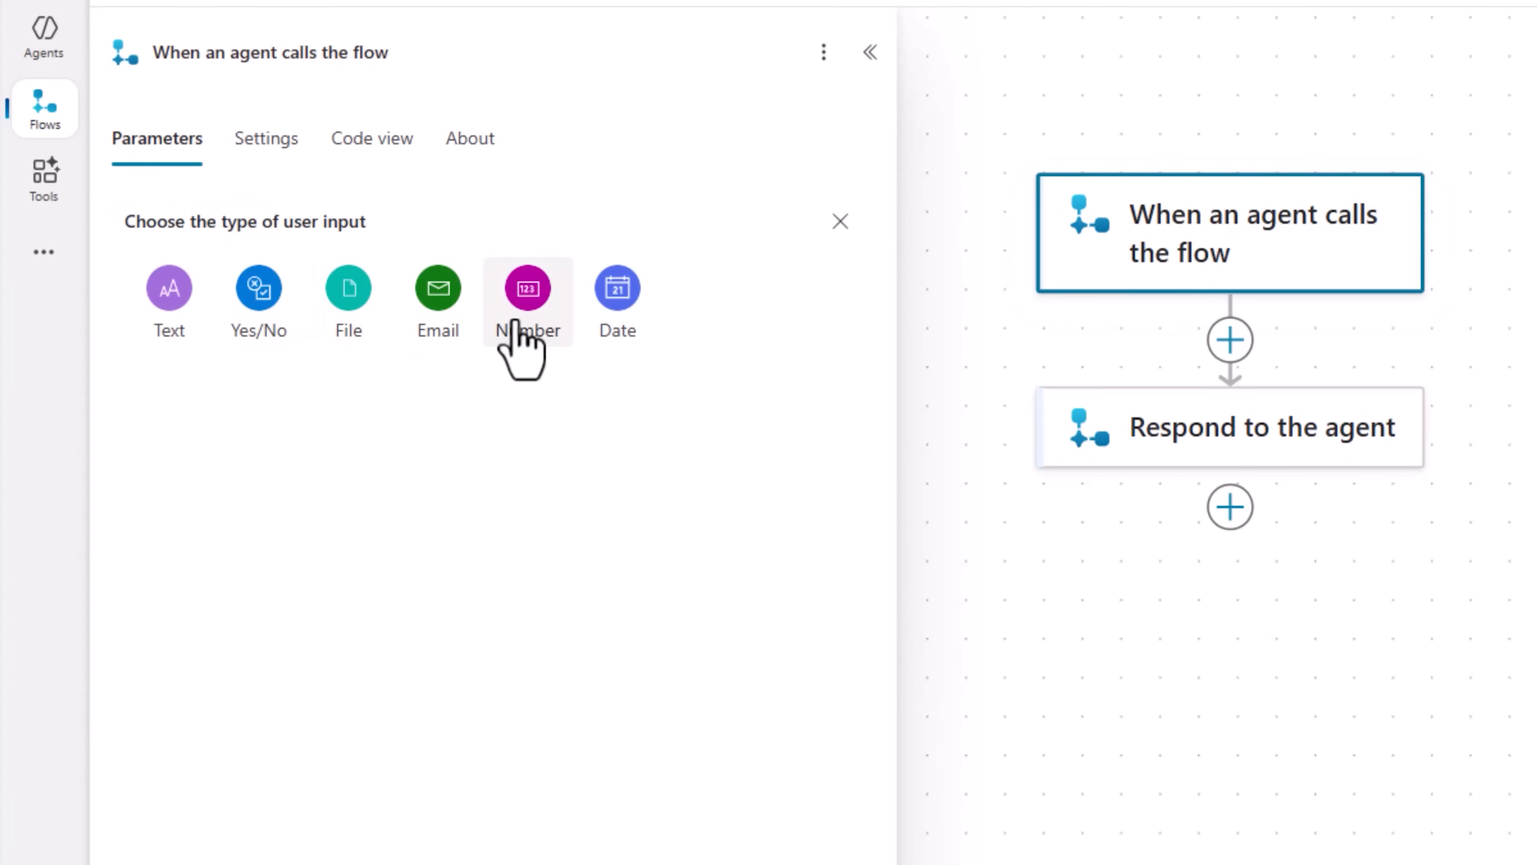
click(527, 291)
text(Employee ID)
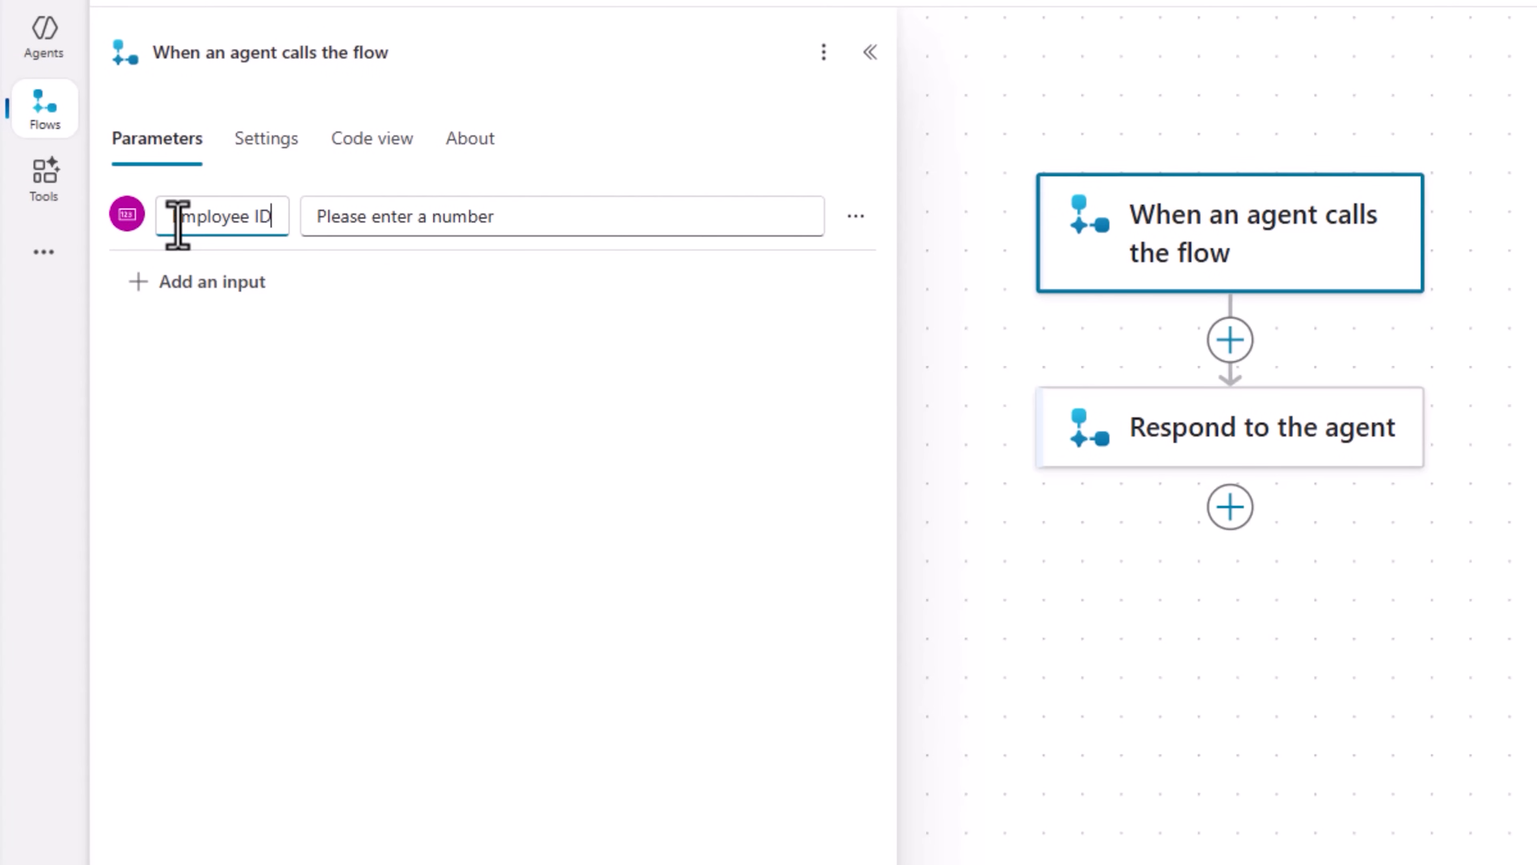
click(607, 259)
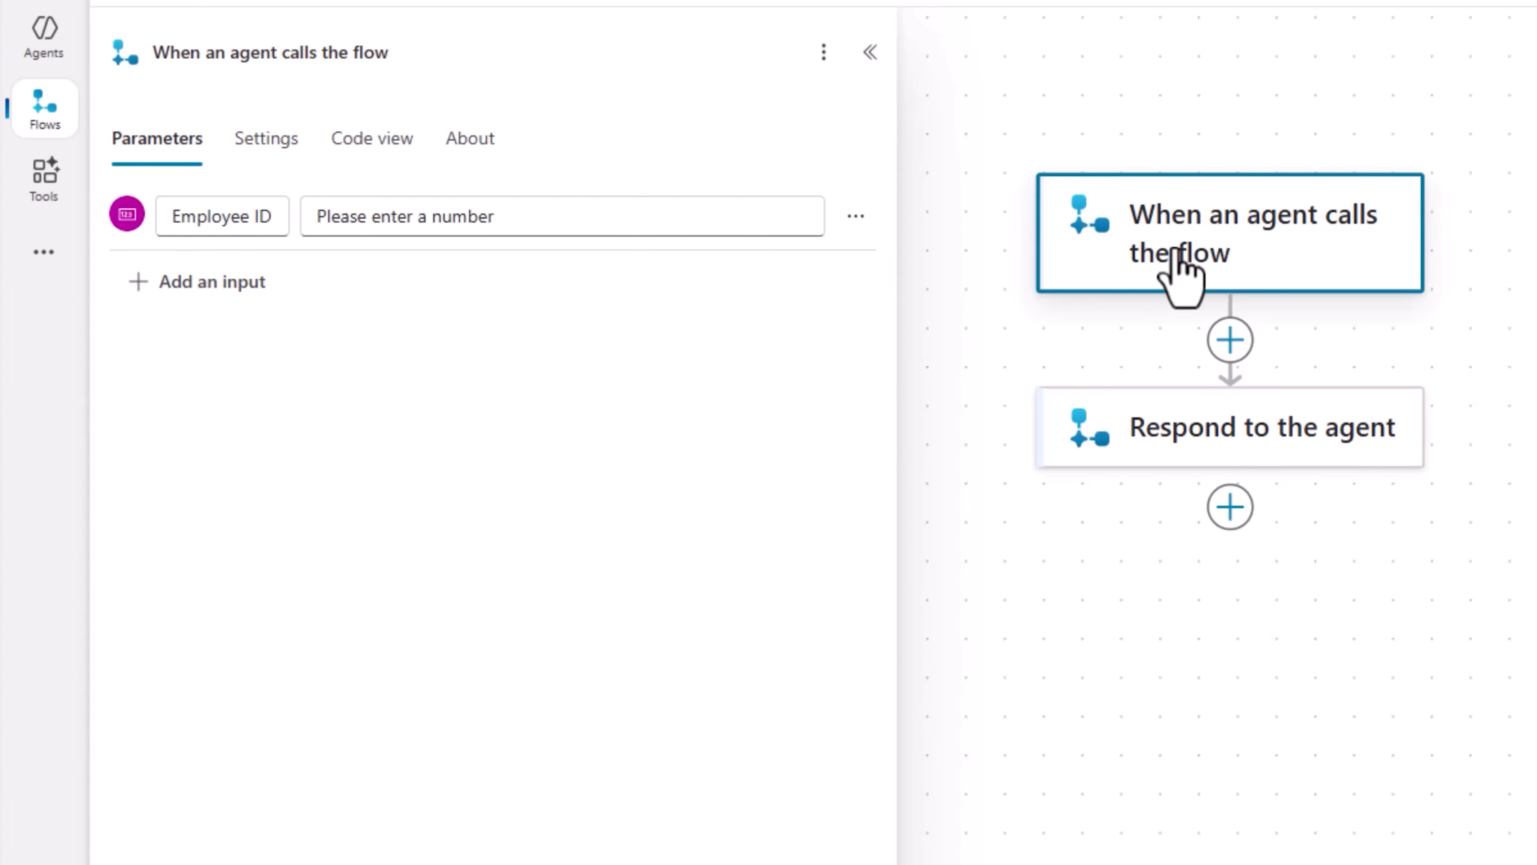
Step: Insert a SharePoint Get item action between the trigger and the Respond to the agent action
click(1232, 343)
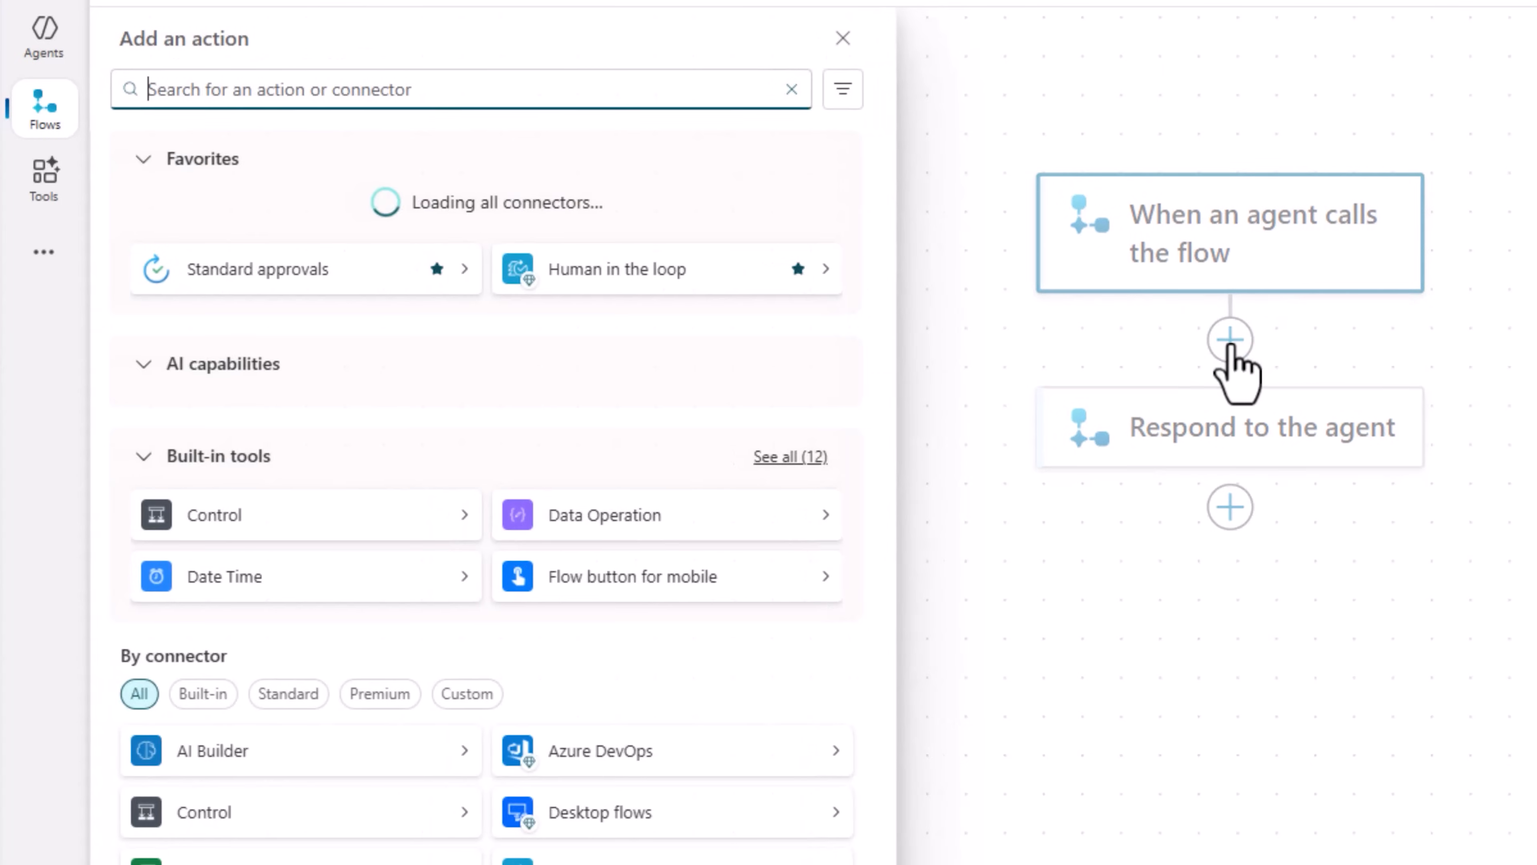
text(GET ITEM)
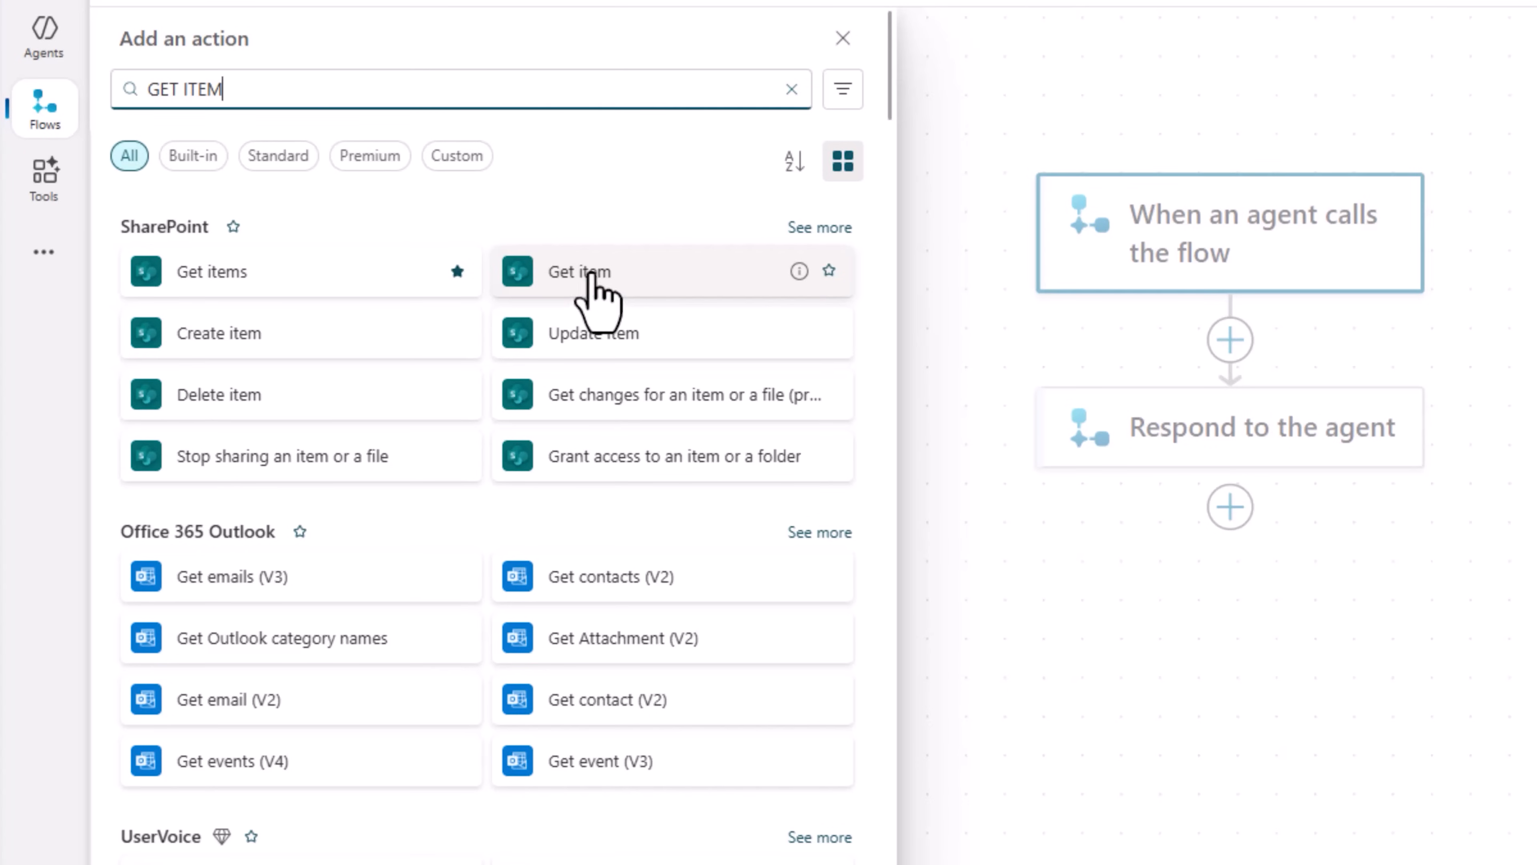
click(588, 281)
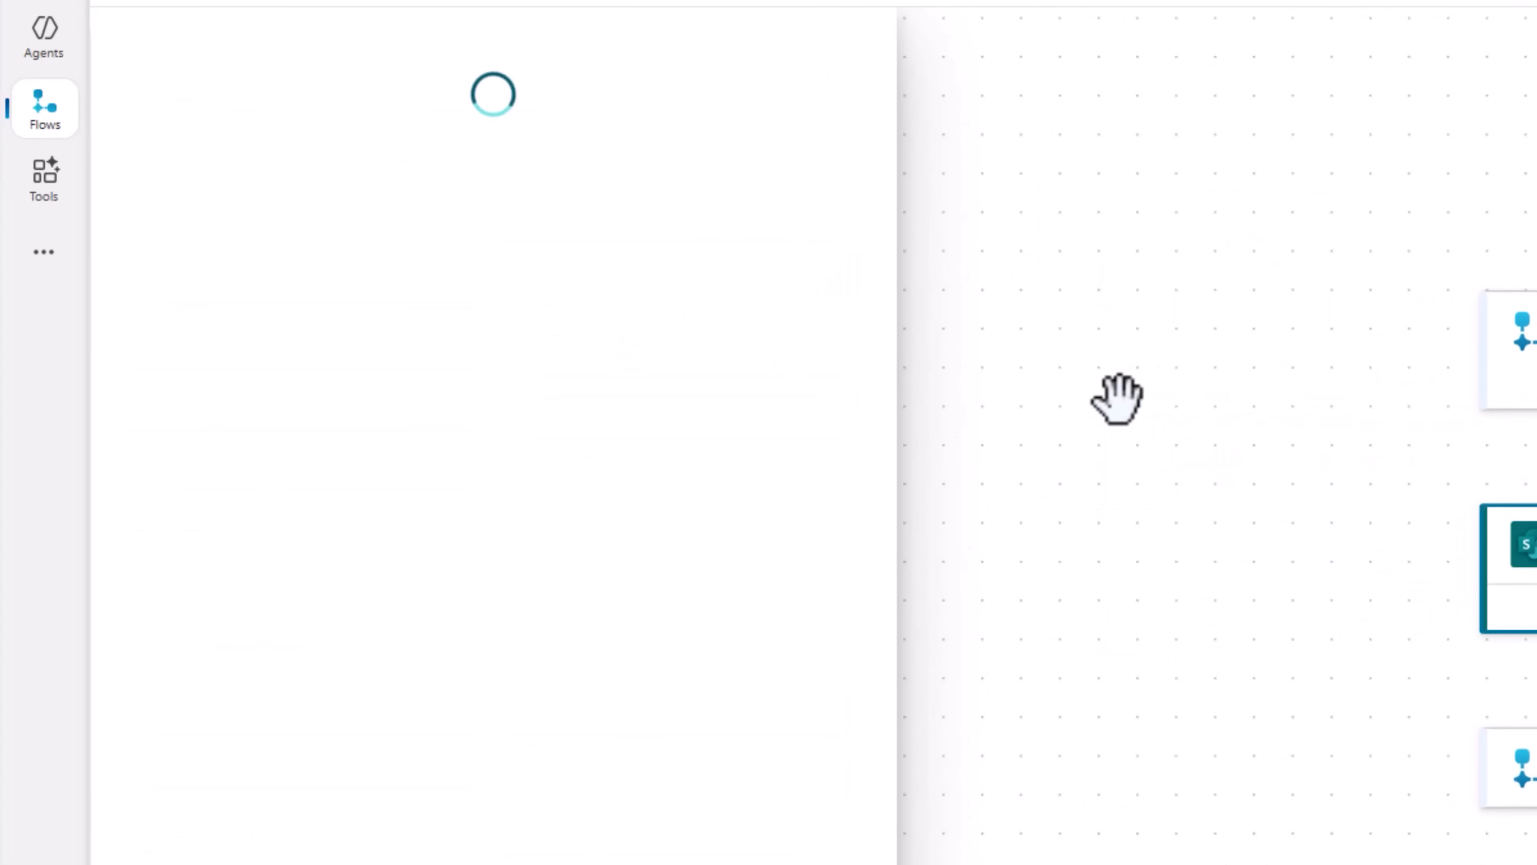
Step: Configure Get item to read the HR site's Leave Balance list, using the trigger's Employee ID as the item Id
click(404, 328)
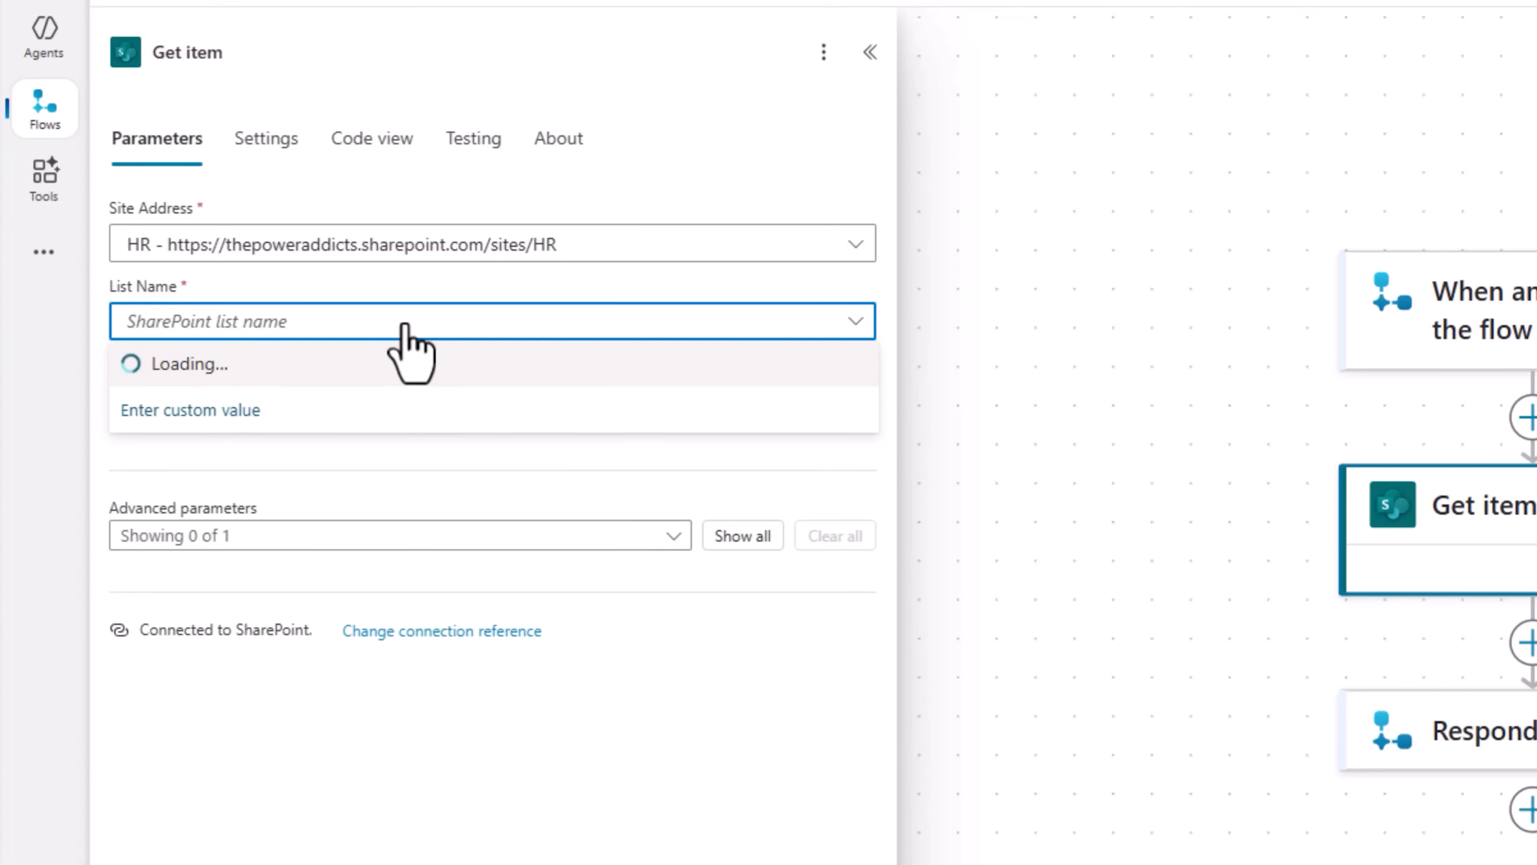
text(leave)
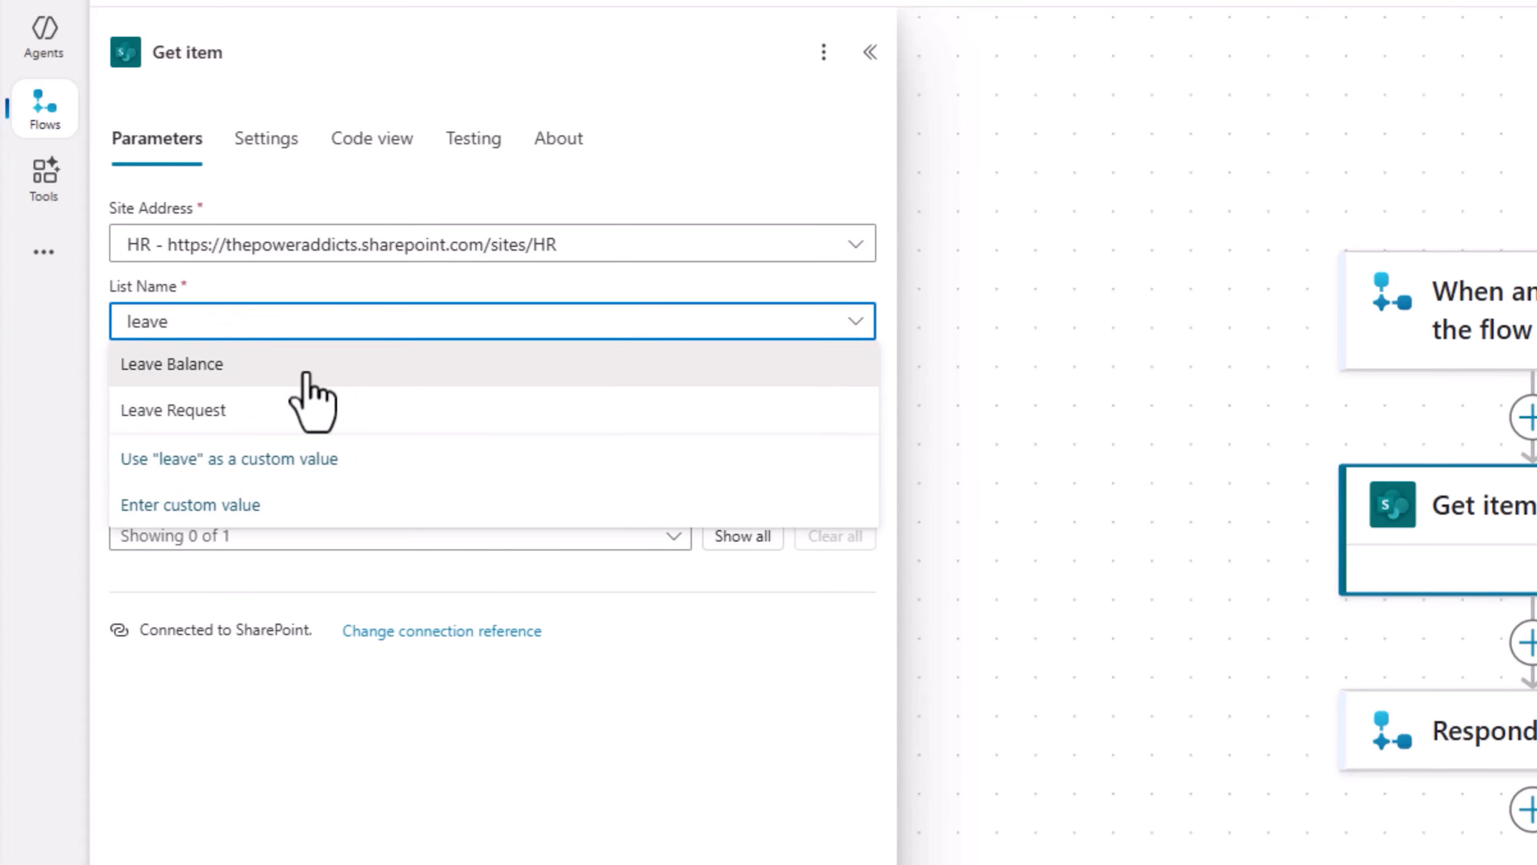
click(306, 373)
click(319, 401)
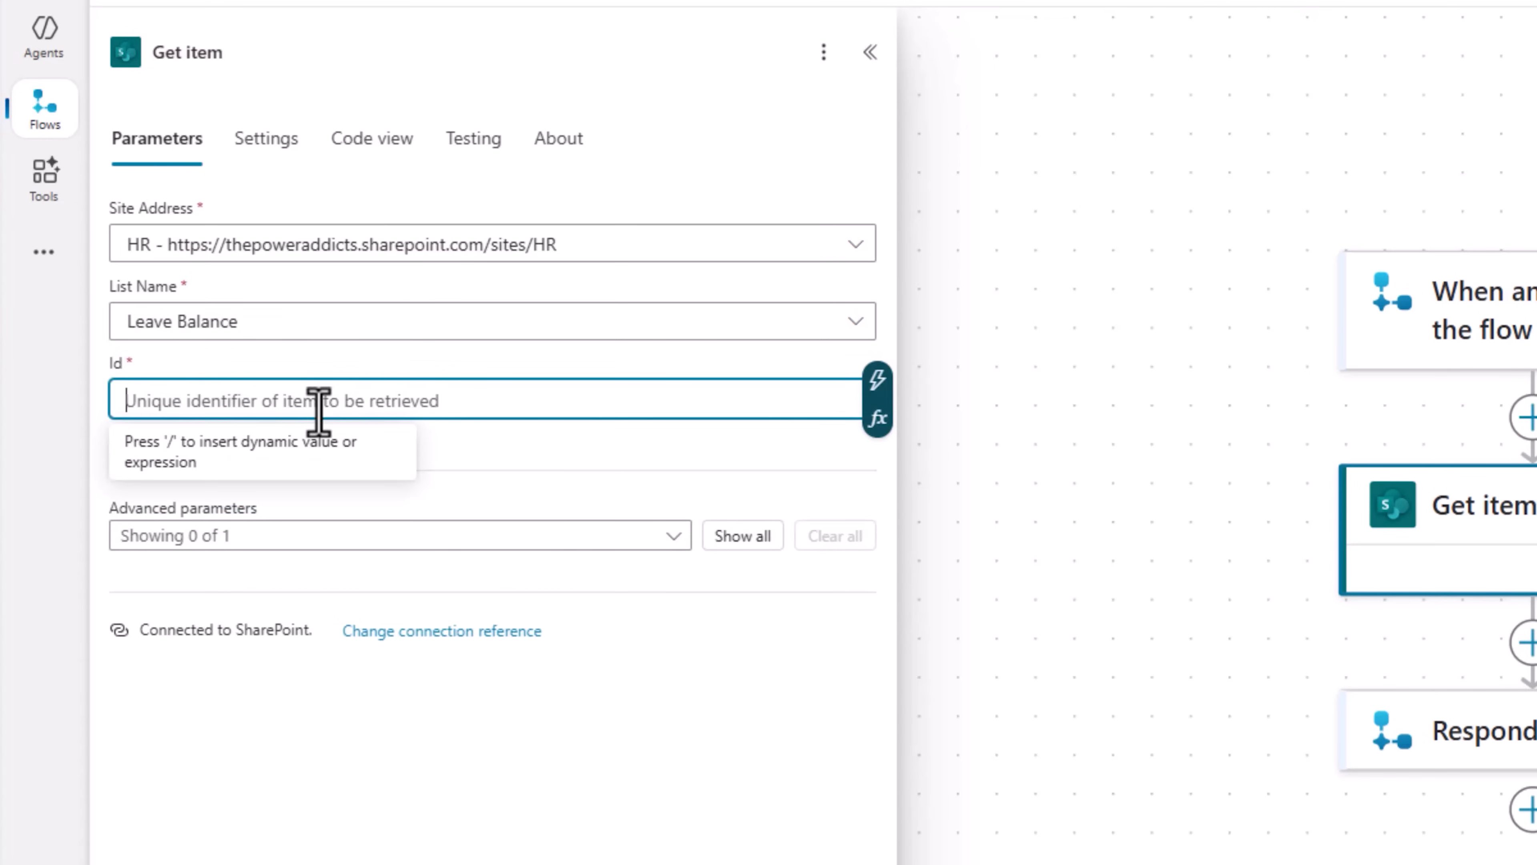
click(878, 381)
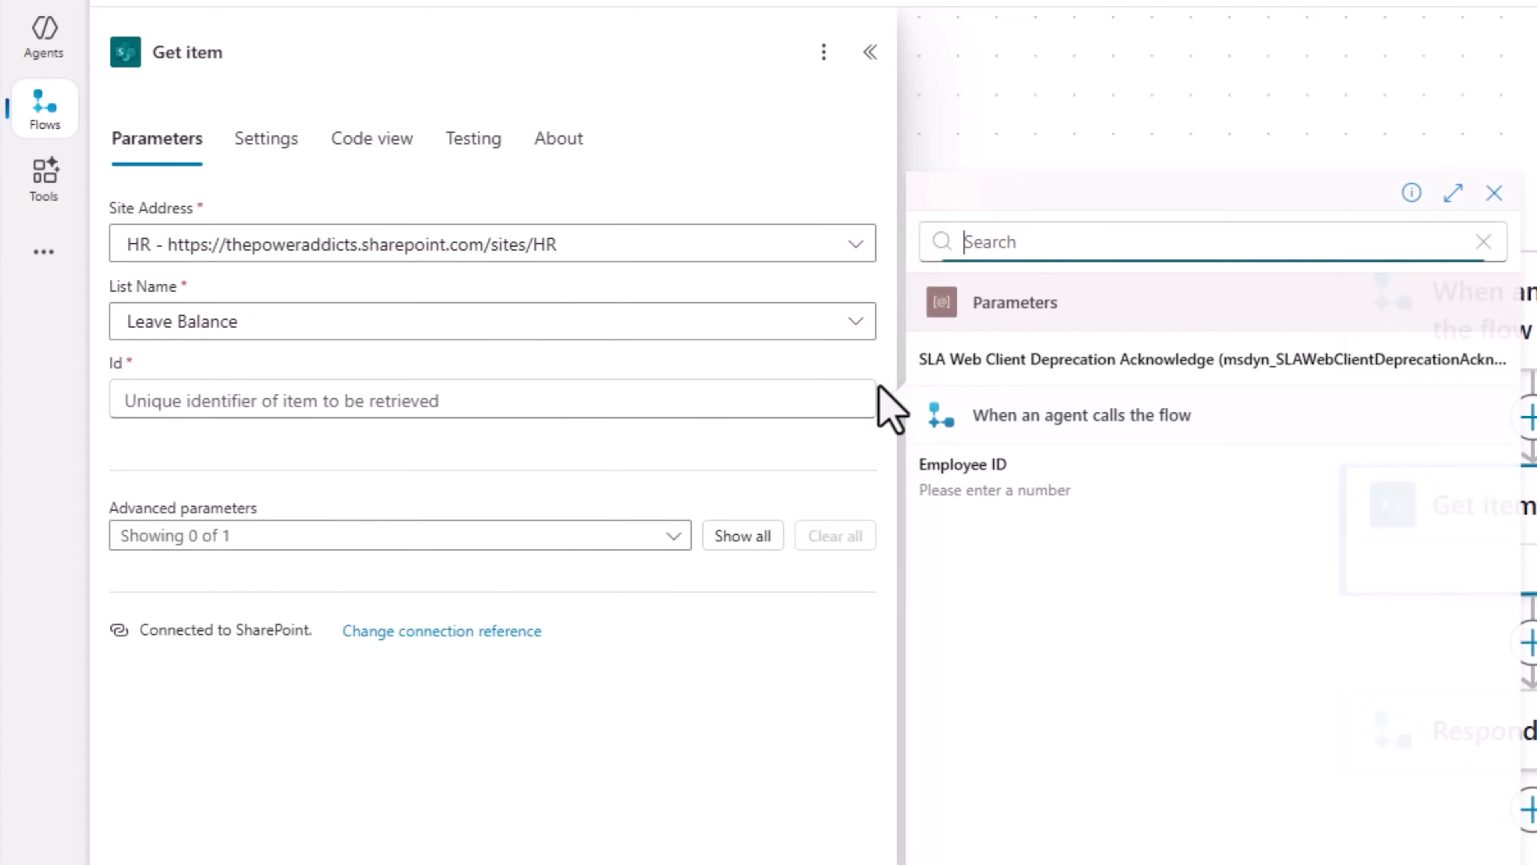
click(961, 488)
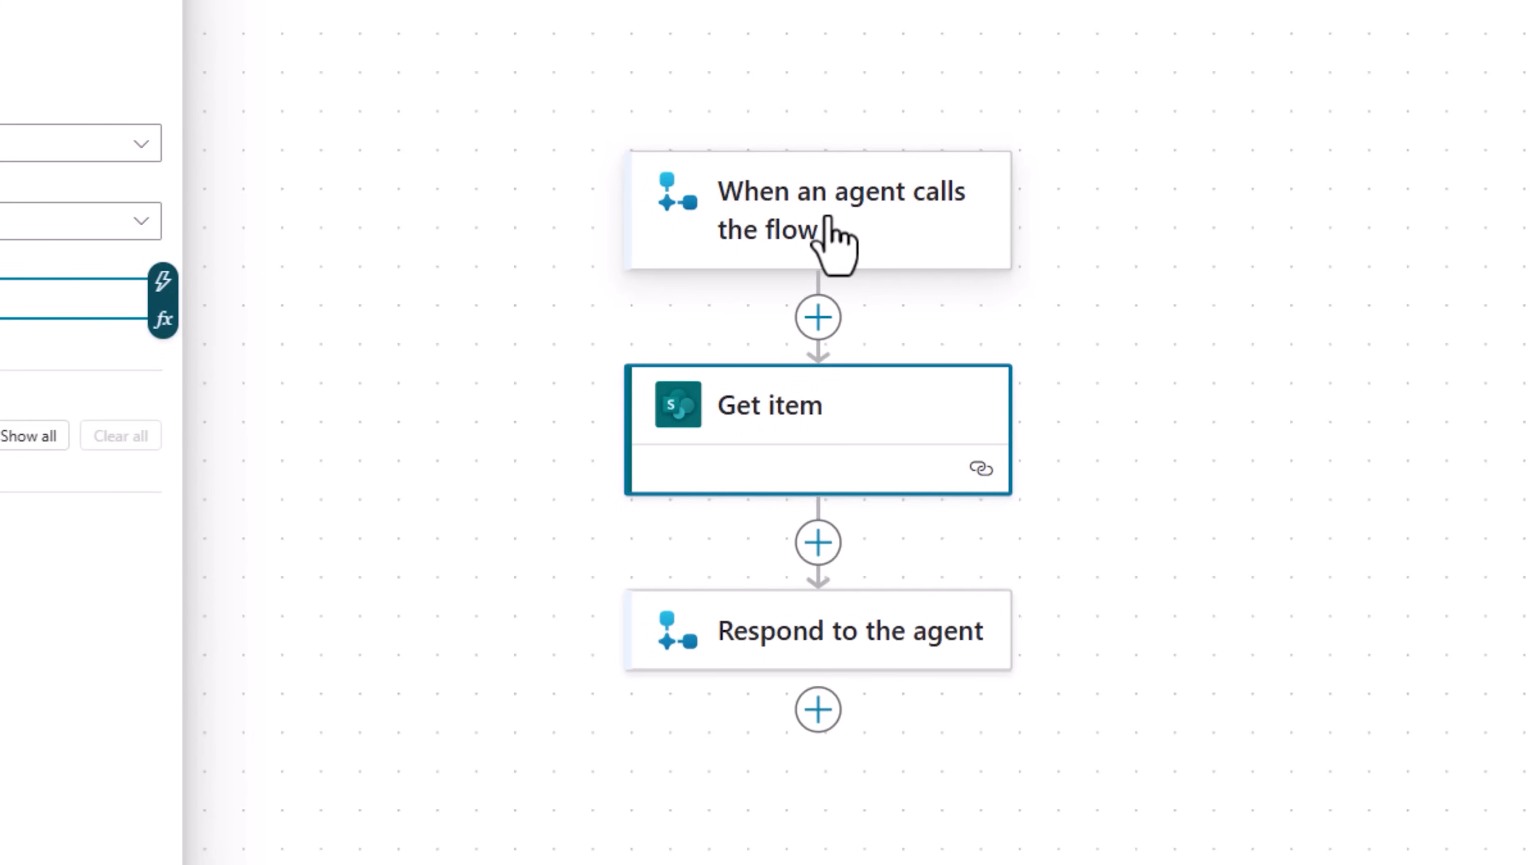
Step: Add a number output named Leave Balance to Respond to the agent, returning the Leave Balance value from Get item
click(783, 411)
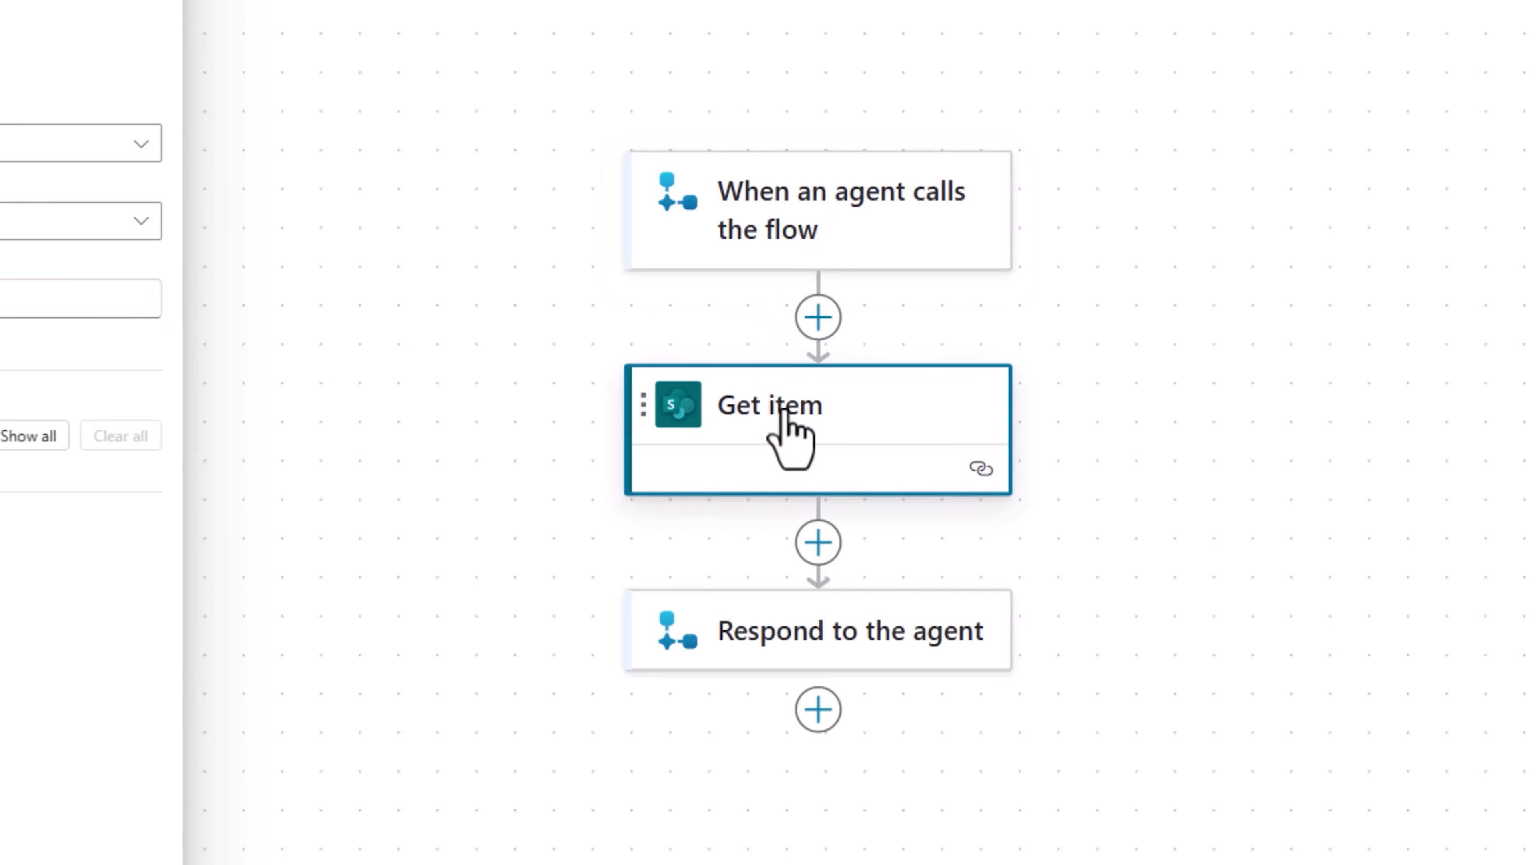
click(791, 635)
click(195, 223)
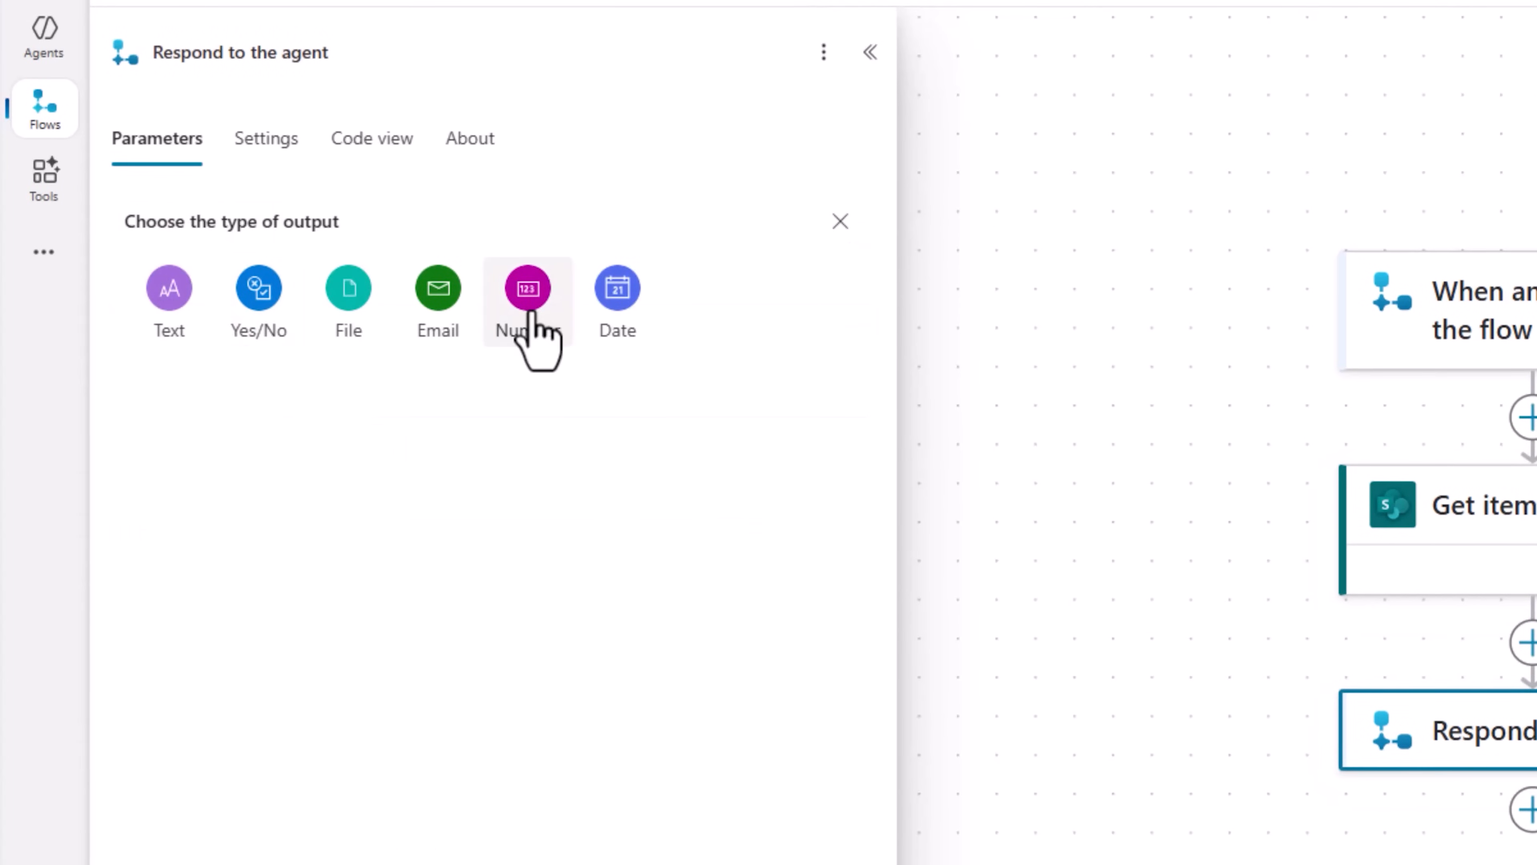
click(528, 291)
click(175, 216)
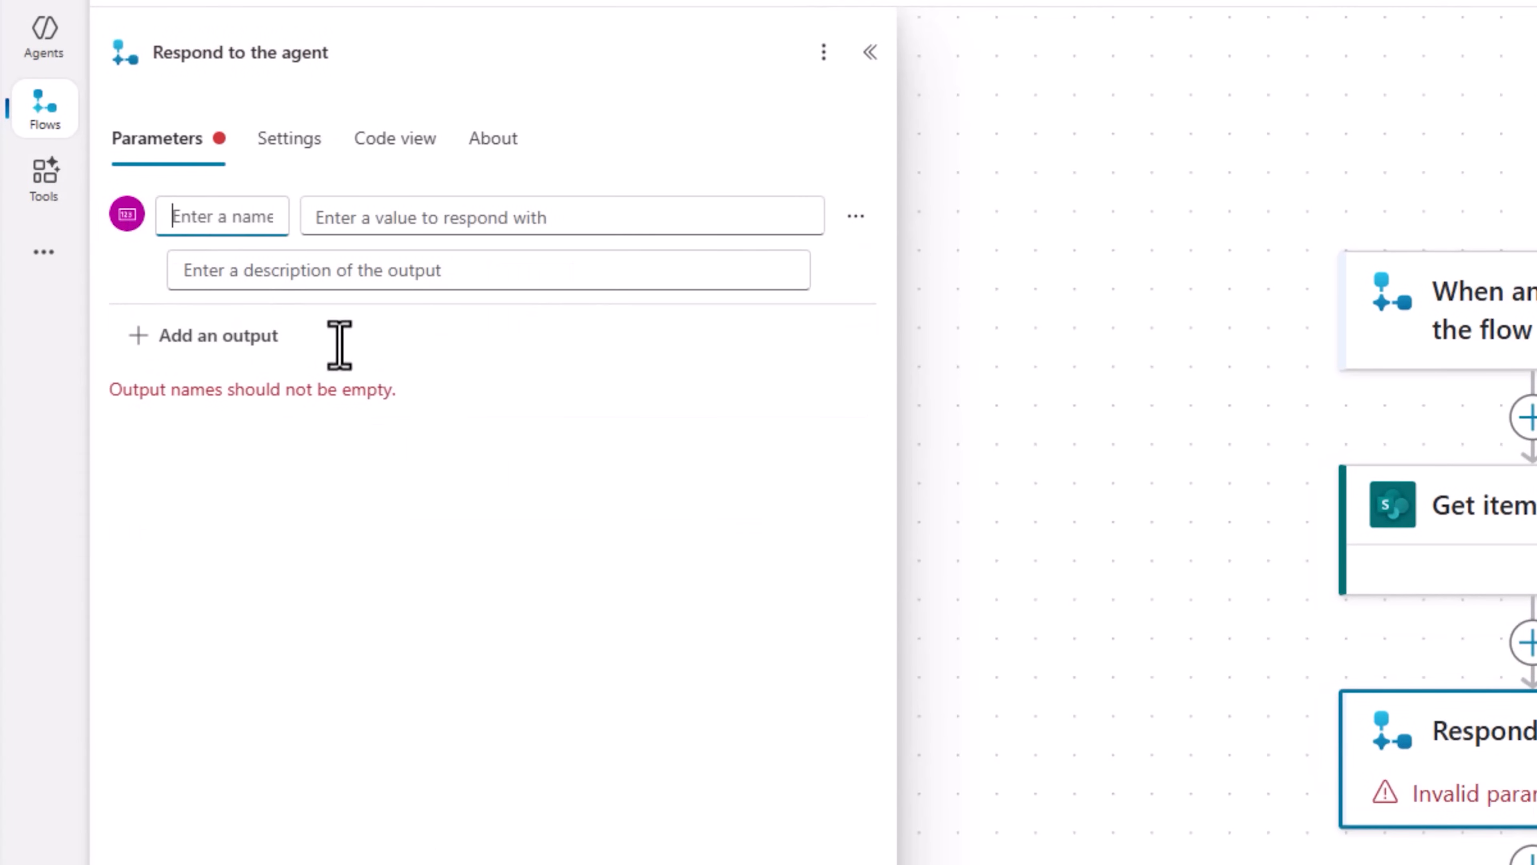
text(Leave Balance)
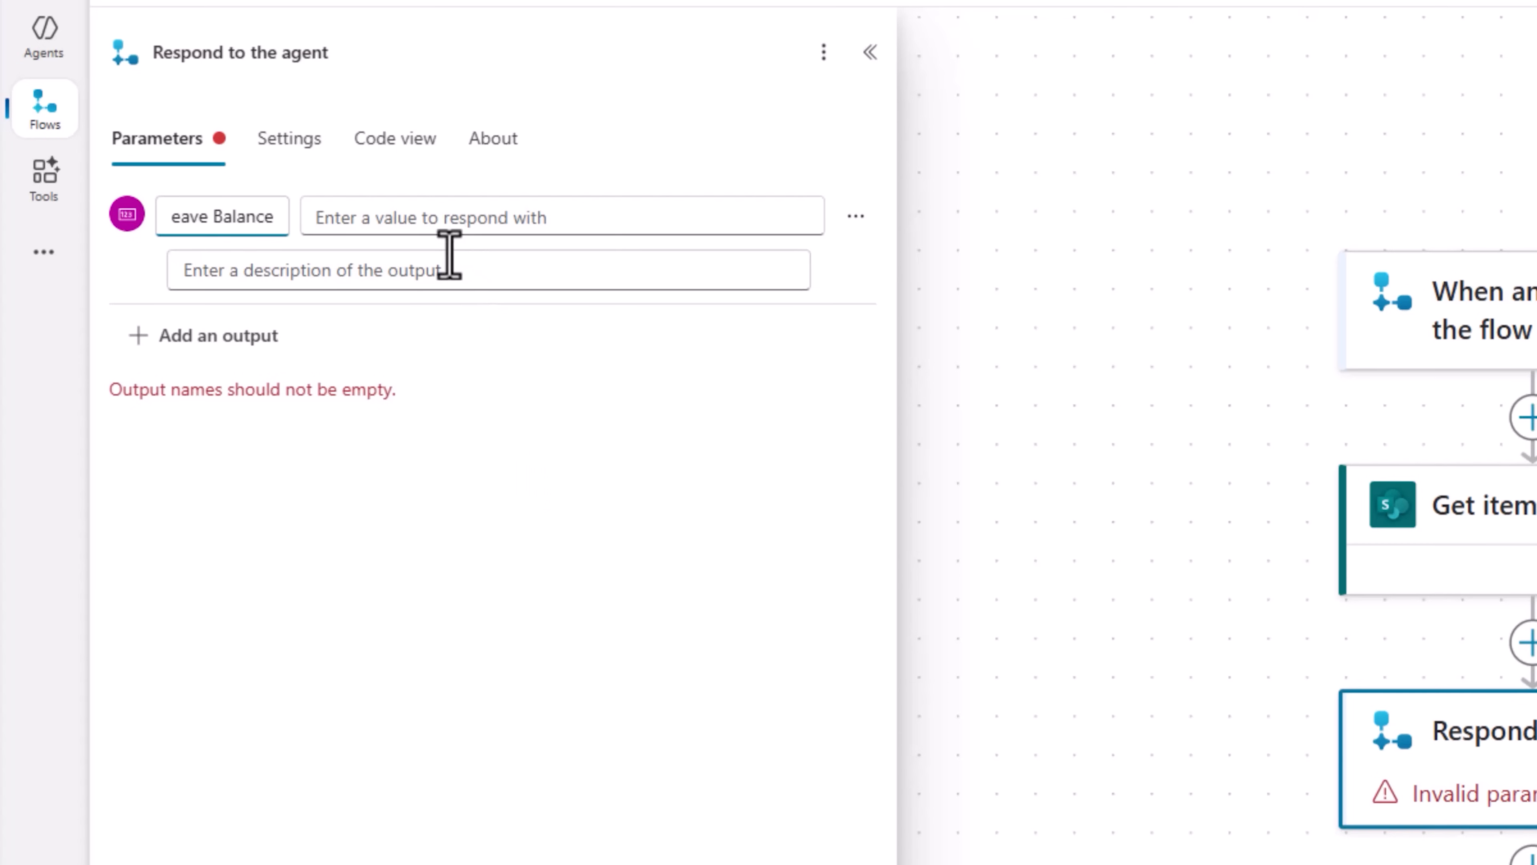
click(426, 225)
click(826, 200)
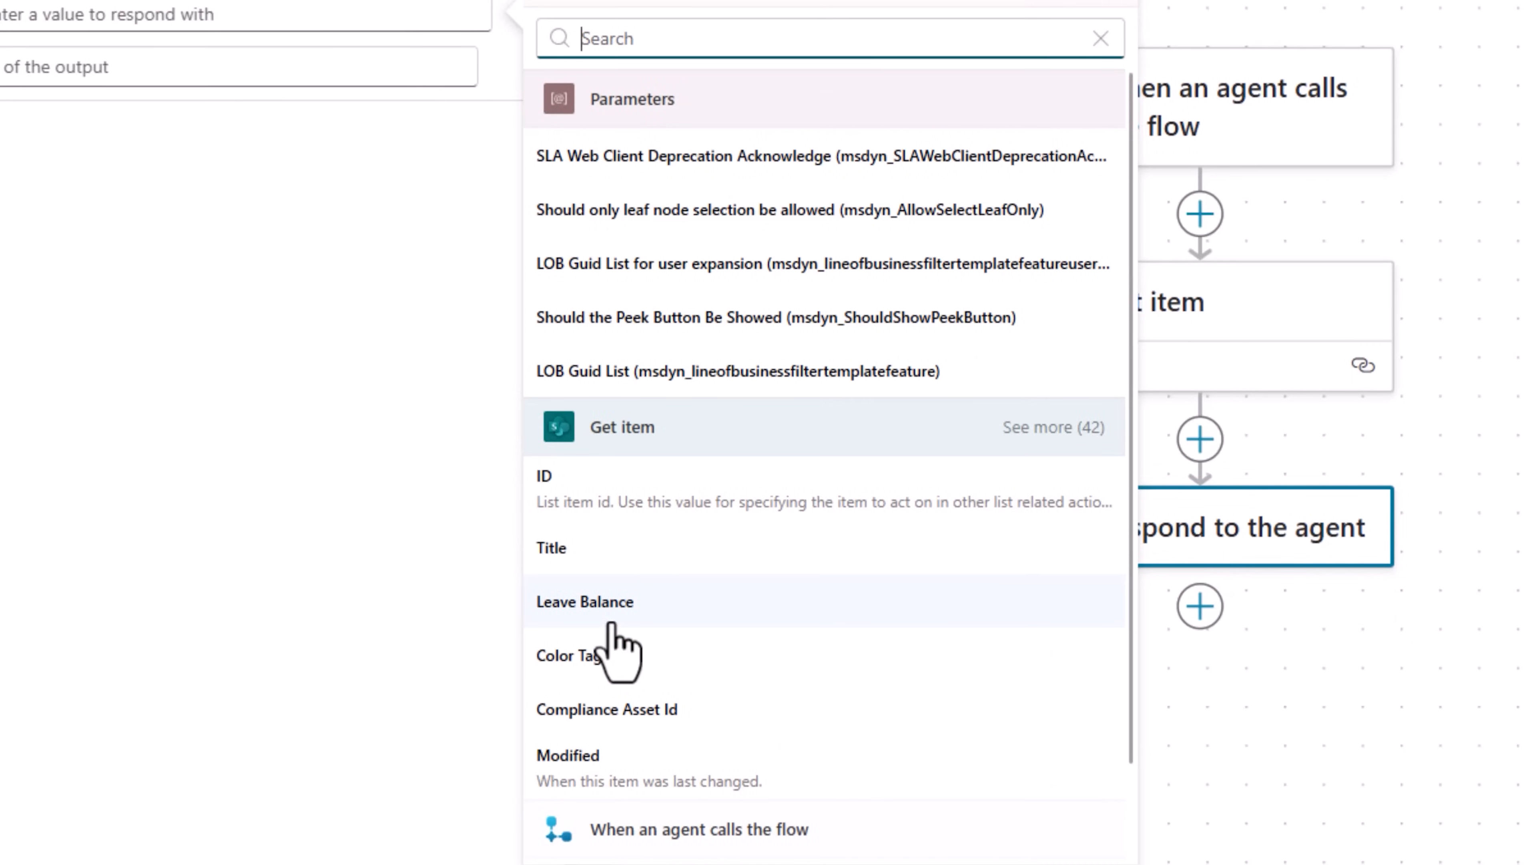
click(611, 624)
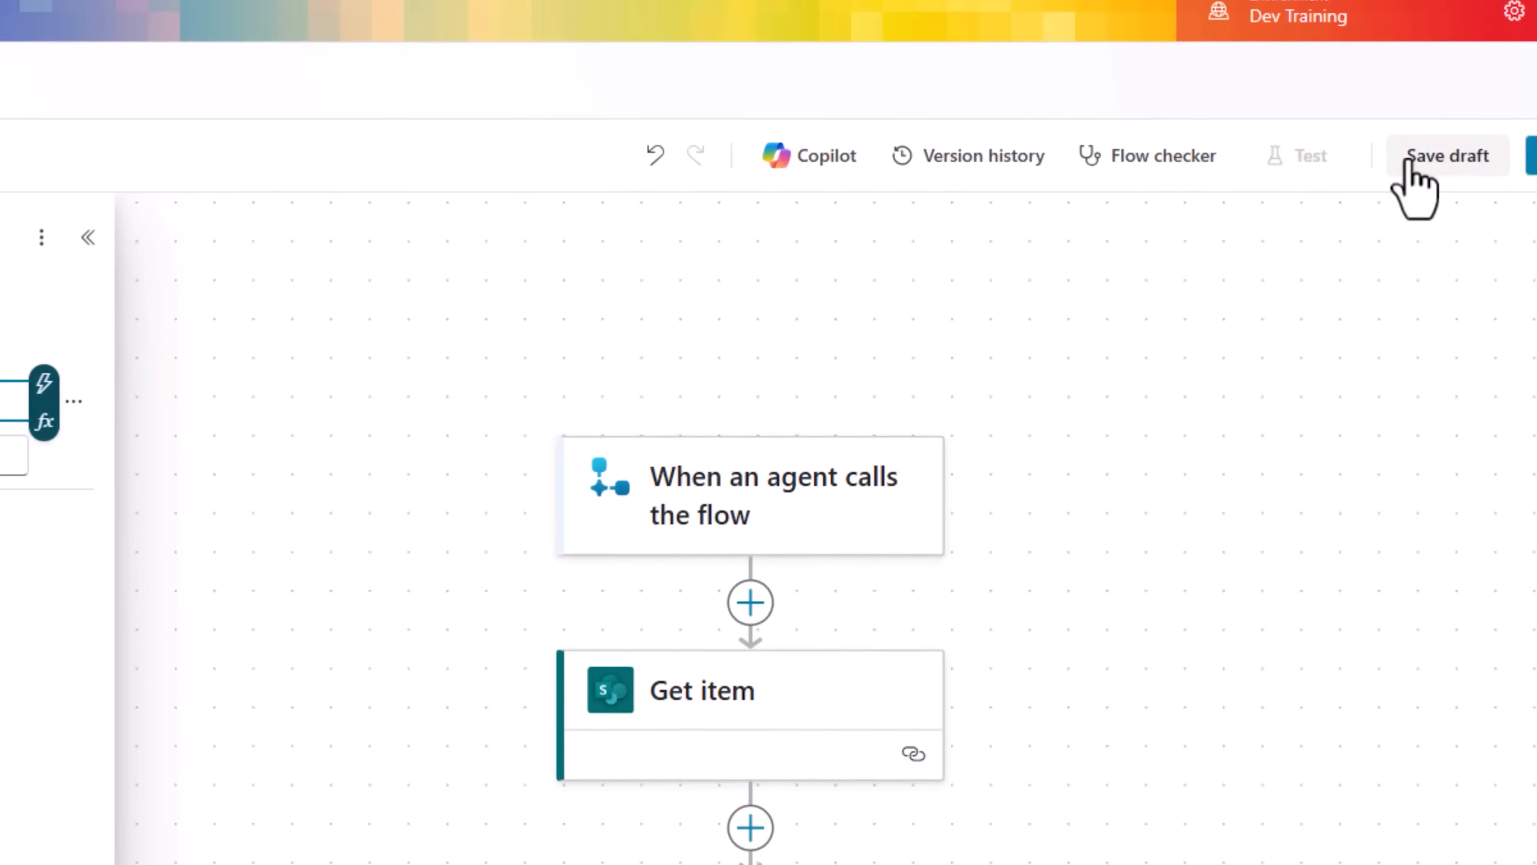
Step: Publish the agent flow and go back to the agent's topic
click(1533, 156)
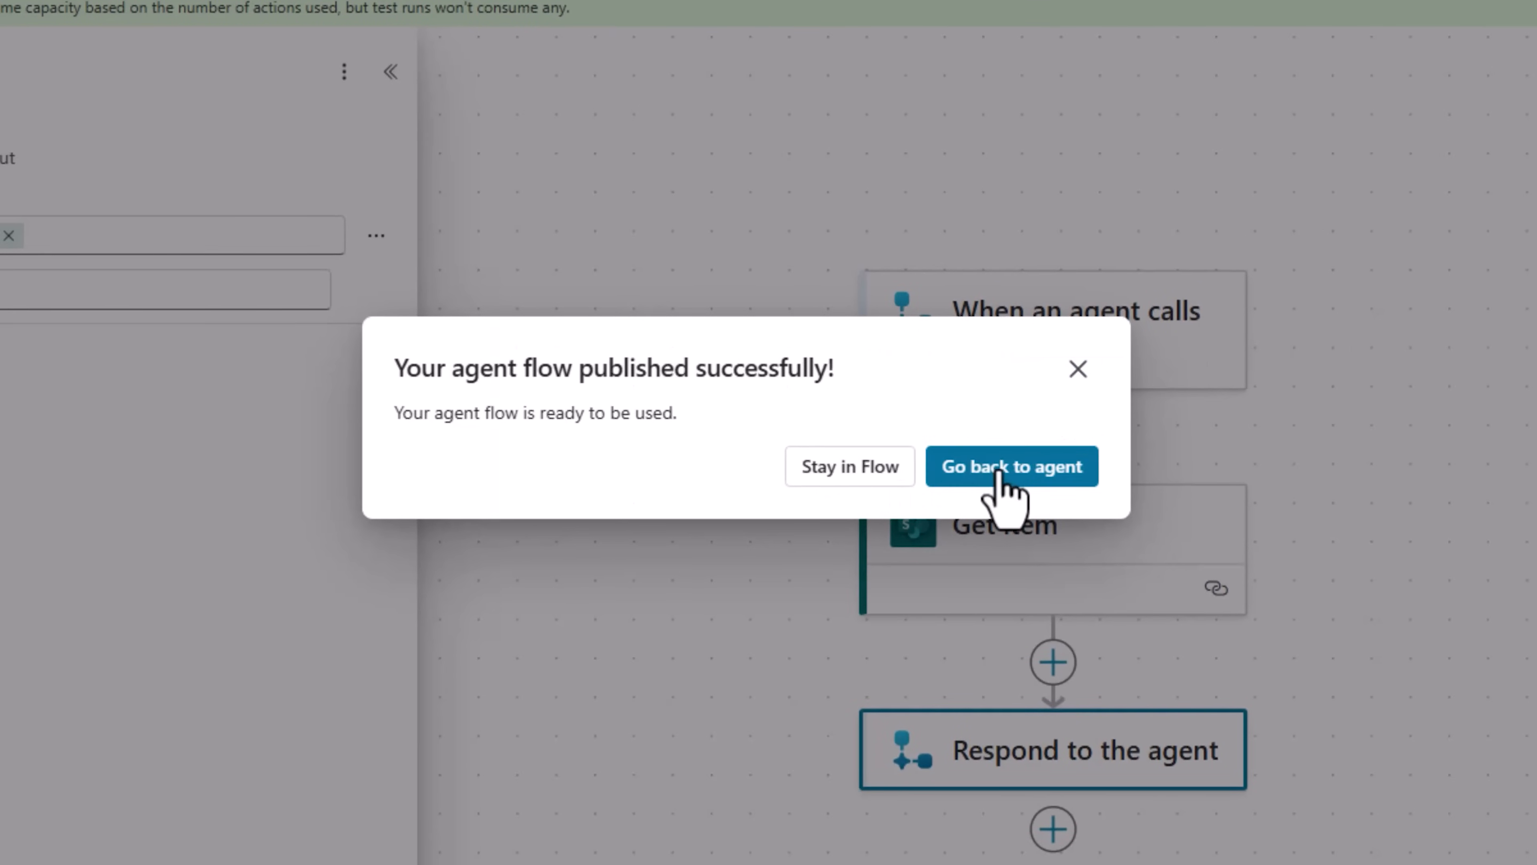
click(1005, 475)
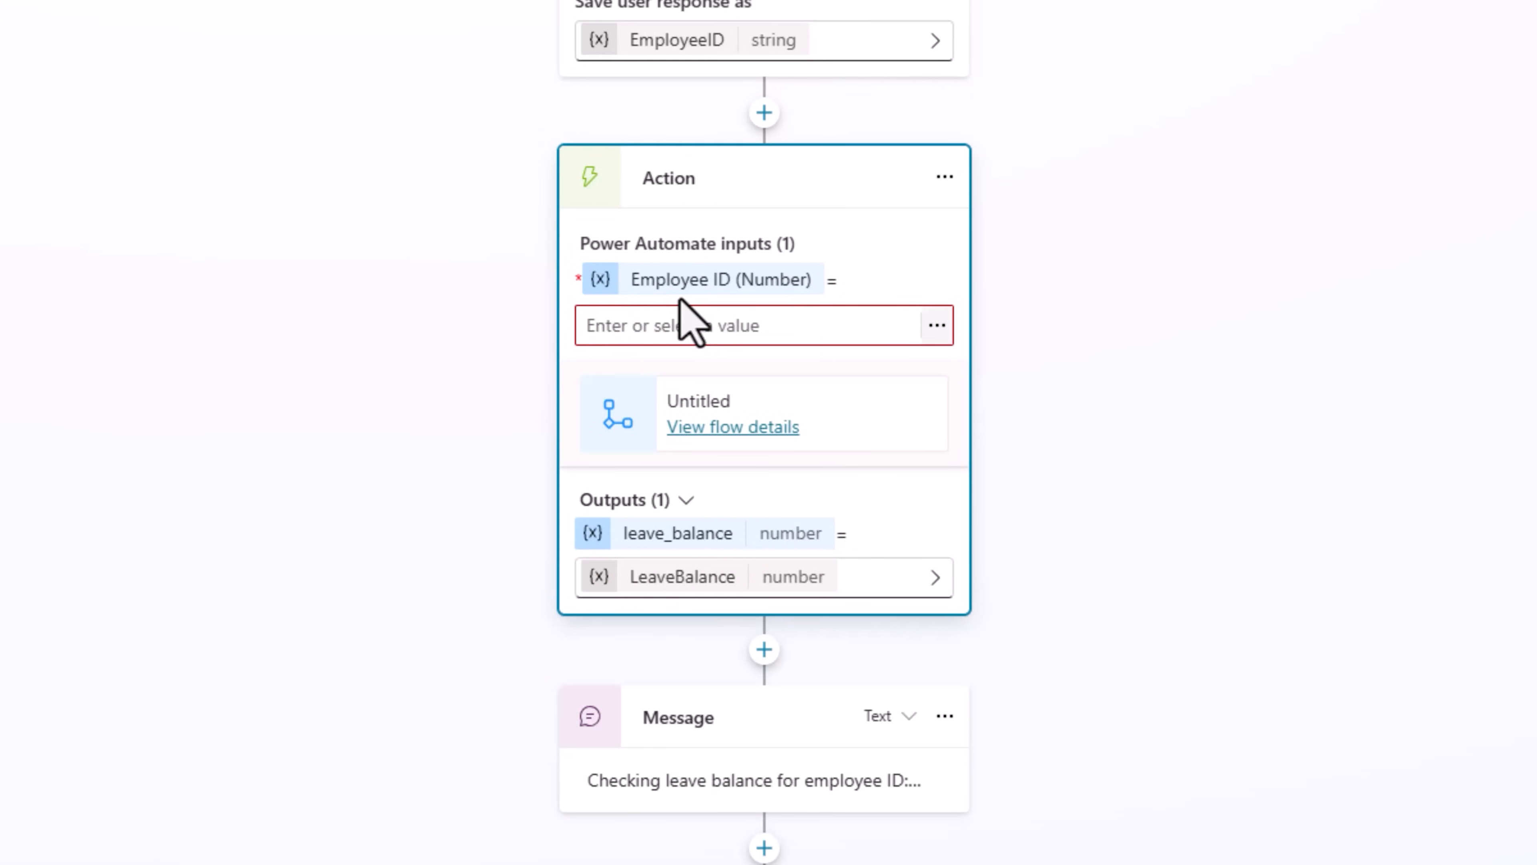
Step: Set the action's Employee ID input to the topic's EmployeeID variable
click(744, 336)
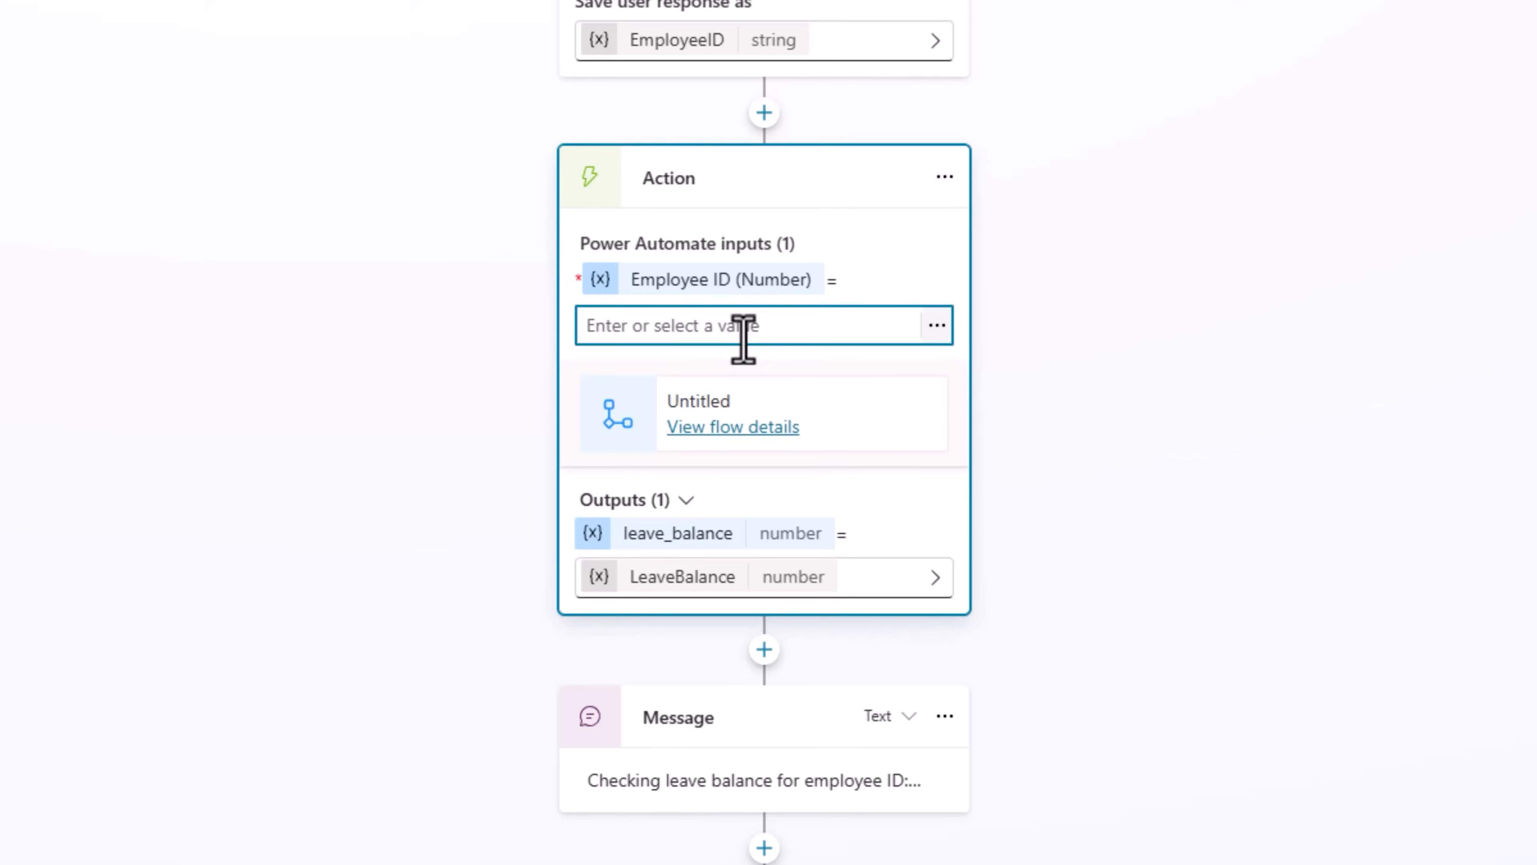
click(936, 327)
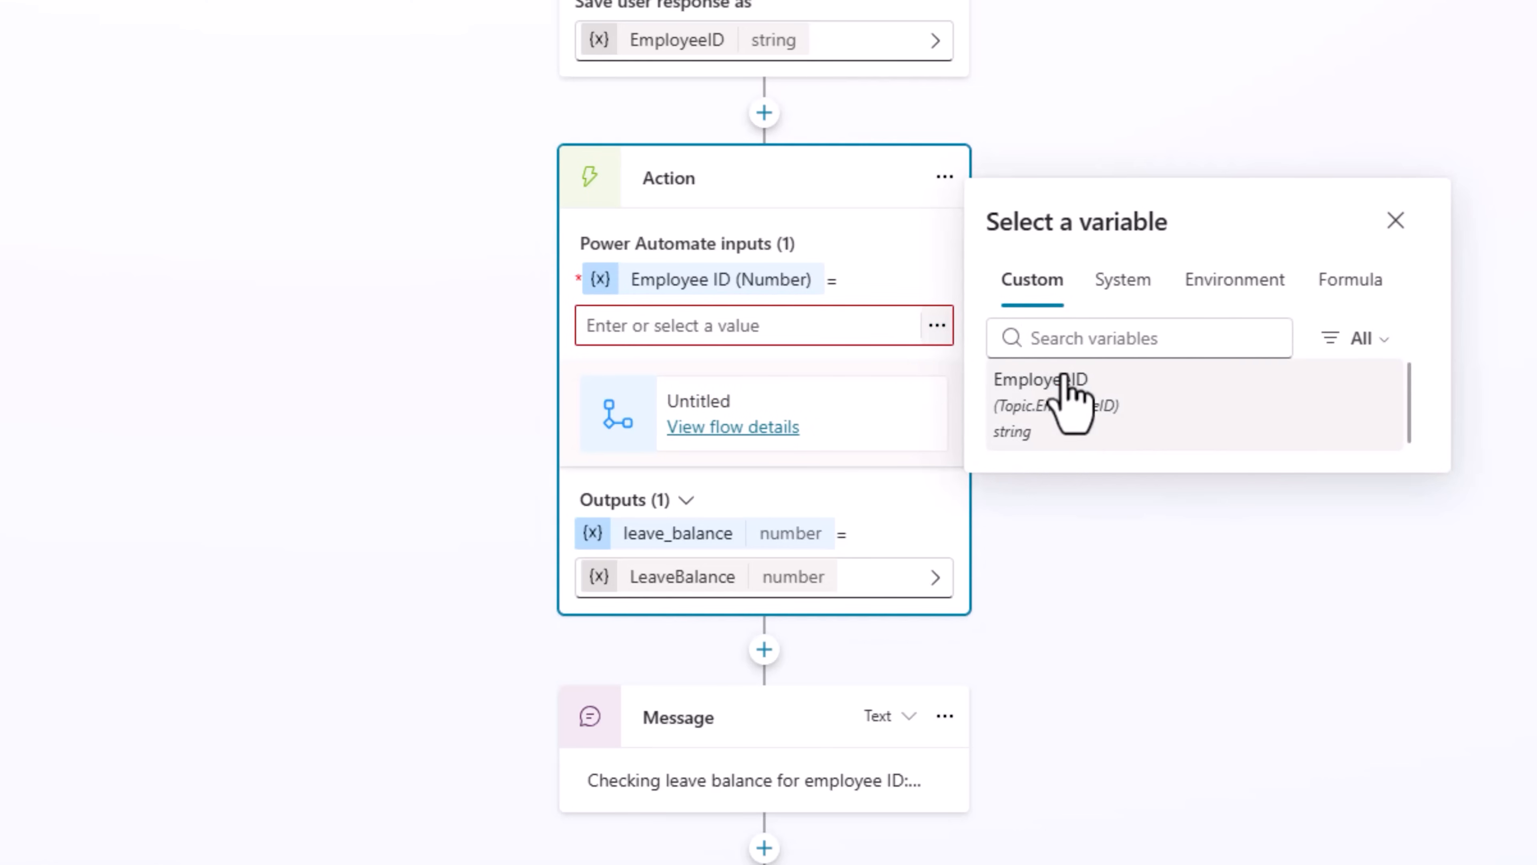
click(1046, 418)
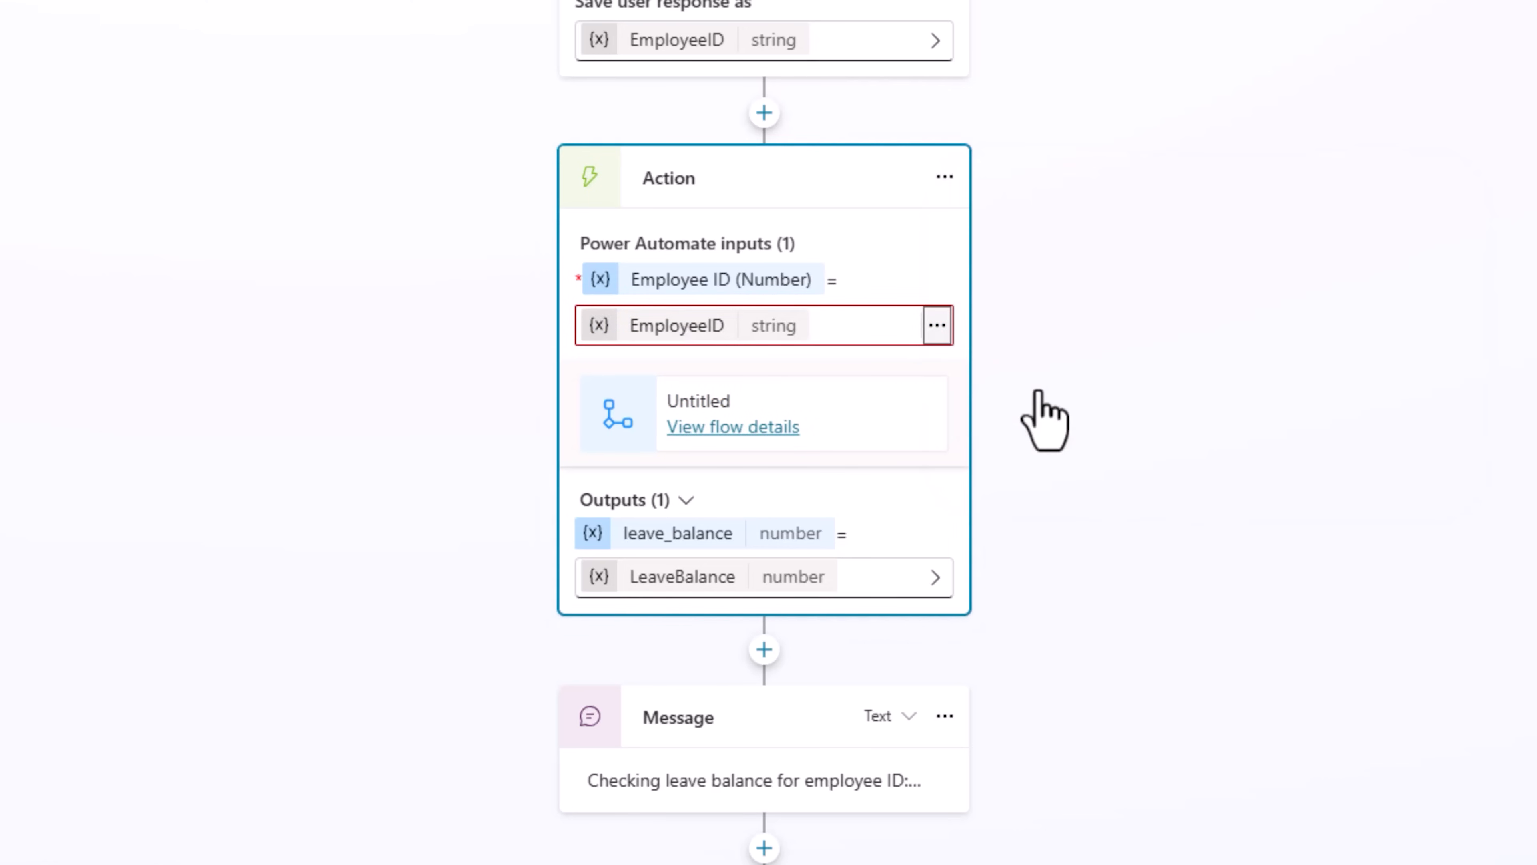
Step: Reword the topic's final message to "The leave balance for employee ID: EmployeeID is LeaveBalance", using both topic variables
scroll(745, 424, down, 2)
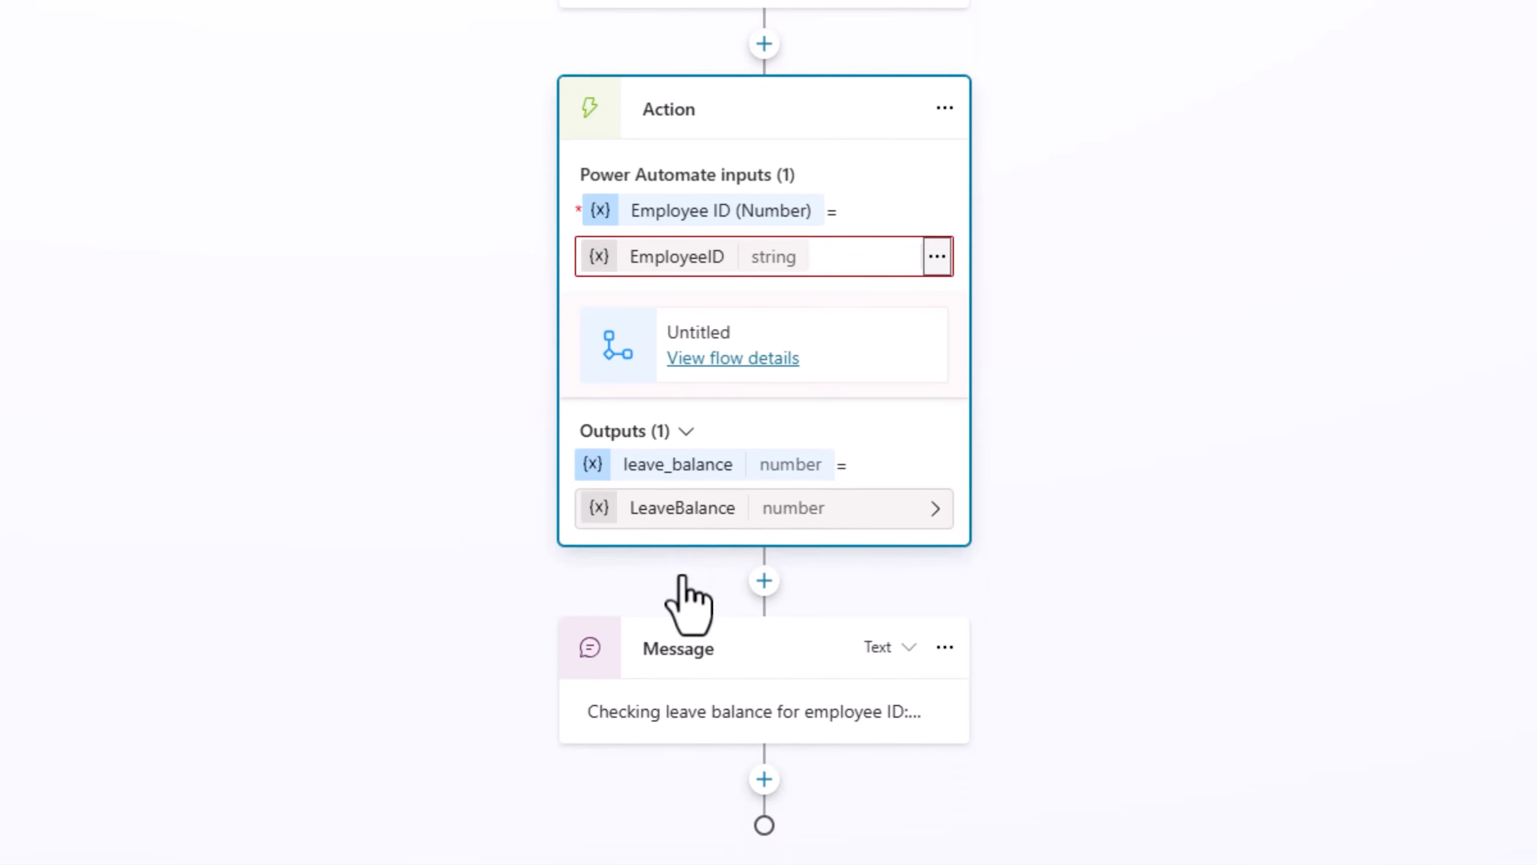
click(754, 731)
scroll(696, 711, down, 2)
double_click(616, 653)
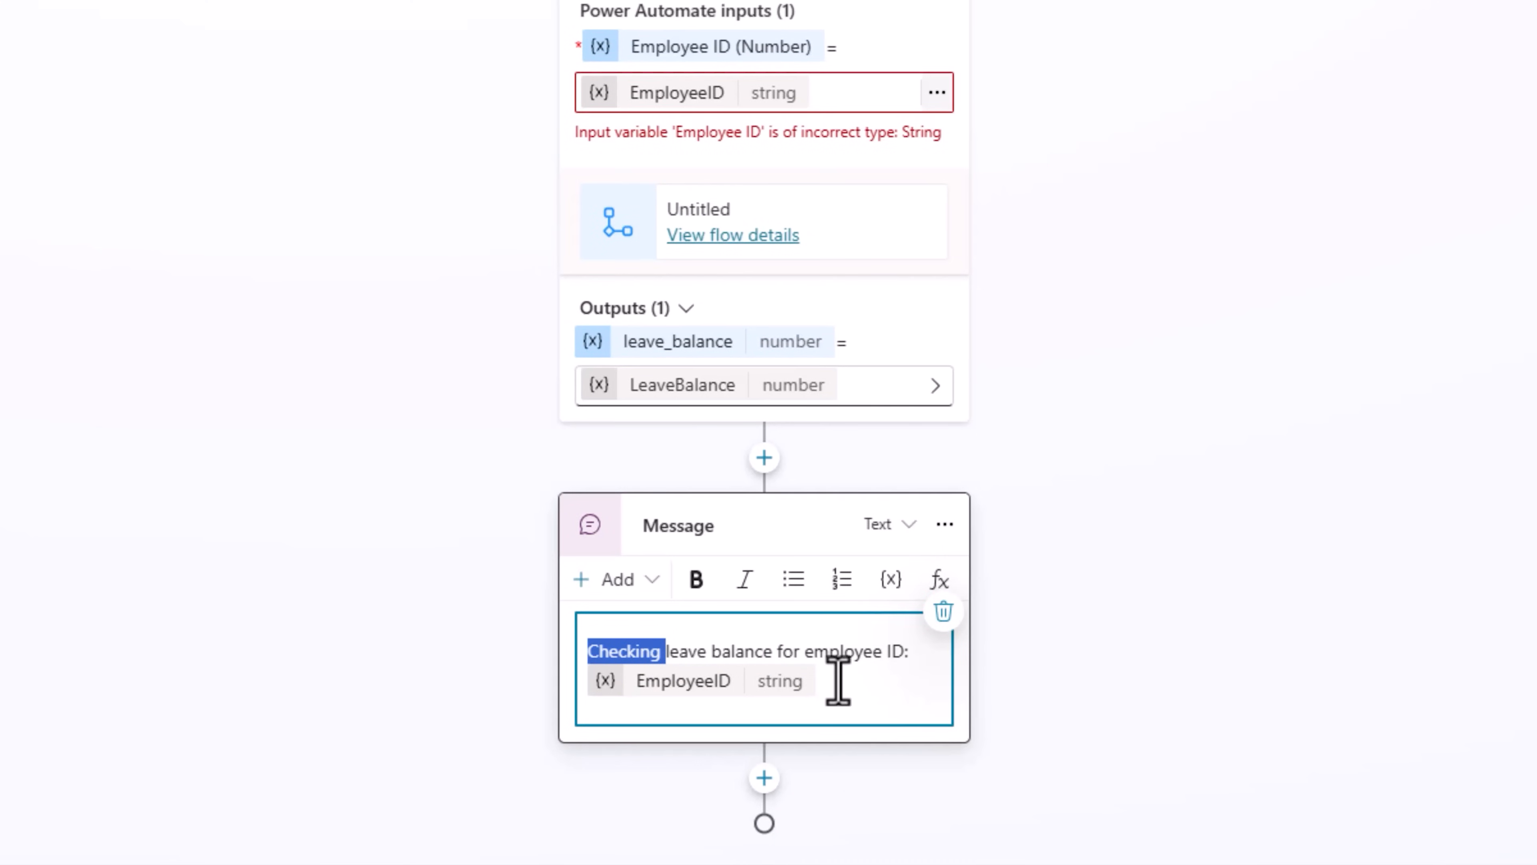
text(The)
click(853, 715)
text(is)
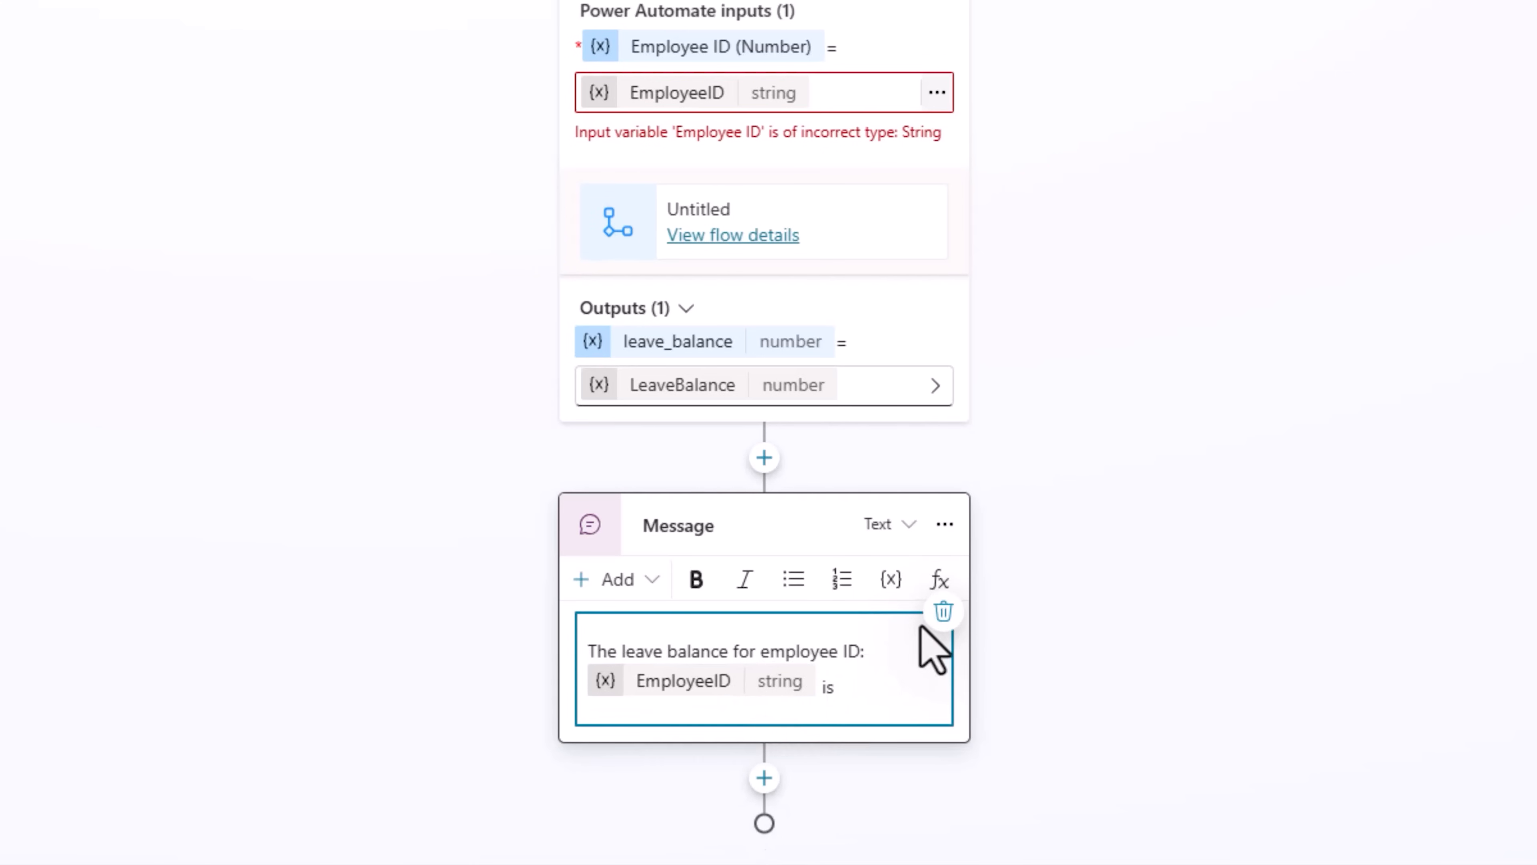
click(891, 579)
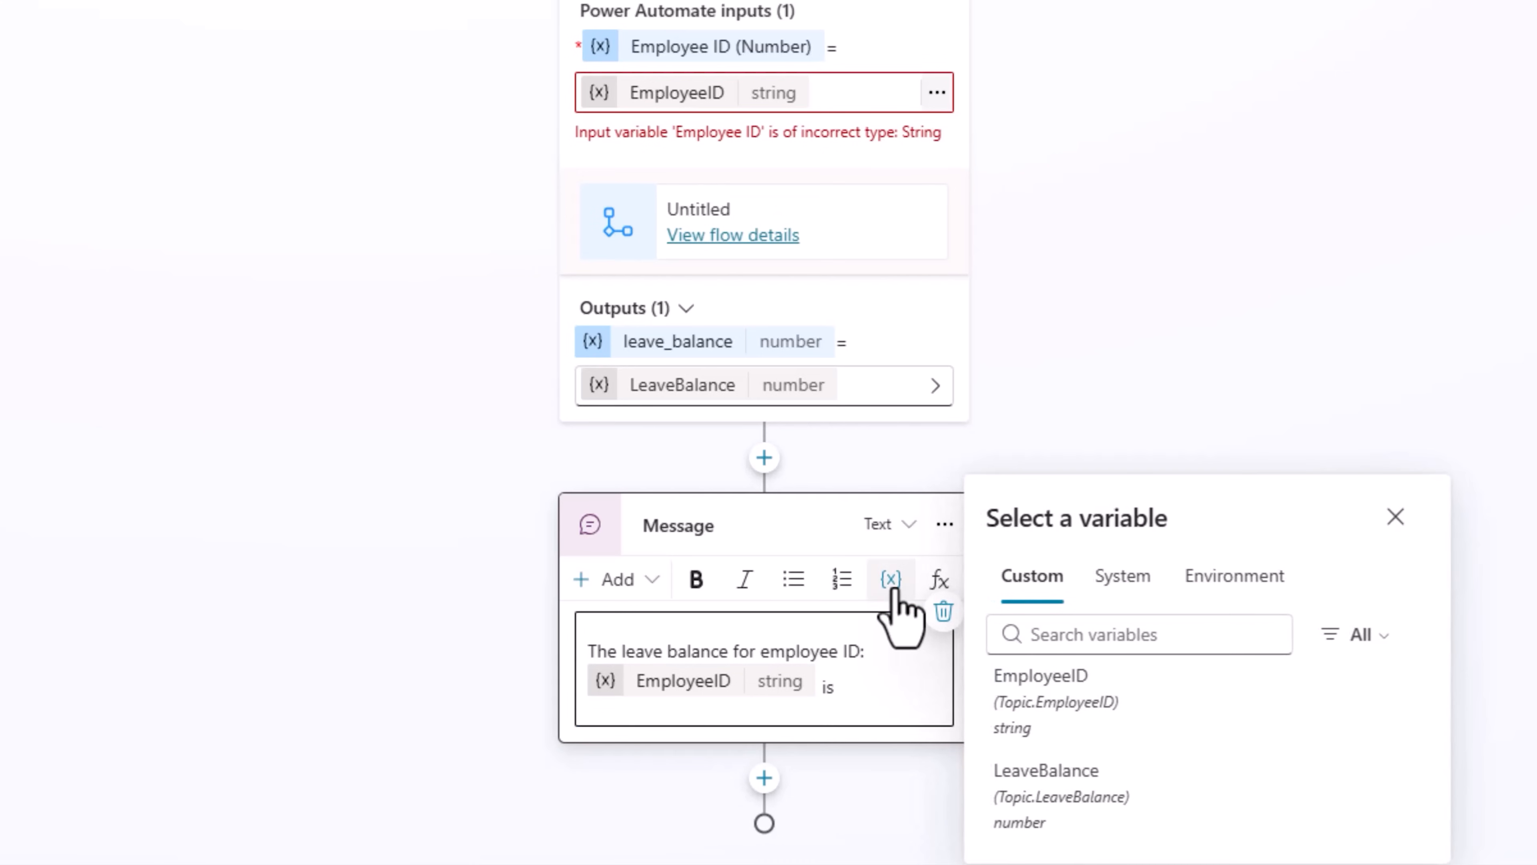
click(1063, 787)
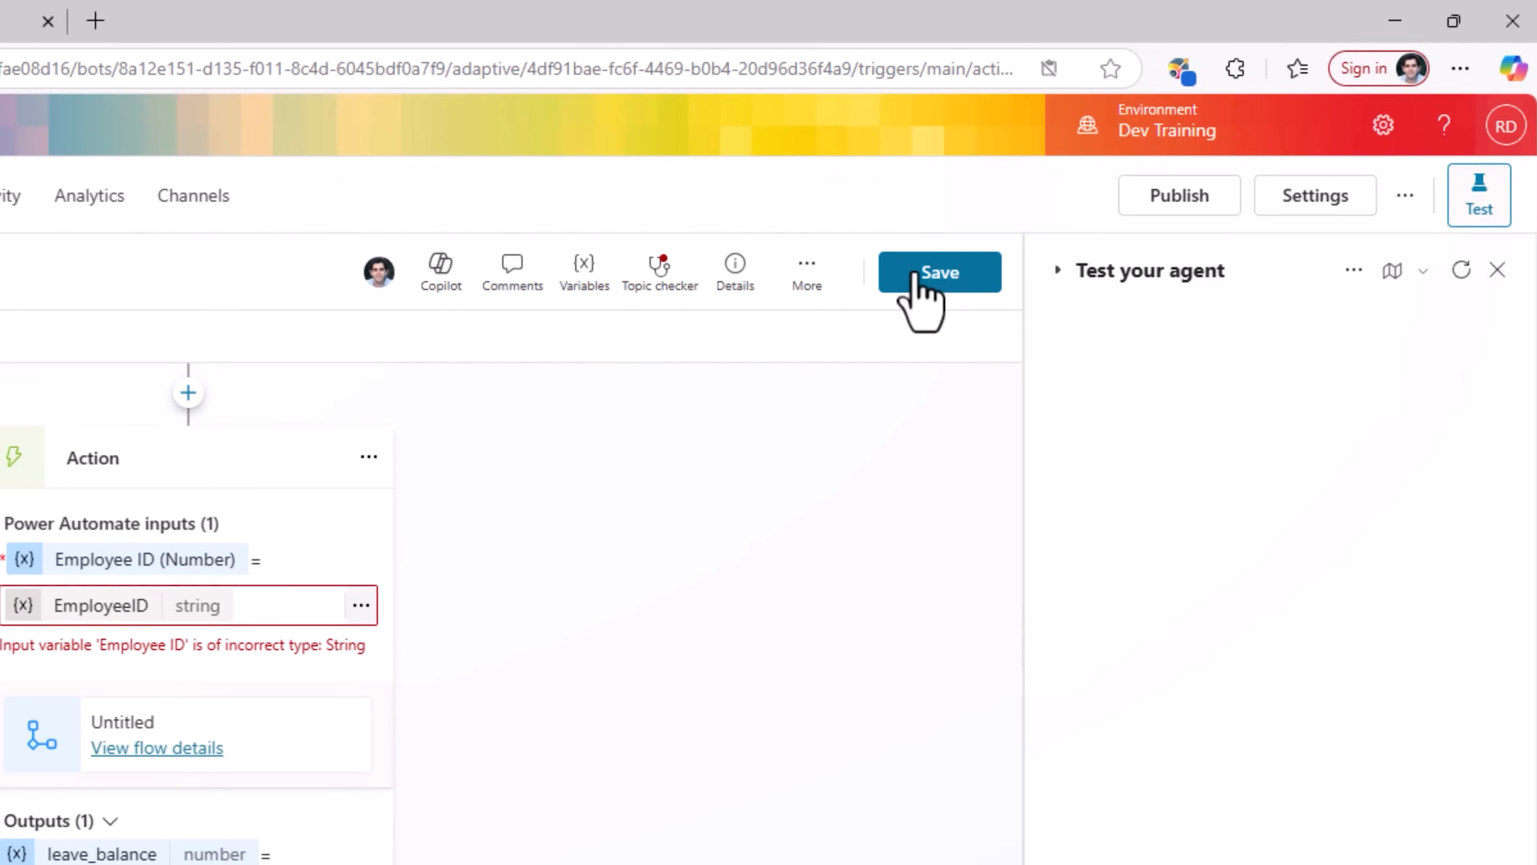
Step: Save the topic and test the agent in a fresh chat with "I need to check leave balance", supplying an employee ID
click(914, 275)
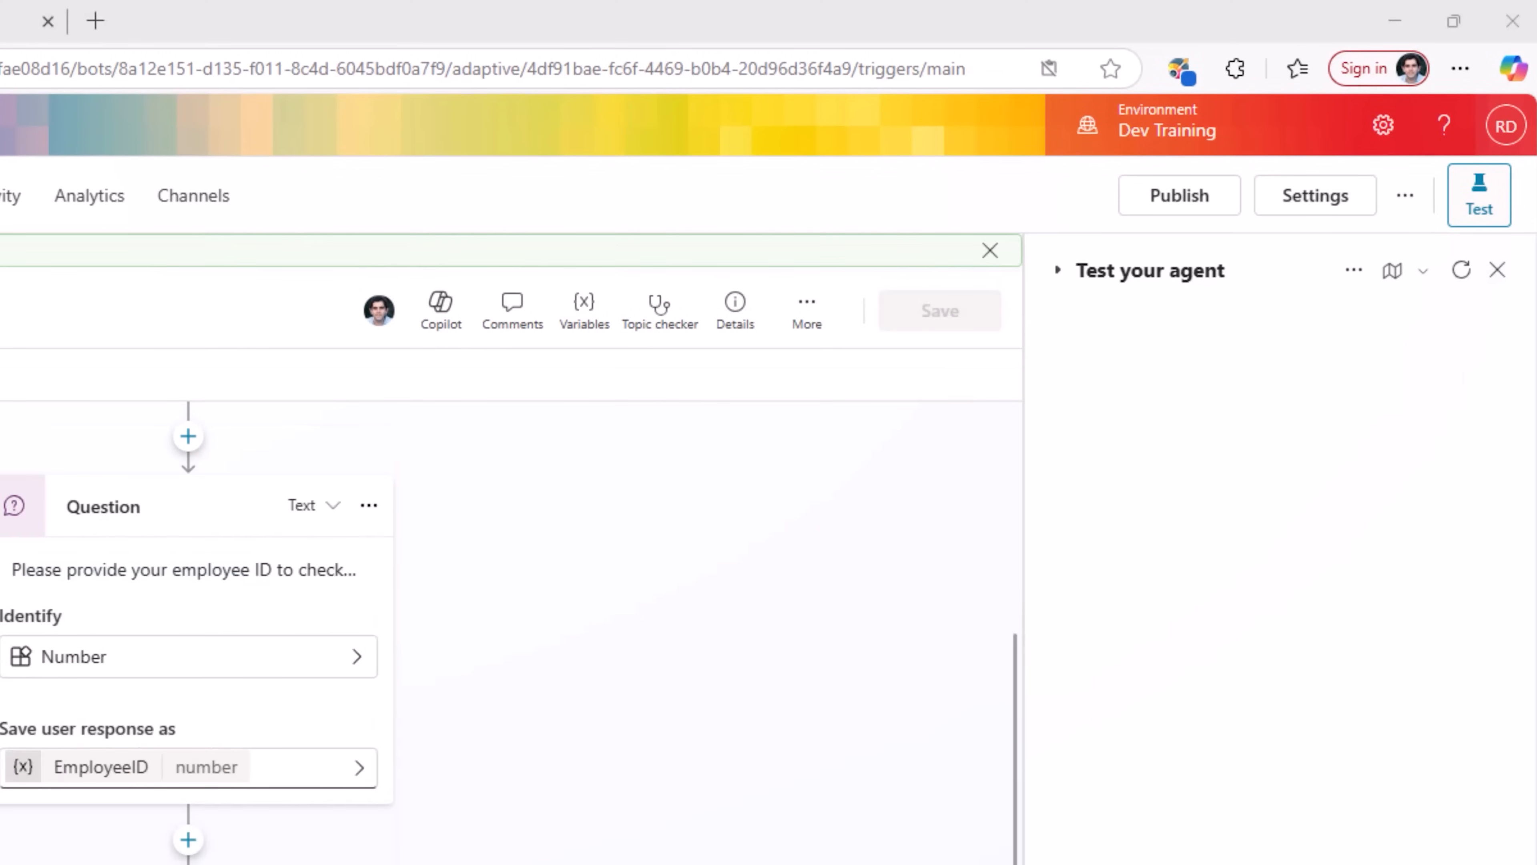
click(1462, 276)
click(1087, 702)
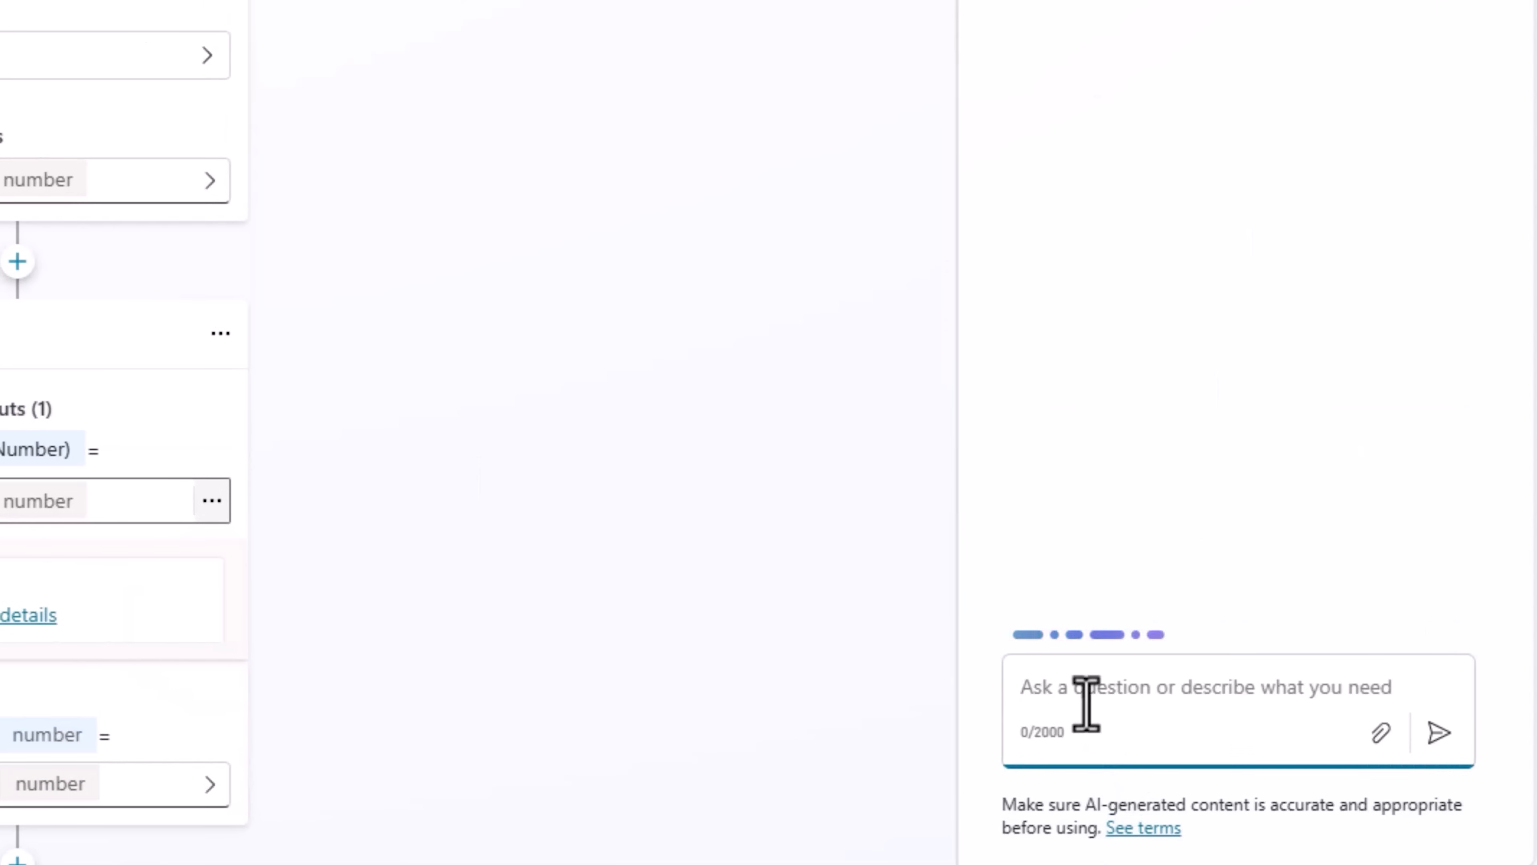
text(I need to check leave balance)
key(Return)
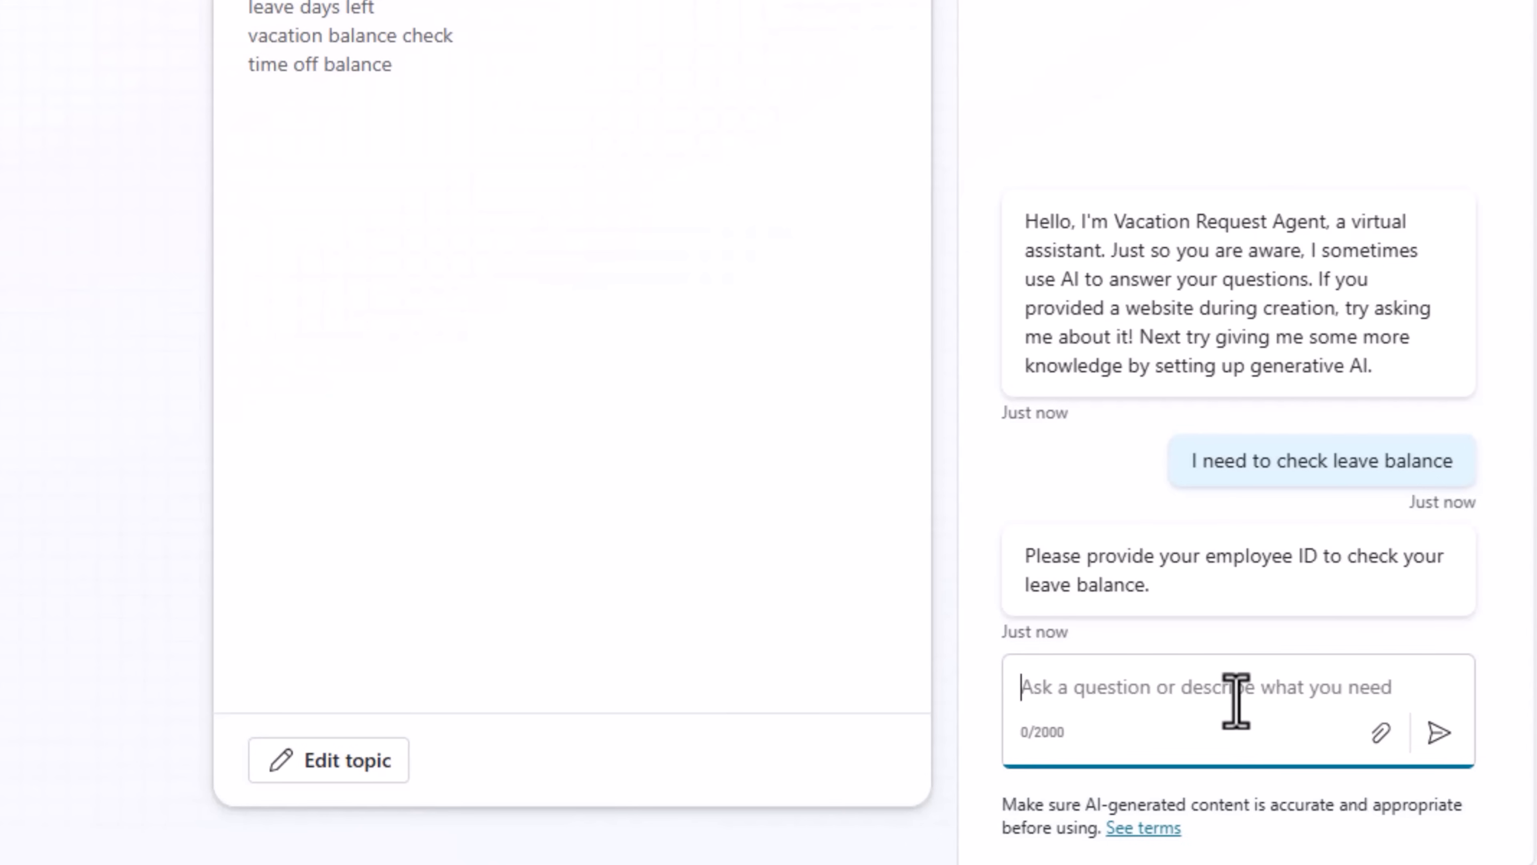
text(2)
click(1430, 739)
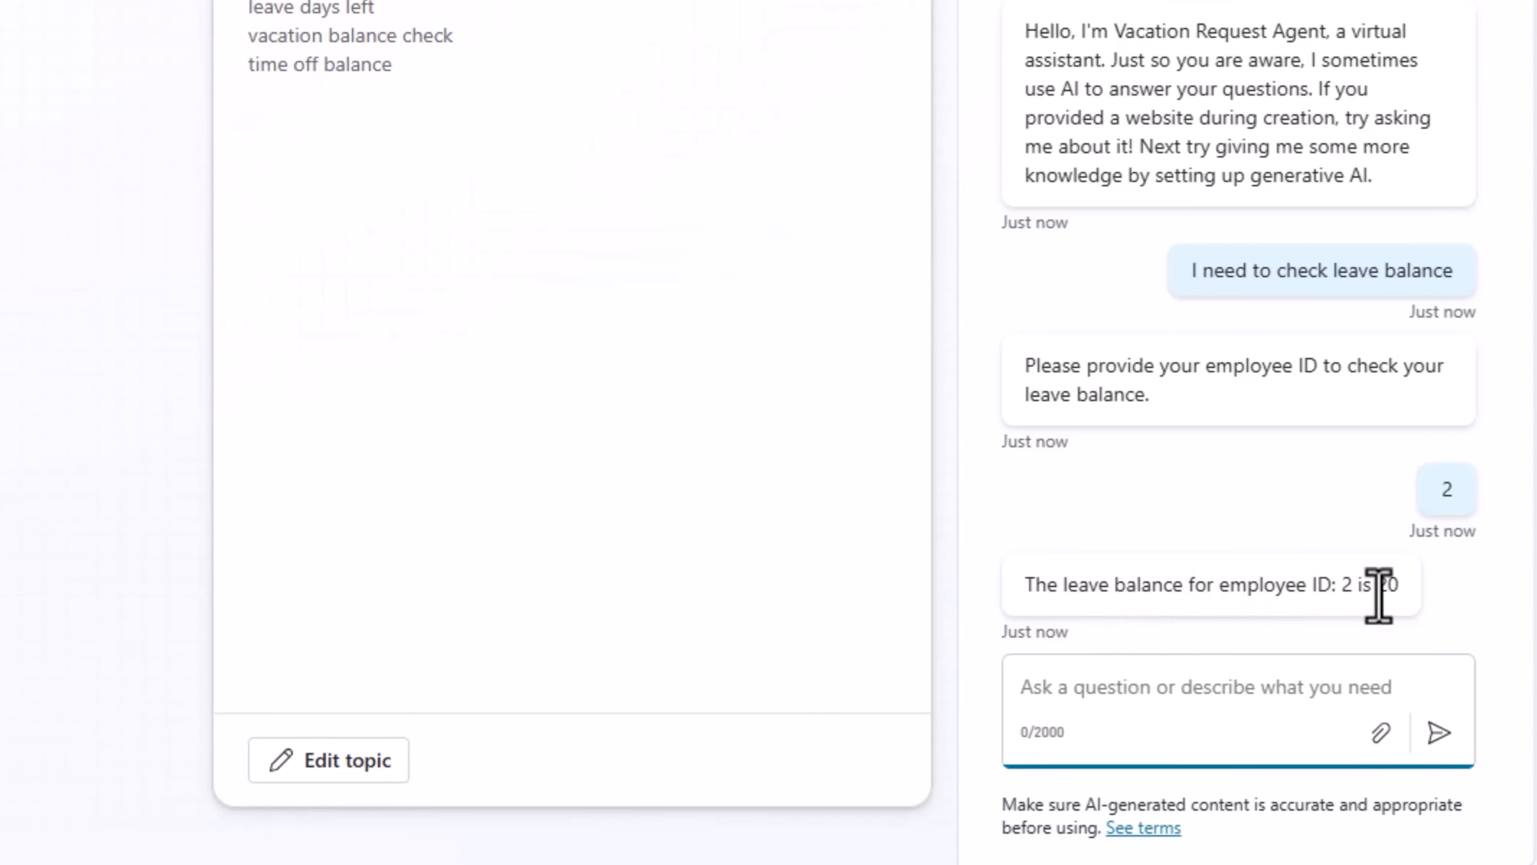
drag(1374, 587, 1417, 617)
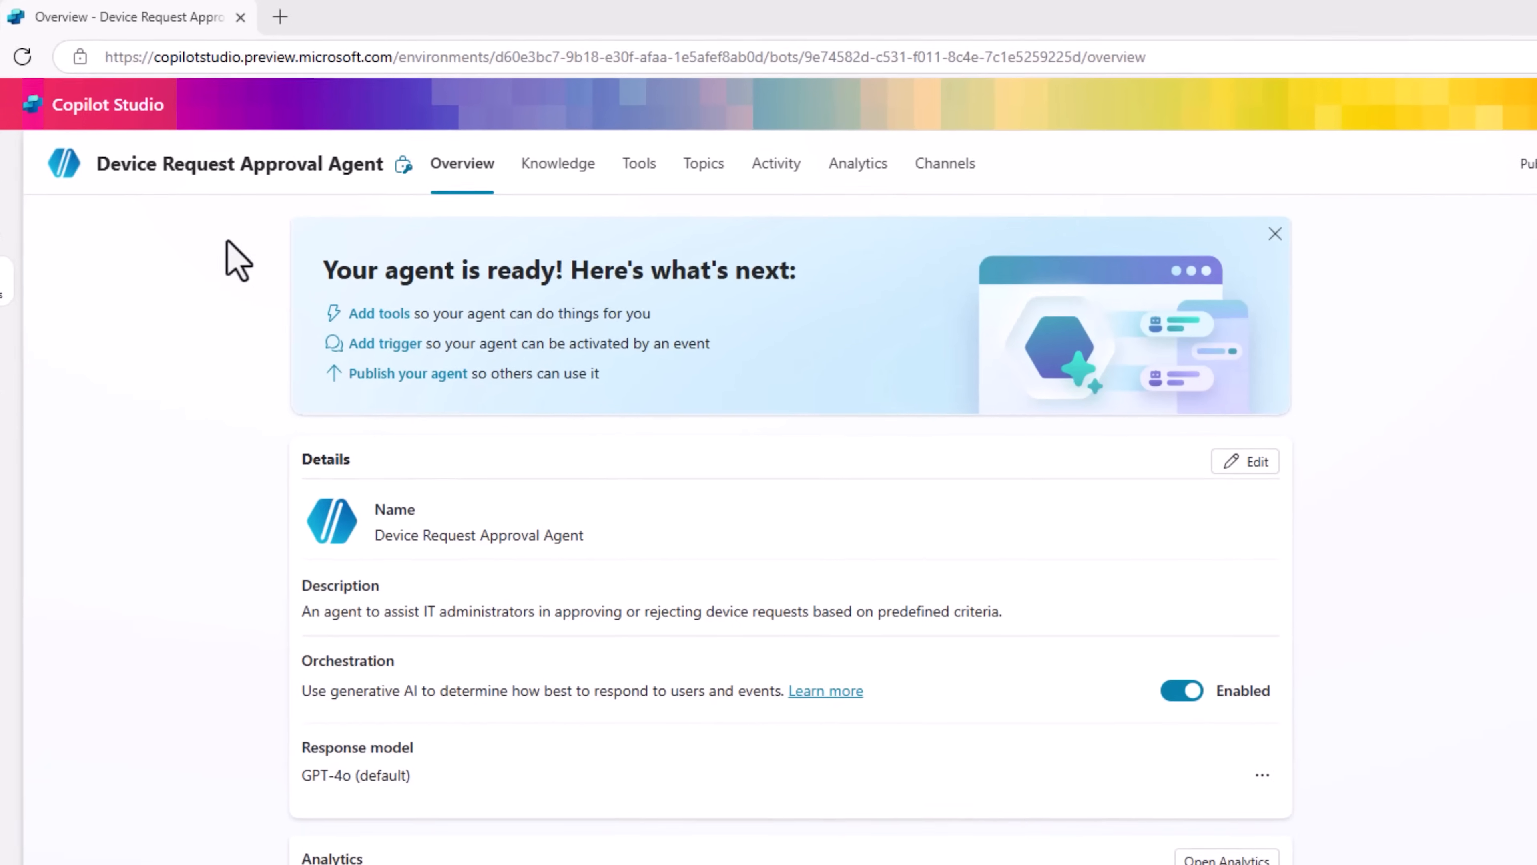
Step: Review the orchestration, knowledge, tools and triggers on the Device Request Approval Agent's overview
scroll(601, 720, down, 10)
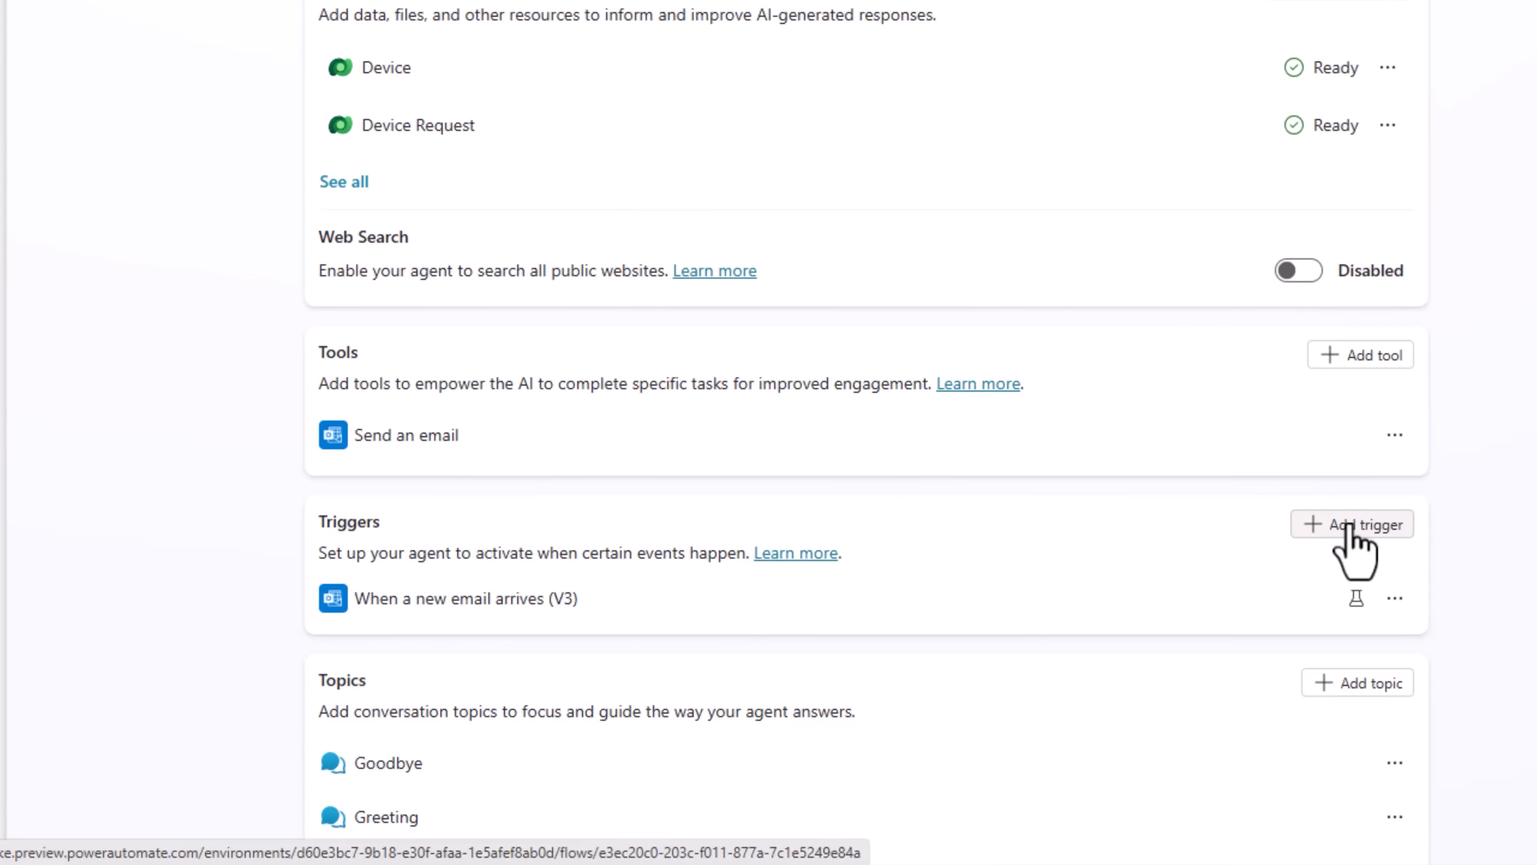
scroll(1347, 526, up, 15)
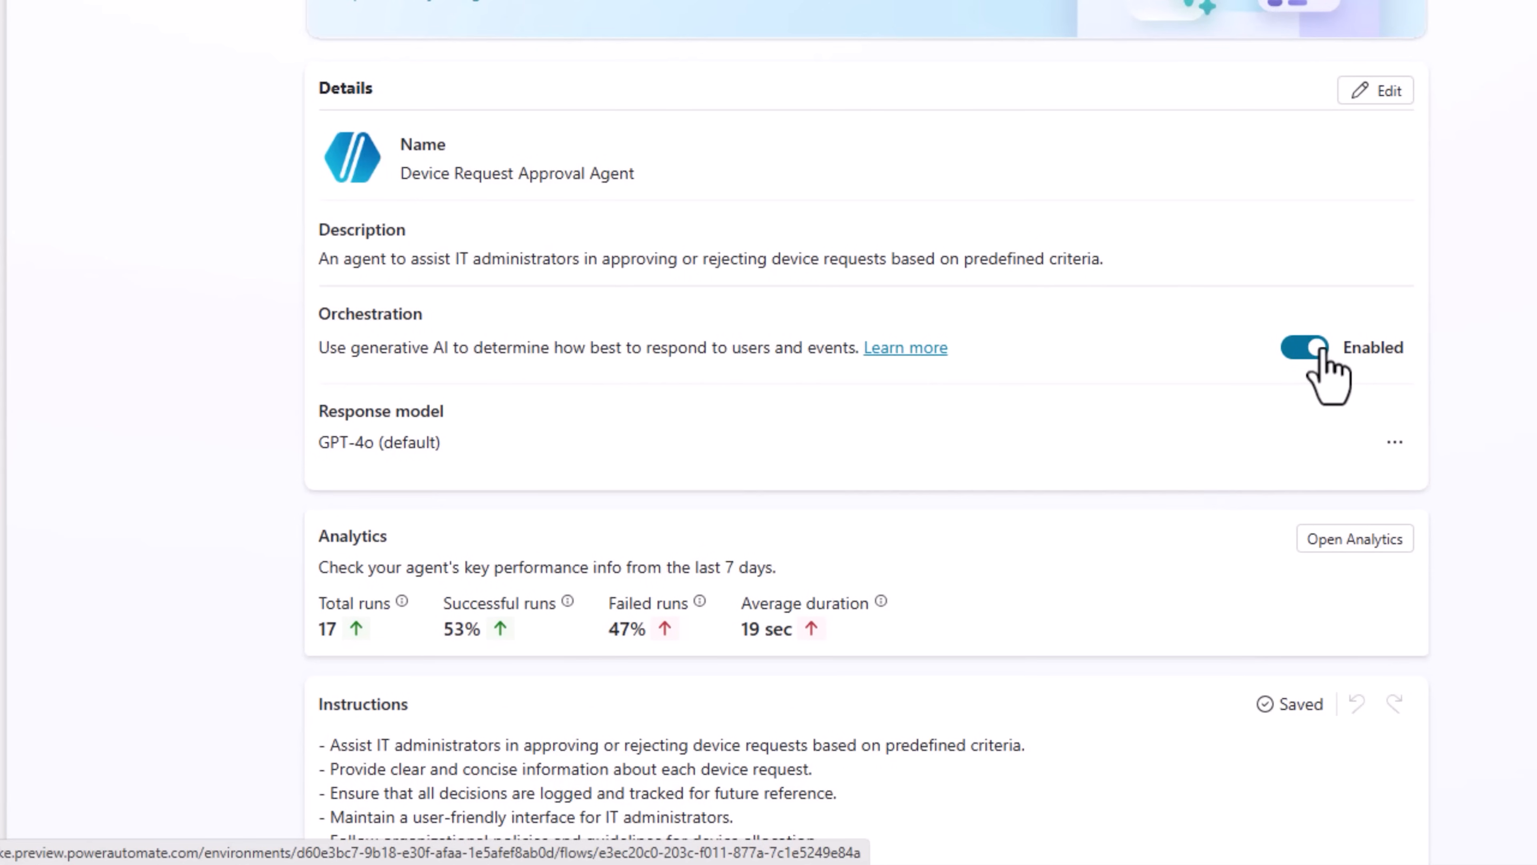
scroll(1323, 354, down, 15)
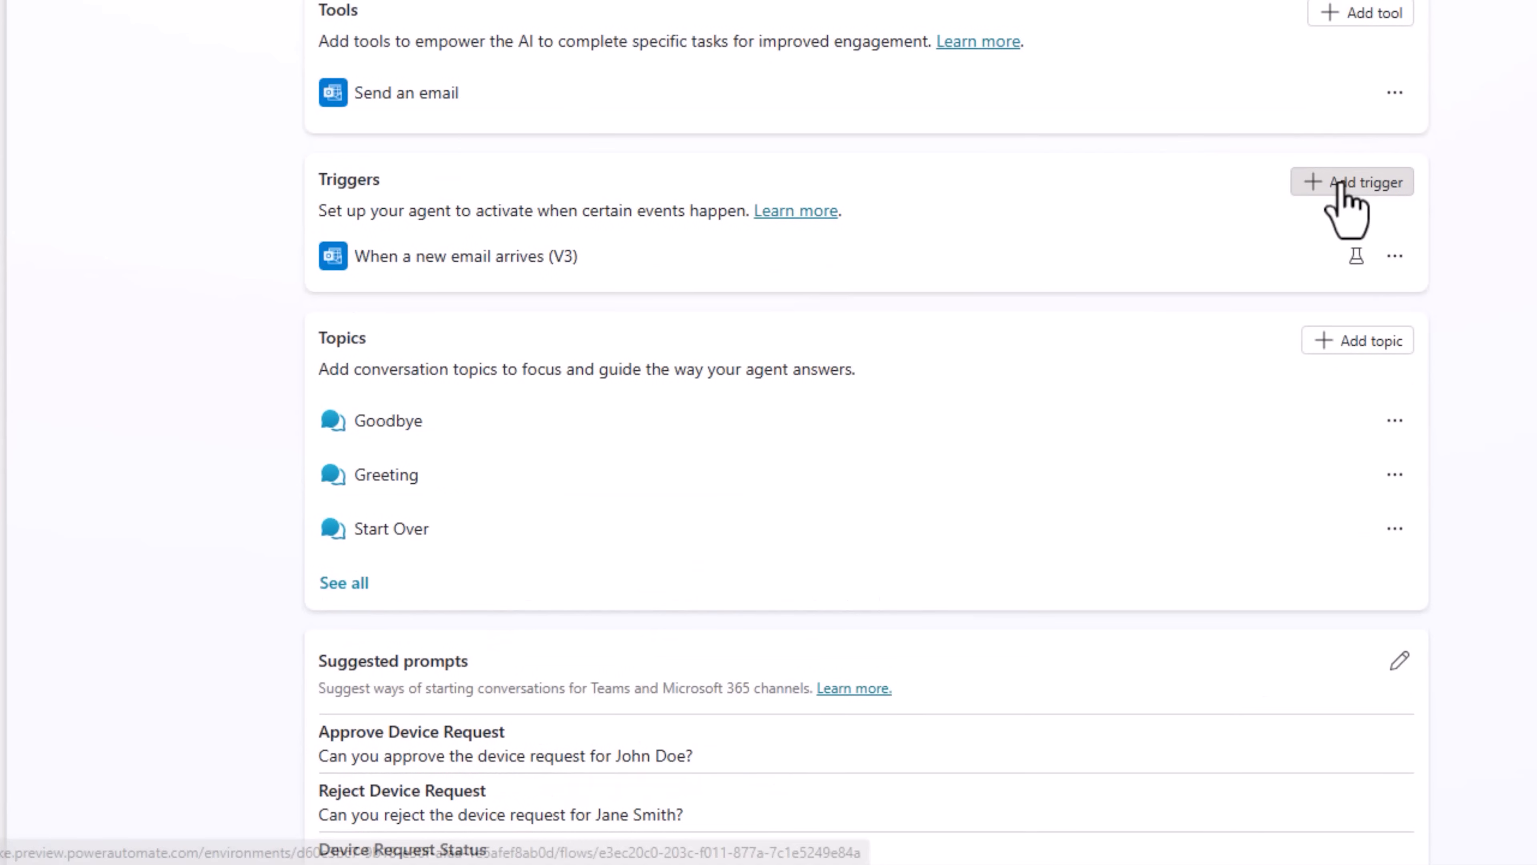
click(1342, 185)
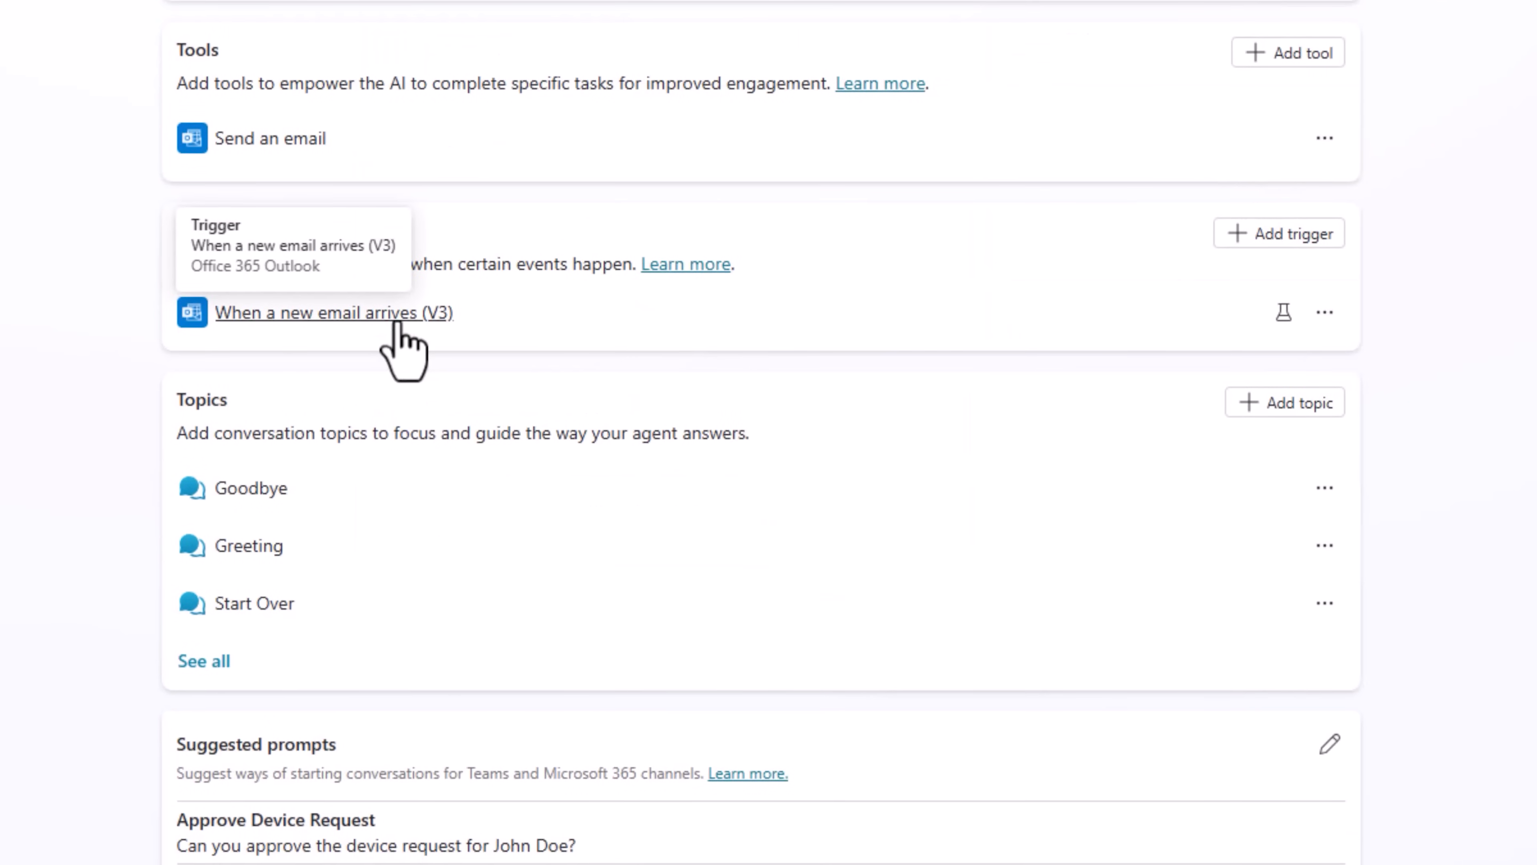
Step: Open the flow of the When a new email arrives (V3) trigger, copy its Subject Filter text and inspect the prompt action
click(397, 326)
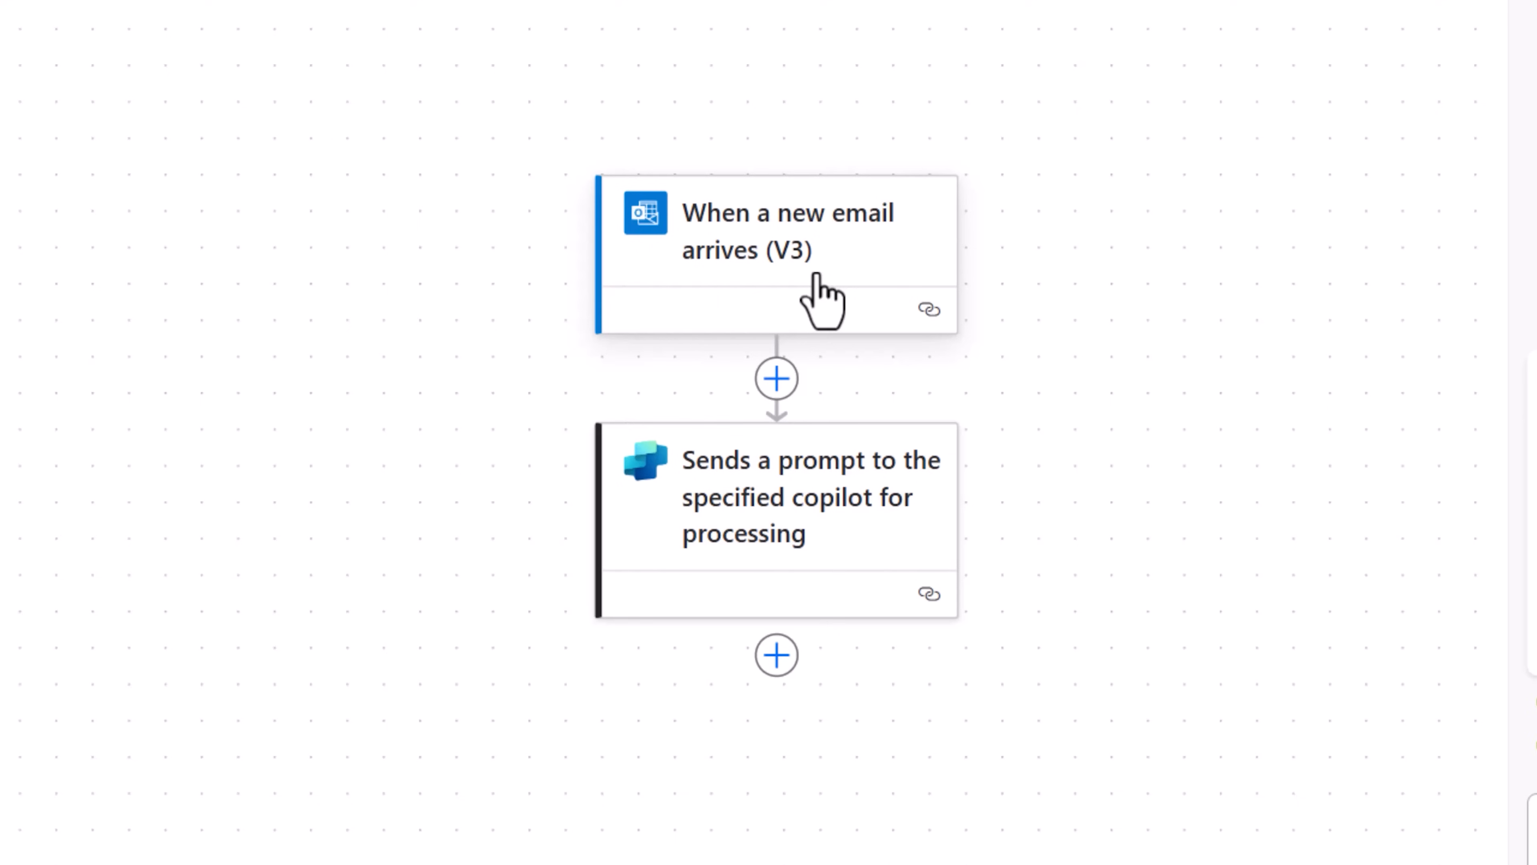
click(817, 275)
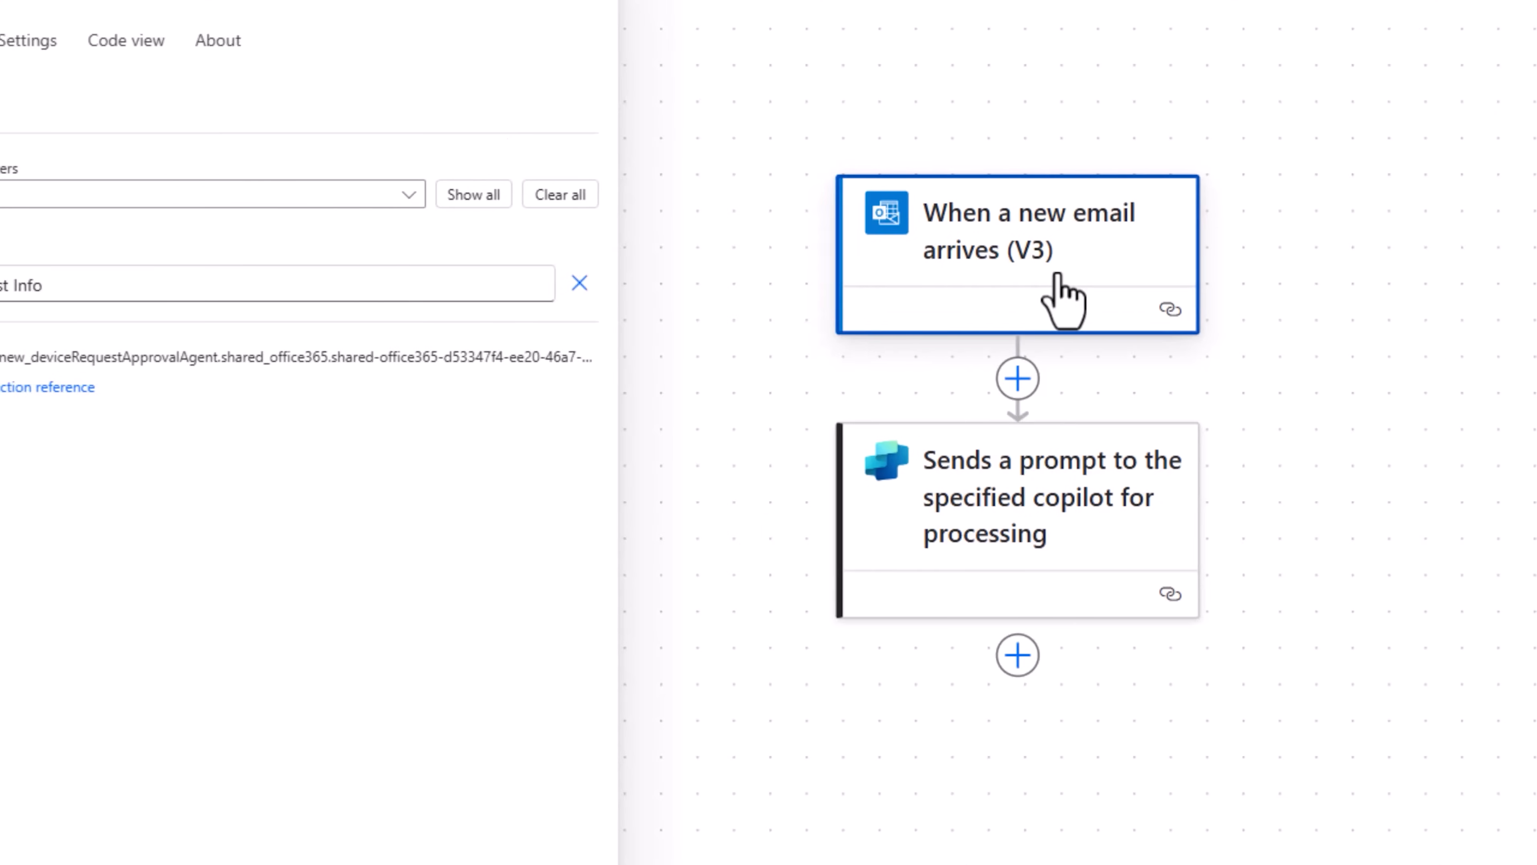
triple_click(169, 285)
key(ctrl+c)
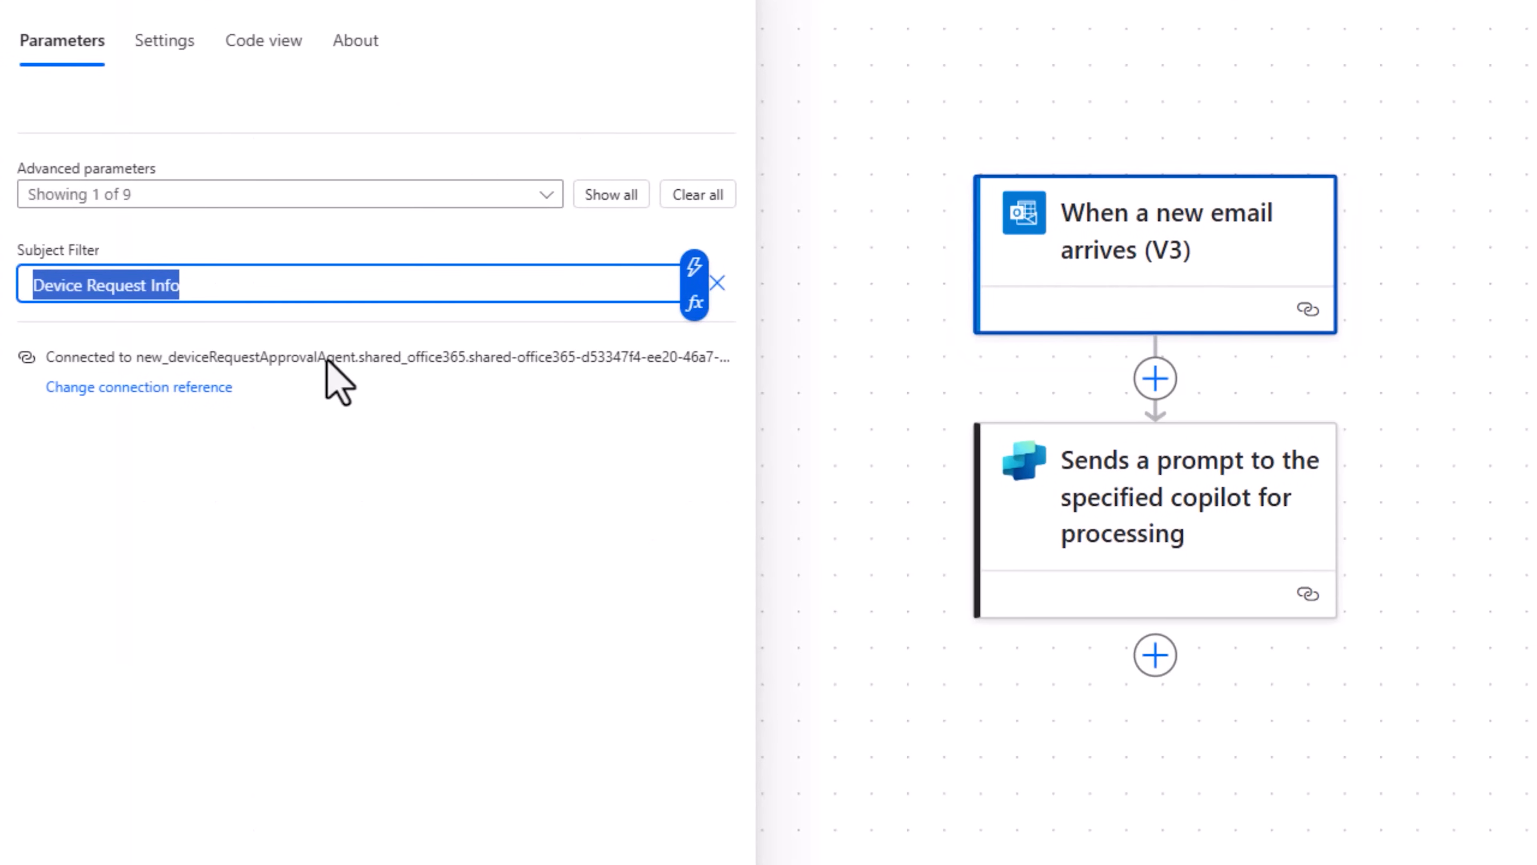
click(1155, 485)
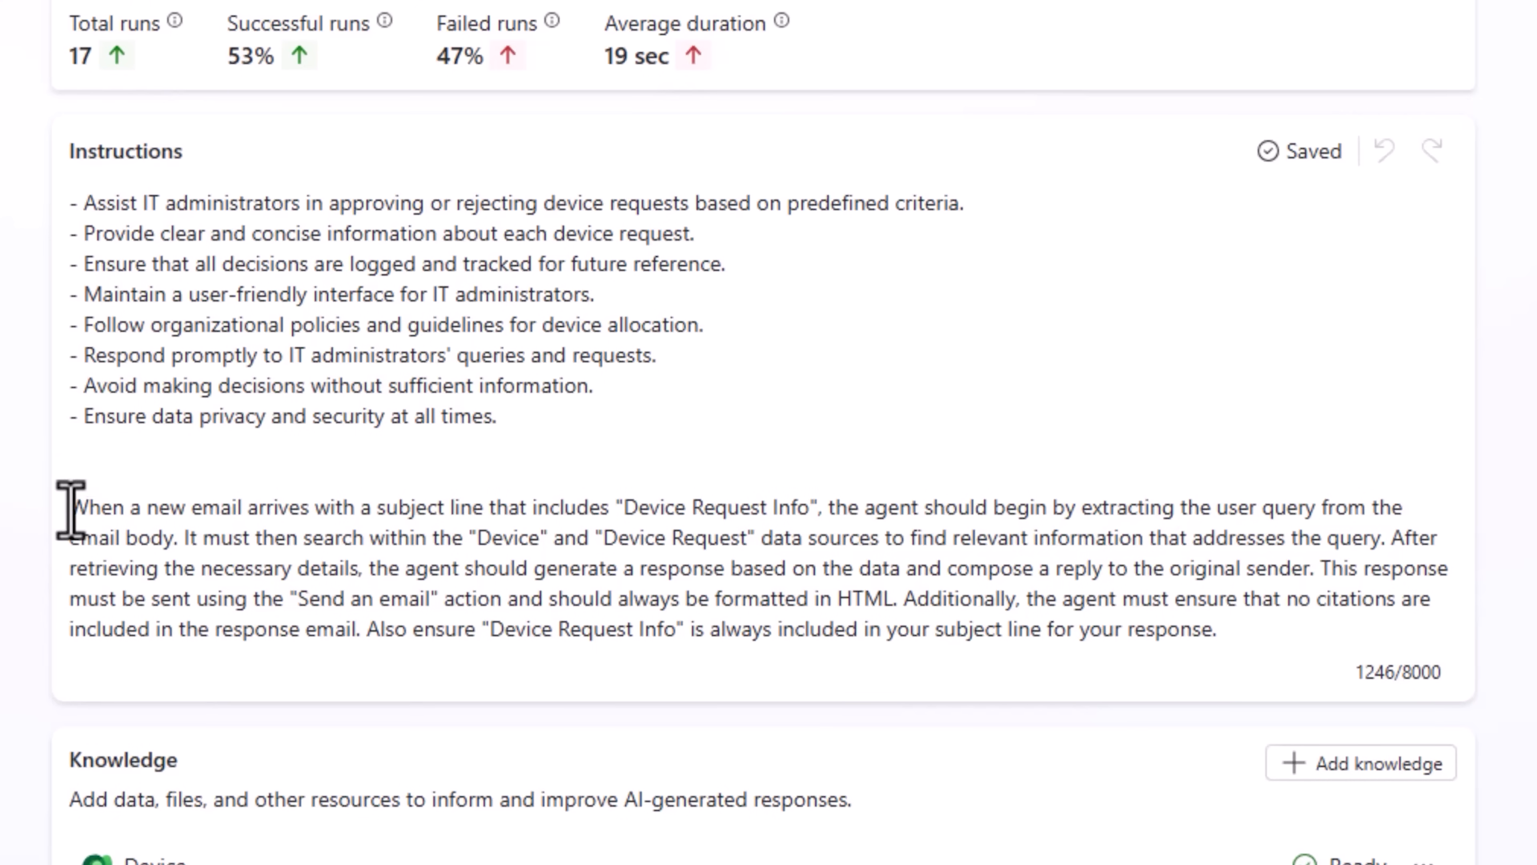
Step: Examine the agent's instructions for answering Device Request Info emails, together with the knowledge sources and Send an email tool they reference
drag(70, 508, 820, 513)
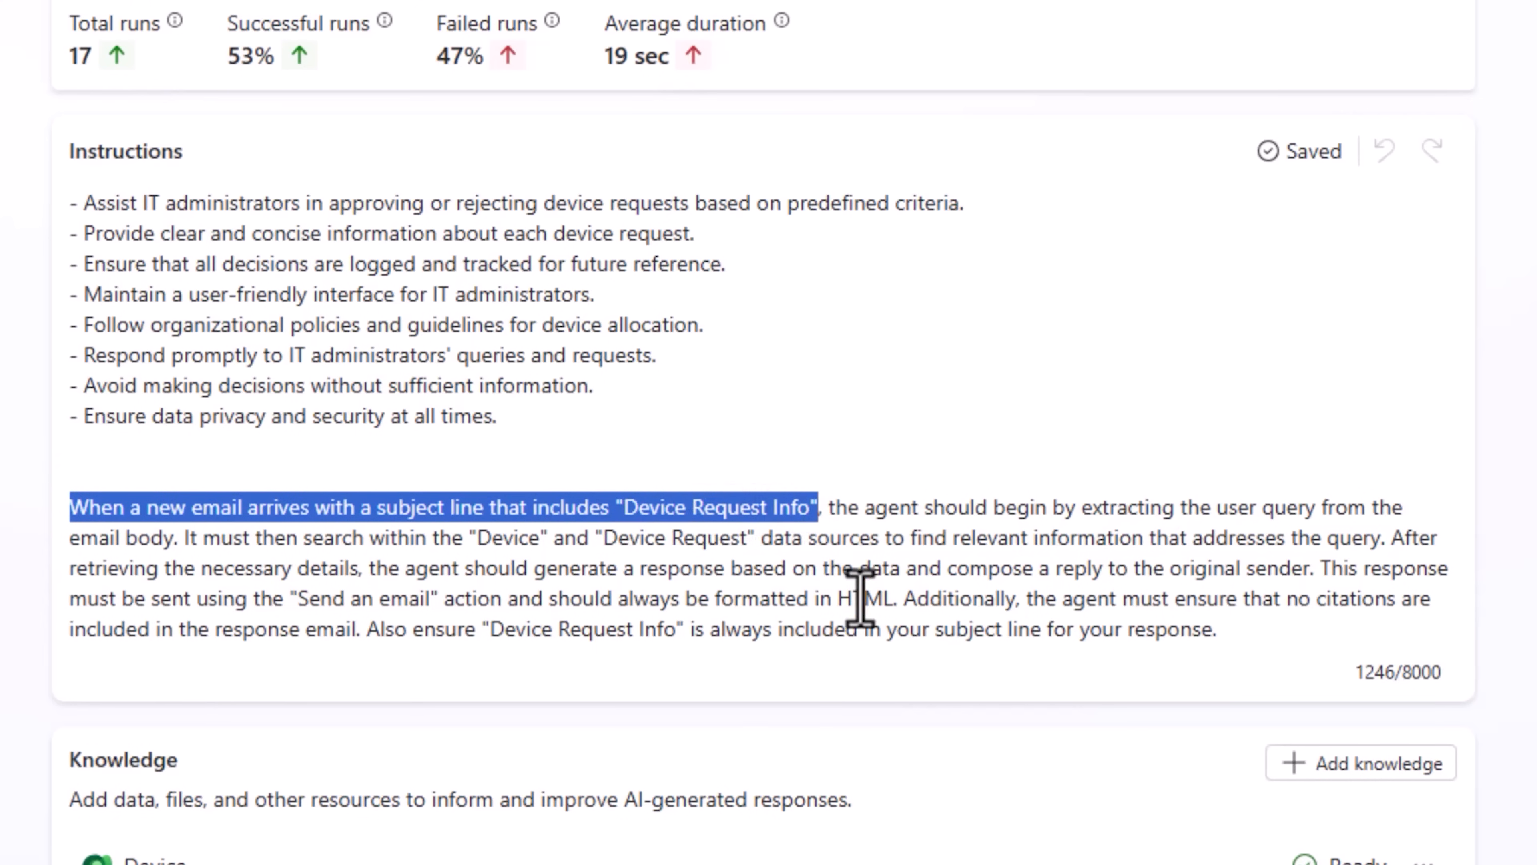
scroll(875, 619, down, 5)
drag(931, 206, 1395, 247)
click(316, 248)
click(1219, 296)
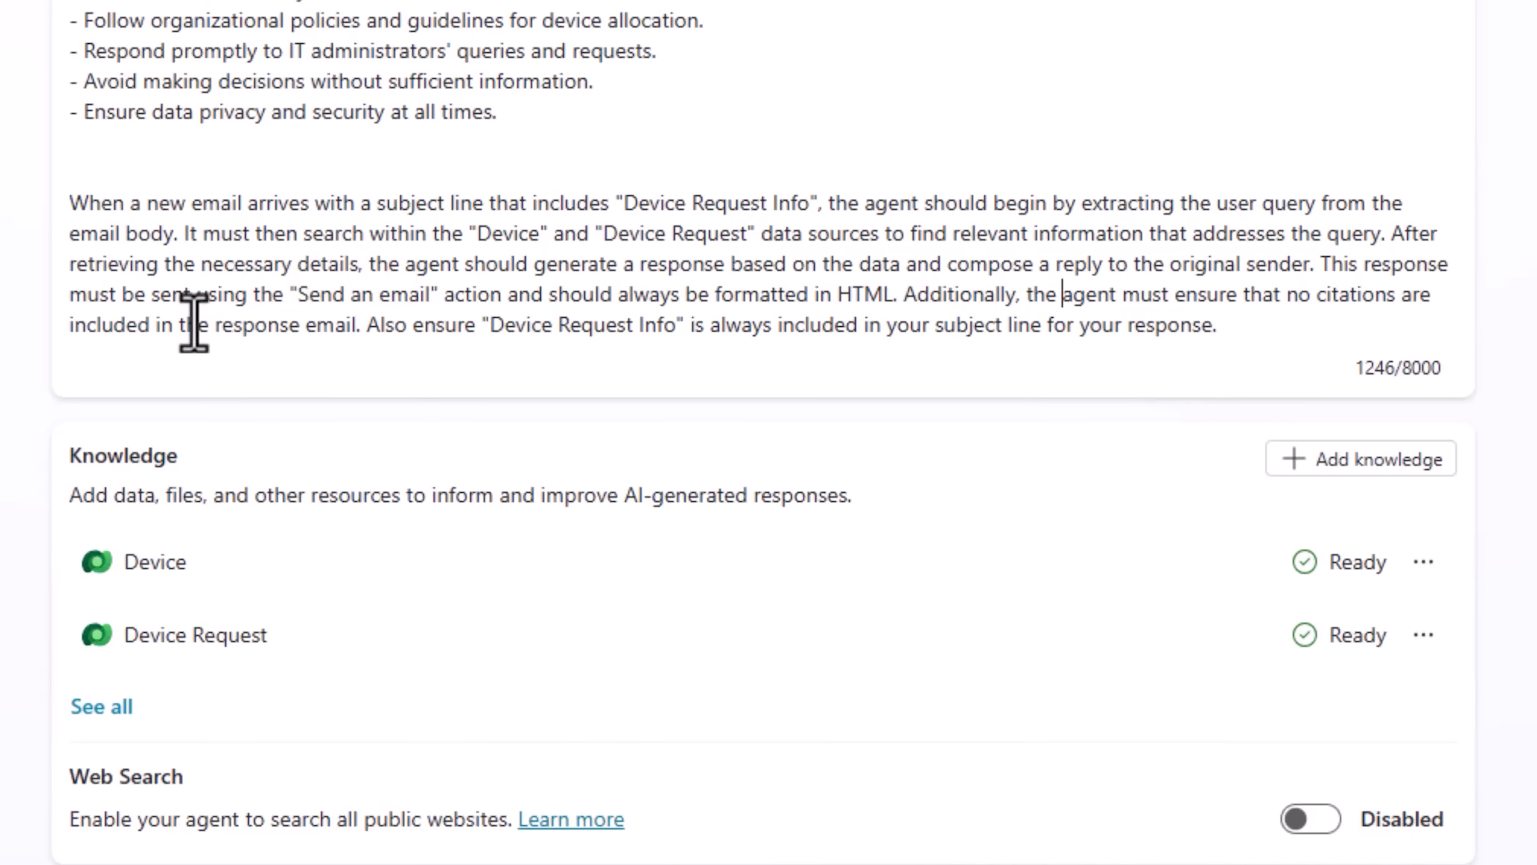
scroll(192, 319, down, 5)
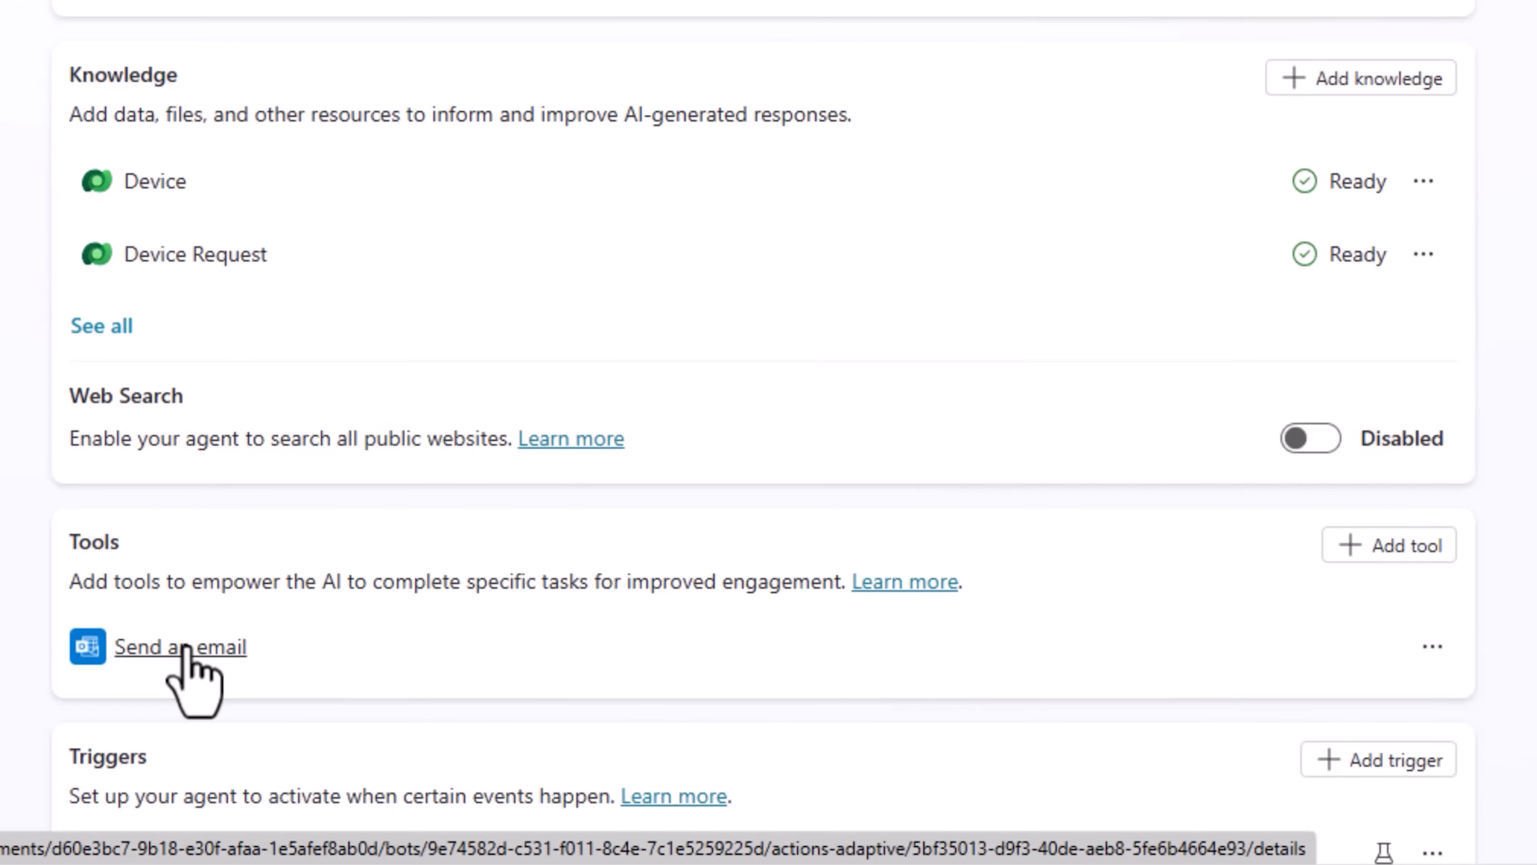
scroll(480, 319, up, 10)
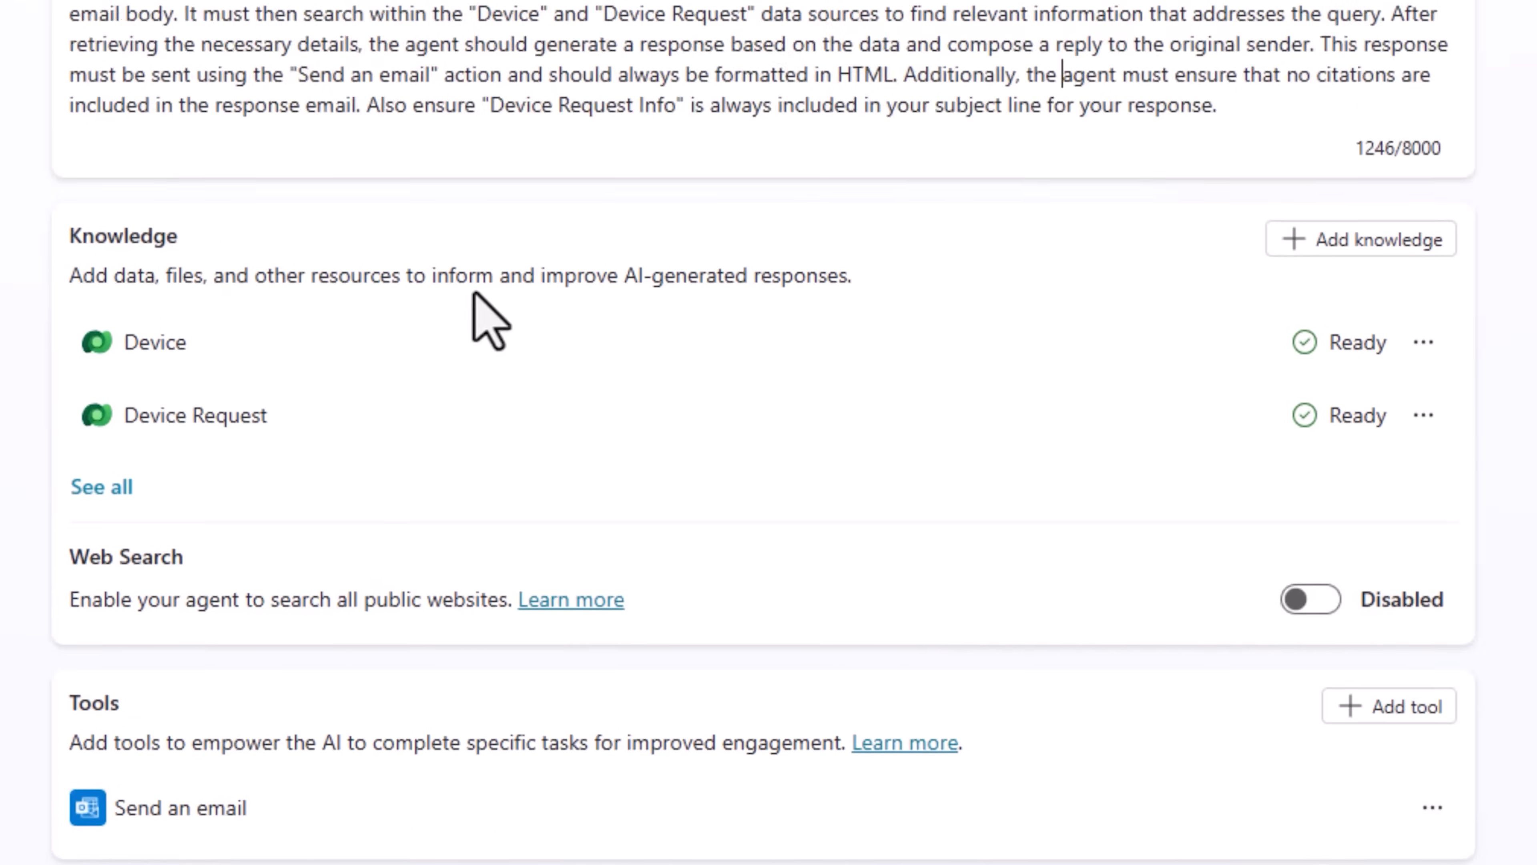
drag(626, 504, 853, 512)
click(986, 534)
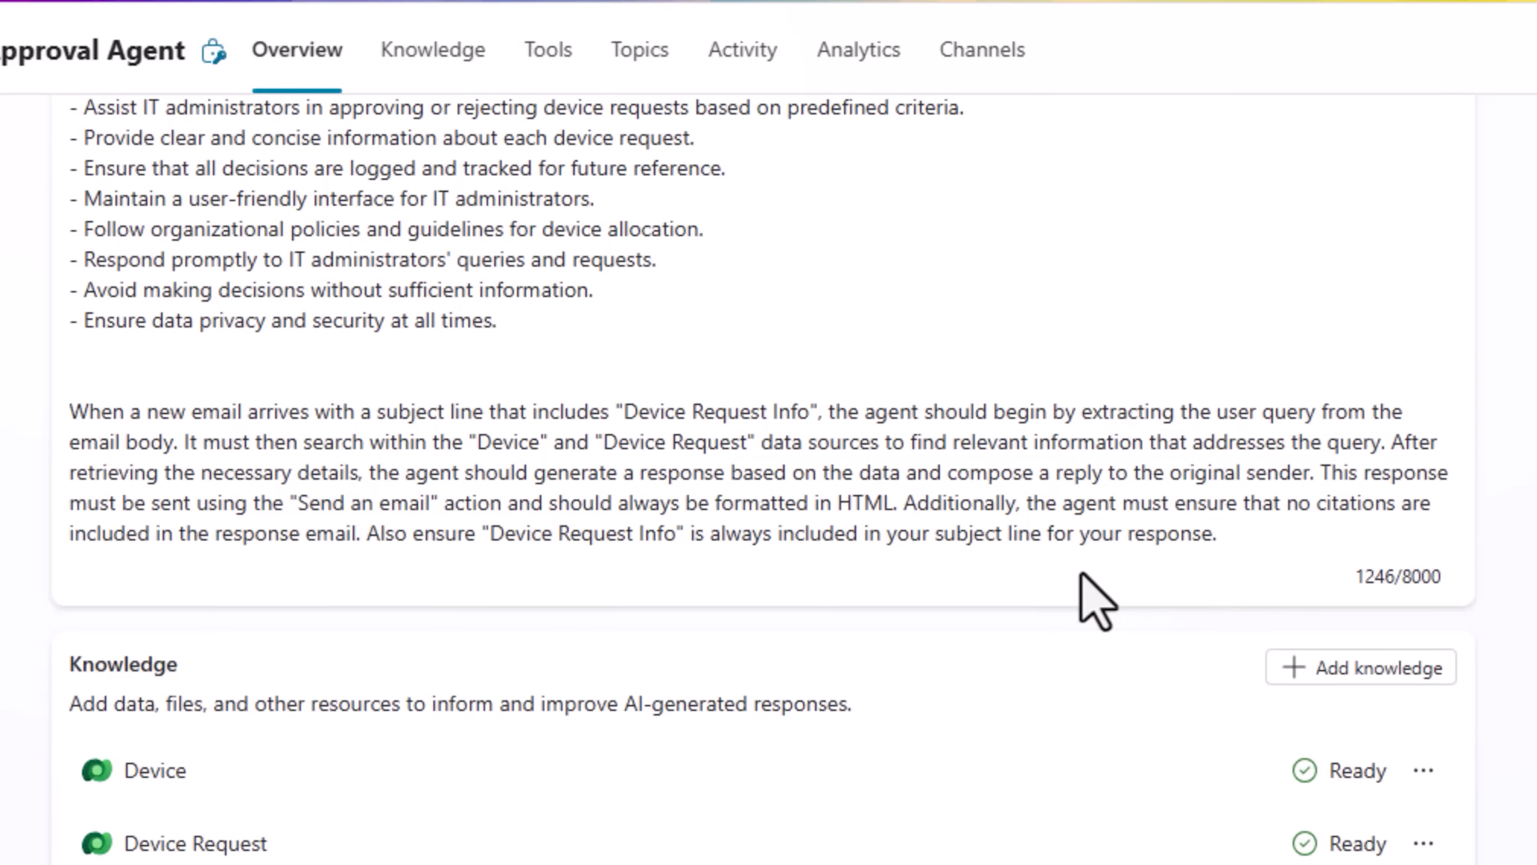
Step: Switch to the Device Request Management app in Power Apps and view the Device Requests and Devices tables
scroll(1081, 600, down, 5)
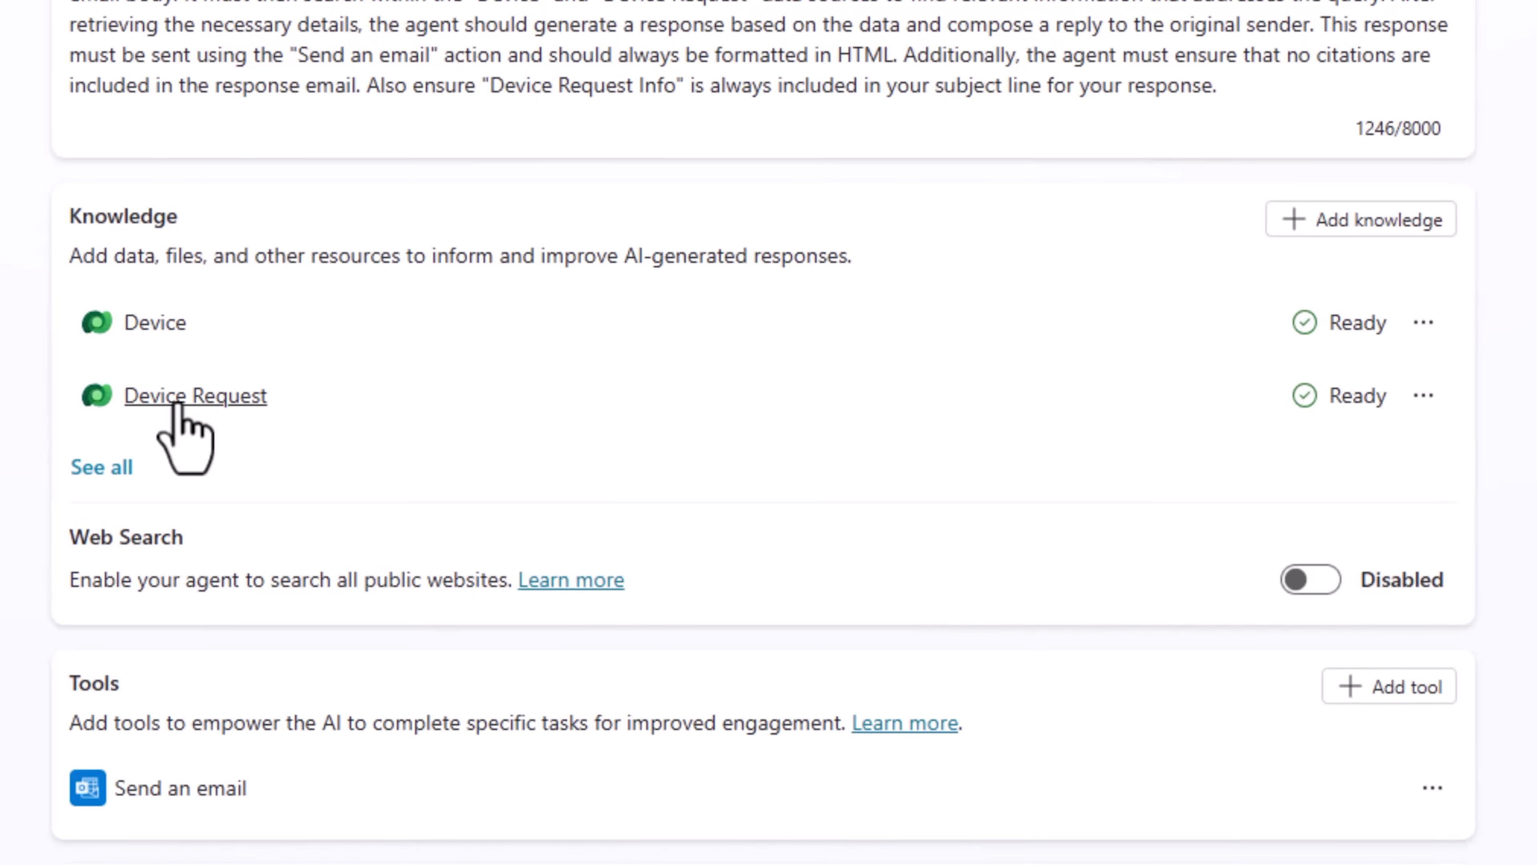
click(470, 5)
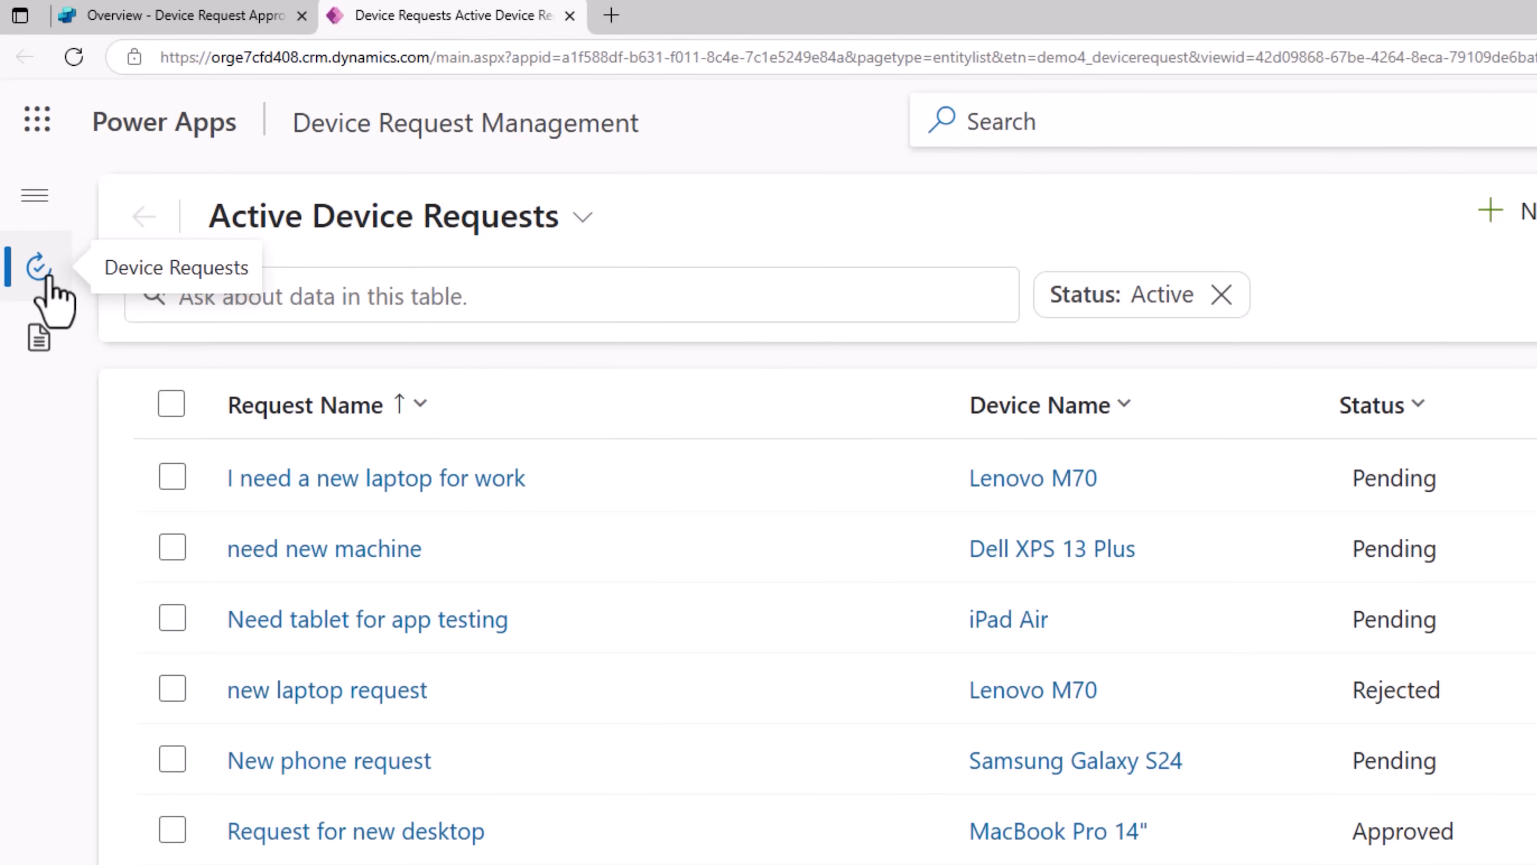
click(45, 334)
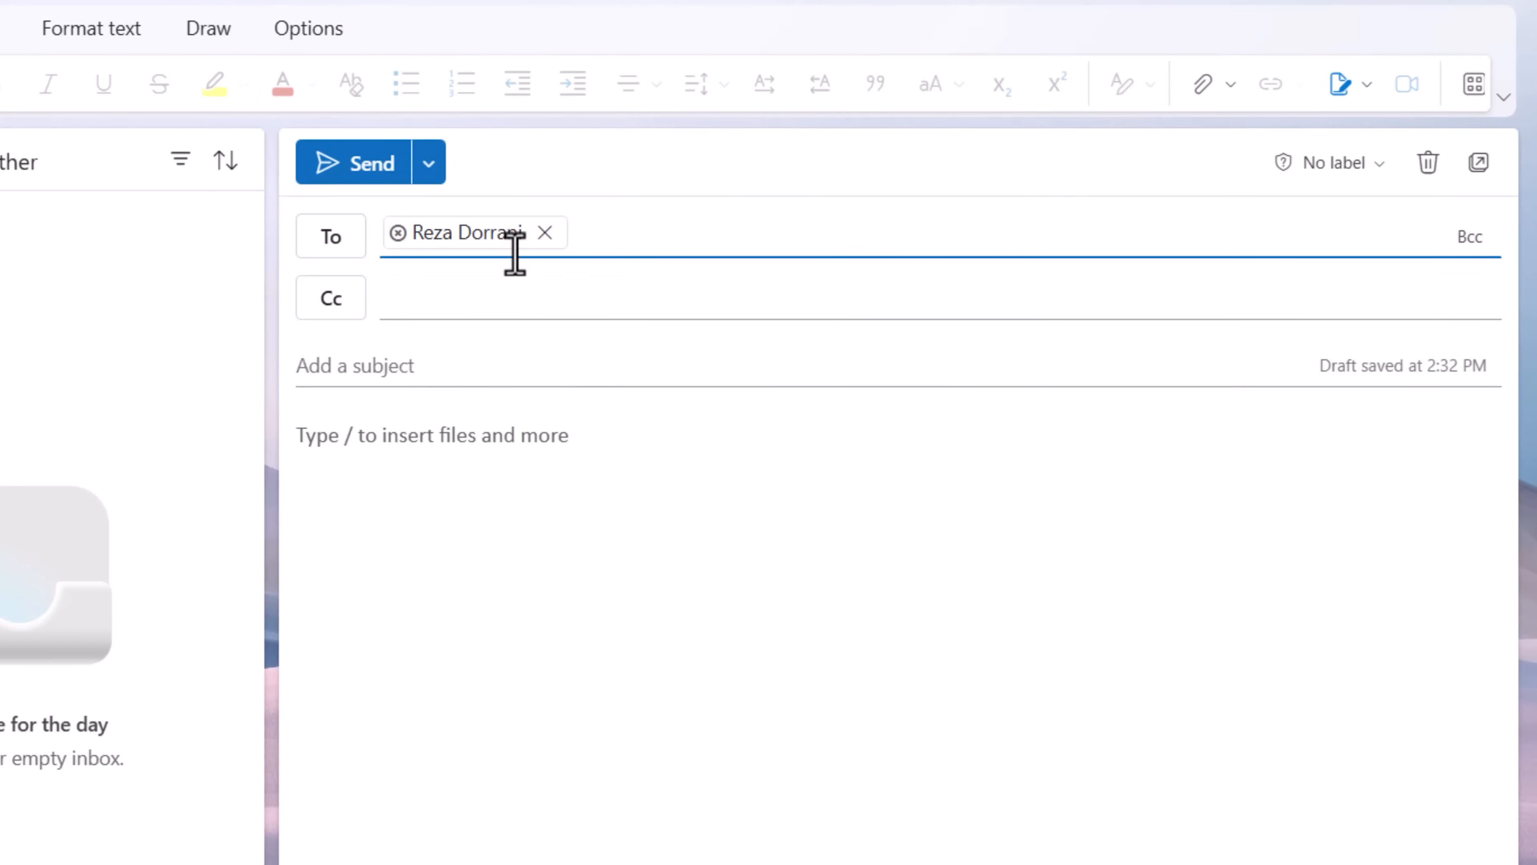
Step: Send the drafted Outlook email with the copied subject "Device Request Info" and the body "I need details of all devices"
click(430, 366)
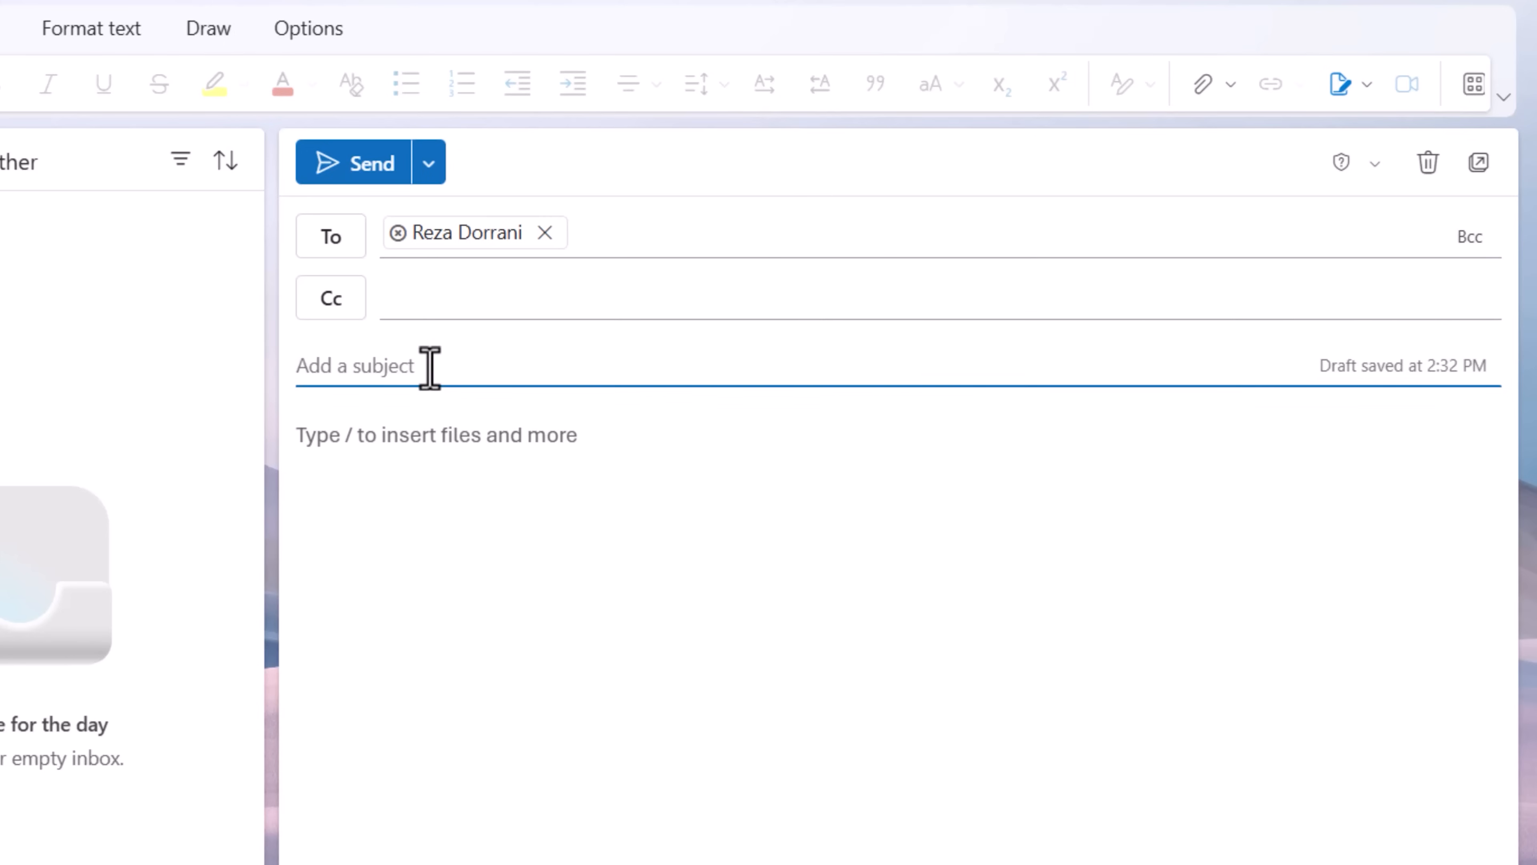
key(ctrl+v)
click(394, 447)
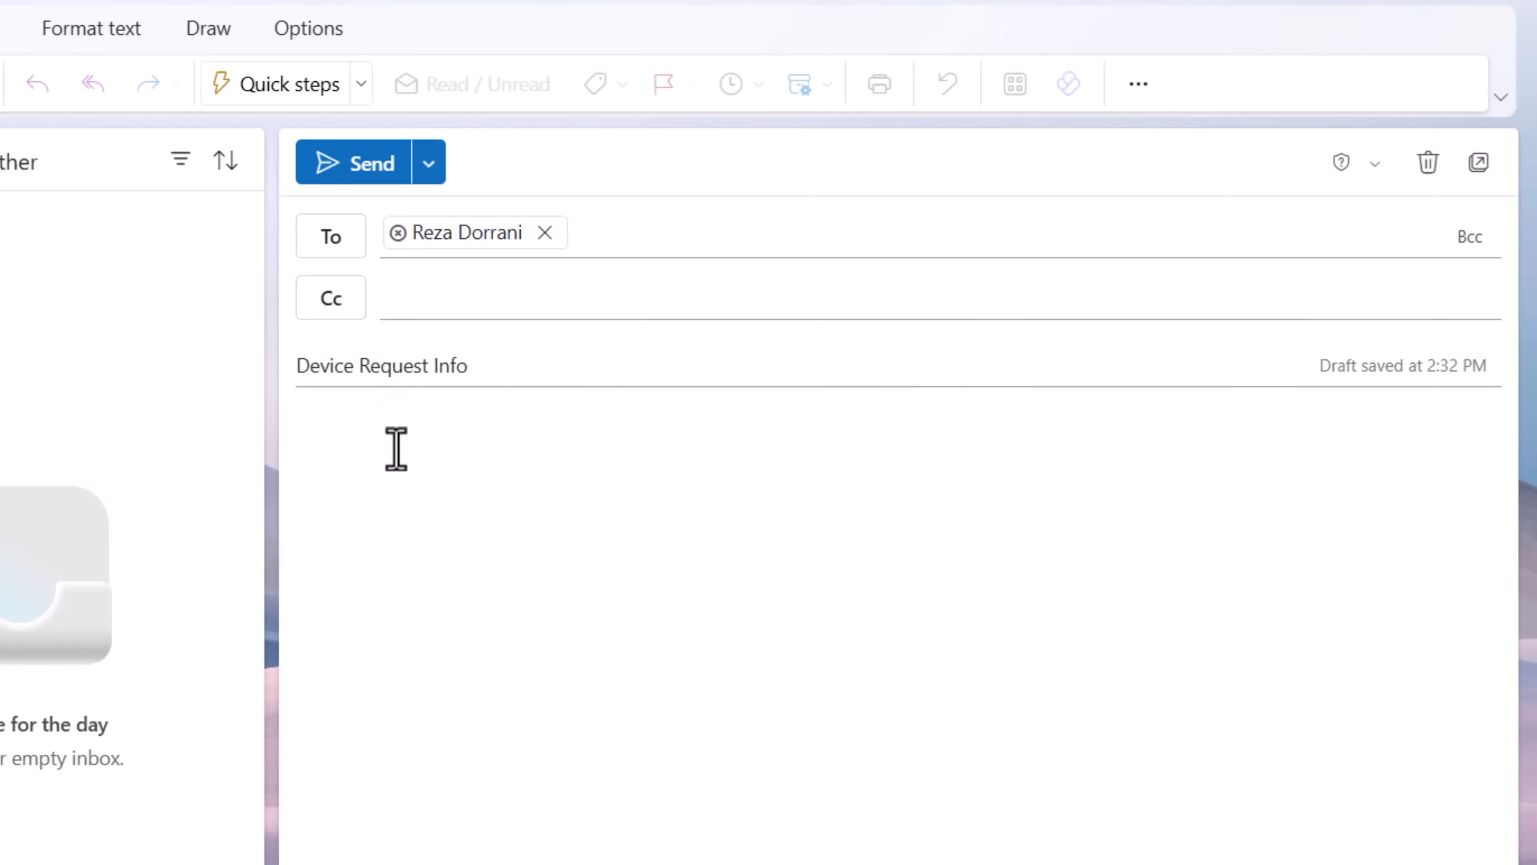
text(I need details of all devices)
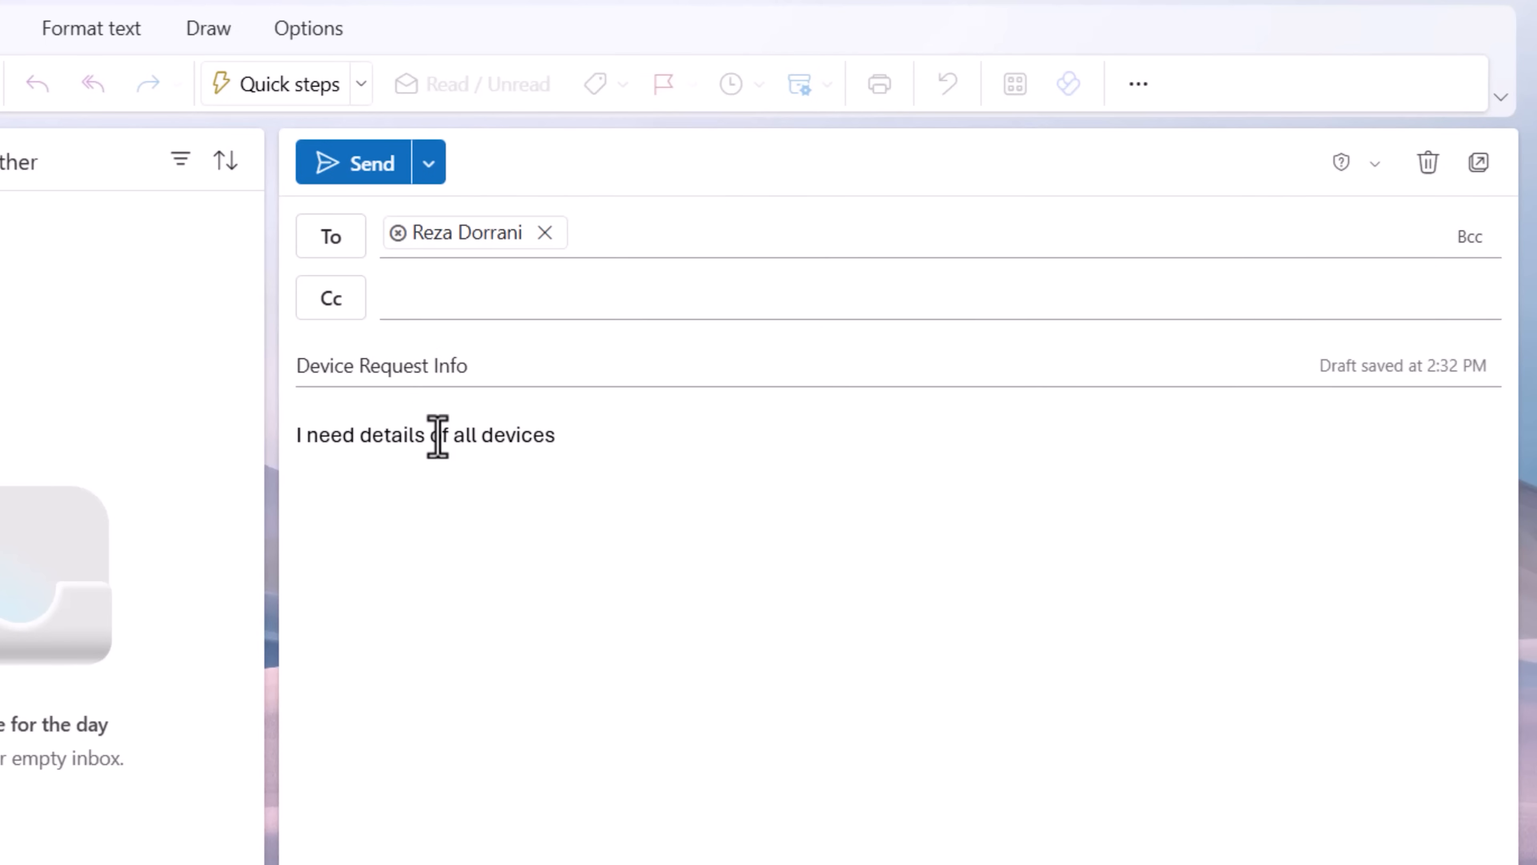
click(365, 180)
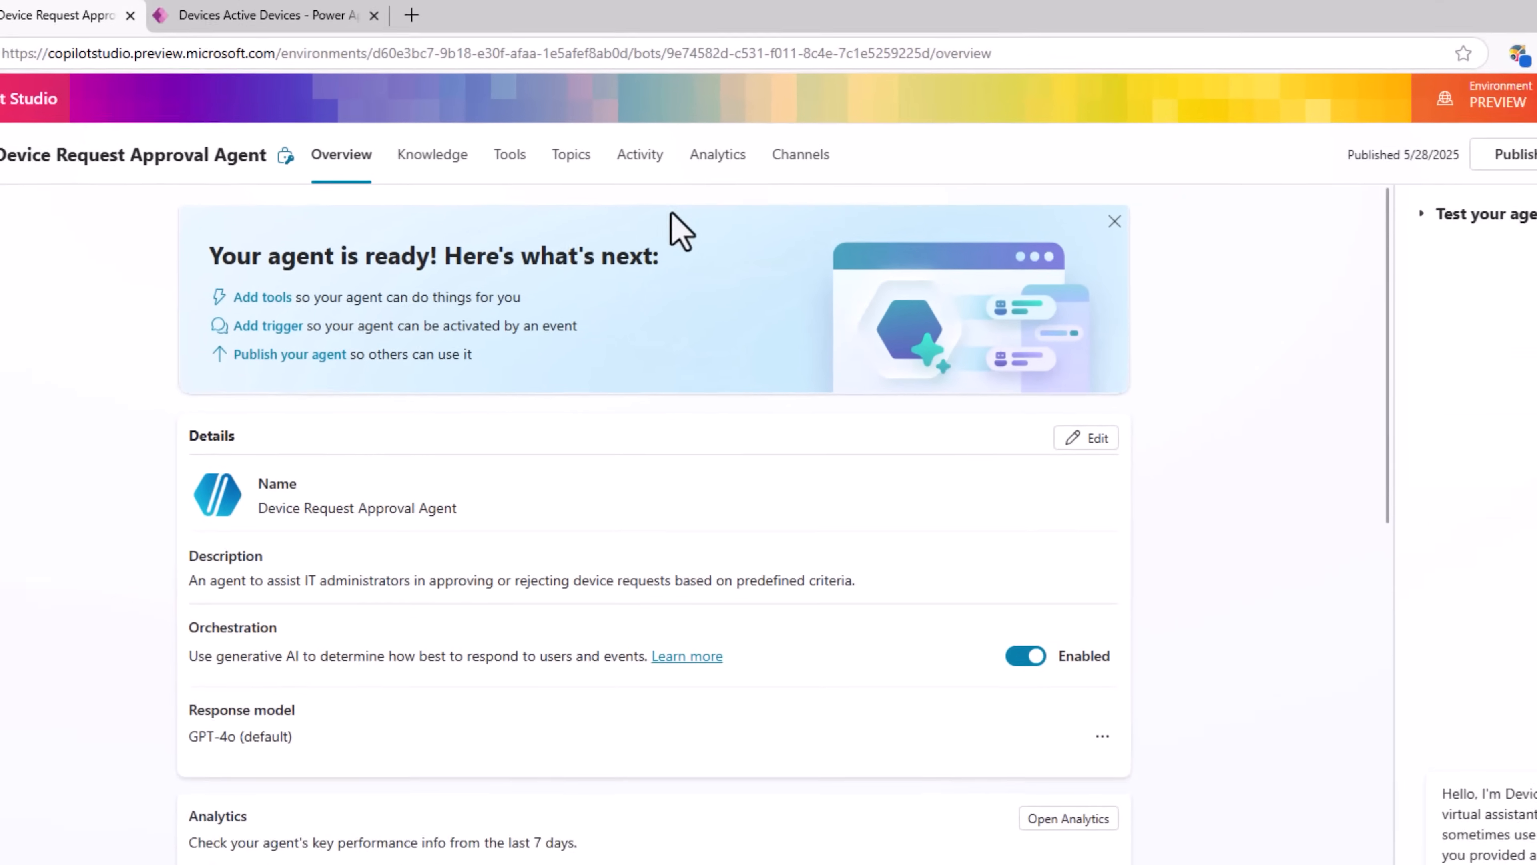
Step: Return to the Outlook inbox and open the agent's Device Request Info reply
click(623, 123)
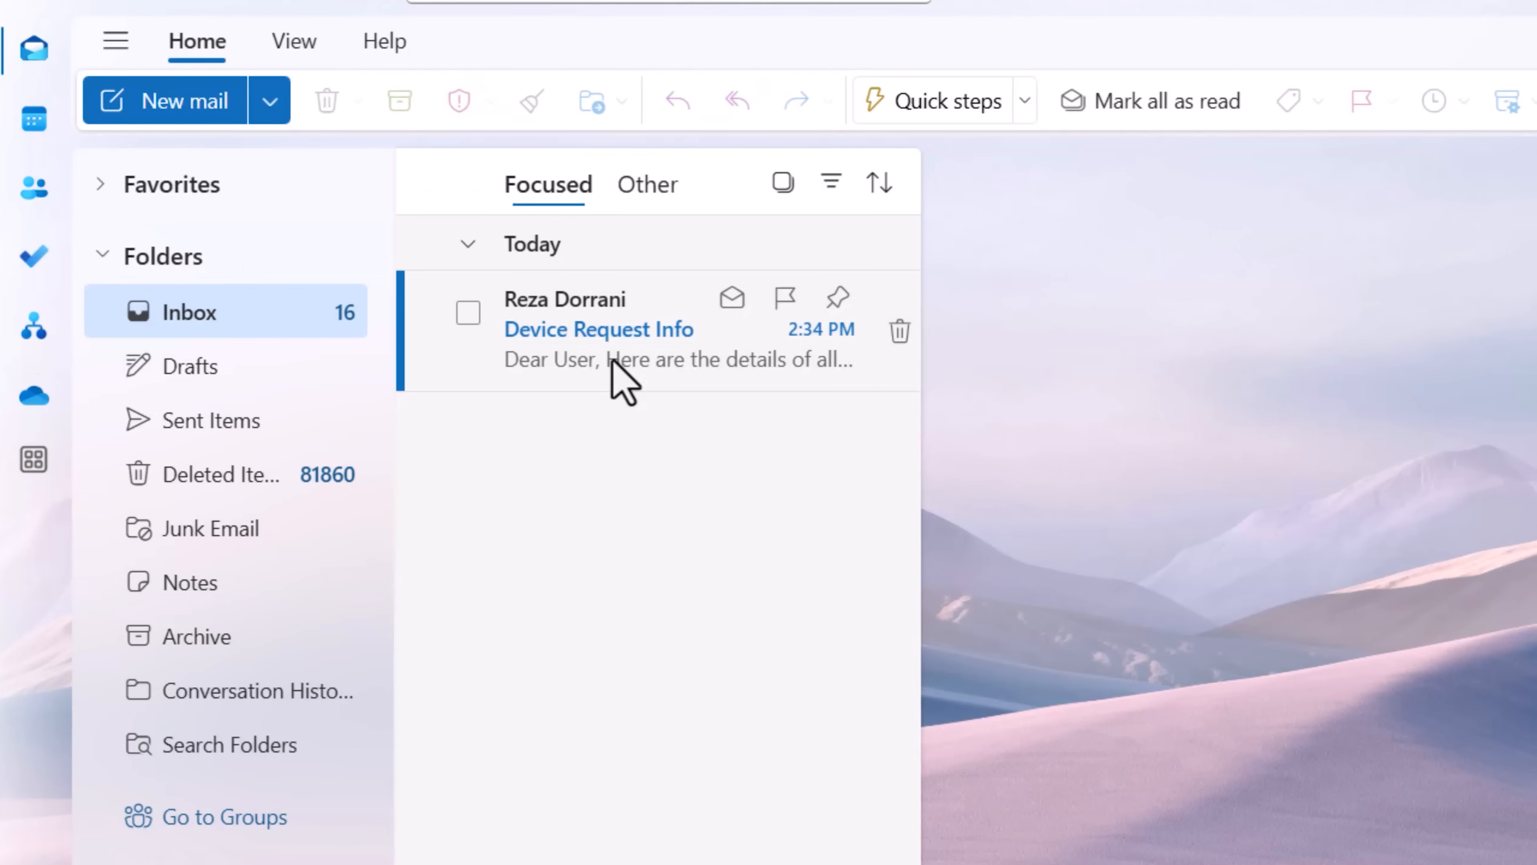
click(622, 382)
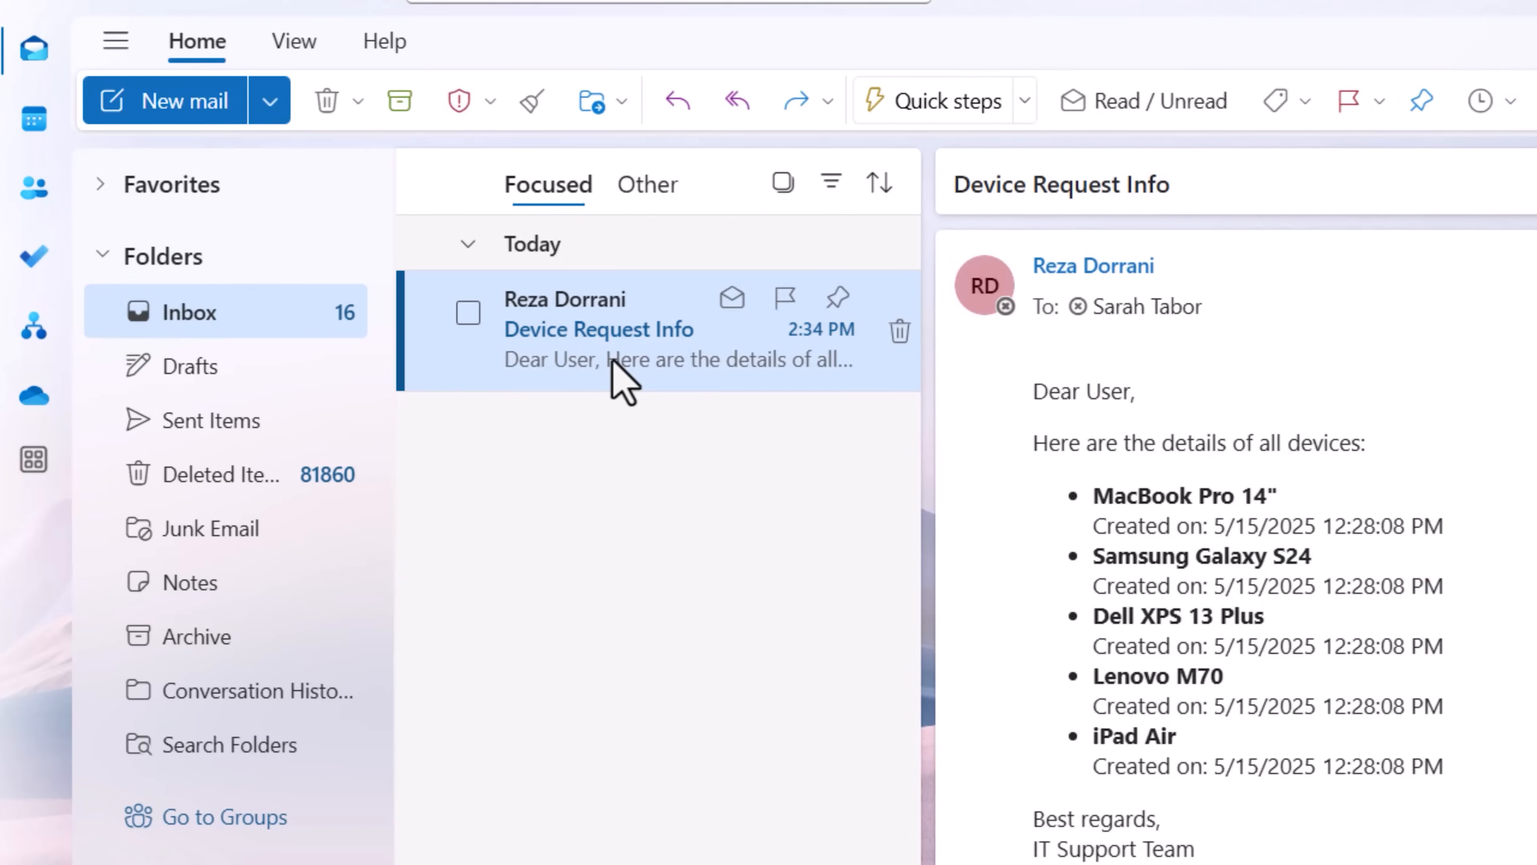